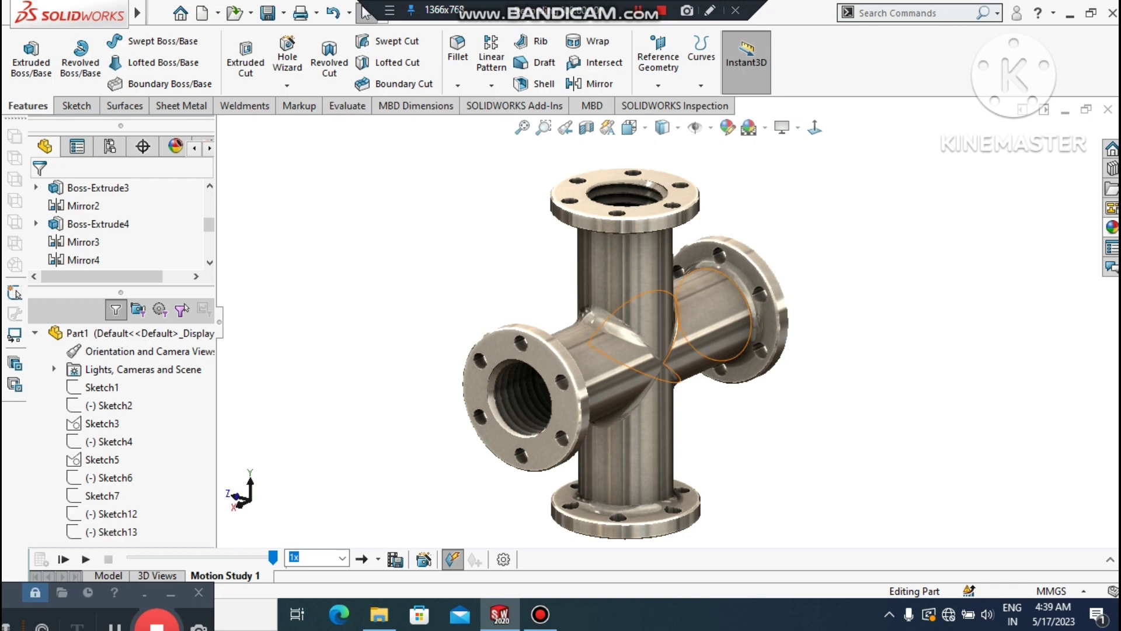
Examine the finished cross-shaped flanged pipe fitting from several angles, including its threaded bores and flange bolt holes.
right_click(820, 266)
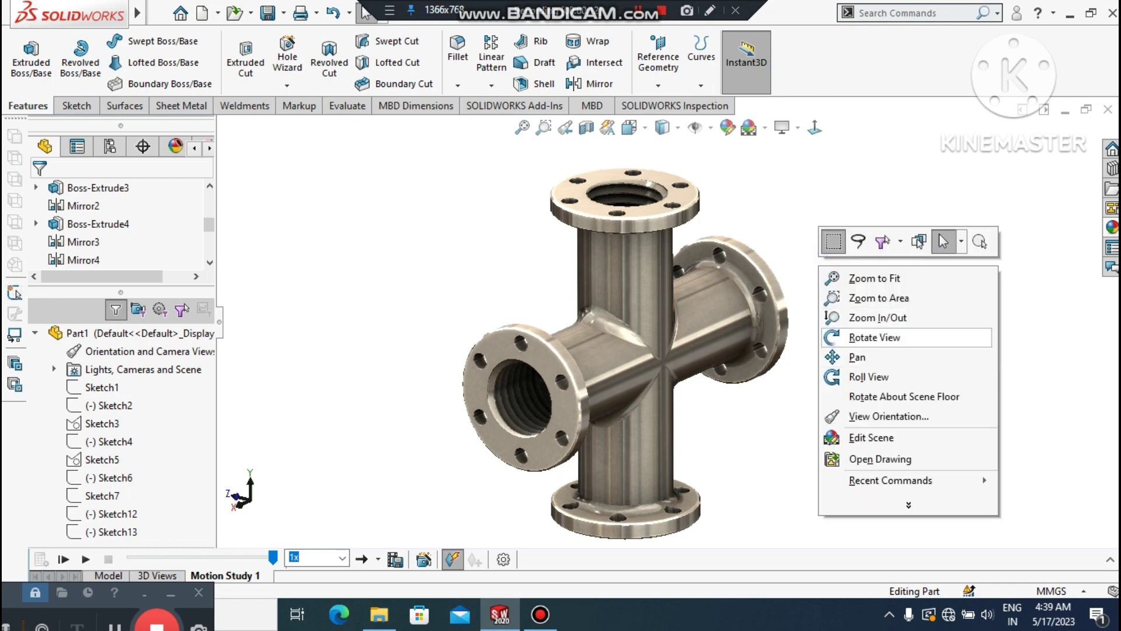
left_click(862, 318)
left_click_drag(841, 321, 841, 286)
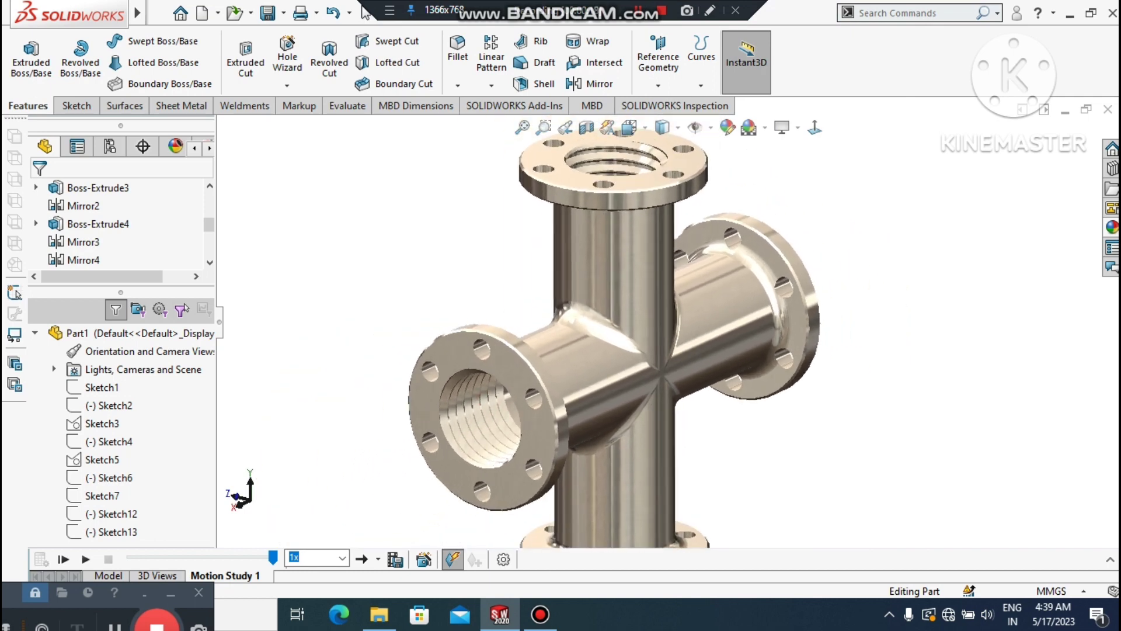
right_click(944, 260)
left_click(964, 353)
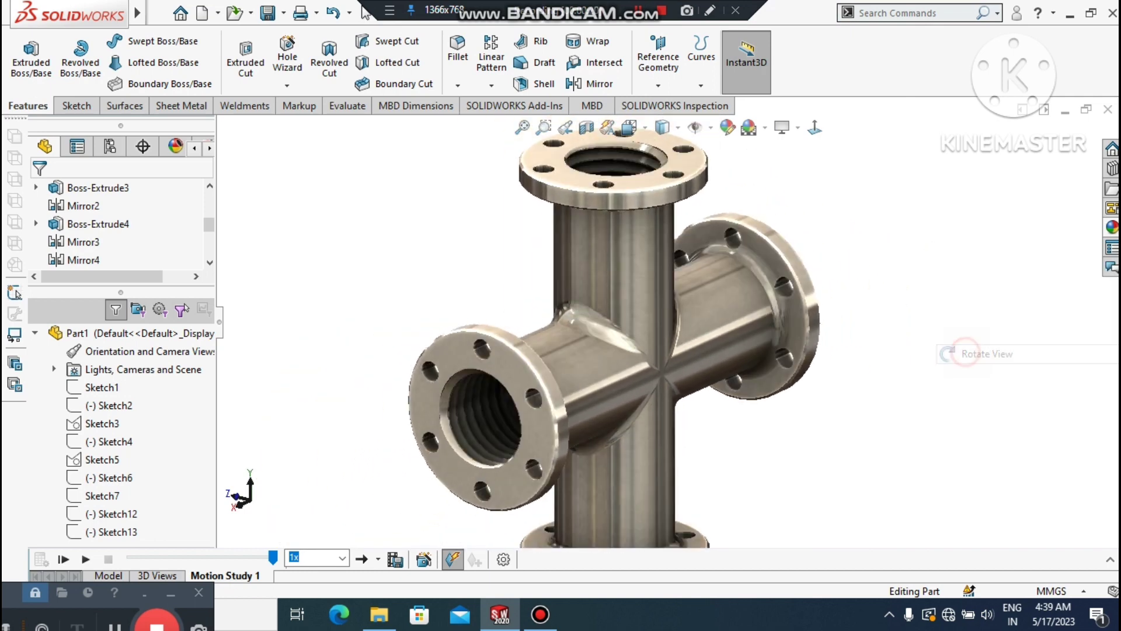
left_click_drag(957, 356, 801, 328)
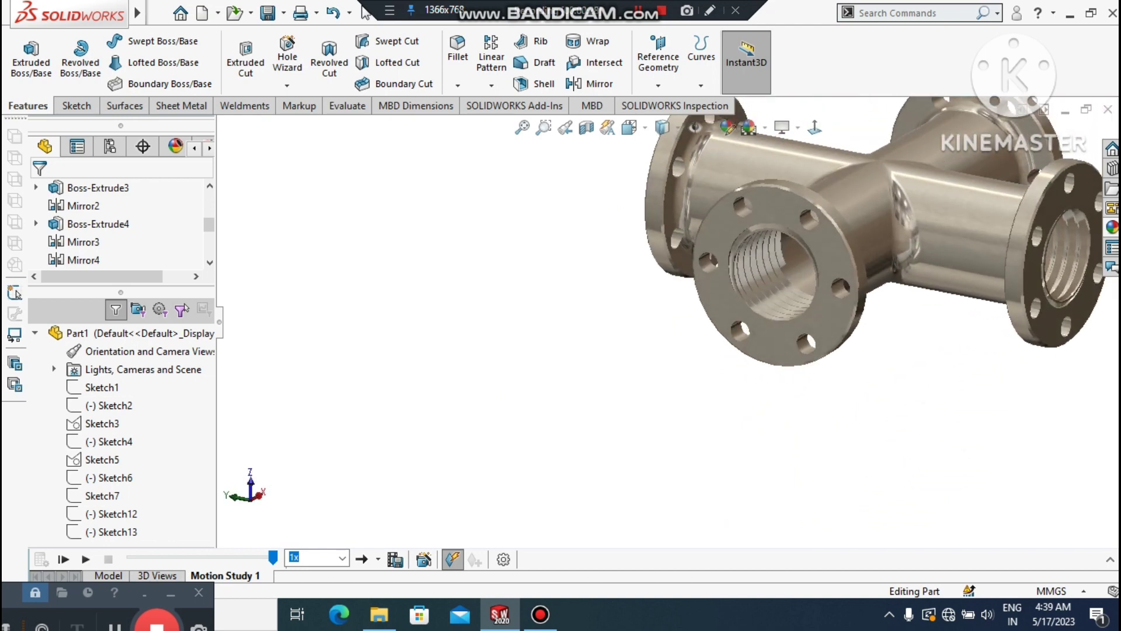
key("f")
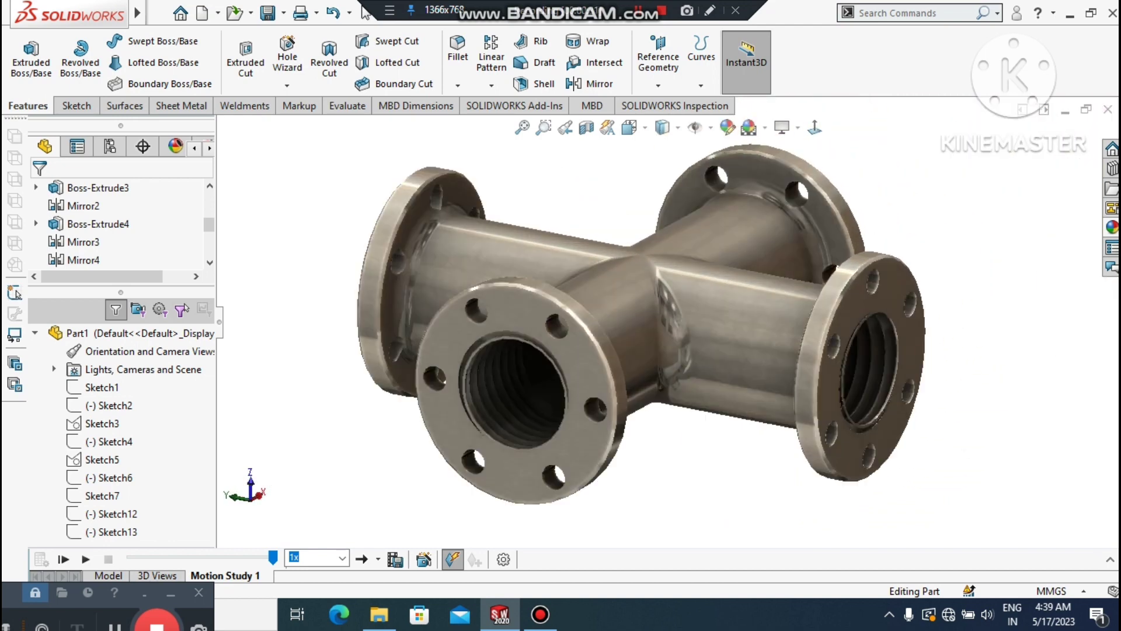
scroll(651, 334, "up", 2)
middle_click_drag(651, 334, 667, 334)
mouse_move(695, 485)
middle_mouse_down()
mouse_move(709, 409)
mouse_move(735, 461)
mouse_move(786, 485)
mouse_move(736, 482)
mouse_move(747, 483)
middle_mouse_up()
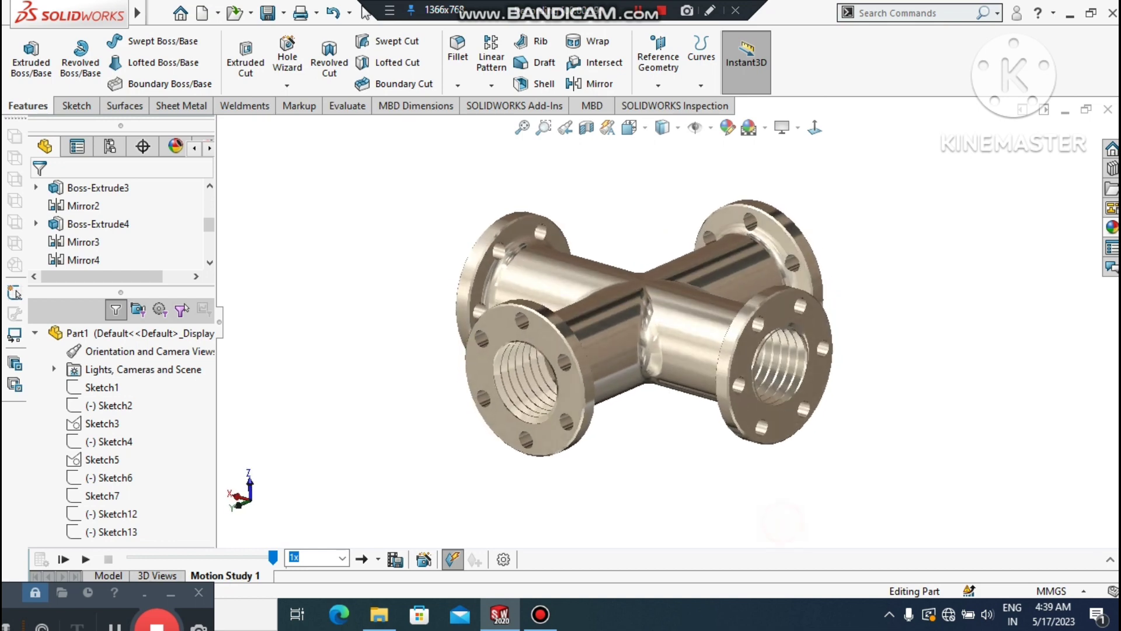
scroll(679, 324, "down", 1)
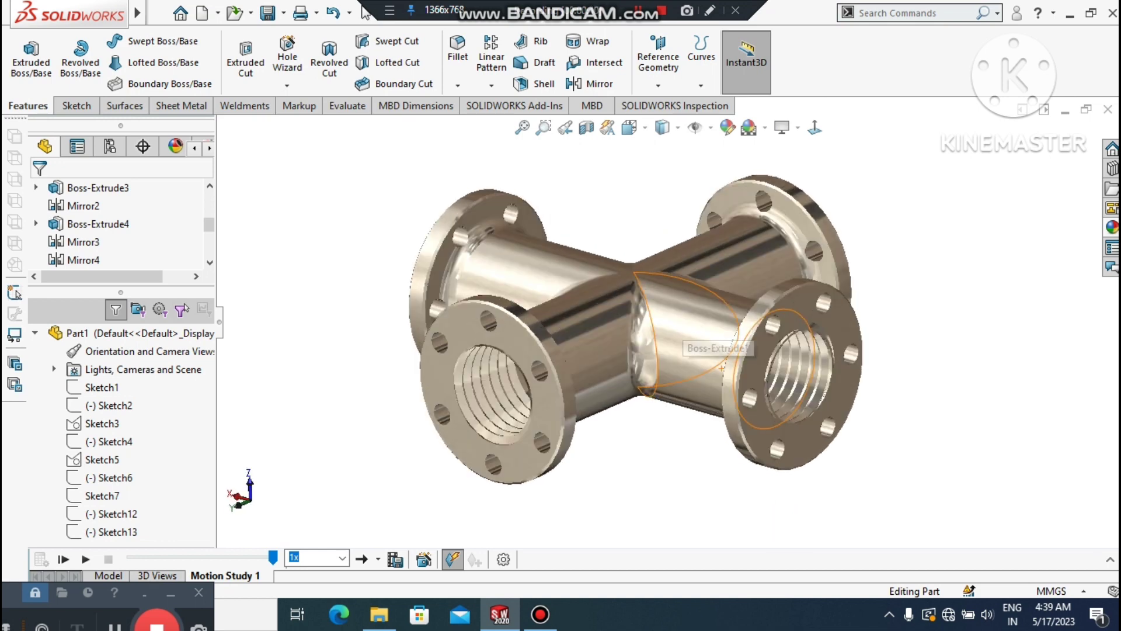
left_click(695, 472)
mouse_move(695, 472)
middle_mouse_down()
mouse_move(711, 474)
mouse_move(701, 473)
middle_mouse_up()
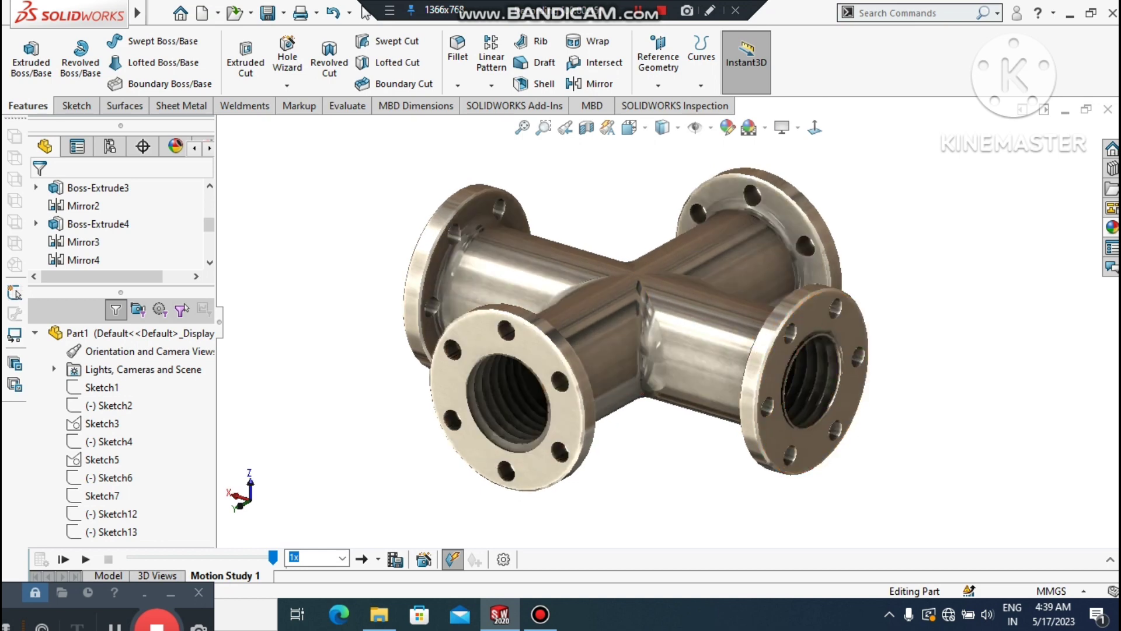
Try Shadows In Shaded Mode on the pipe fitting, looking straight at one flange.
left_click(797, 128)
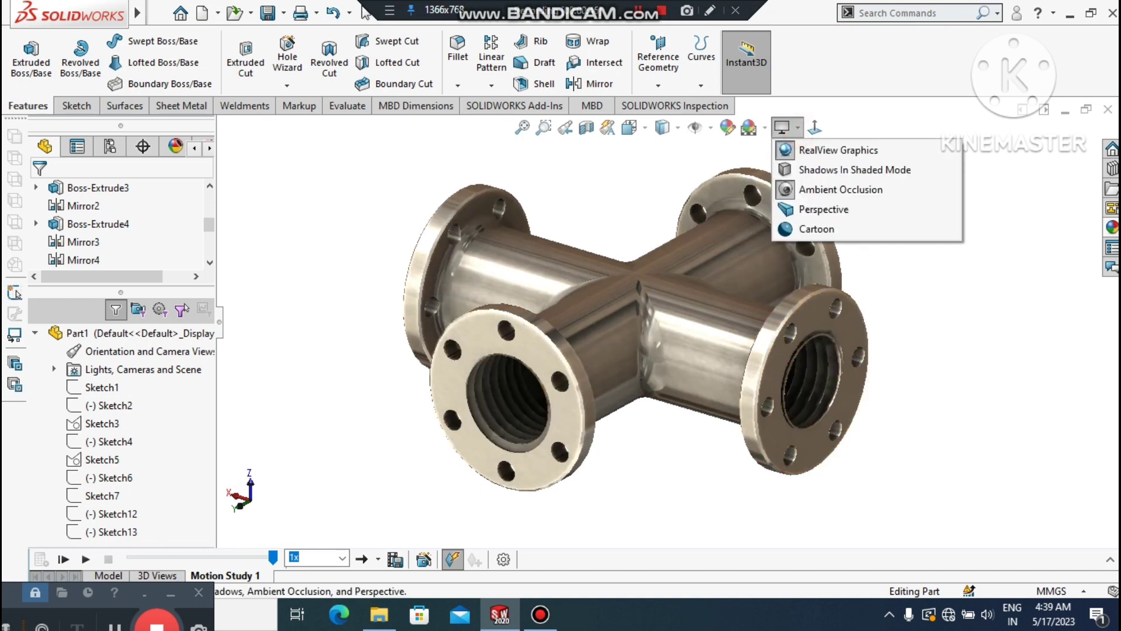
left_click(795, 170)
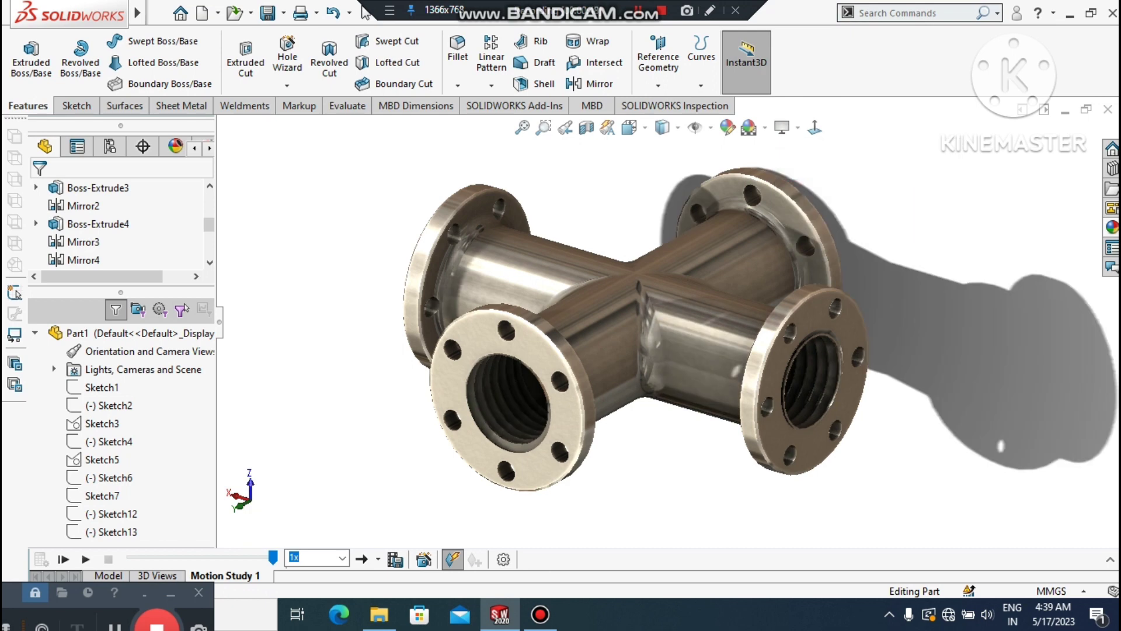
left_click(814, 128)
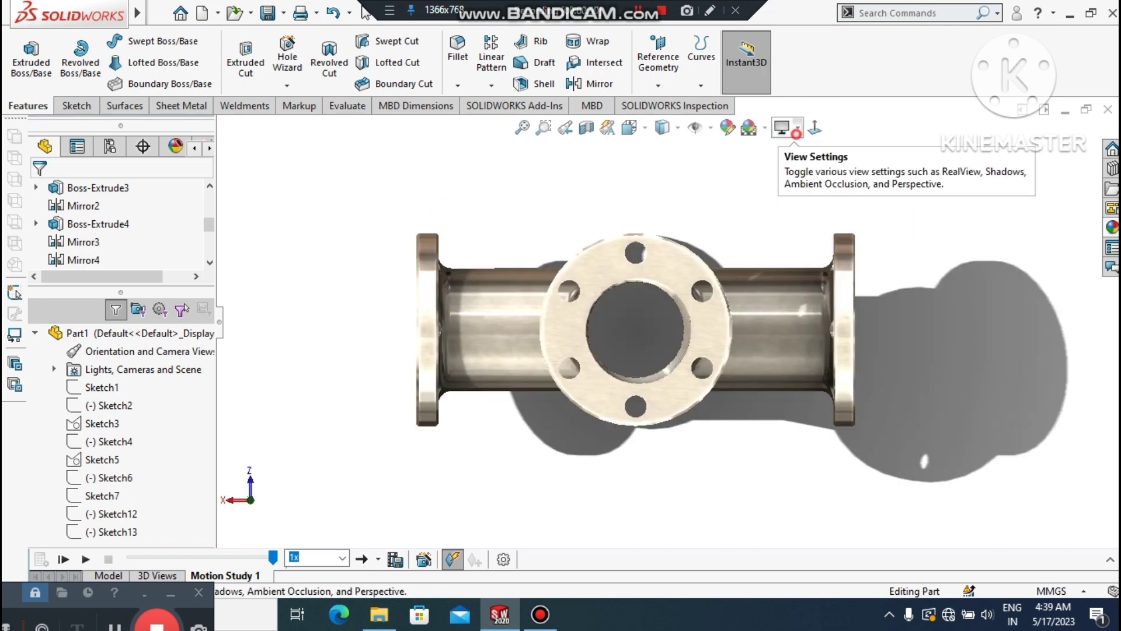
left_click(798, 127)
left_click(817, 169)
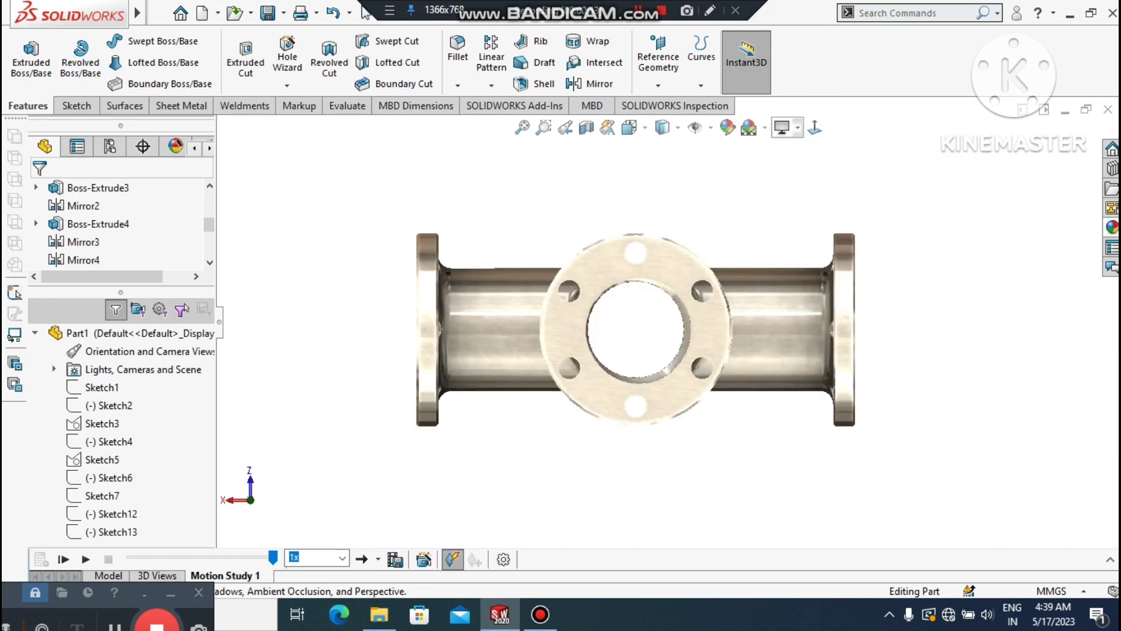
Toggle Ambient Occlusion for the pipe fitting's display and return the model to an angled view.
left_click(798, 128)
left_click(802, 190)
key("ctrl+7")
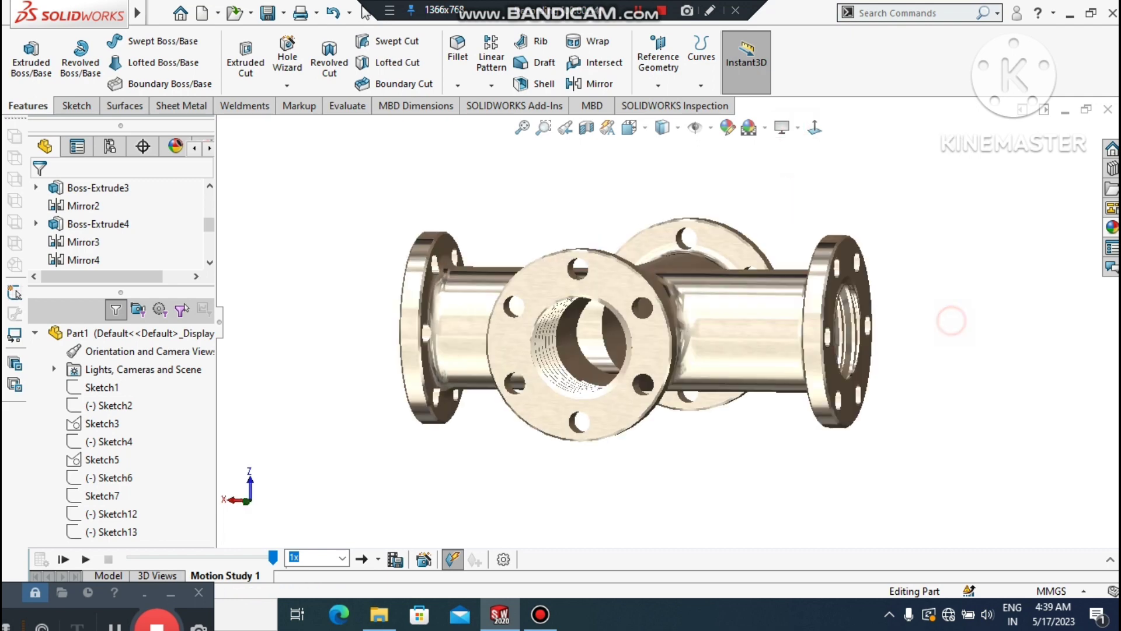
mouse_move(631, 327)
middle_mouse_down()
mouse_move(619, 333)
mouse_move(653, 329)
middle_mouse_up()
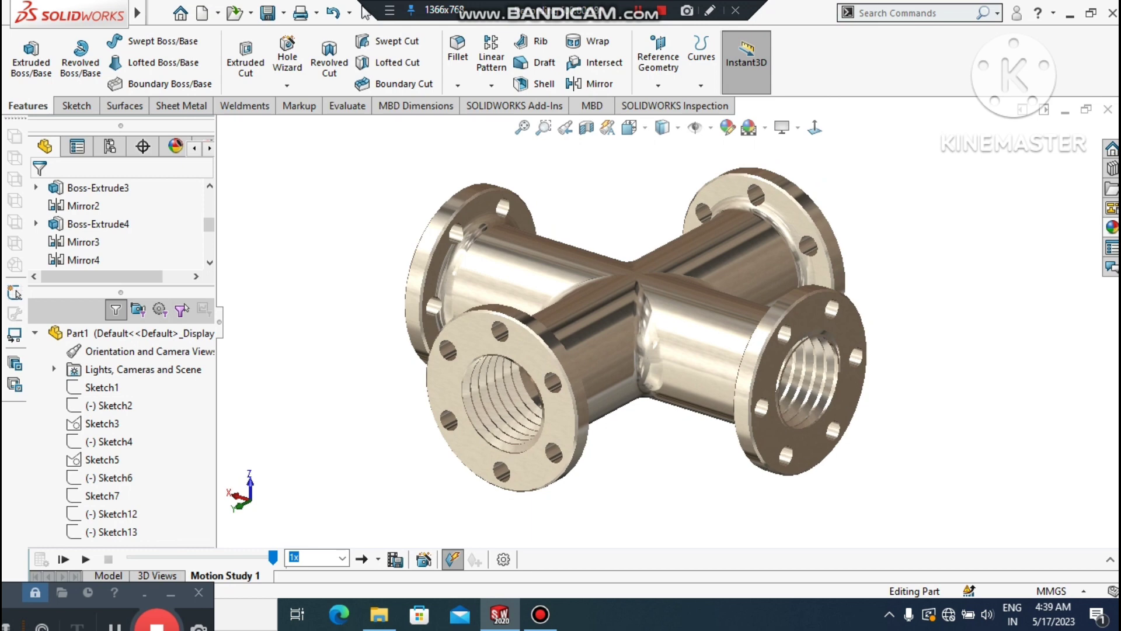
Create a new part document and give it a plain white scene background.
left_click(159, 13)
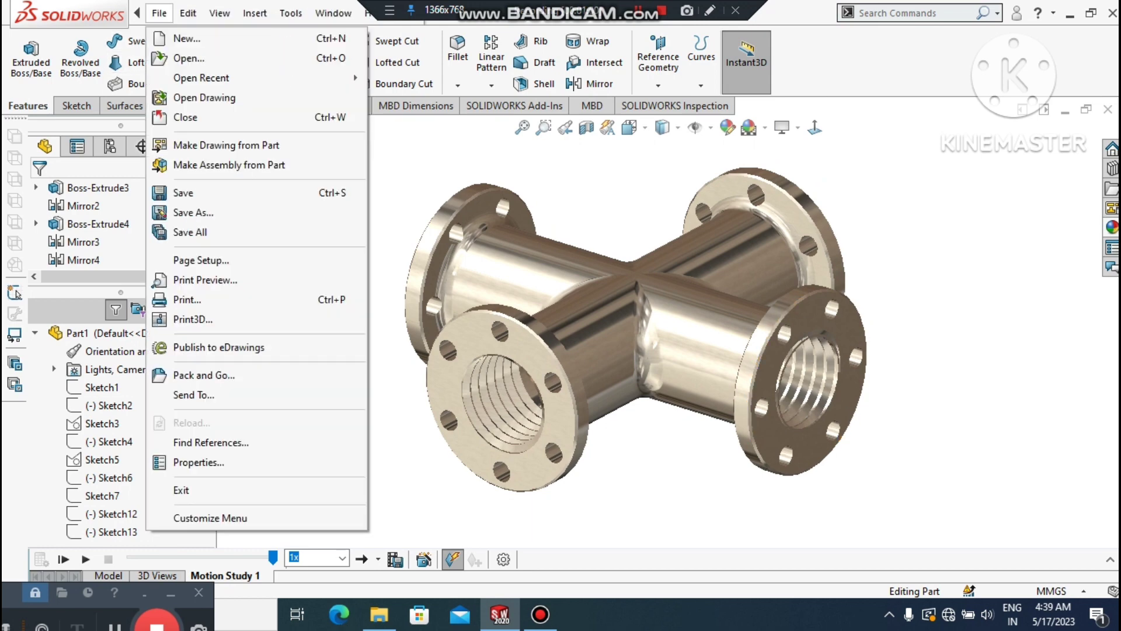
left_click(187, 37)
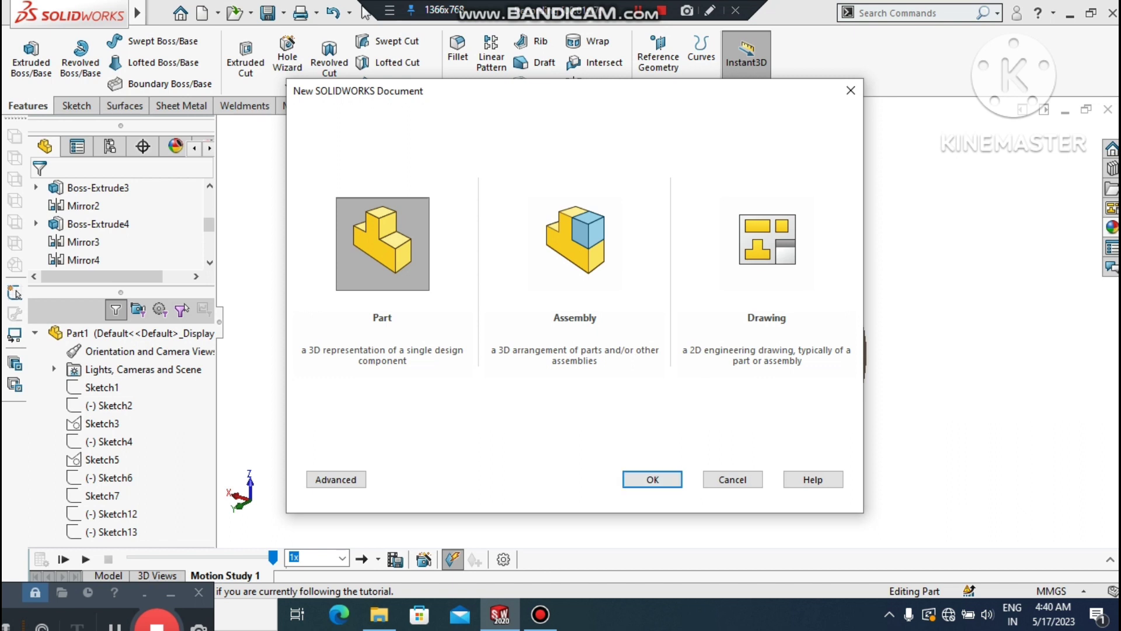
left_click(655, 478)
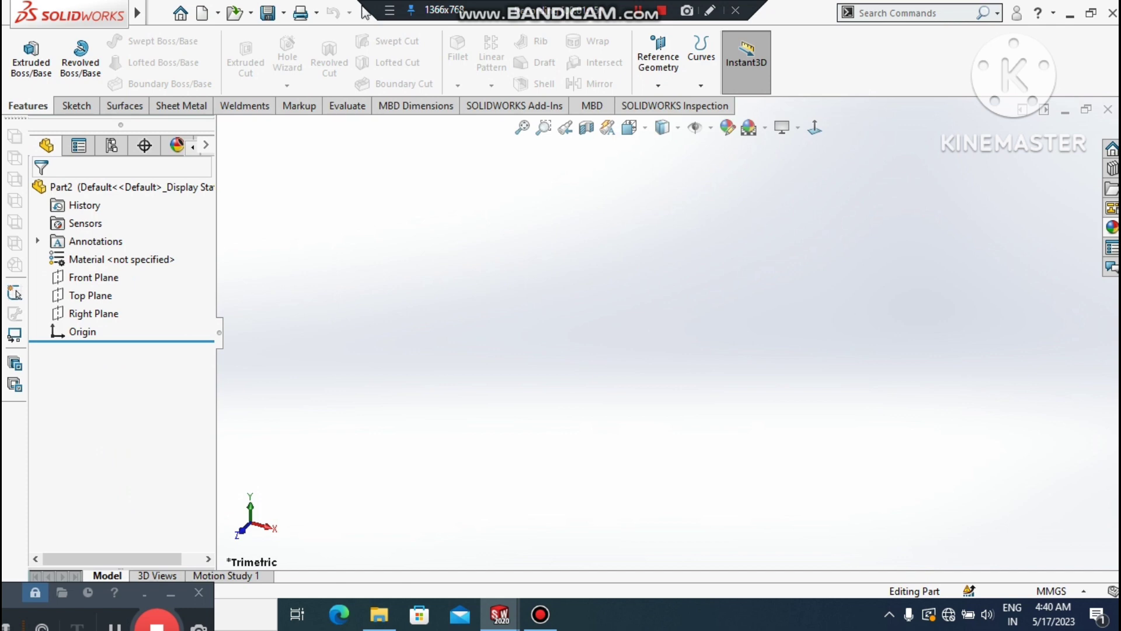
left_click(765, 127)
left_click(776, 167)
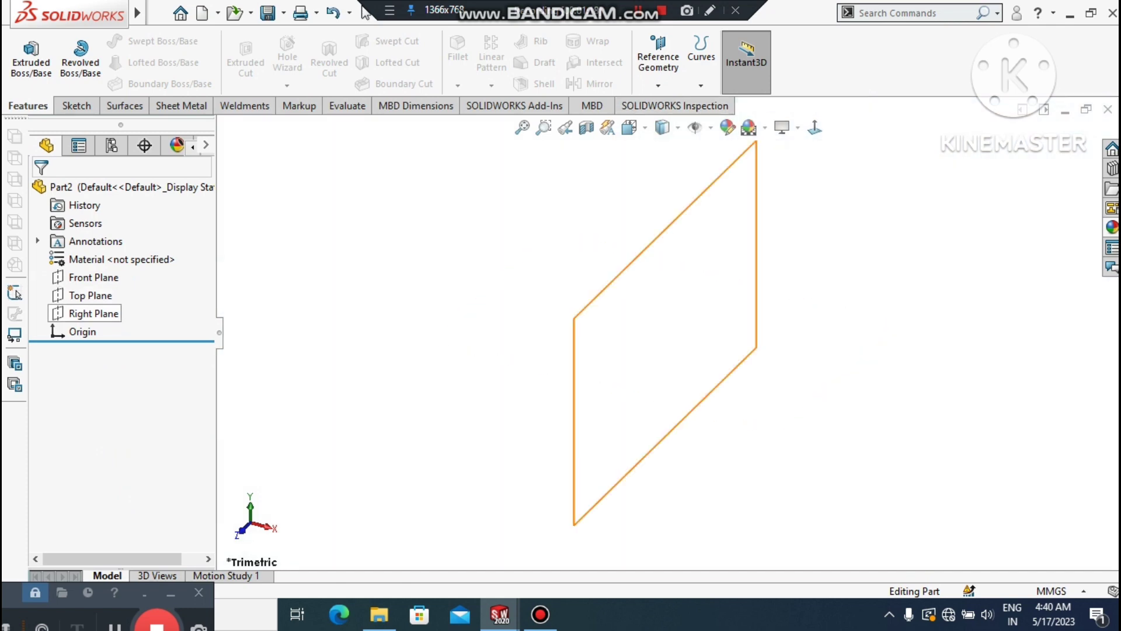
Sketch two concentric circles centred on the origin on the Right Plane, the outer one about 98 mm in diameter.
right_click(84, 313)
left_click(92, 293)
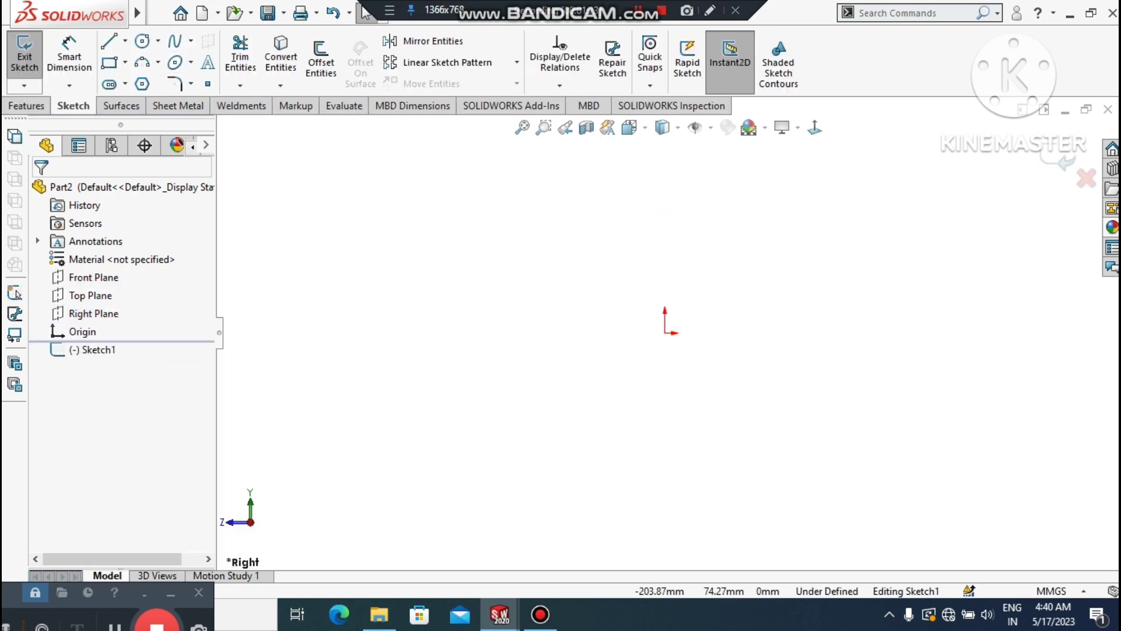
left_click(142, 41)
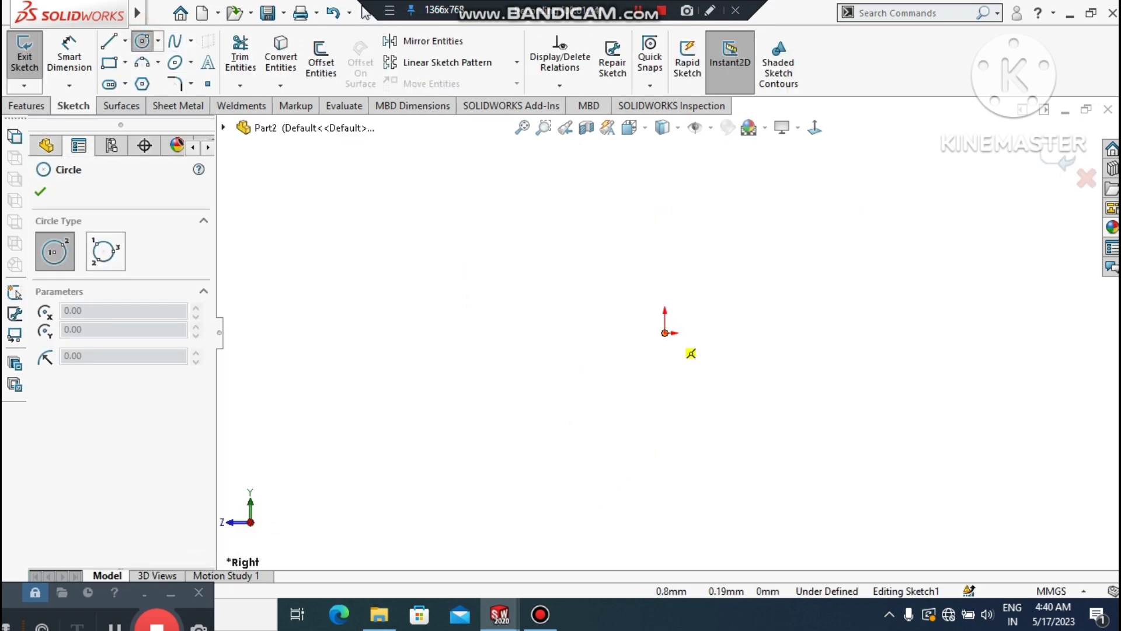
left_click(664, 333)
left_click(601, 420)
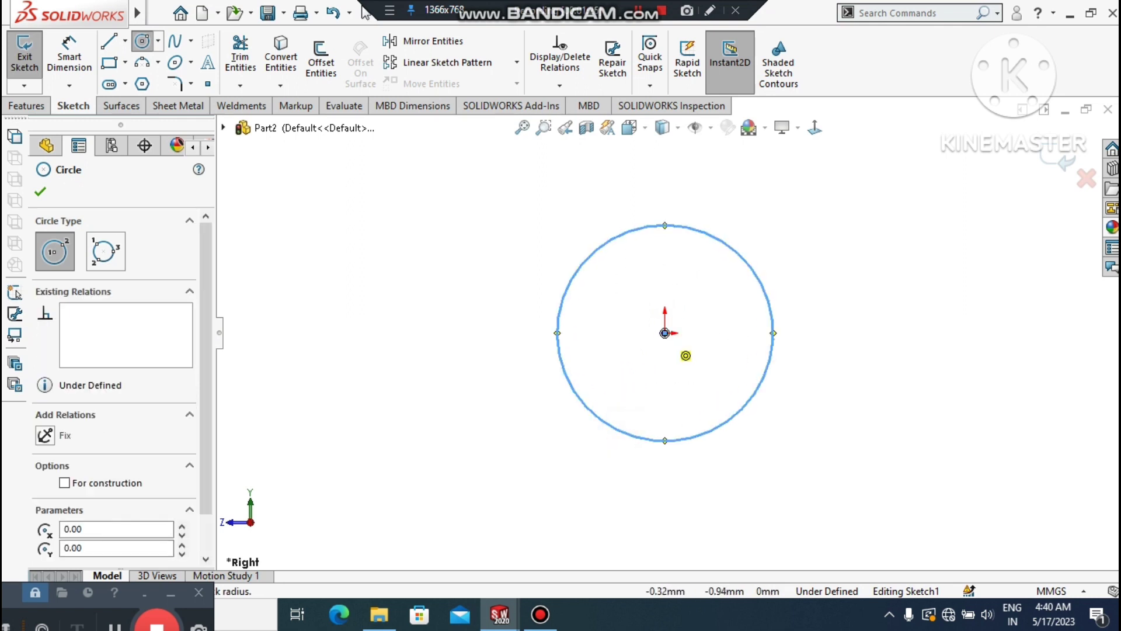
left_click(664, 332)
left_click(642, 400)
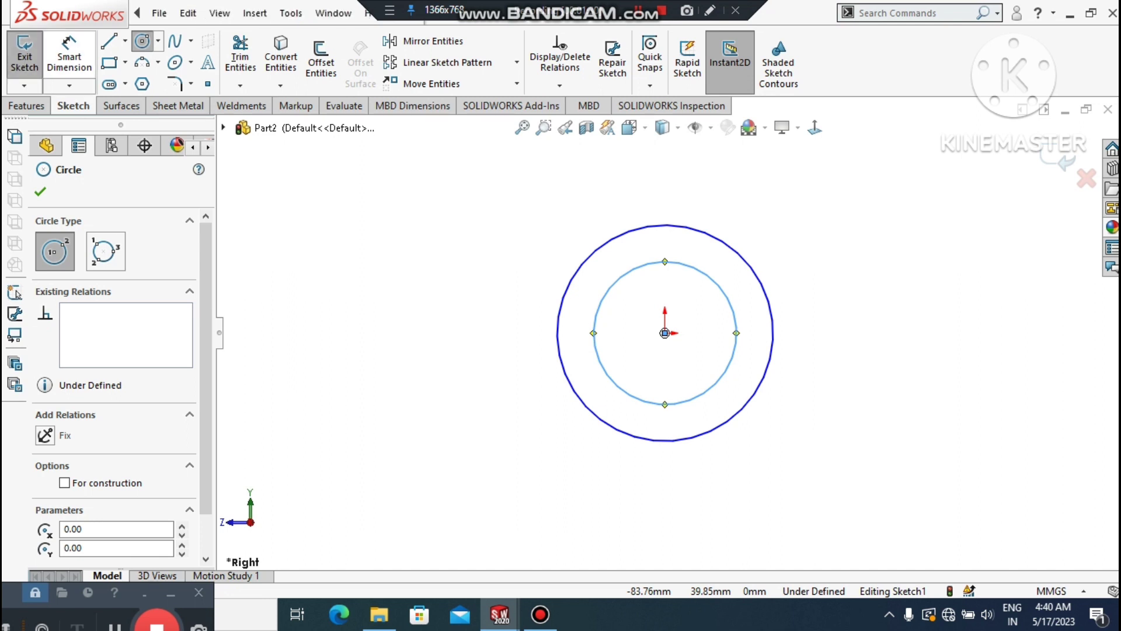
Dimension the outer circle's diameter as 28 mm.
left_click(69, 55)
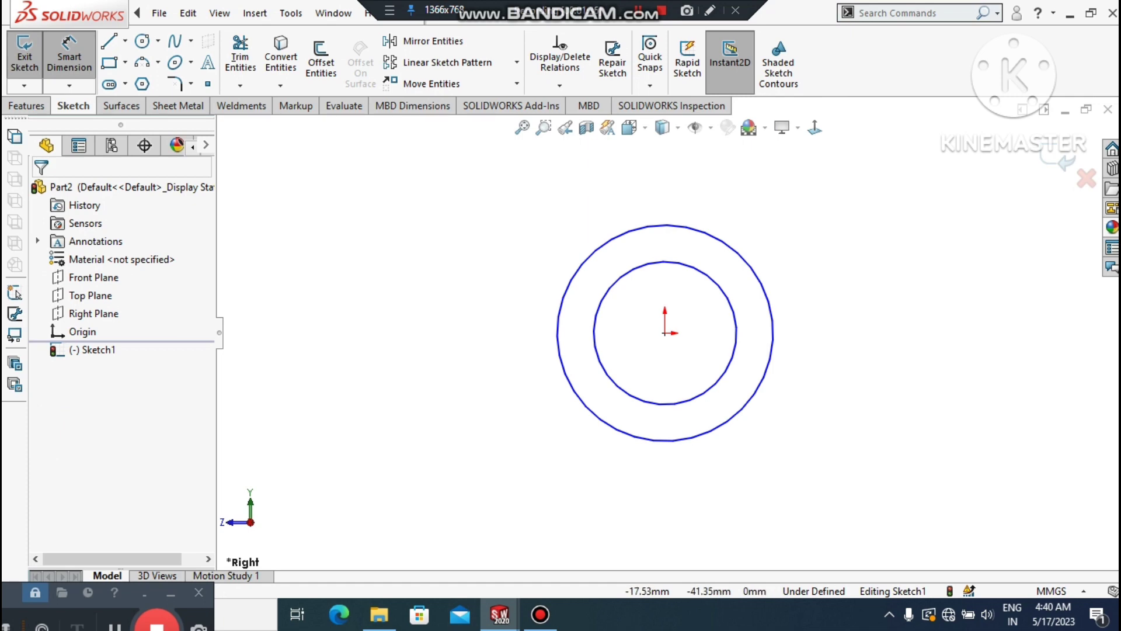
left_click(611, 425)
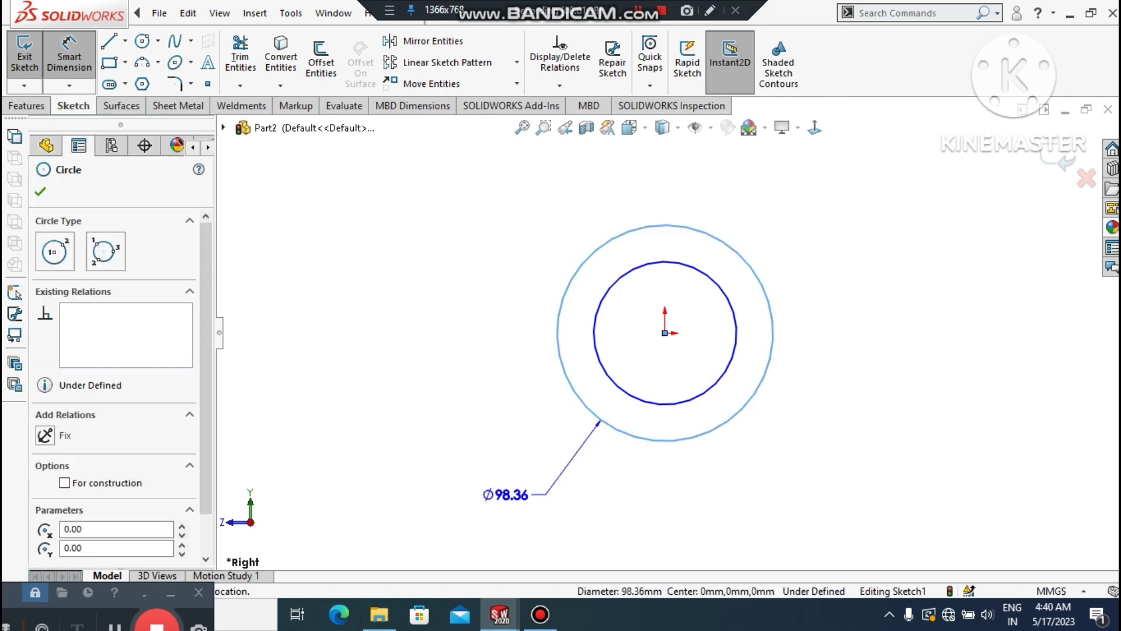
left_click(491, 517)
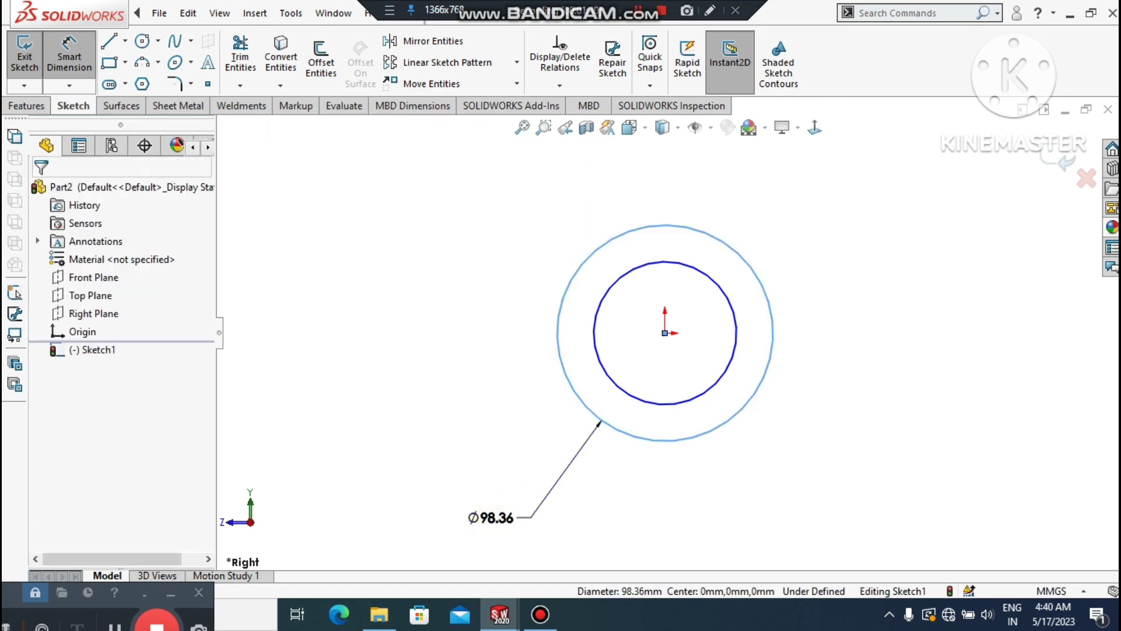
type("28")
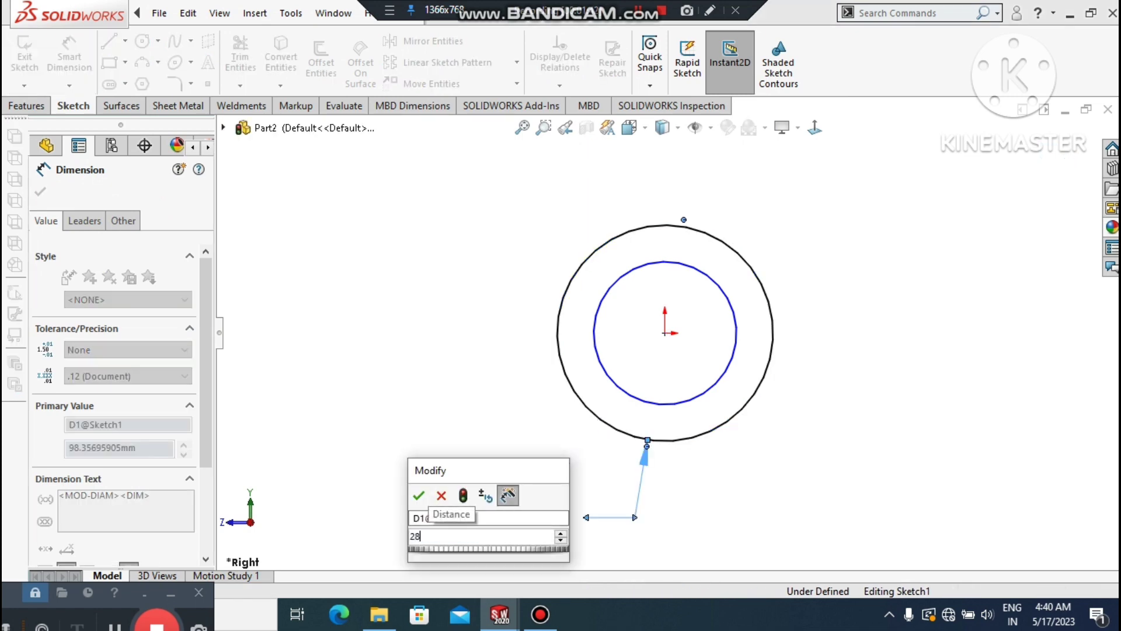
key("Return")
left_click(774, 495)
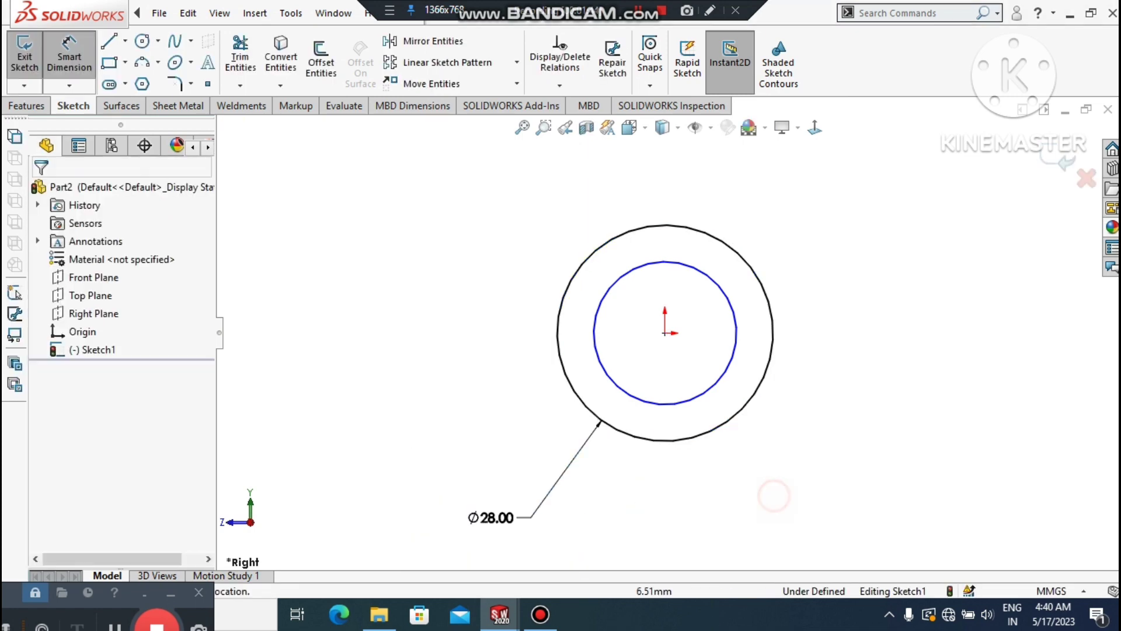
Dimension the inner circle's diameter as 22 mm.
left_click(716, 384)
left_click(853, 471)
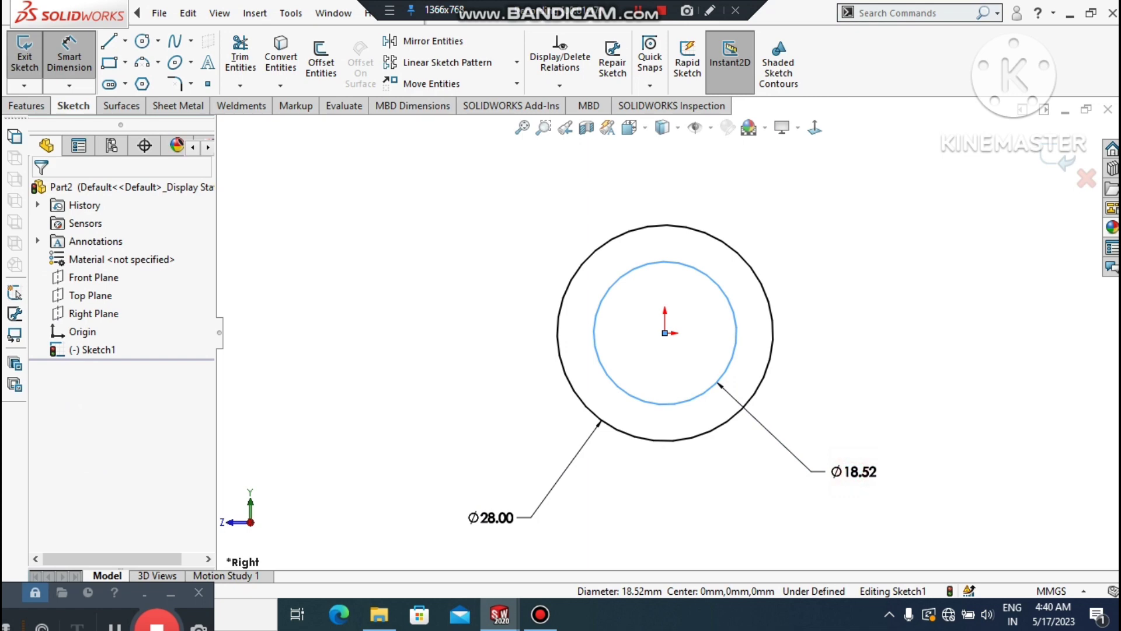
type("20")
key("Return")
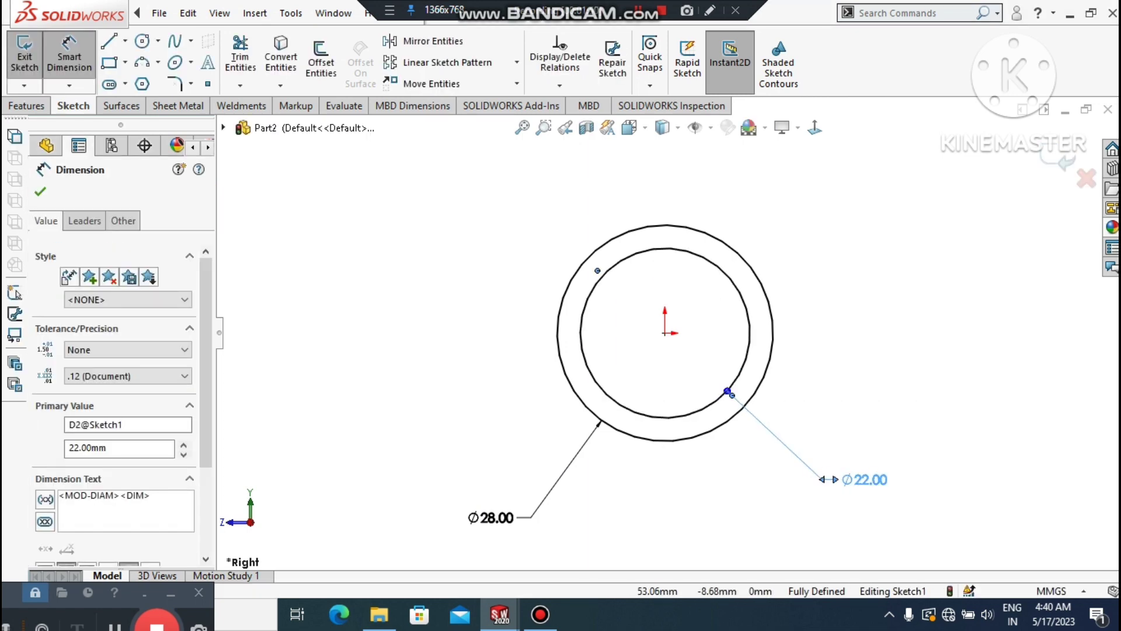
left_click(964, 389)
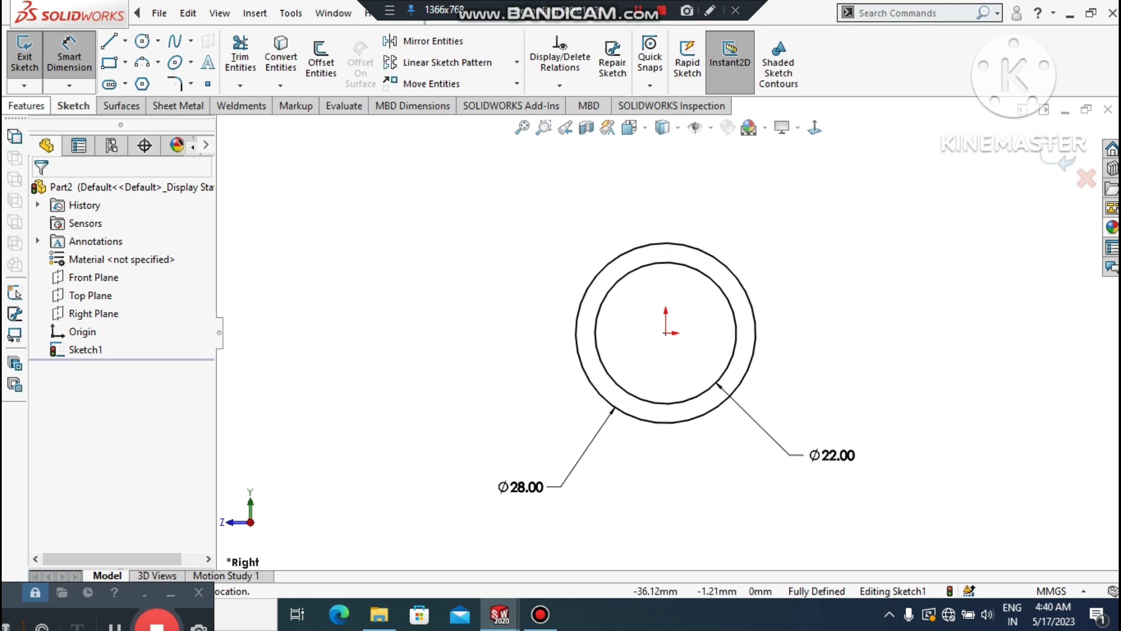
Extrude the two-circle ring sketch 100 mm symmetrically about its plane using the Mid Plane end condition.
left_click(27, 106)
left_click(31, 63)
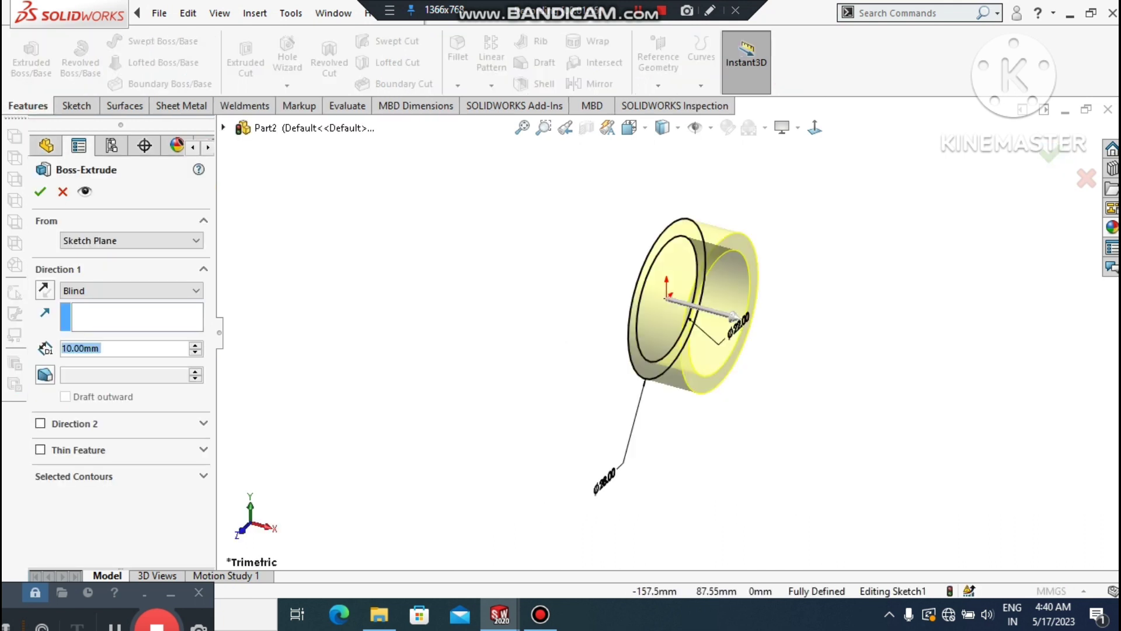
type("100")
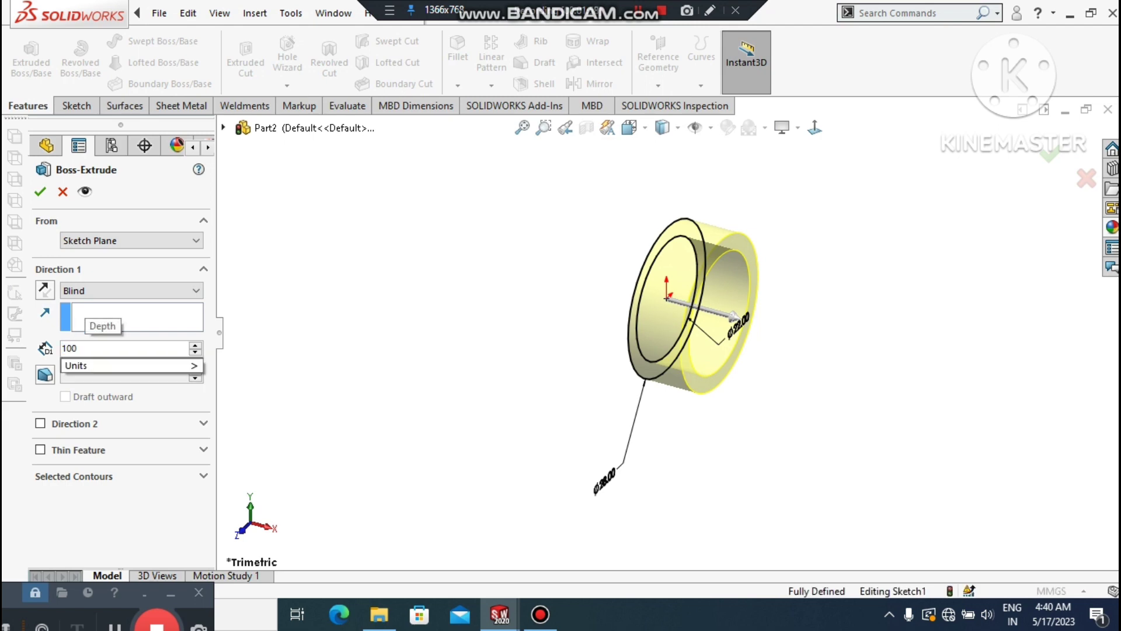
key("Return")
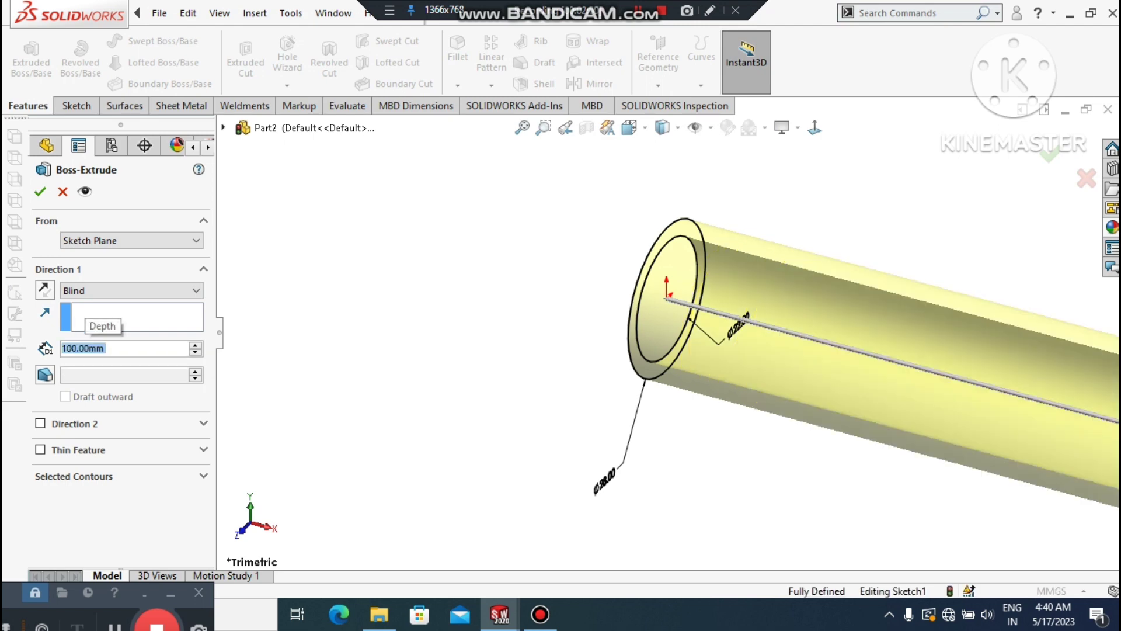
scroll(670, 334, "up", 3)
scroll(1028, 371, "down", 2)
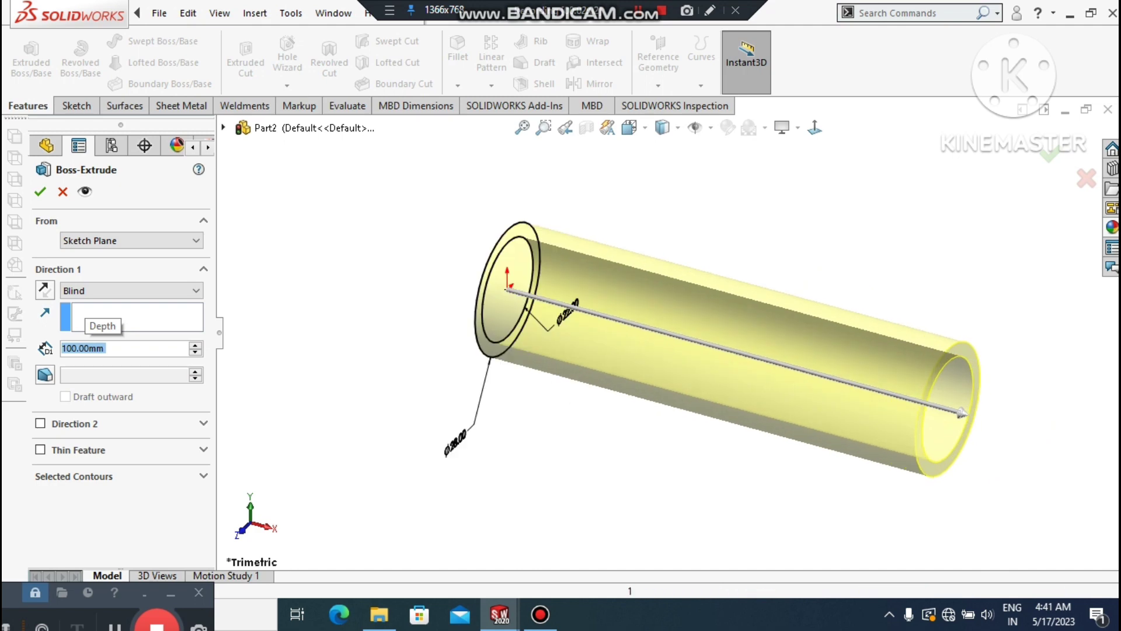
left_click(128, 290)
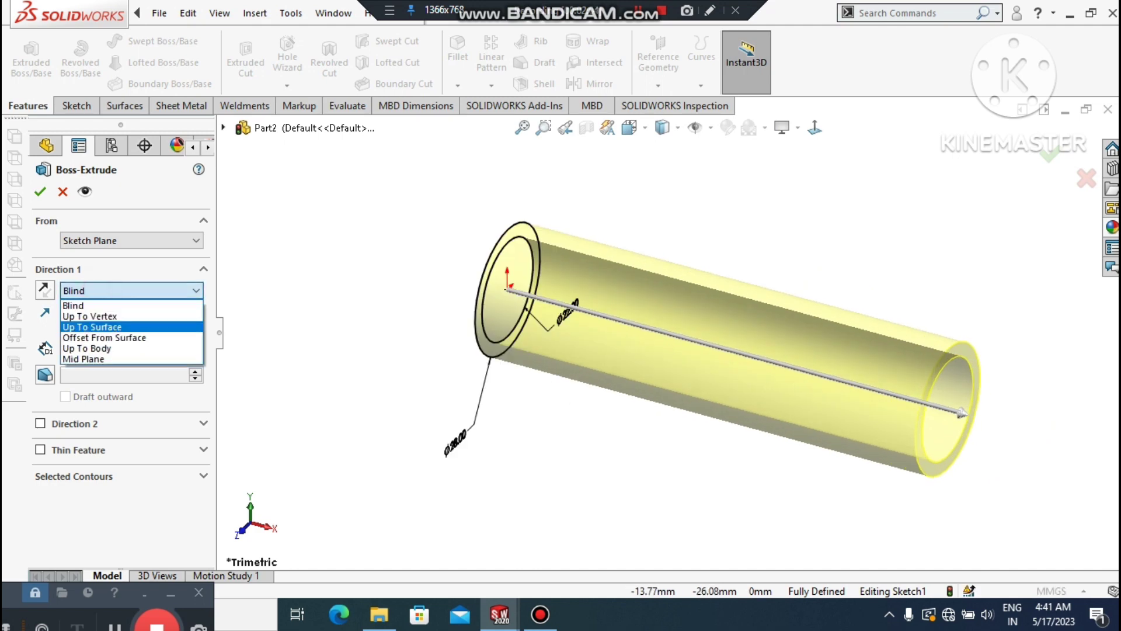
left_click(87, 359)
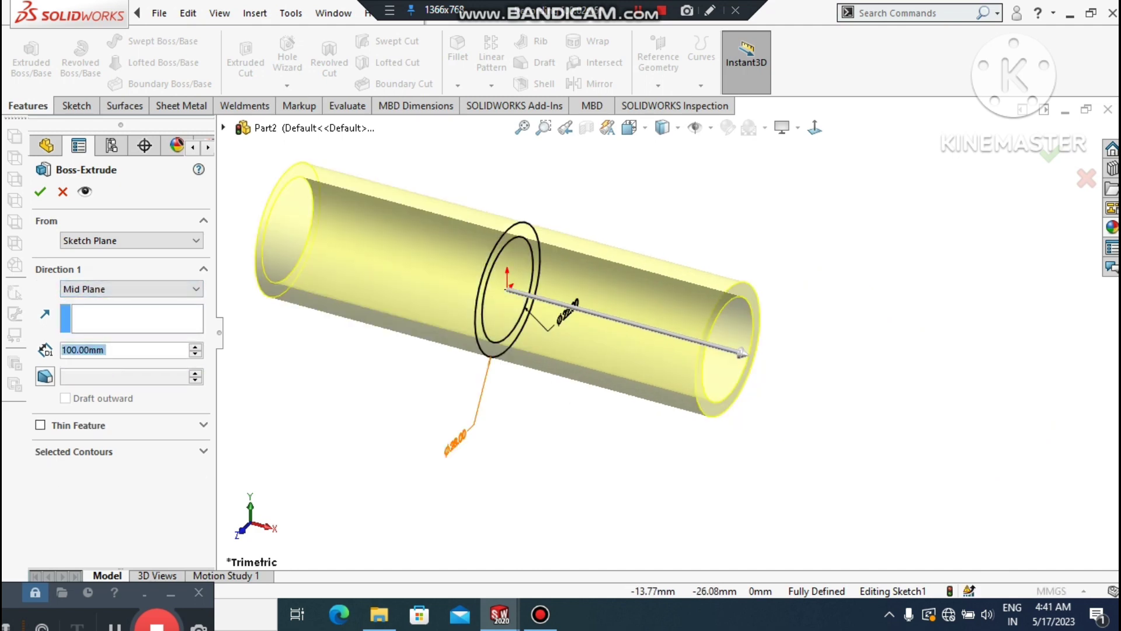
key("Return")
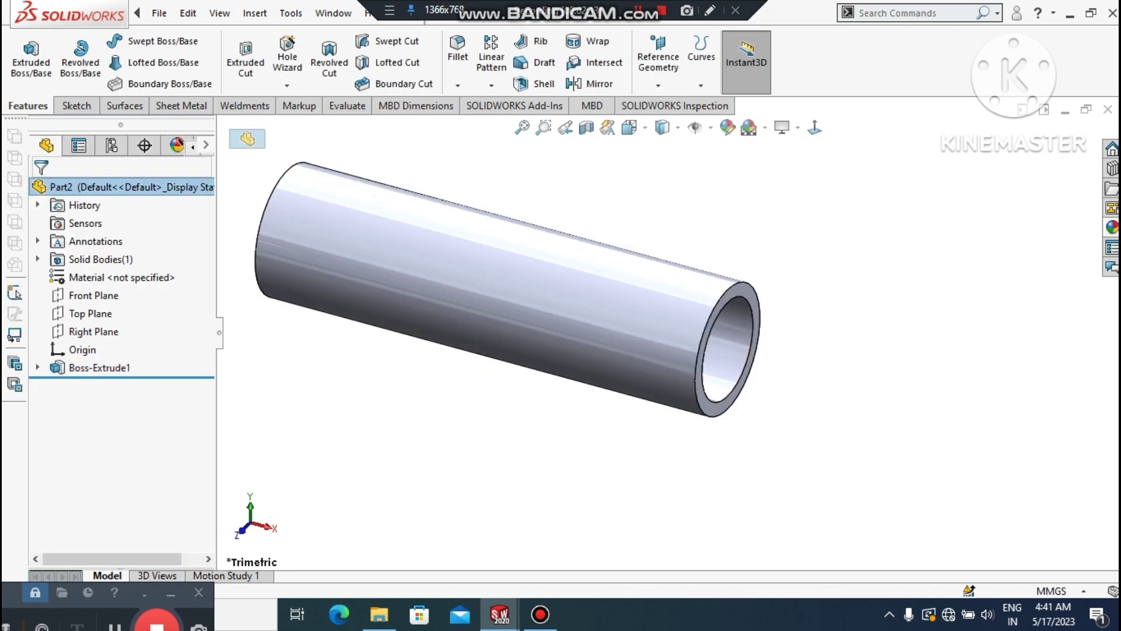
left_click(857, 317)
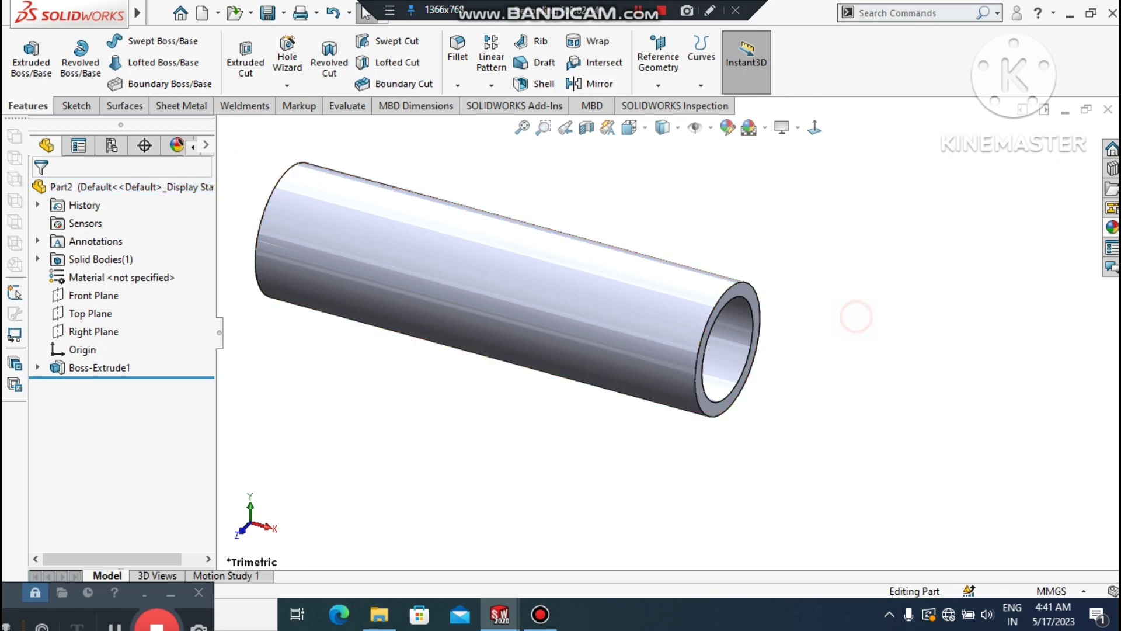
Sketch two origin-centred circles on the pipe's end face, one about 42 mm in diameter and one matching the bore edge.
scroll(673, 329, "up", 2)
scroll(718, 324, "down", 2)
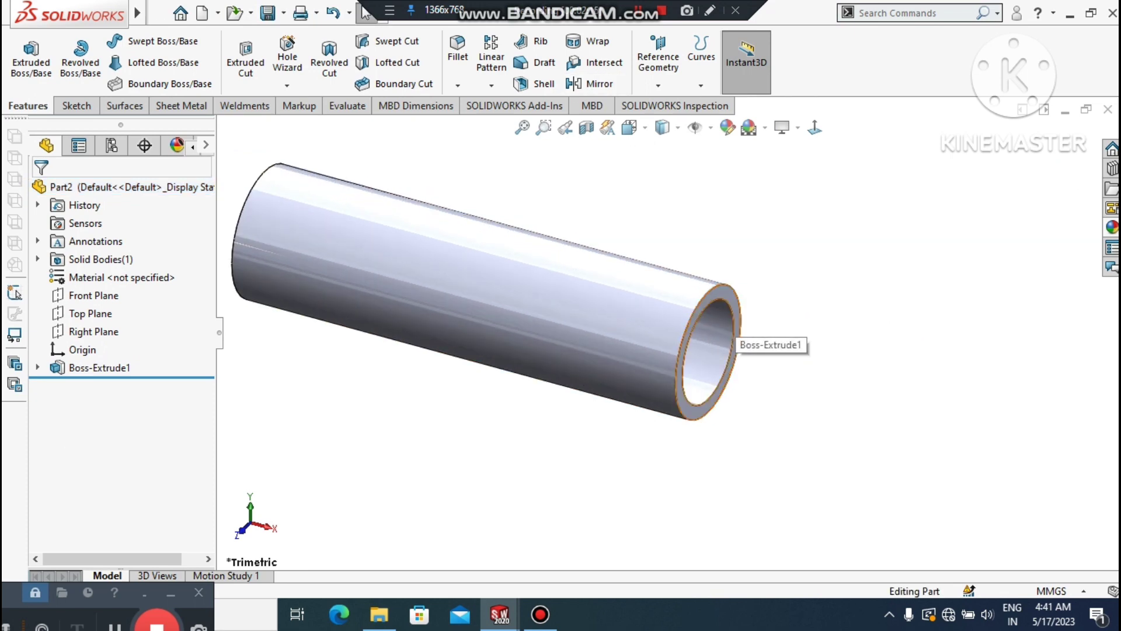
right_click(730, 342)
left_click(763, 236)
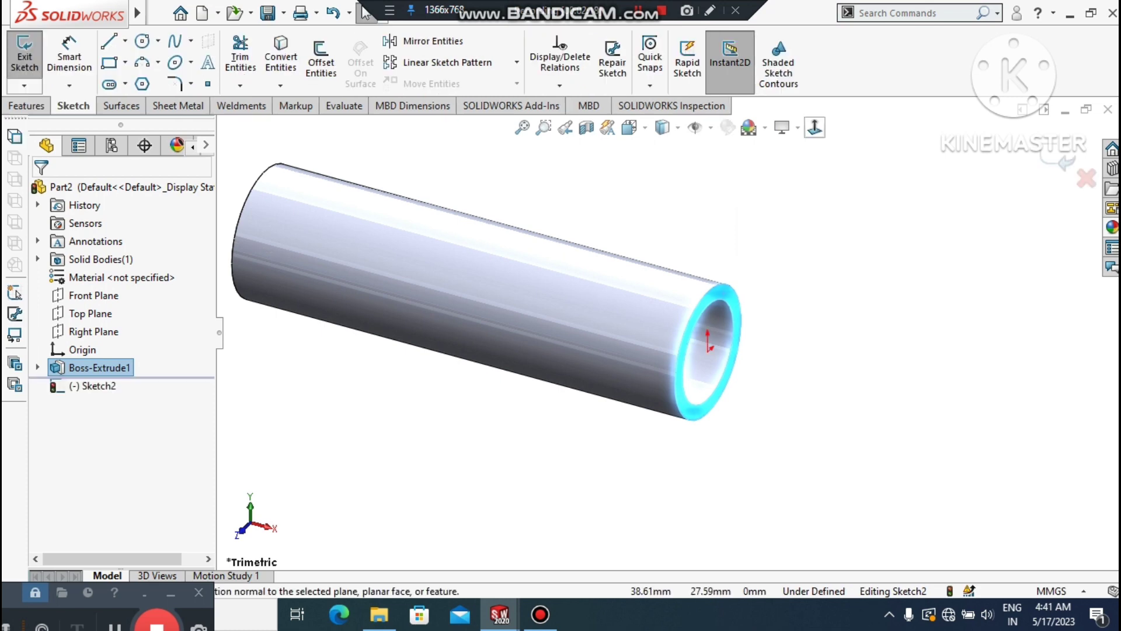
left_click(813, 128)
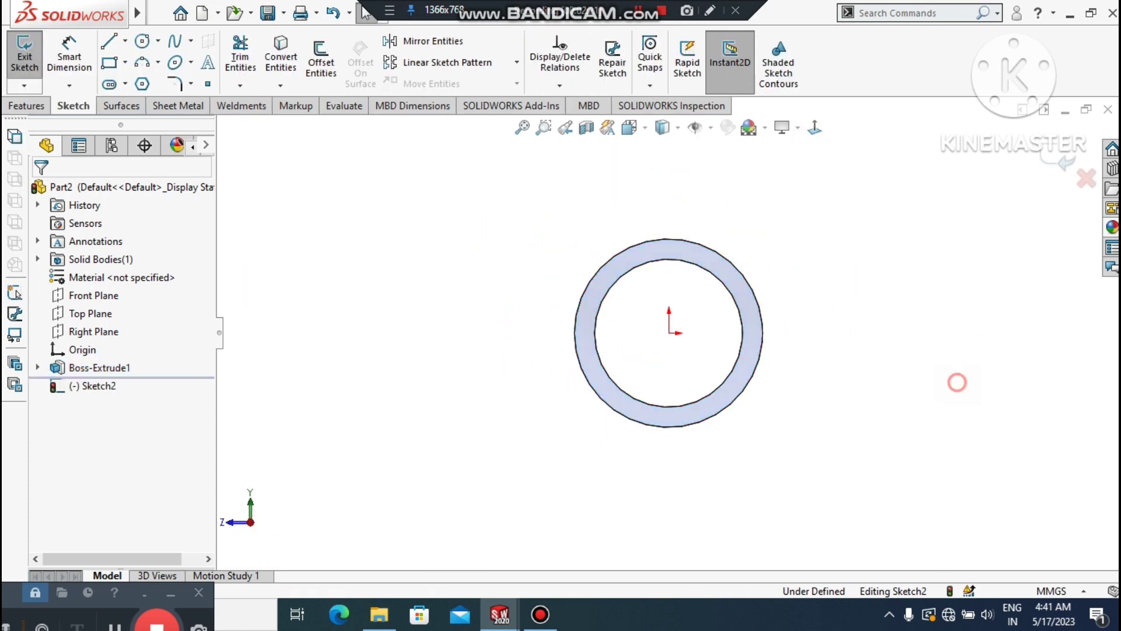
left_click(140, 41)
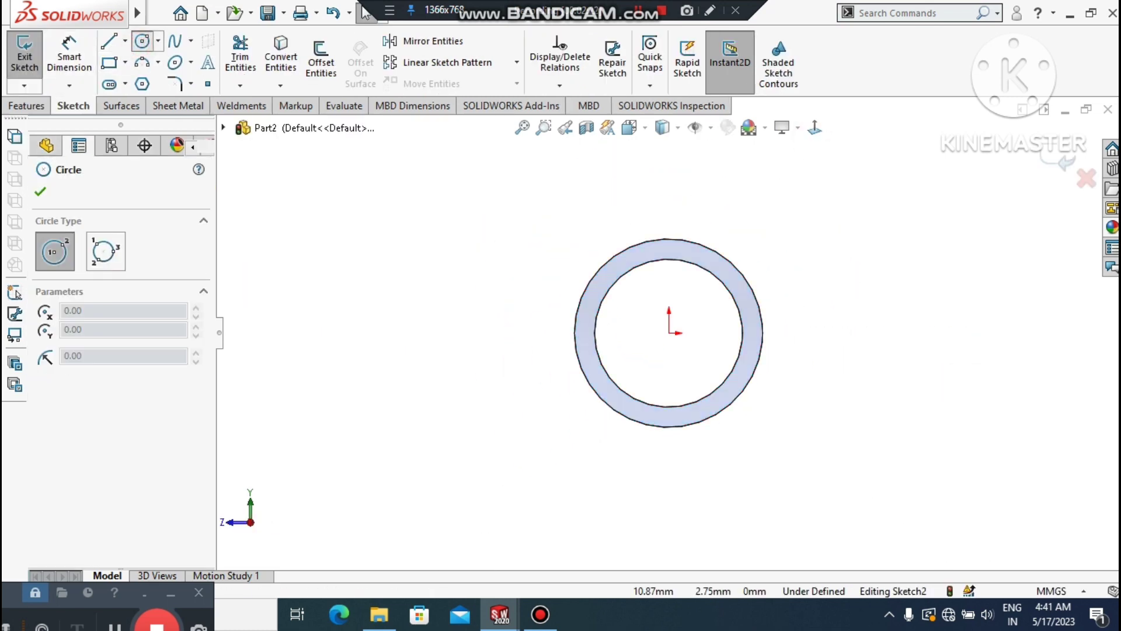
left_click(669, 333)
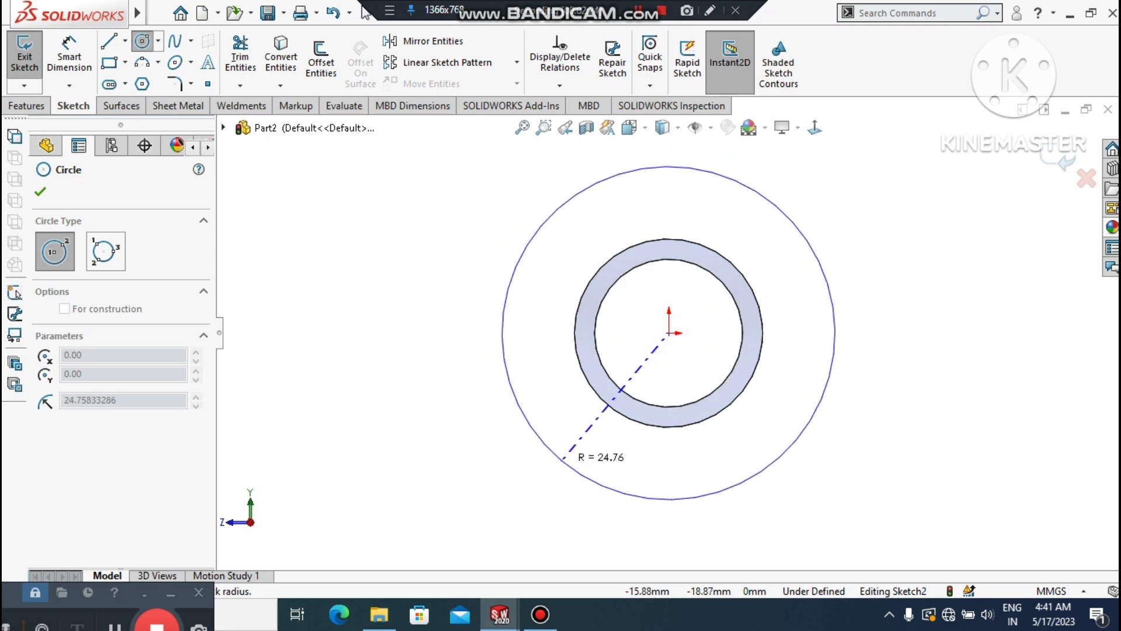
left_click(573, 437)
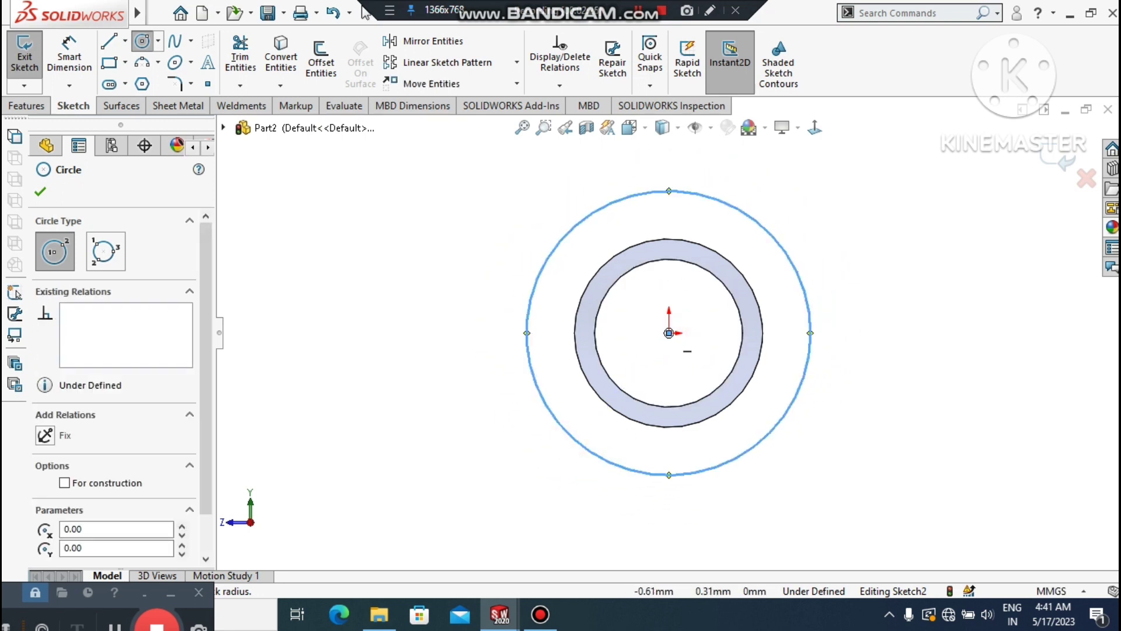
left_click(669, 333)
left_click(701, 267)
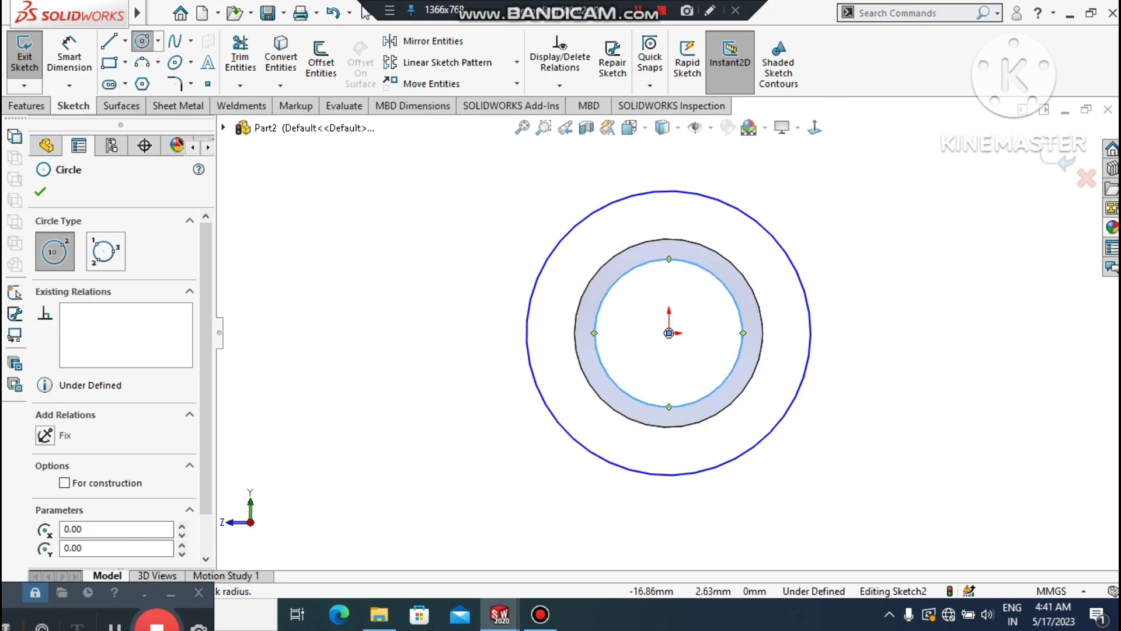
key("Escape")
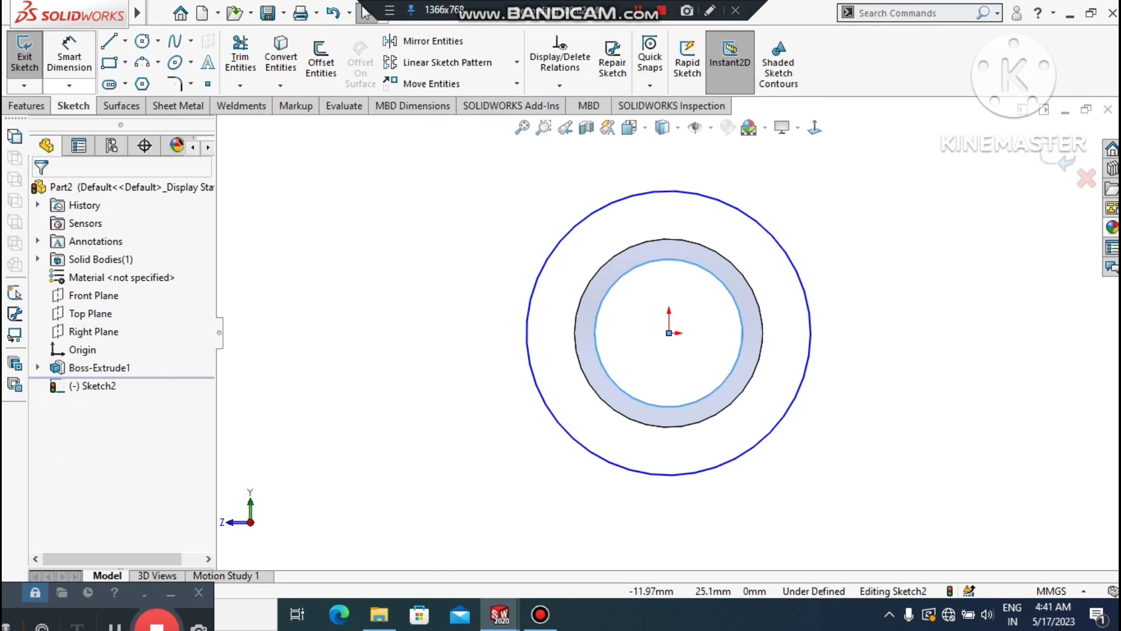
Dimension the outer flange circle's diameter as 44 mm.
mouse_move(70, 12)
left_click(69, 56)
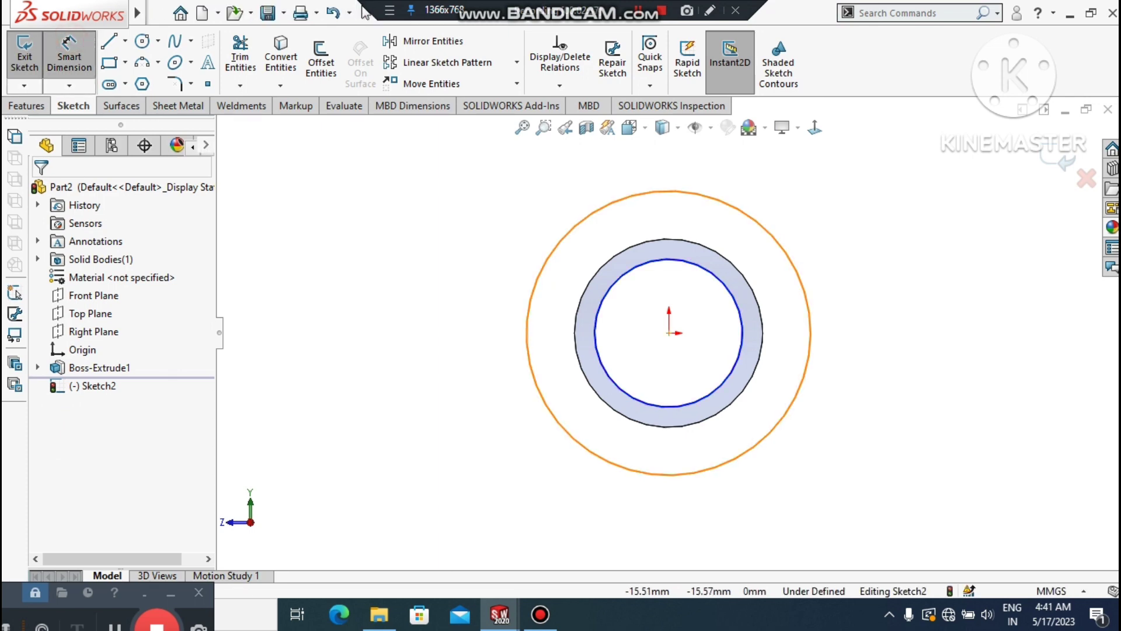
left_click(564, 434)
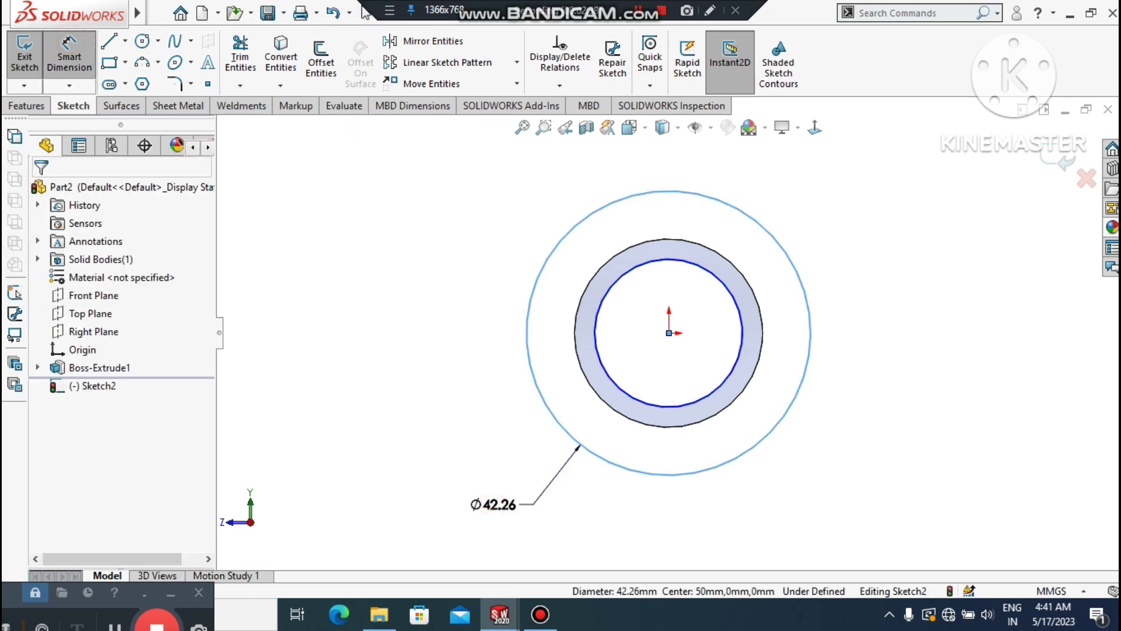
left_click(493, 505)
type("44")
key("Return")
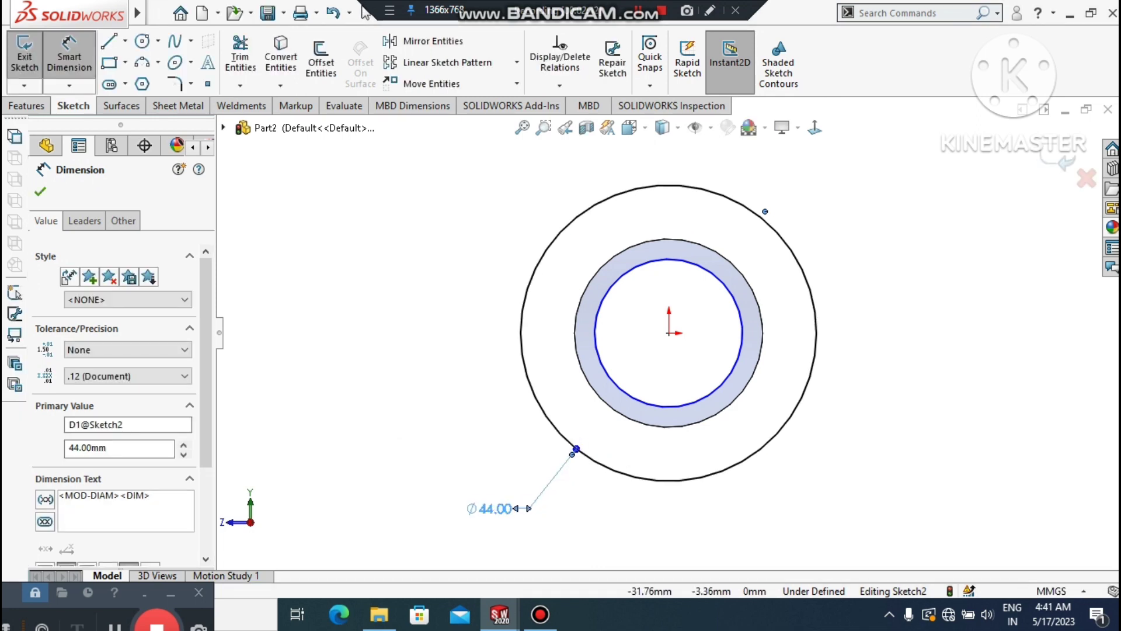
left_click(426, 295)
Extrude the flange sketch 5 mm with the direction reversed back along the pipe, merged with the existing body.
scroll(426, 295, "up", 2)
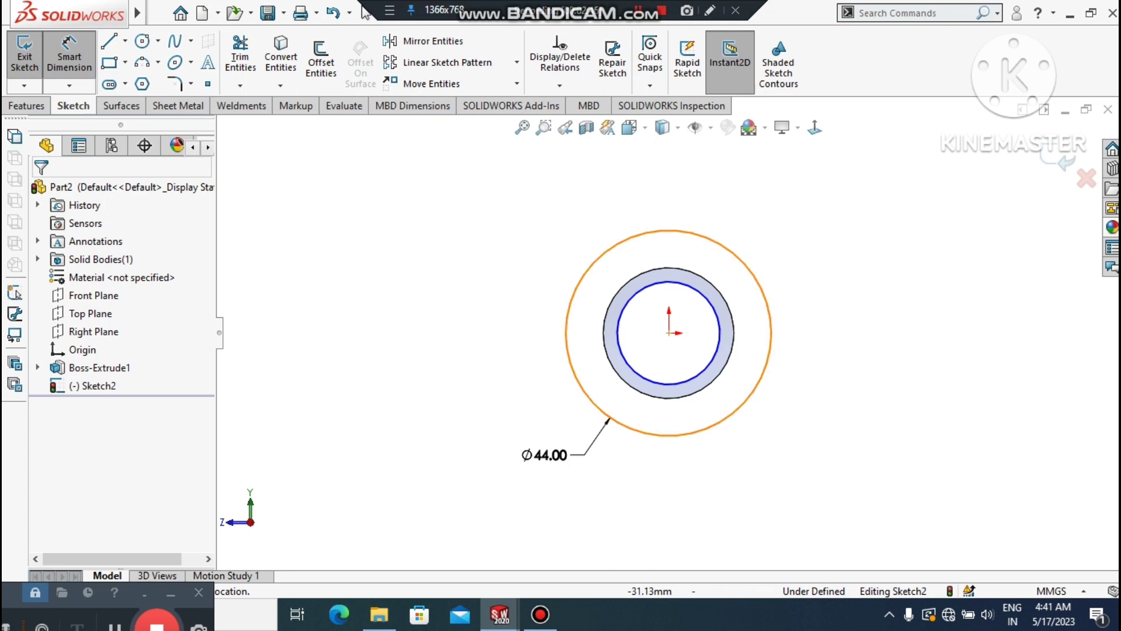
scroll(525, 397, "up", 3)
scroll(526, 397, "down", 5)
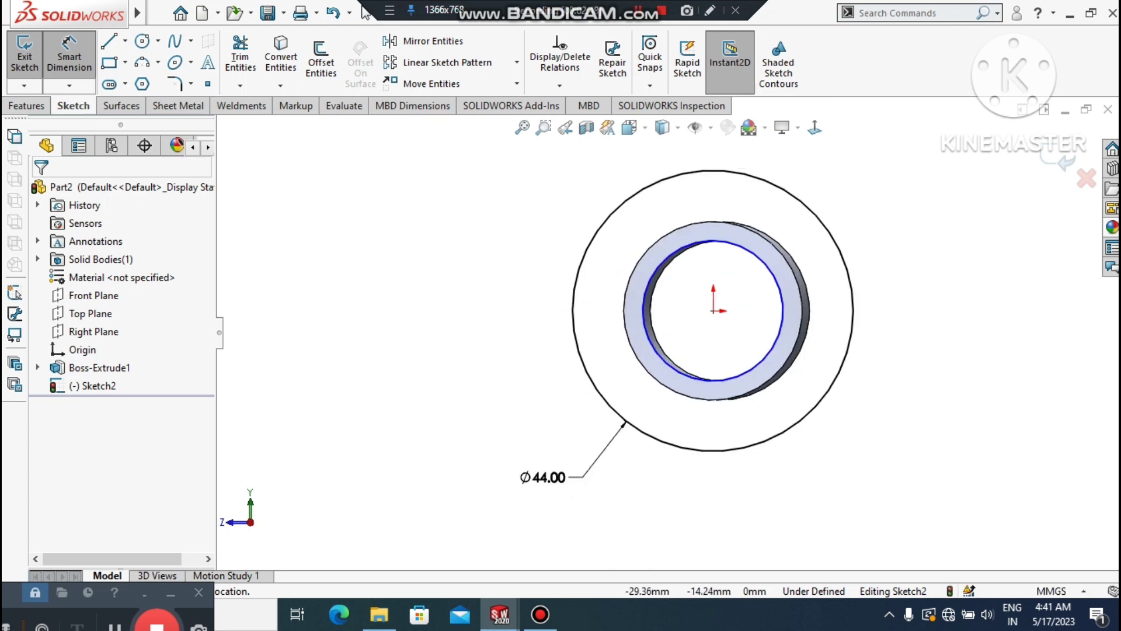
scroll(526, 401, "up", 1)
middle_click_drag(538, 394, 467, 444)
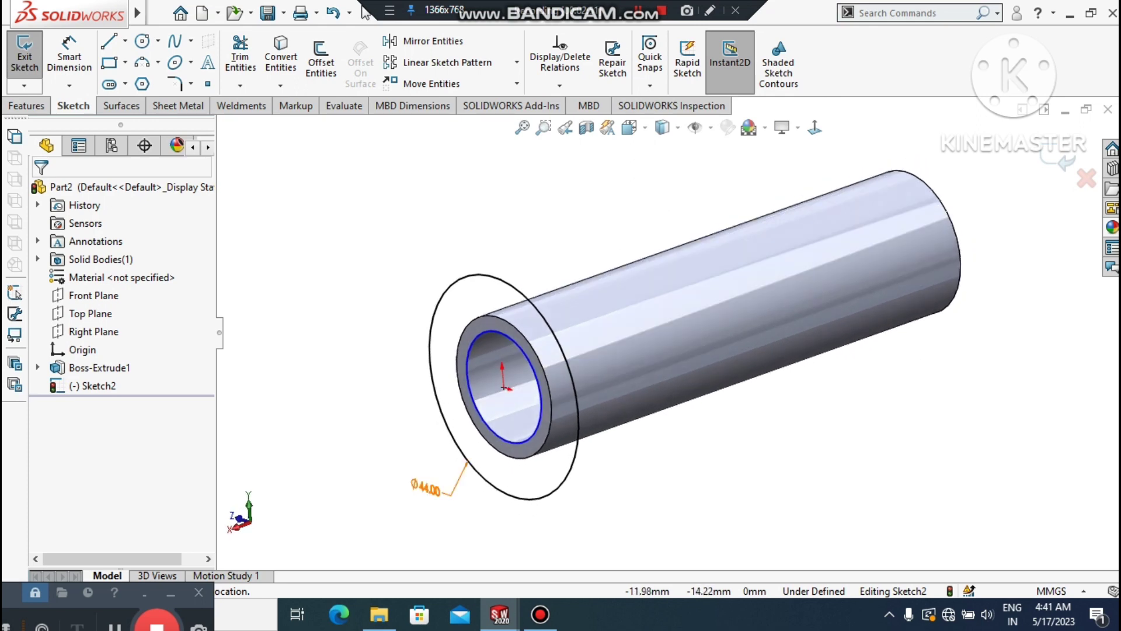
scroll(701, 333, "up", 1)
left_click(27, 106)
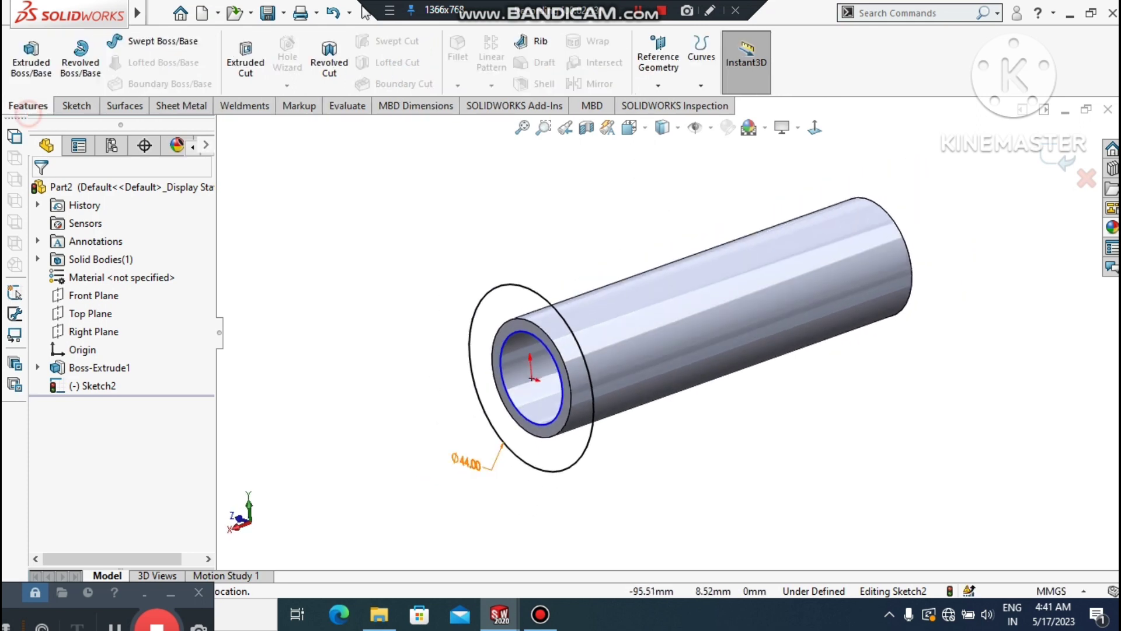
left_click(30, 62)
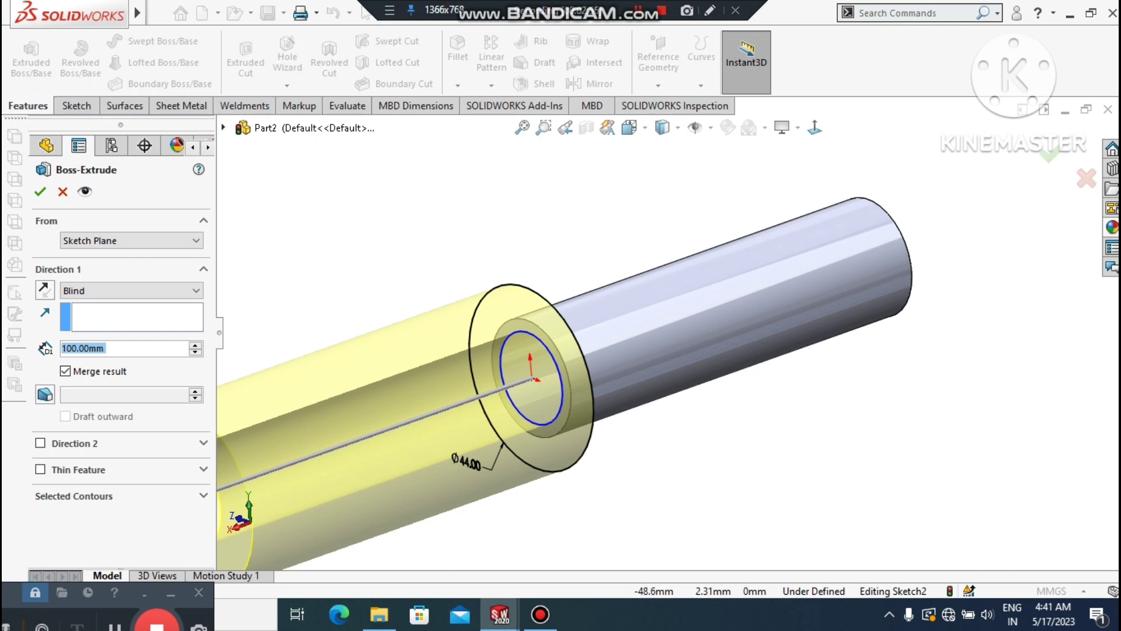
type("5")
key("Return")
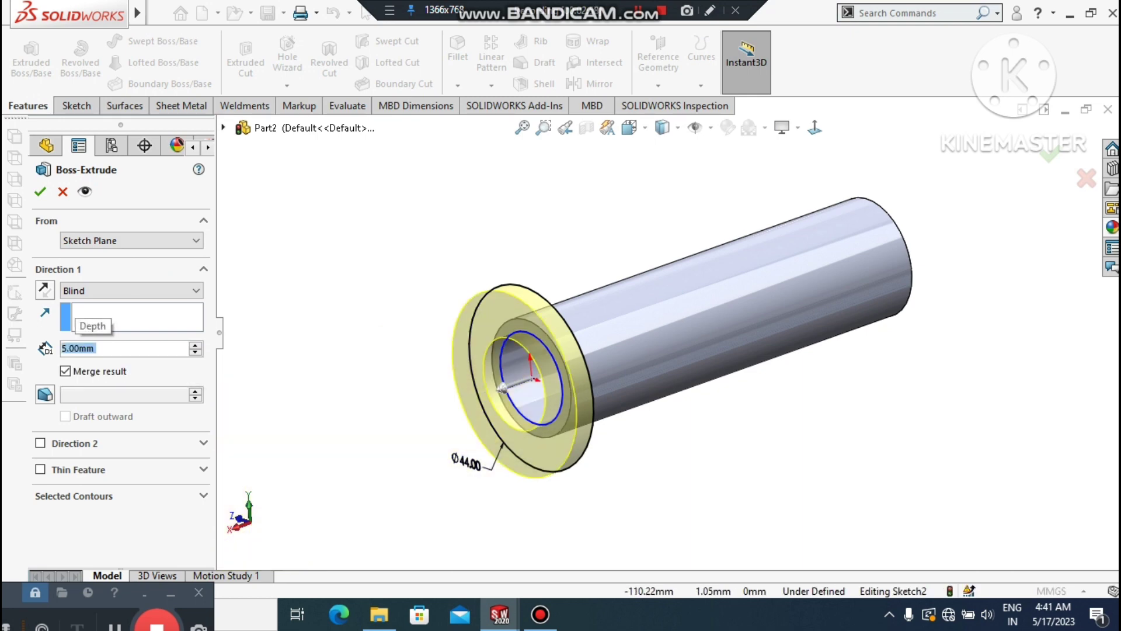
left_click(45, 290)
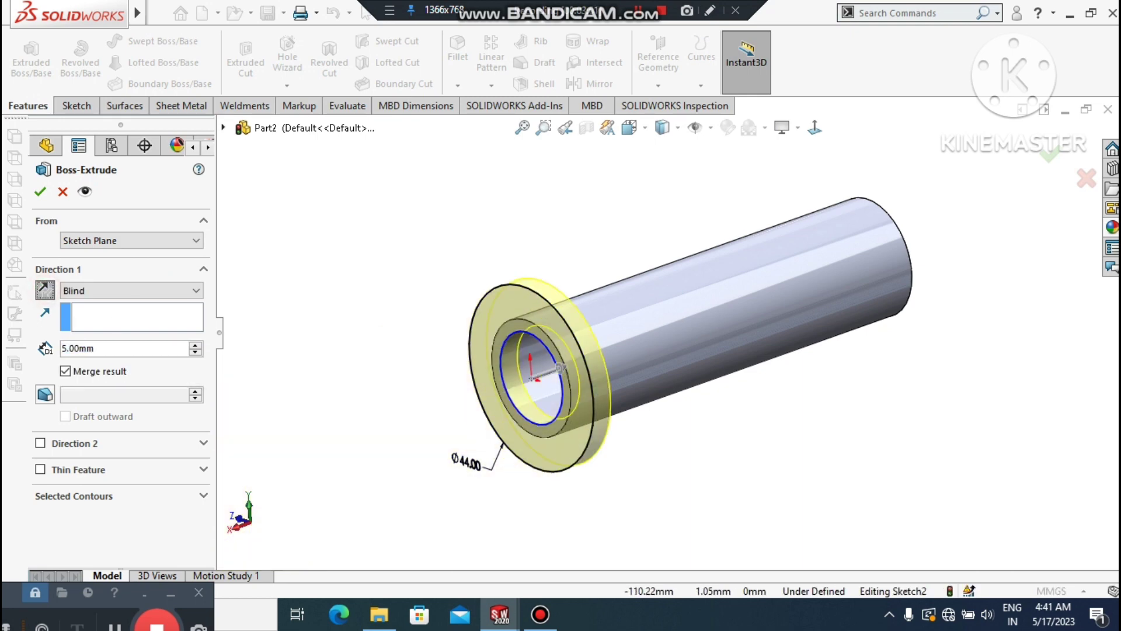
left_click(40, 193)
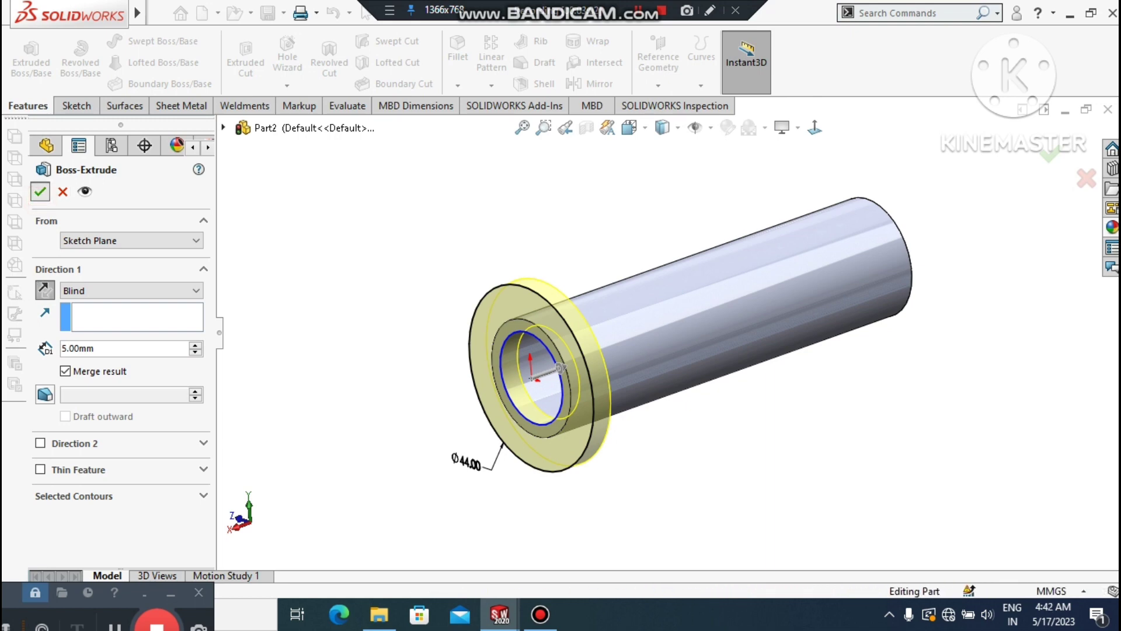
left_click(857, 425)
Mirror the pipe's extrusion about the Right Plane.
scroll(666, 332, "up", 2)
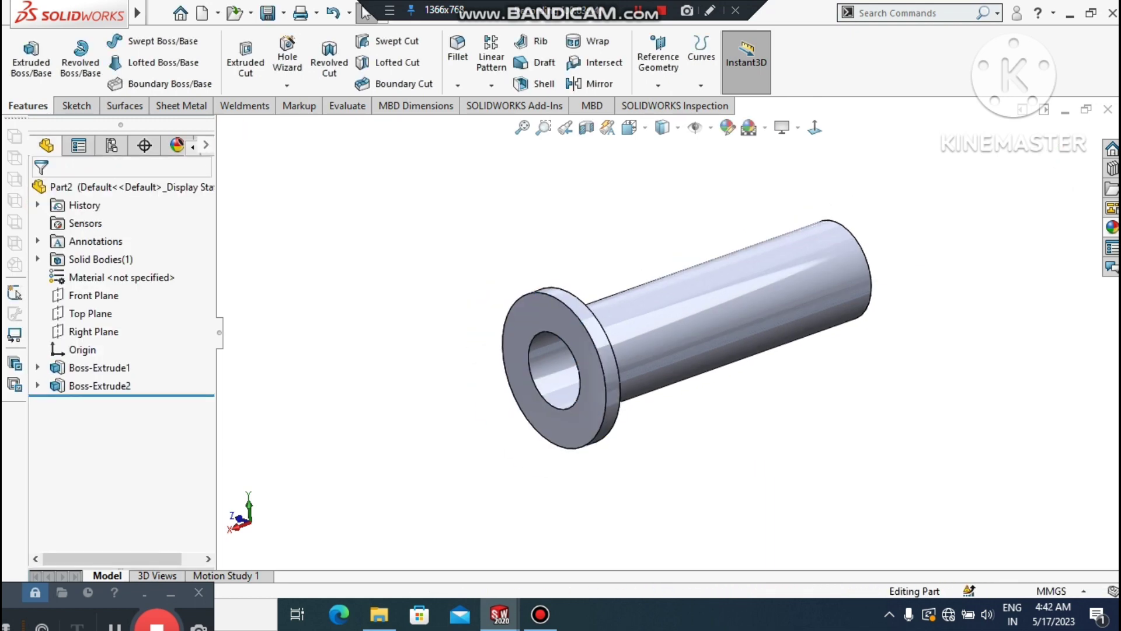
left_click(590, 83)
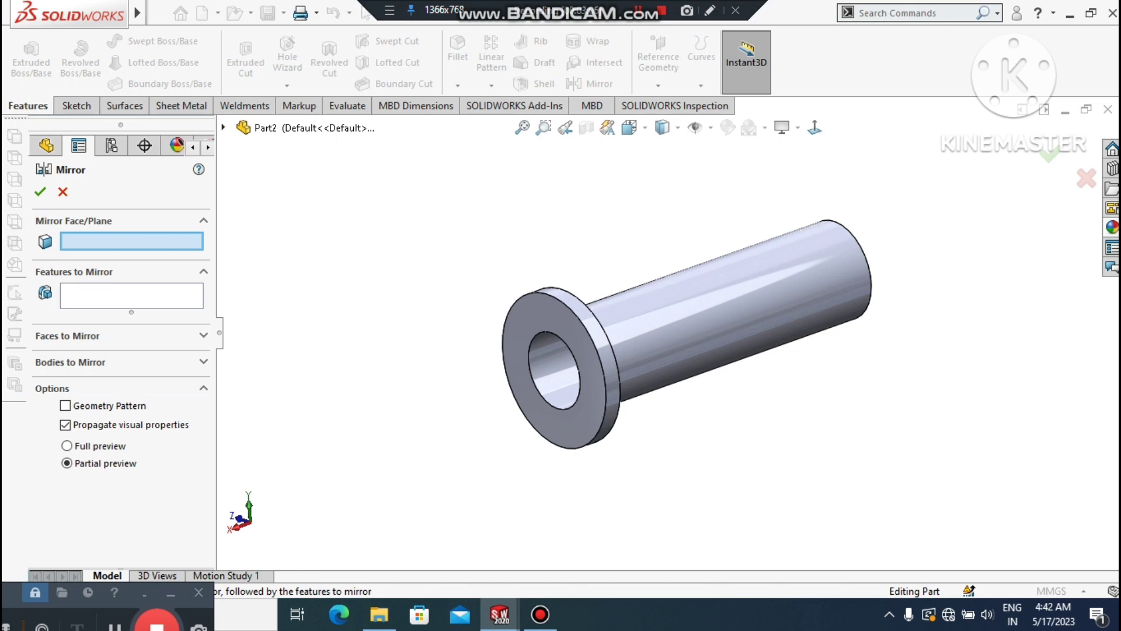
left_click(223, 127)
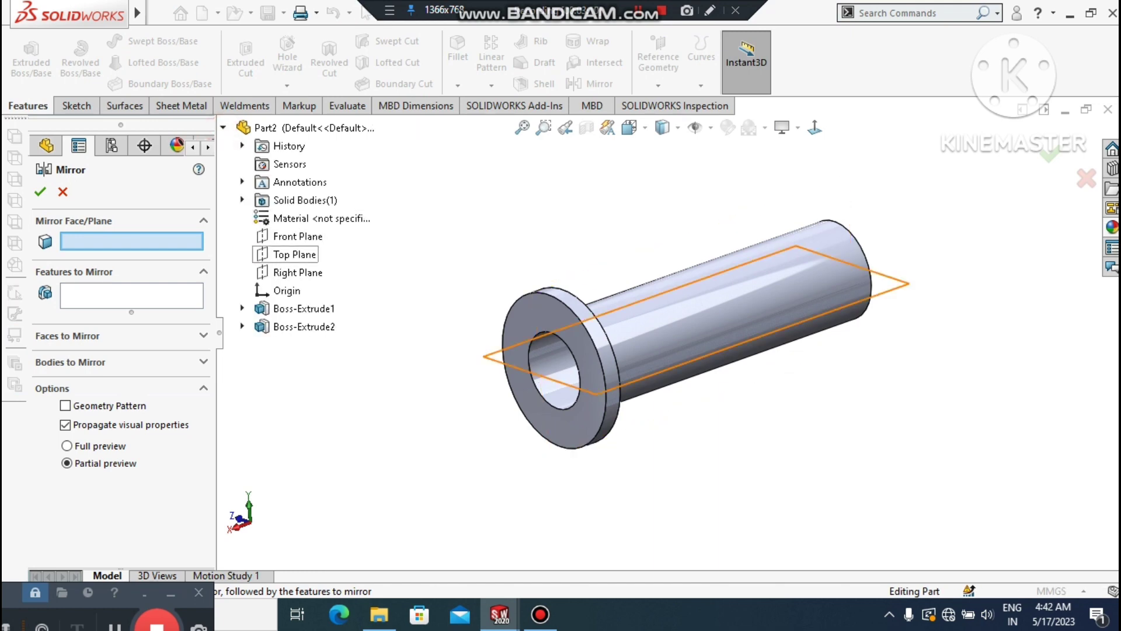
left_click(297, 272)
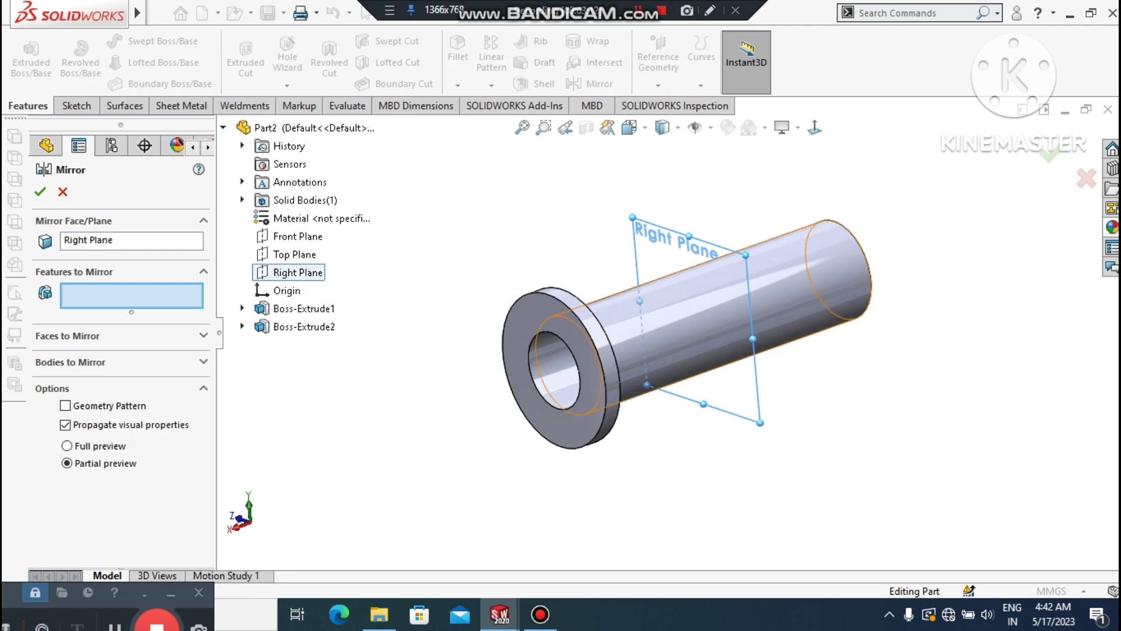
left_click(565, 314)
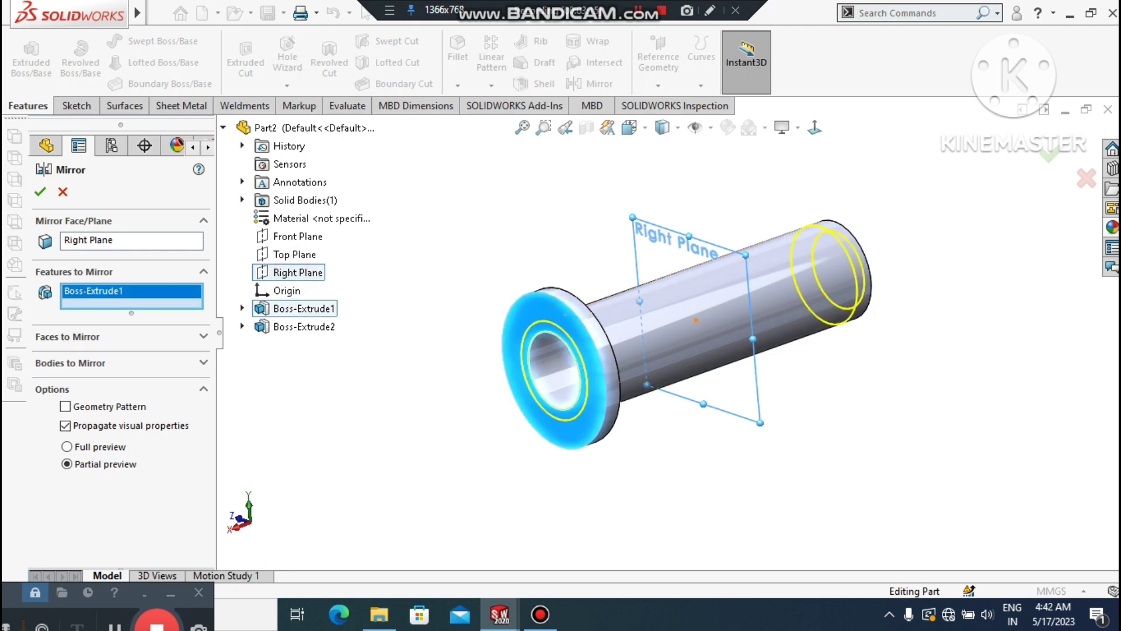
left_click(41, 193)
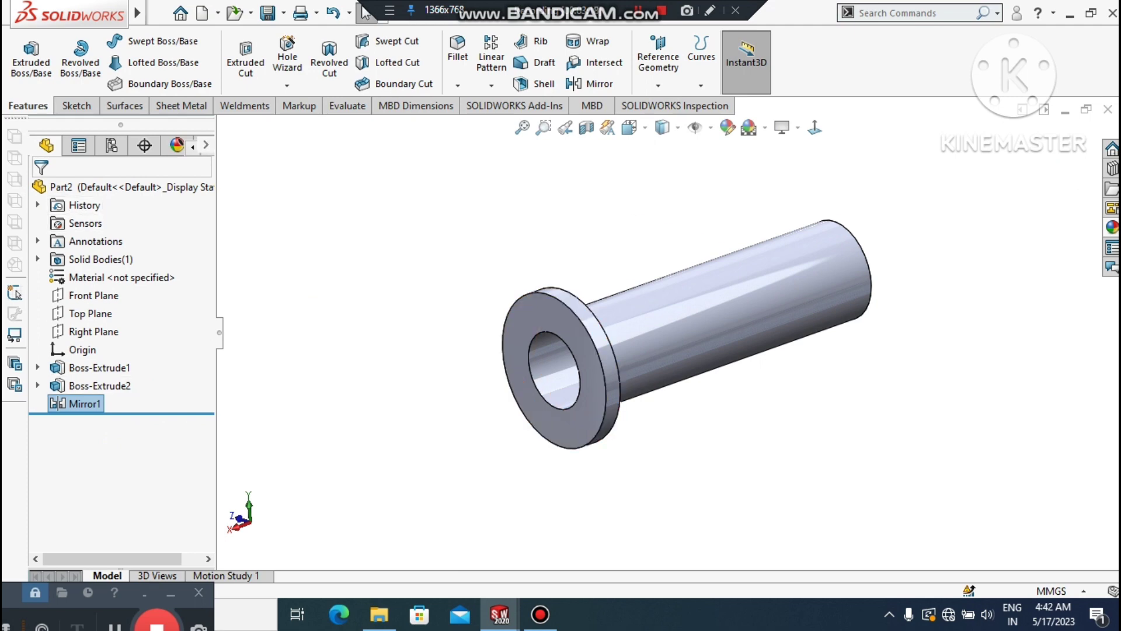
Edit the mirror about the Right Plane to also include the flange extrusion.
right_click(94, 404)
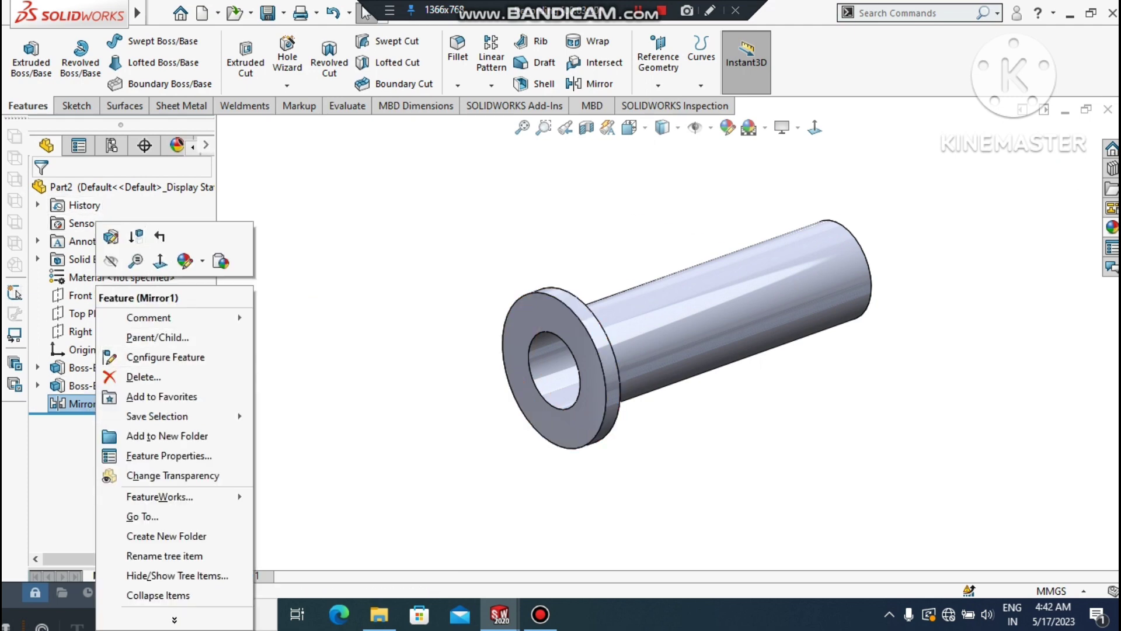
left_click(111, 237)
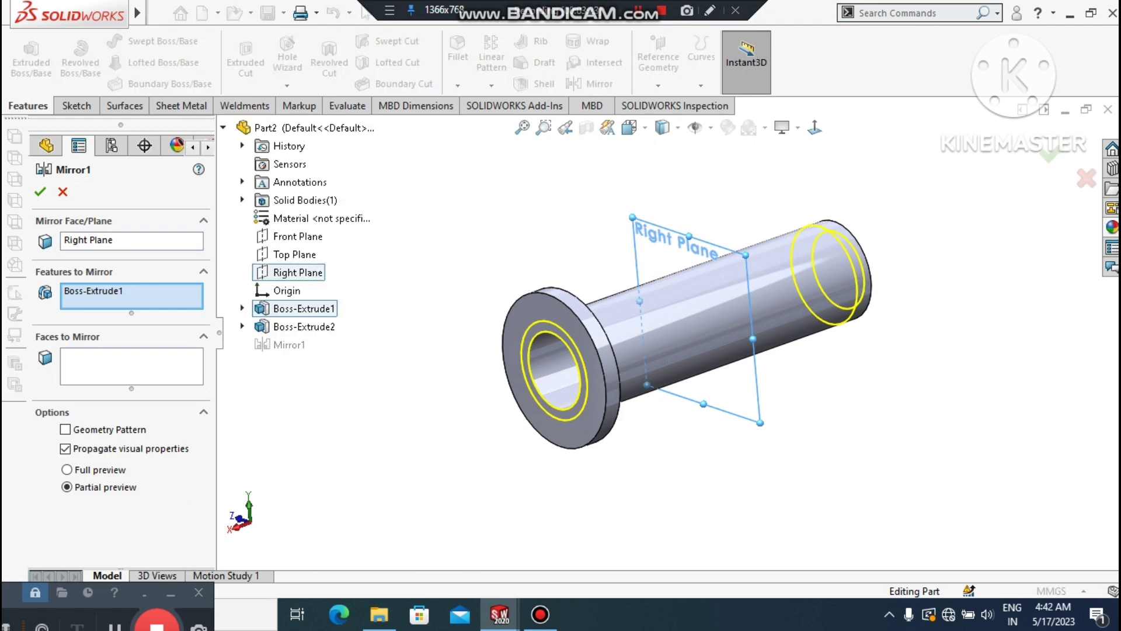
left_click(296, 325)
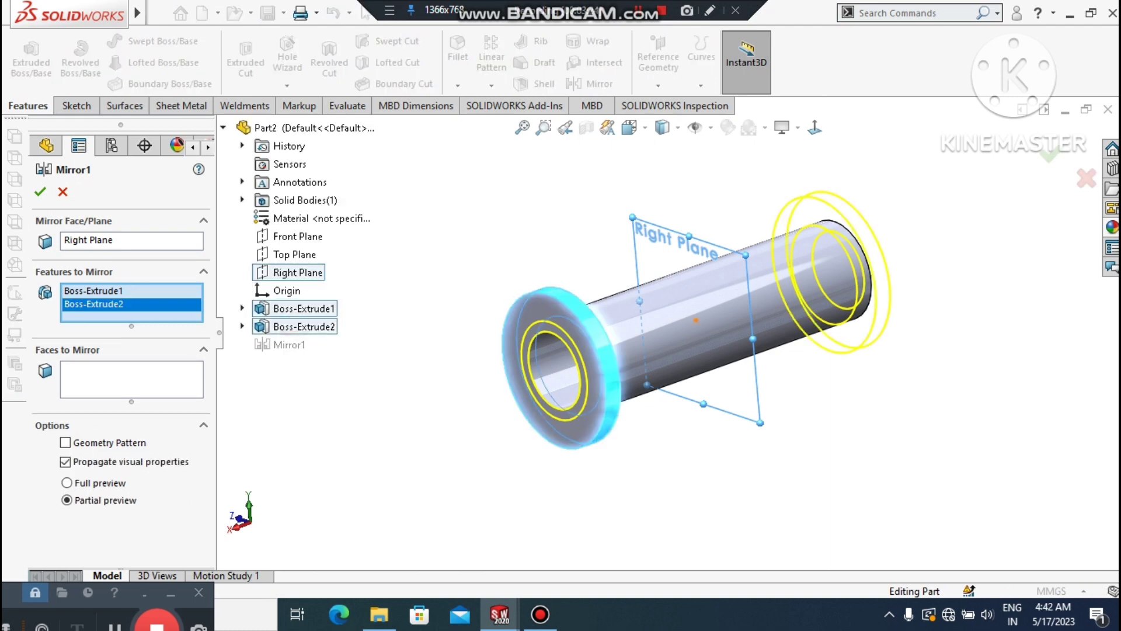
left_click(40, 191)
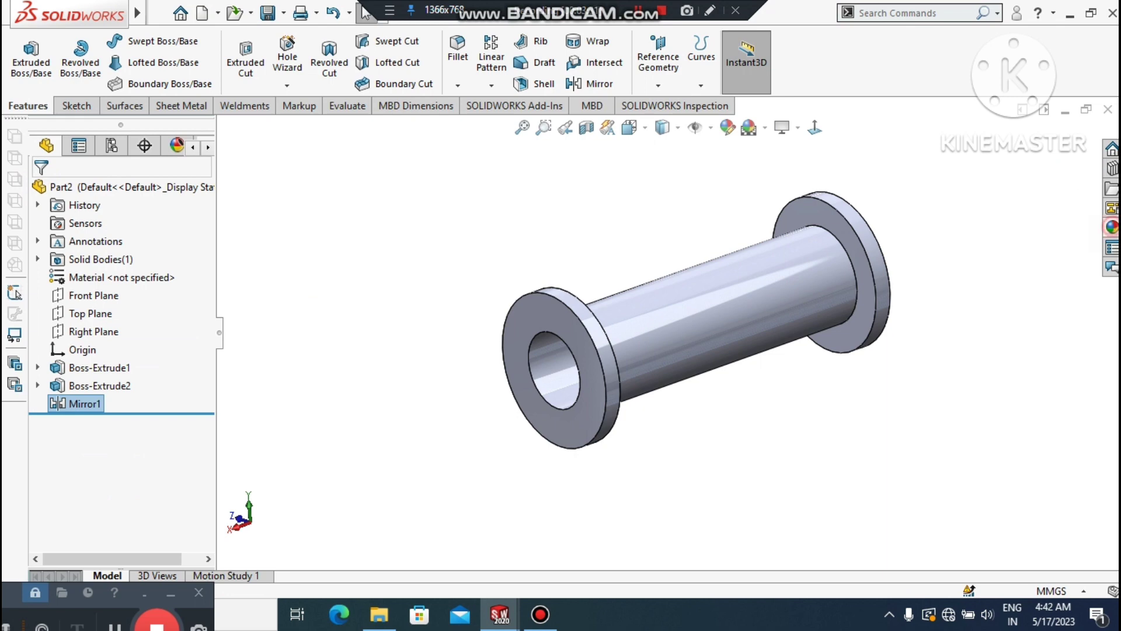
Apply a nickel appearance from the metal library to the flanged pipe.
left_click(1111, 227)
double_click(1033, 502)
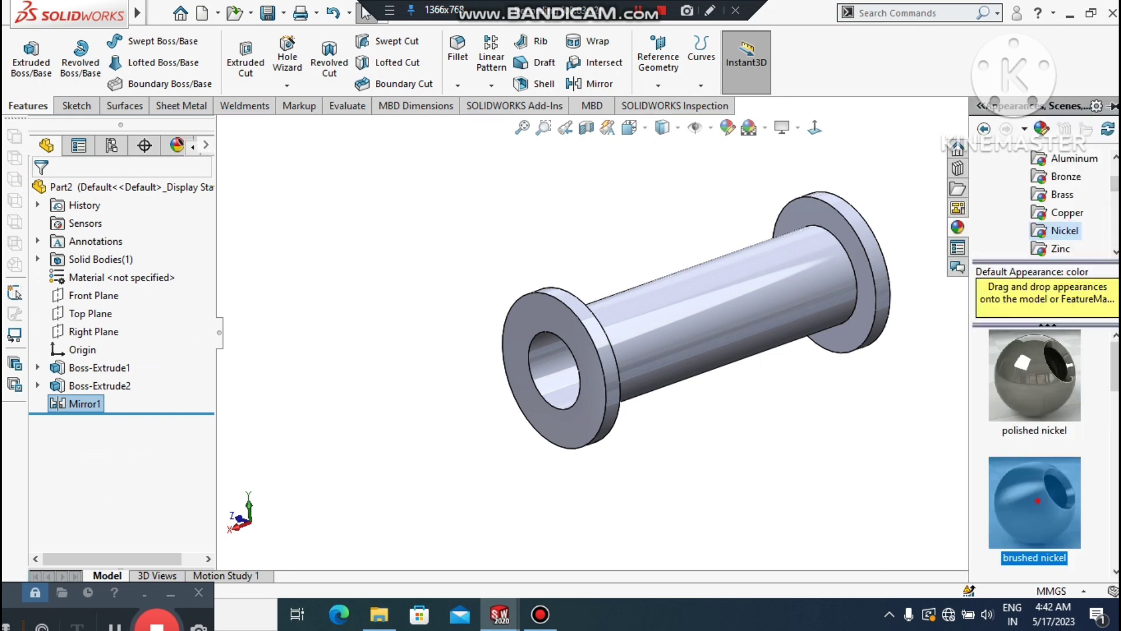
left_click_drag(1034, 374, 689, 364)
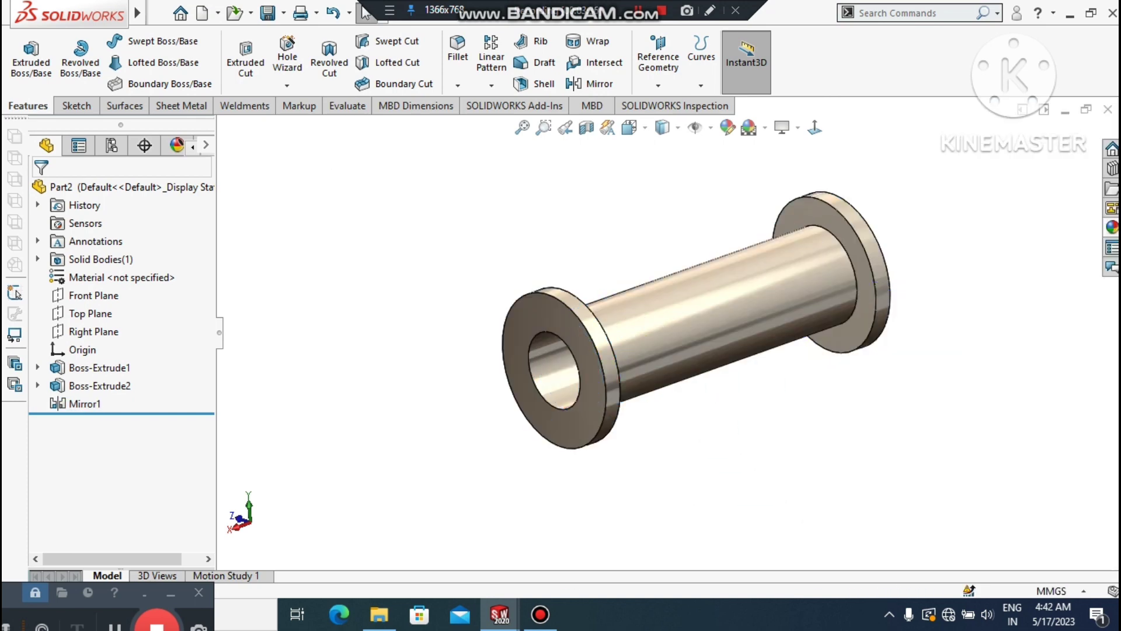
Create a reference plane offset 50 mm above the Top Plane.
scroll(799, 243, "down", 2)
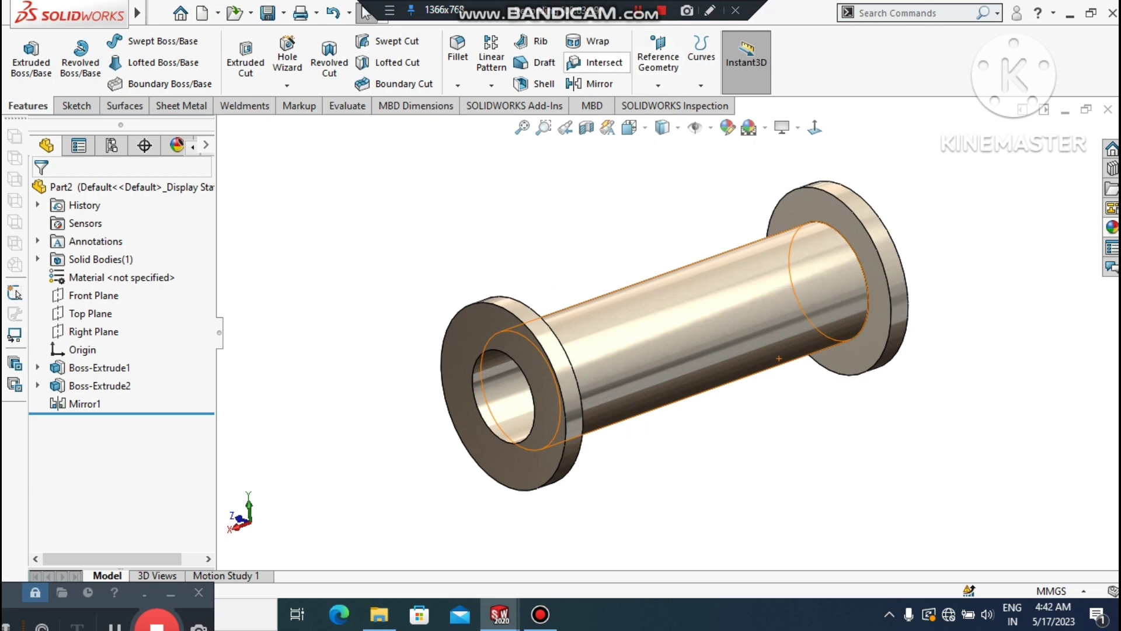
left_click(645, 82)
left_click(671, 105)
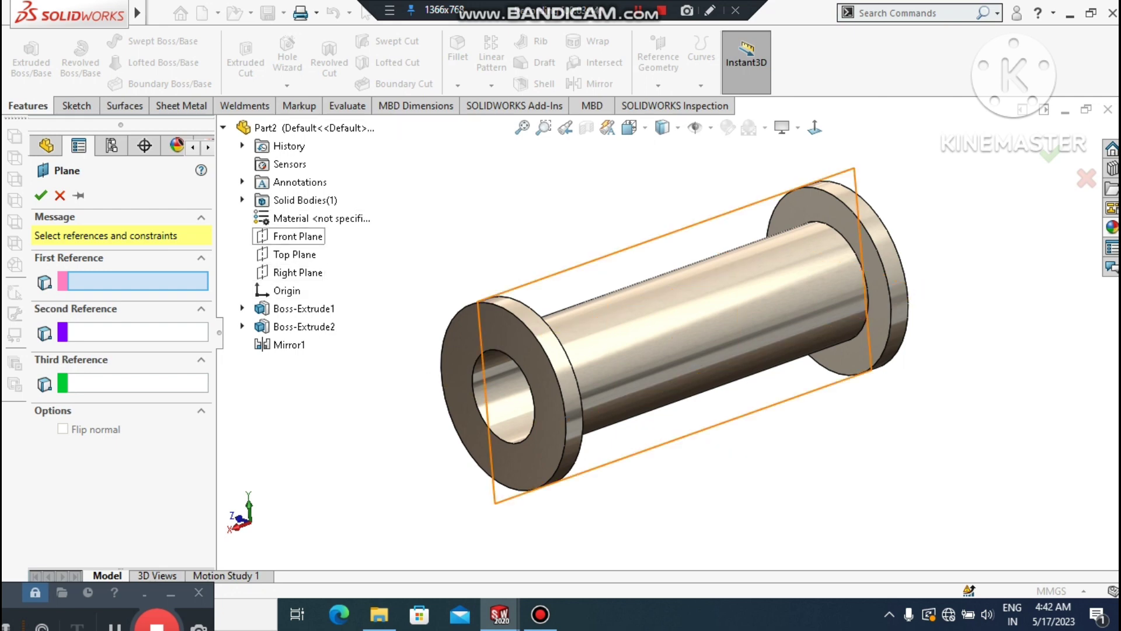
left_click(294, 255)
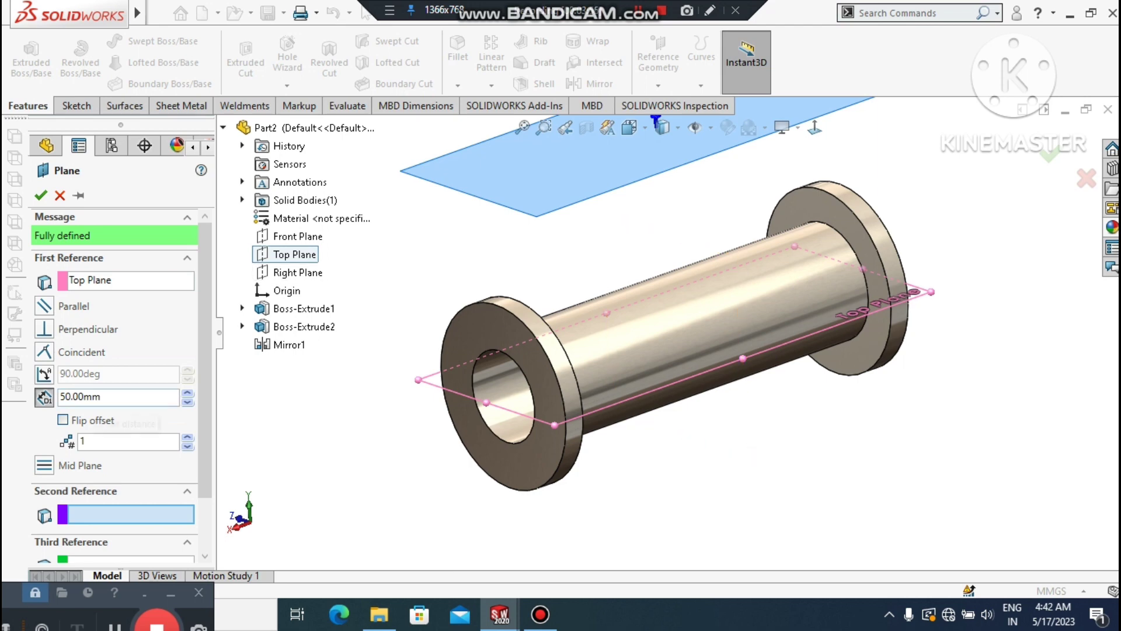
left_click(41, 195)
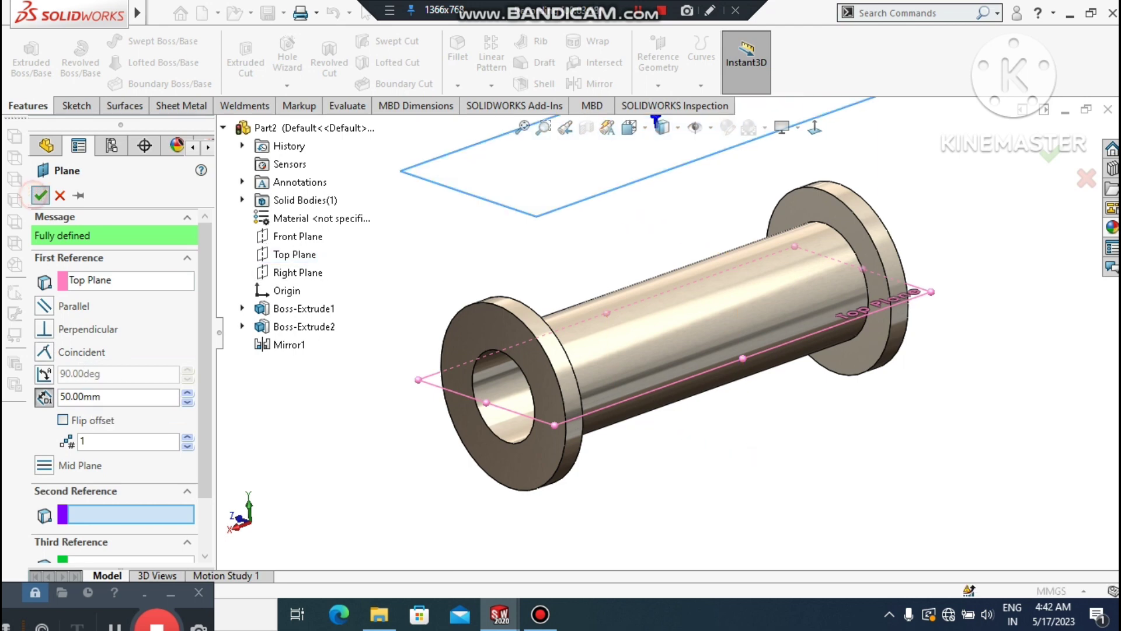
left_click(350, 388)
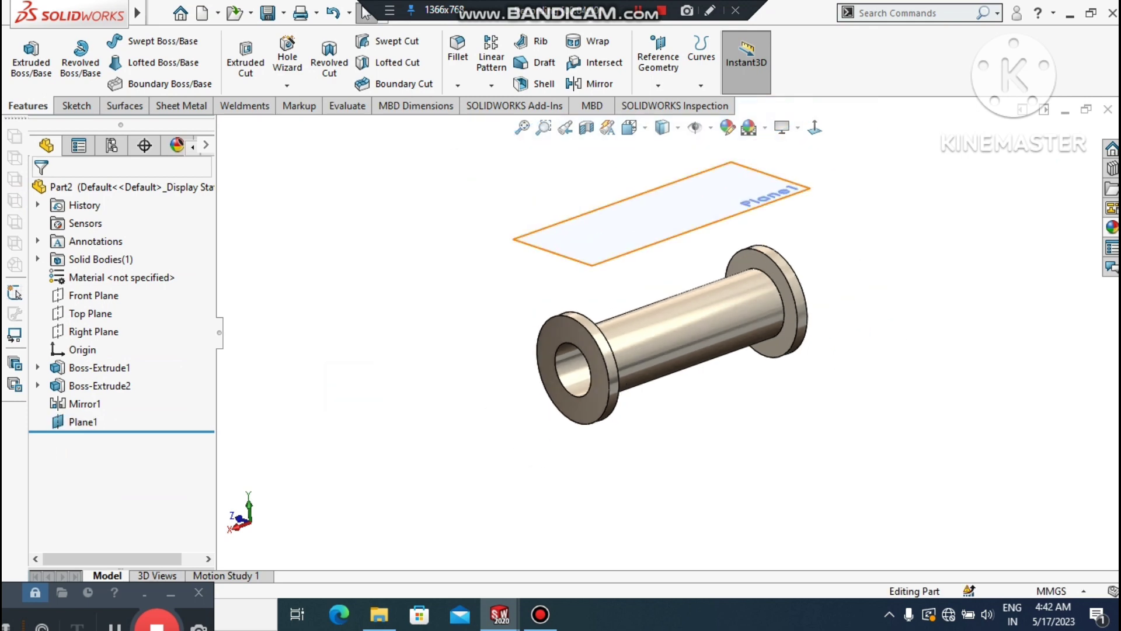
right_click(693, 196)
left_click(734, 170)
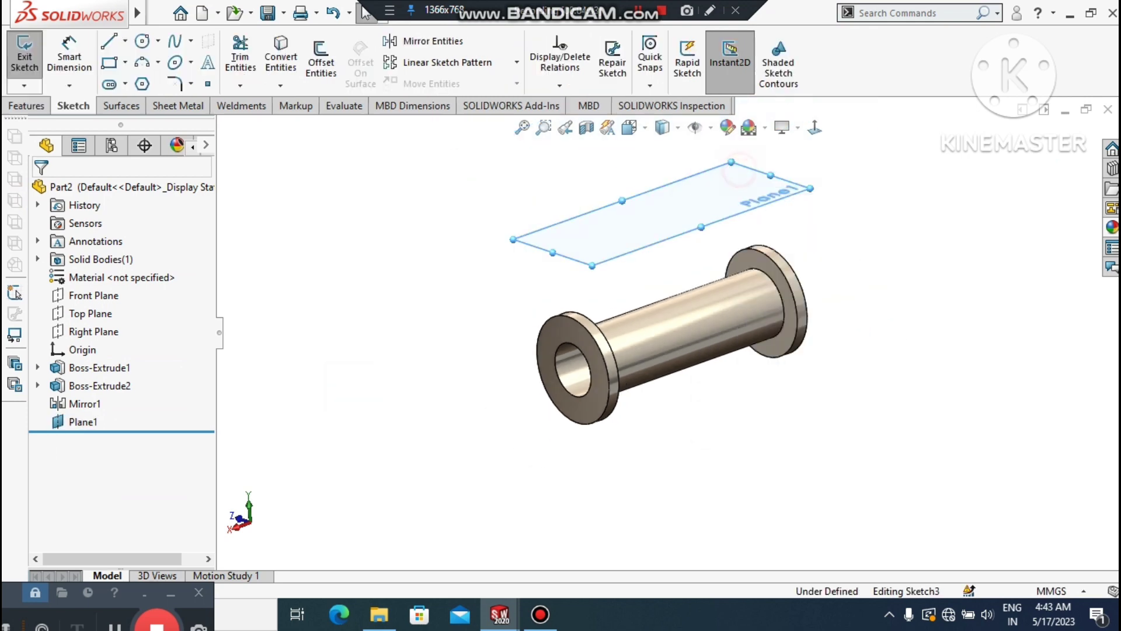
double_click(1025, 389)
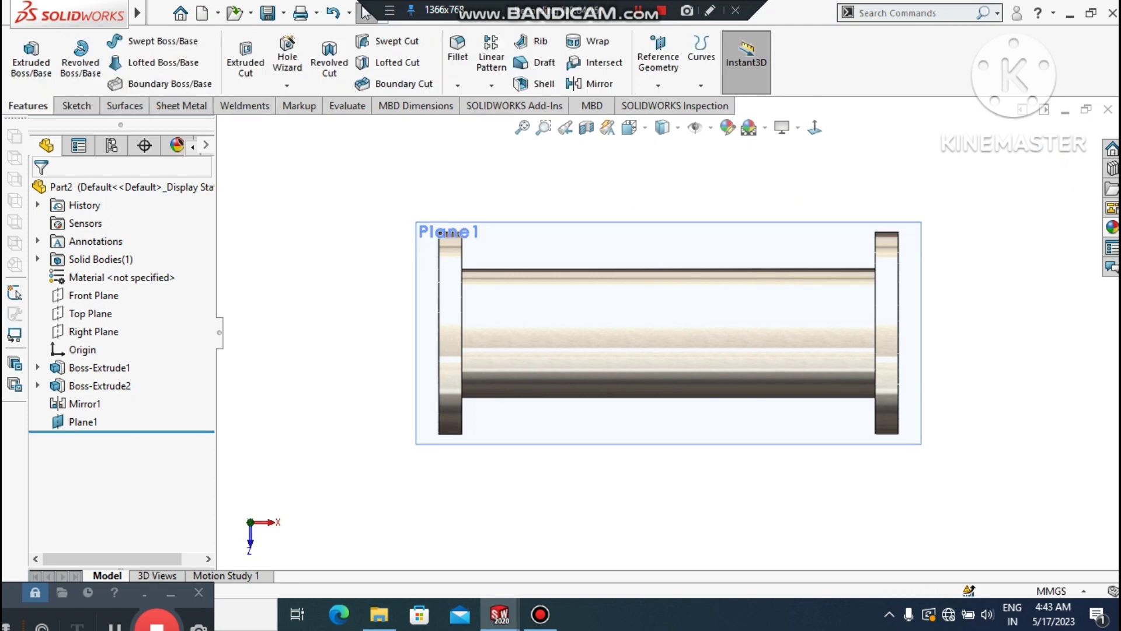
left_click(60, 106)
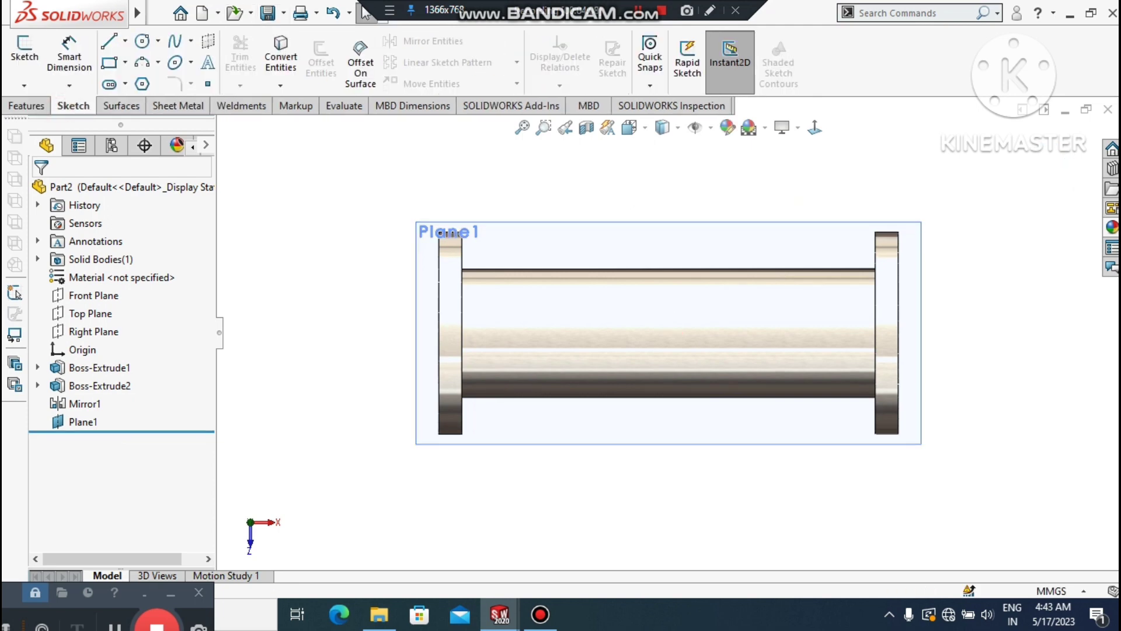
left_click(142, 42)
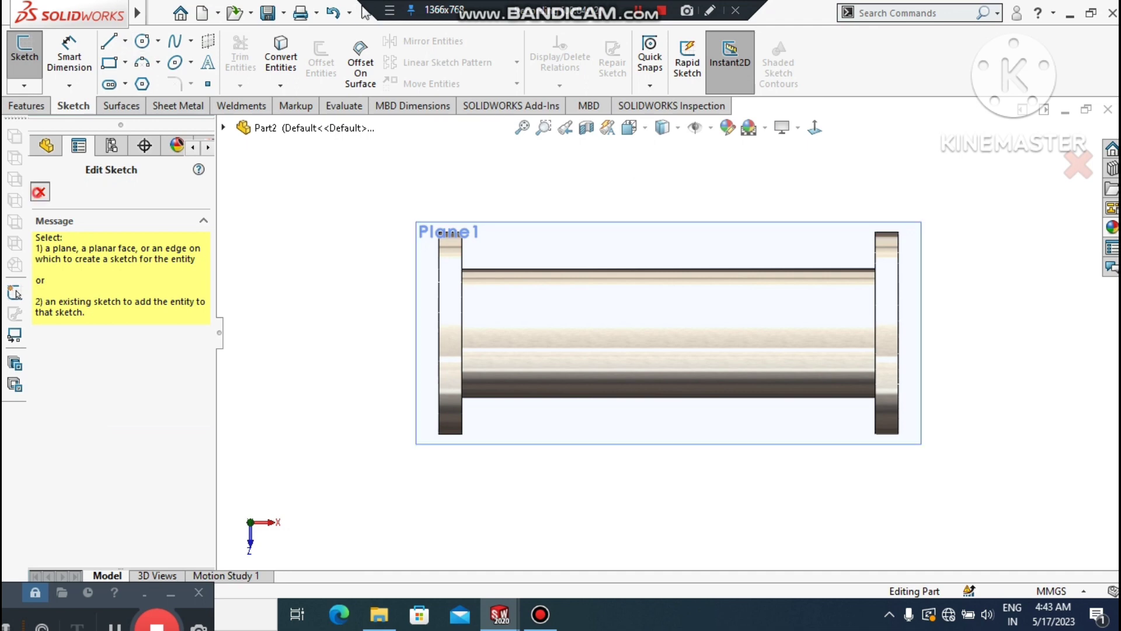
key("Escape")
Sketch two origin-centred circles on the offset plane, about 39 mm and about 24 mm in diameter.
right_click(617, 232)
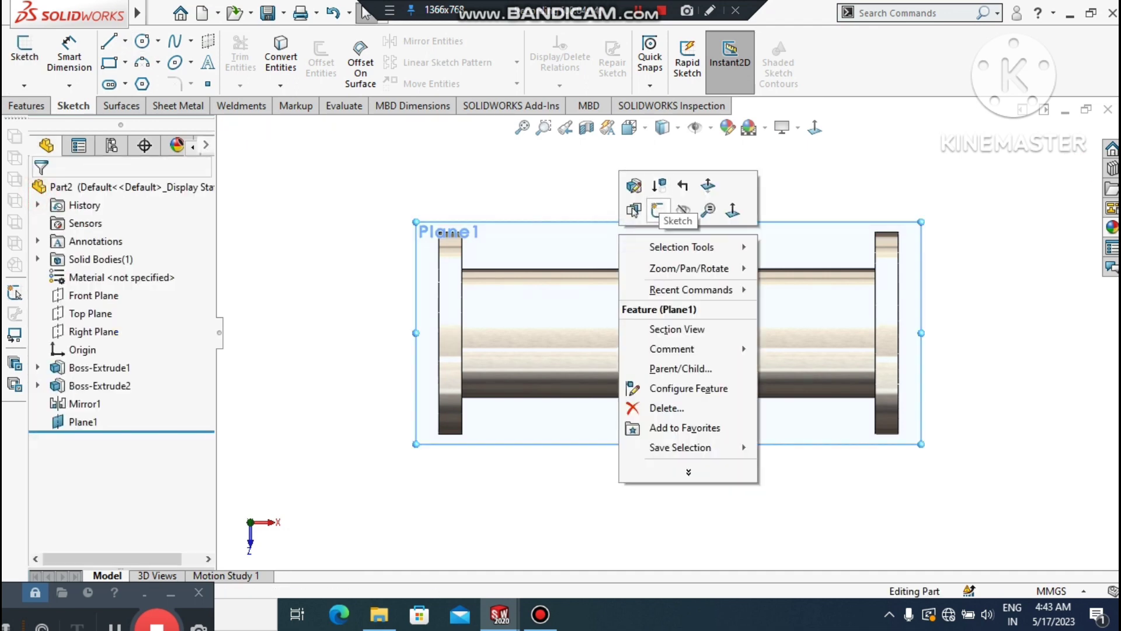
left_click(656, 210)
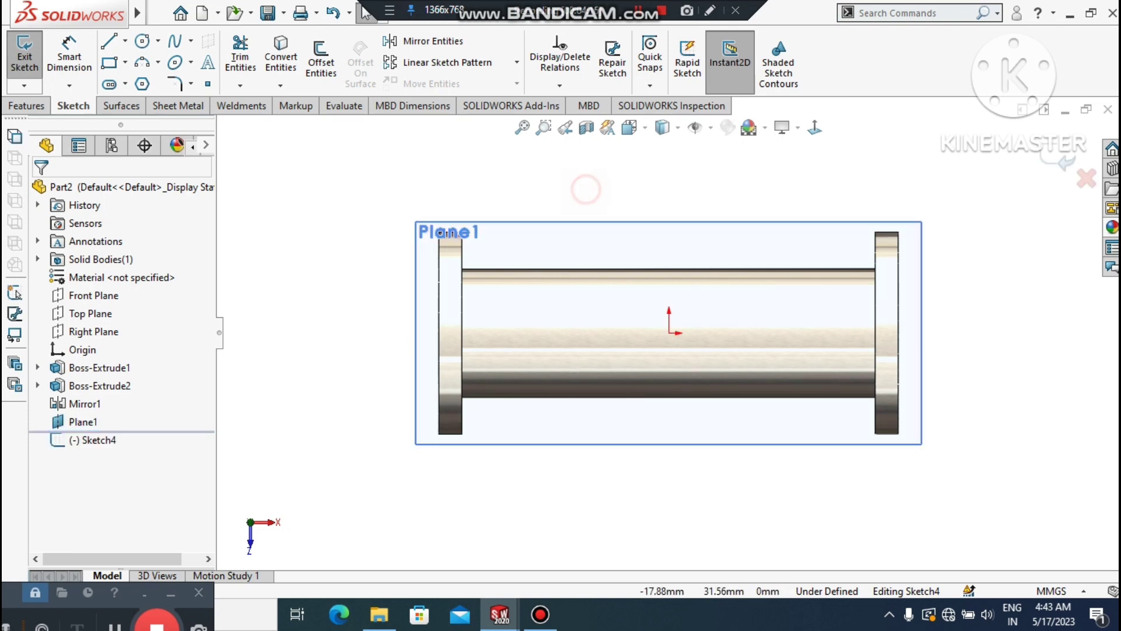
left_click(142, 41)
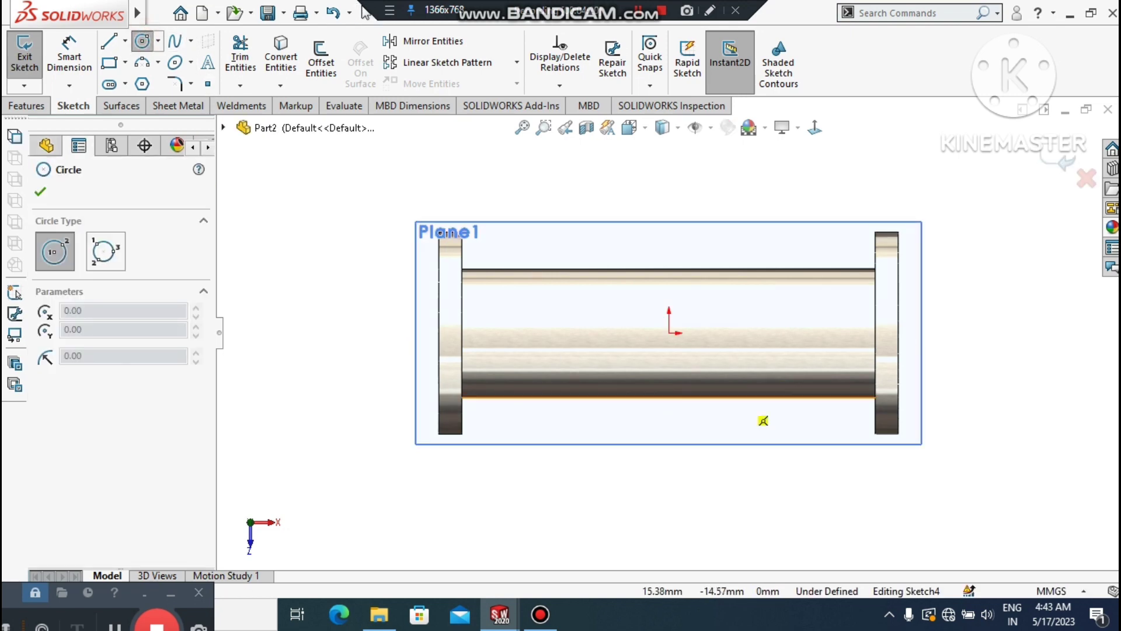
left_click(669, 333)
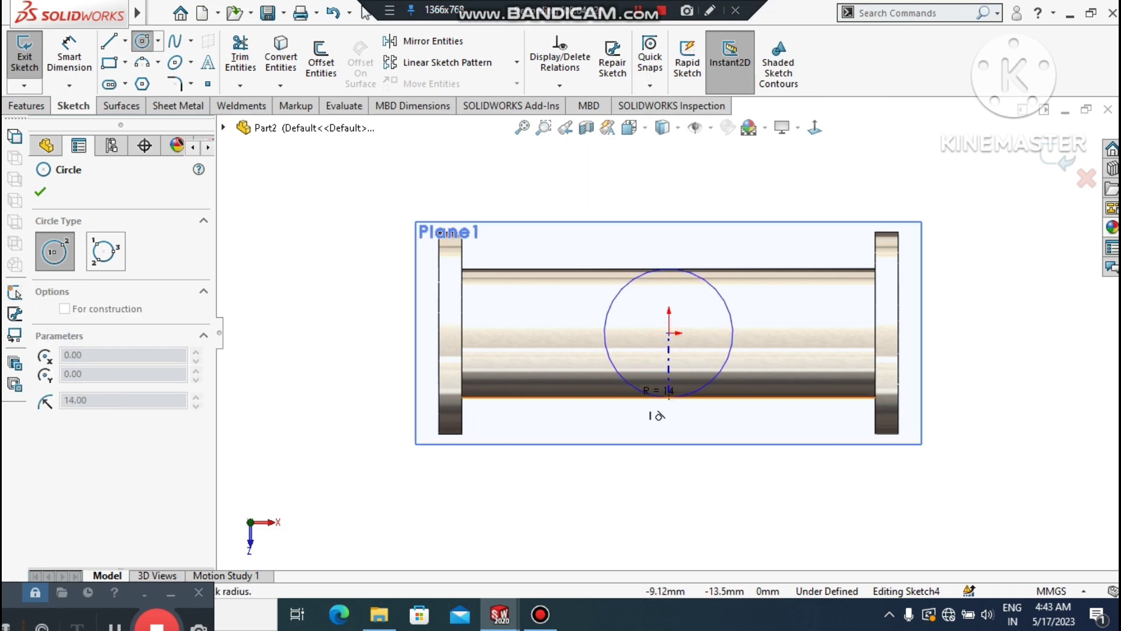
left_click(606, 395)
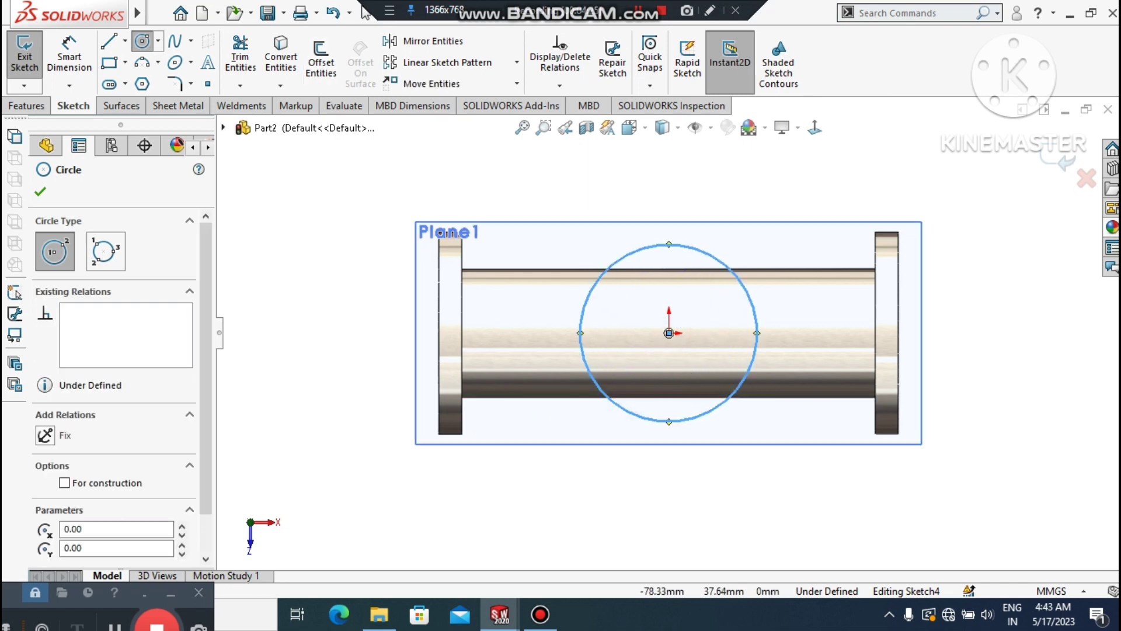
left_click(669, 333)
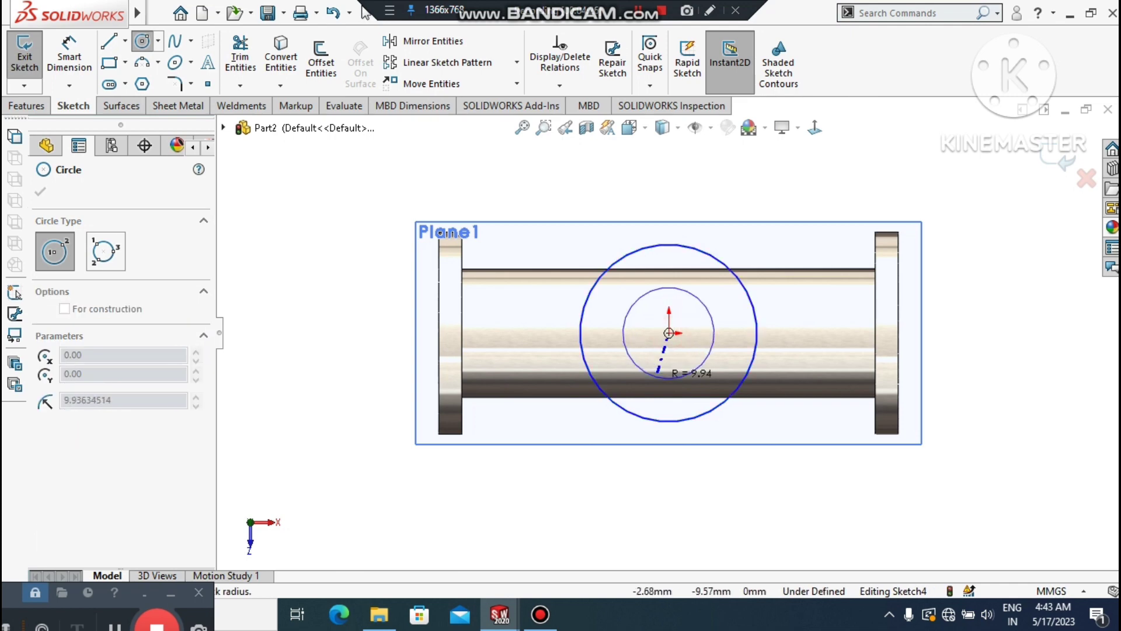
Dimension the larger sketched circle's diameter as 22 mm.
left_click(69, 55)
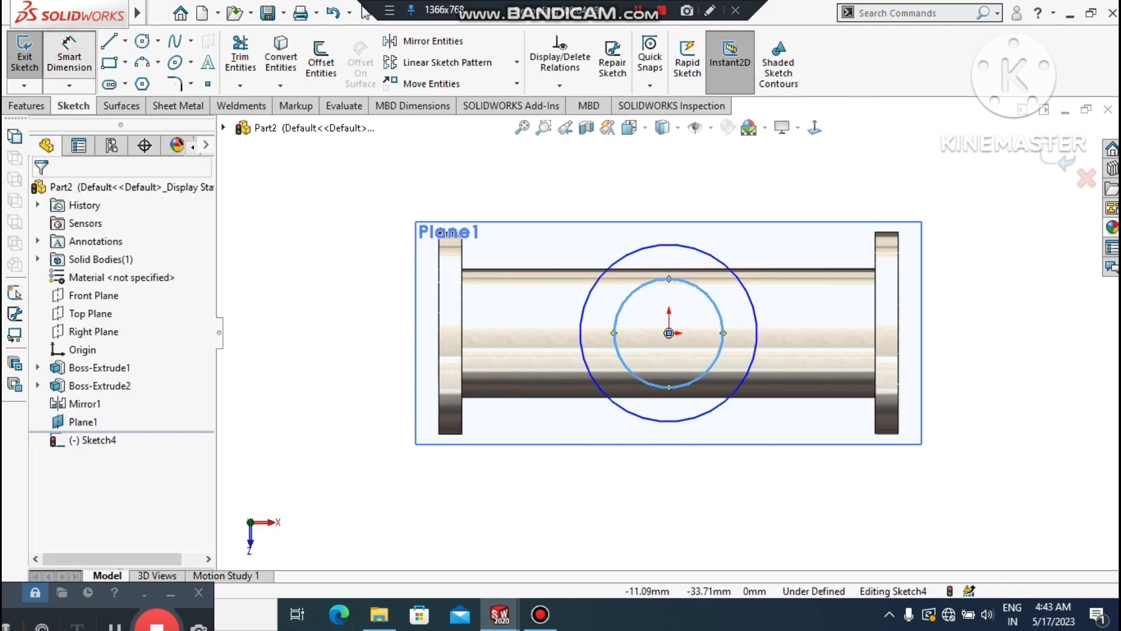
left_click(636, 417)
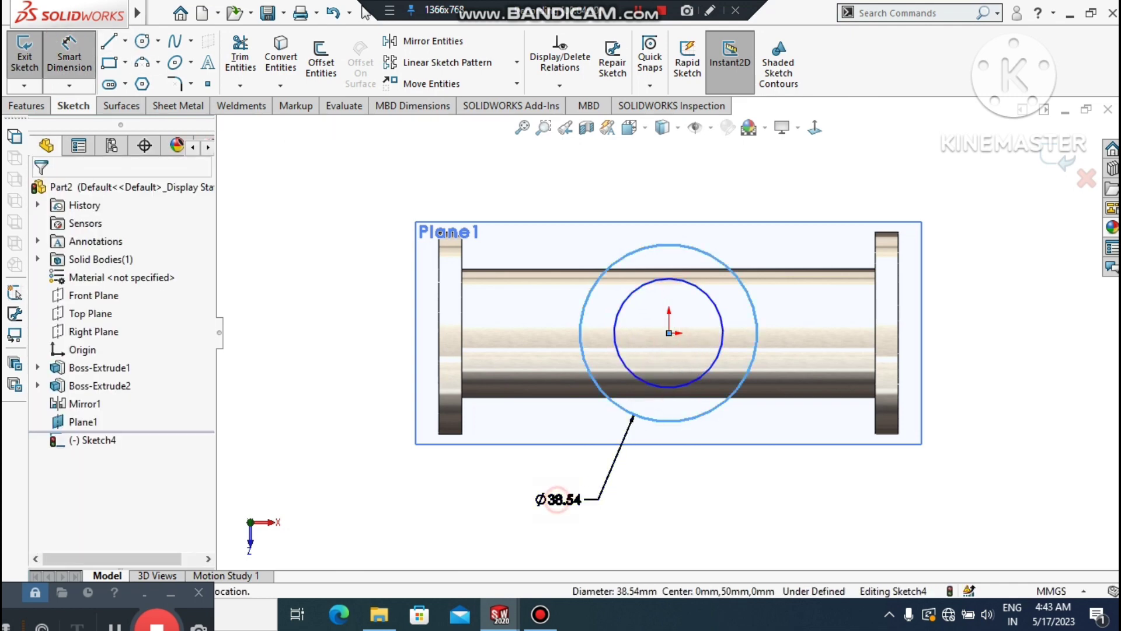
left_click(558, 500)
type("28")
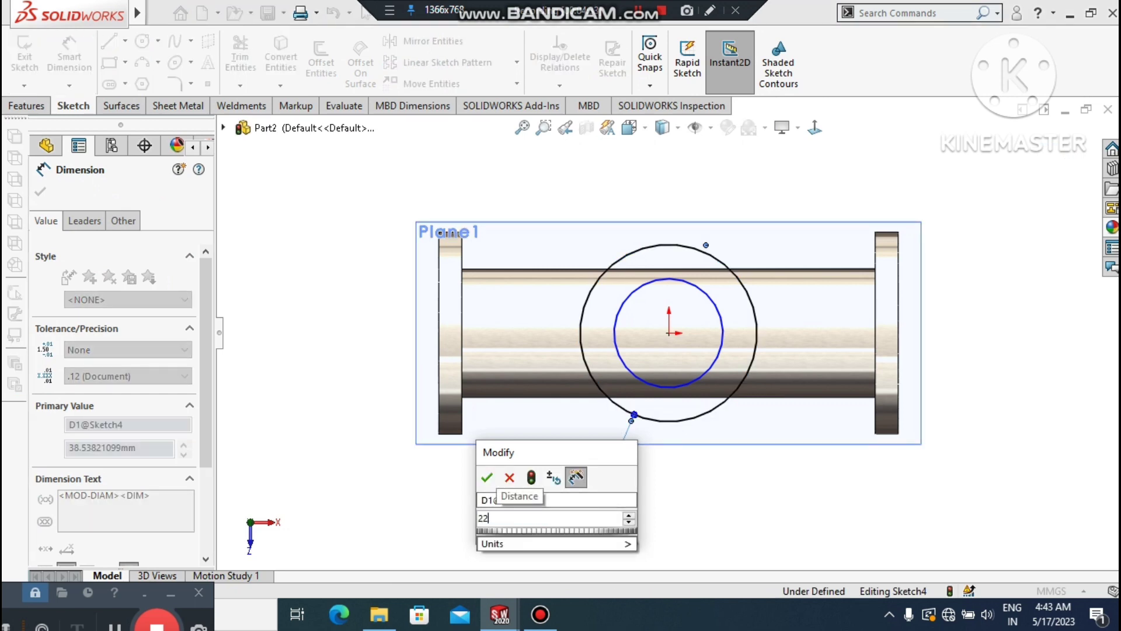
key("Return")
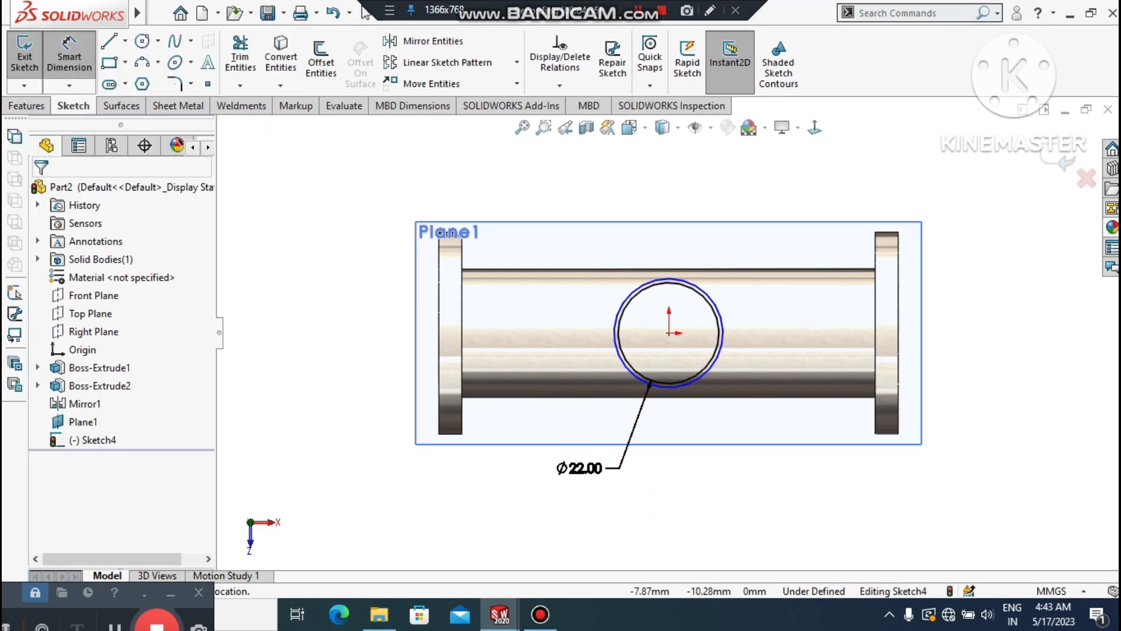
Dimension the other concentric circle's diameter as 28 mm.
left_click(632, 372)
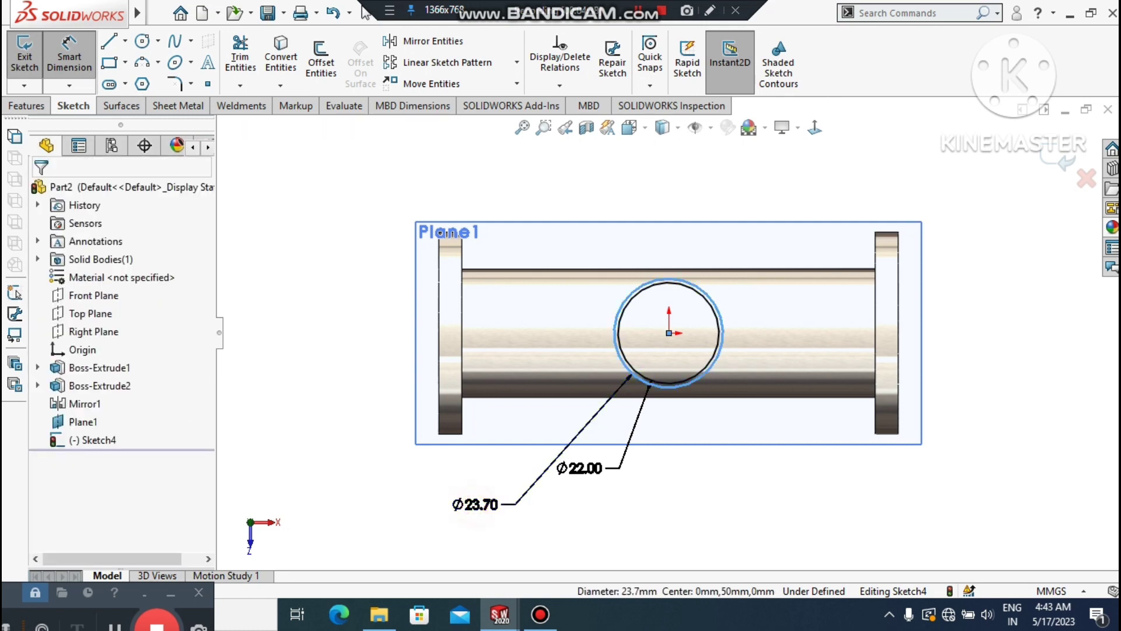
left_click(472, 505)
type("28")
key("Return")
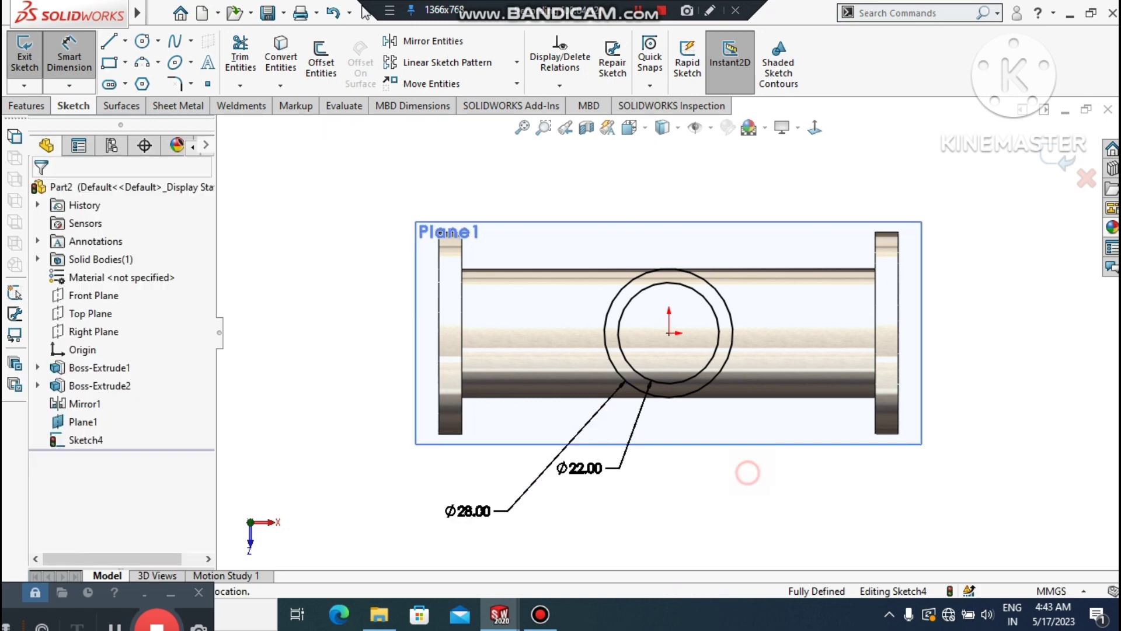
left_click(747, 472)
left_click(26, 106)
left_click(28, 57)
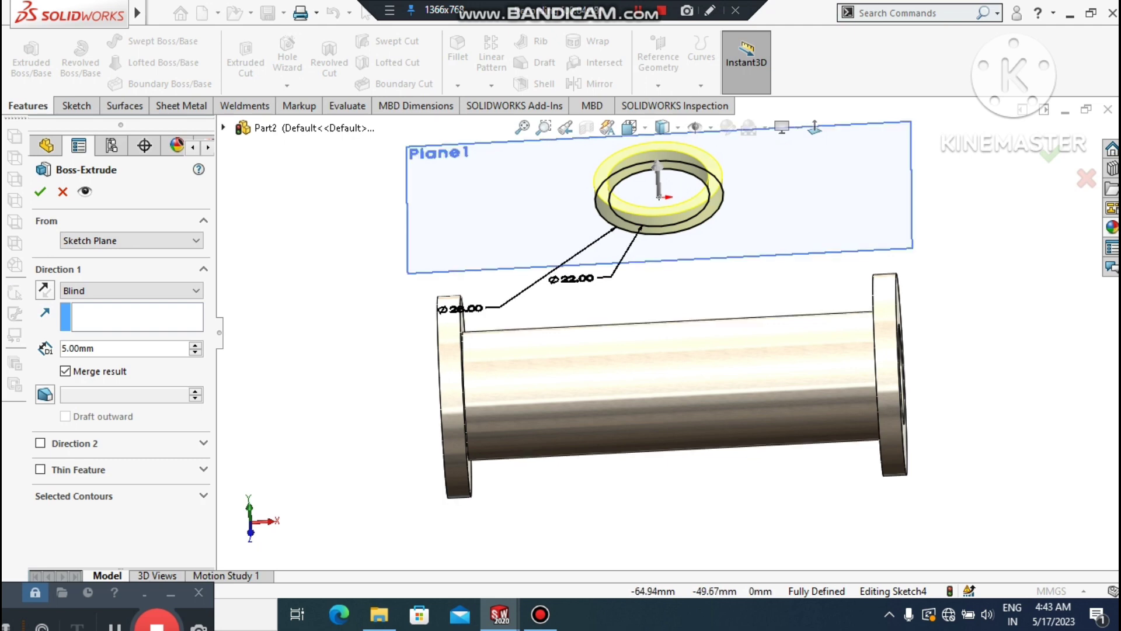
left_click(84, 495)
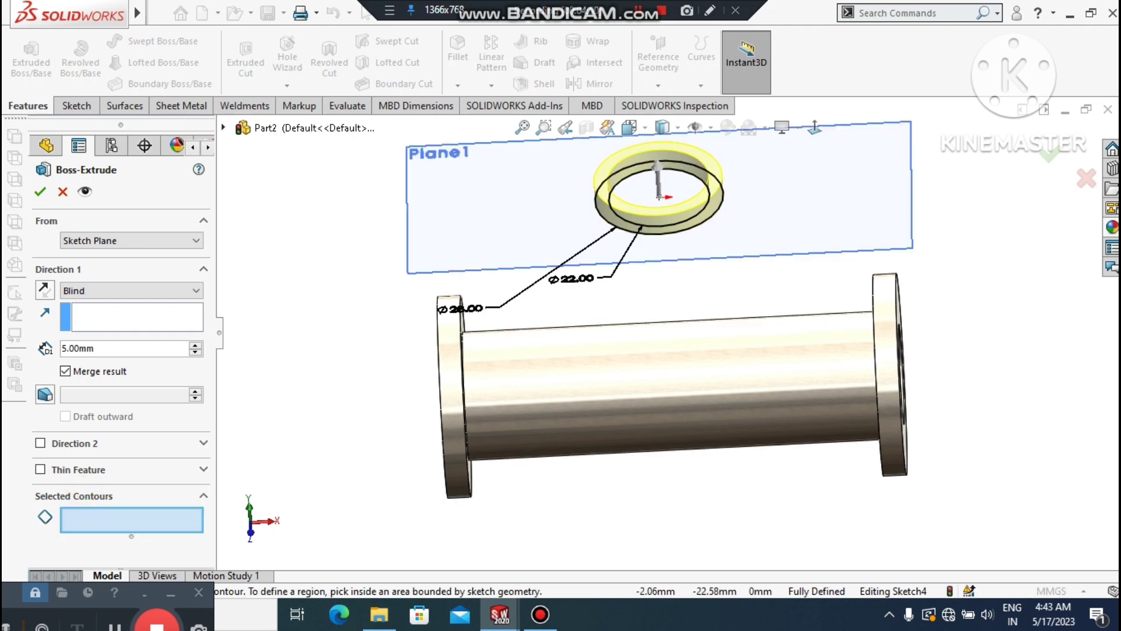
left_click(658, 229)
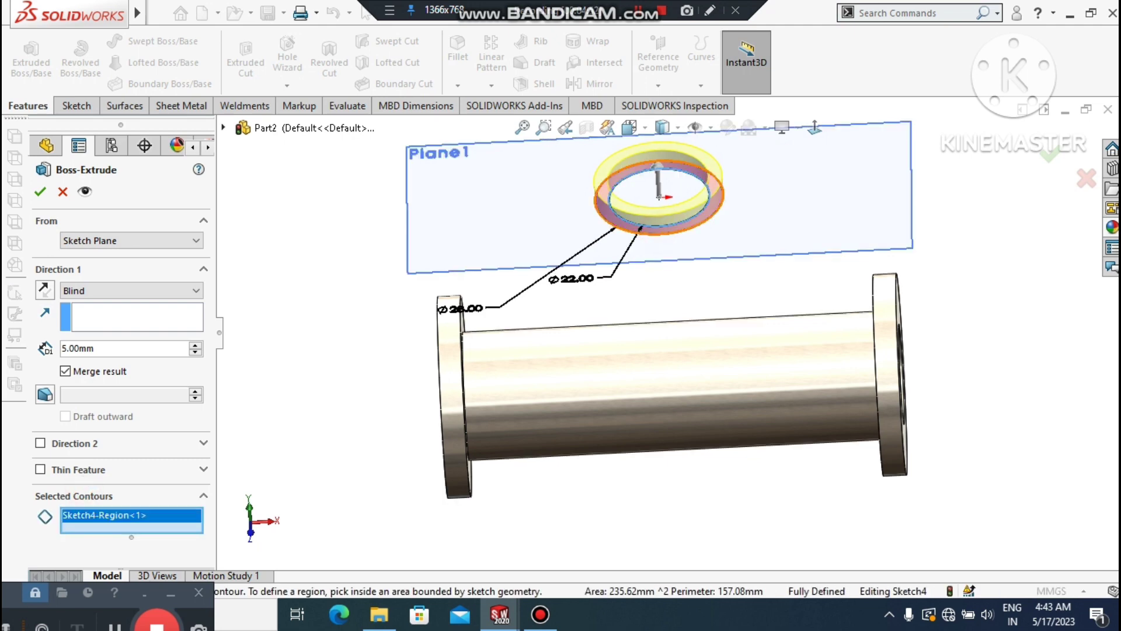
left_click(658, 236)
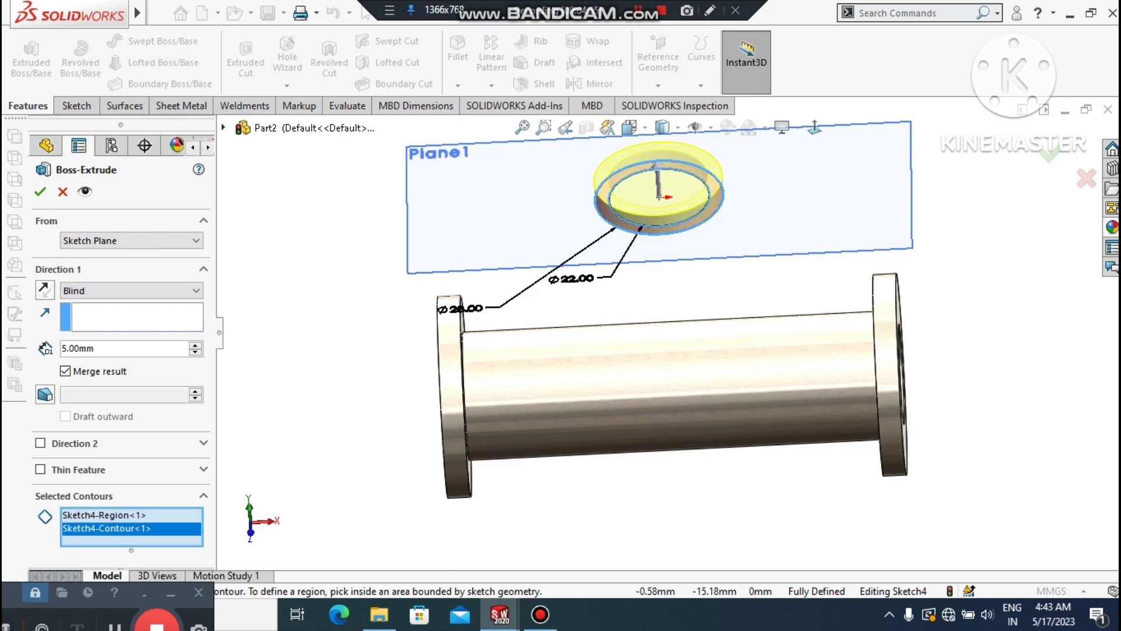
left_click(660, 237)
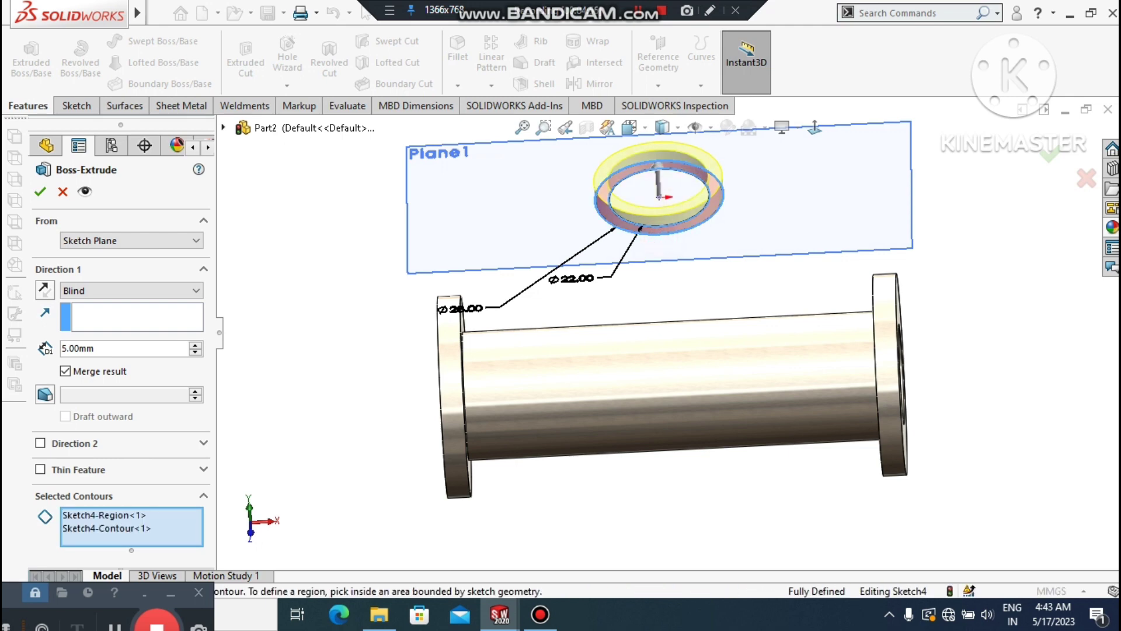
left_click(660, 231)
left_click(669, 227)
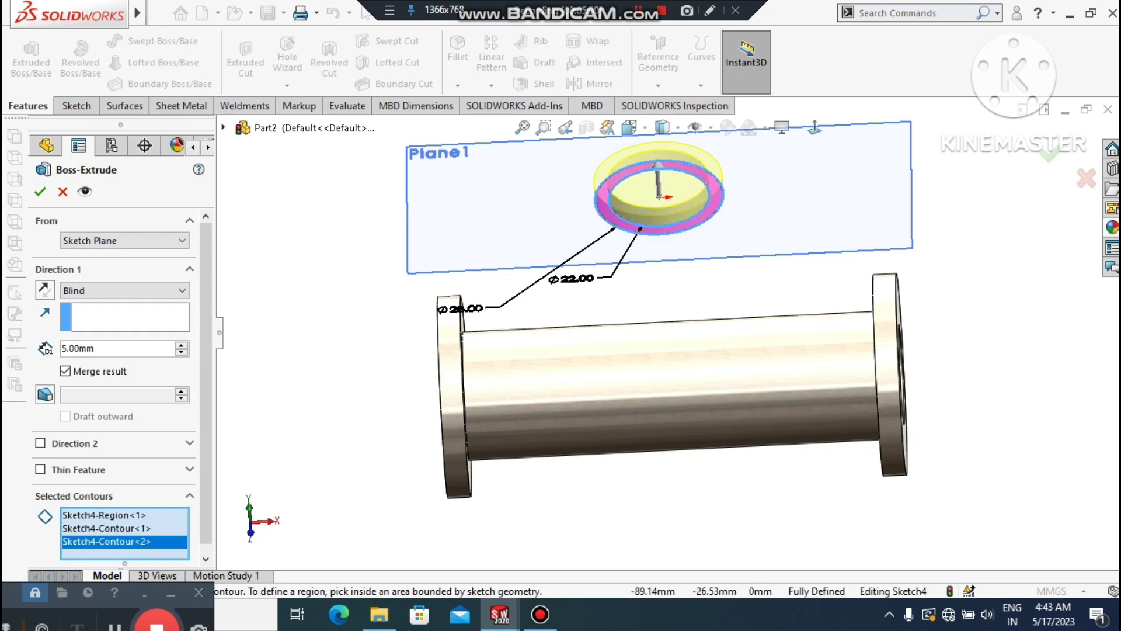
left_click(62, 192)
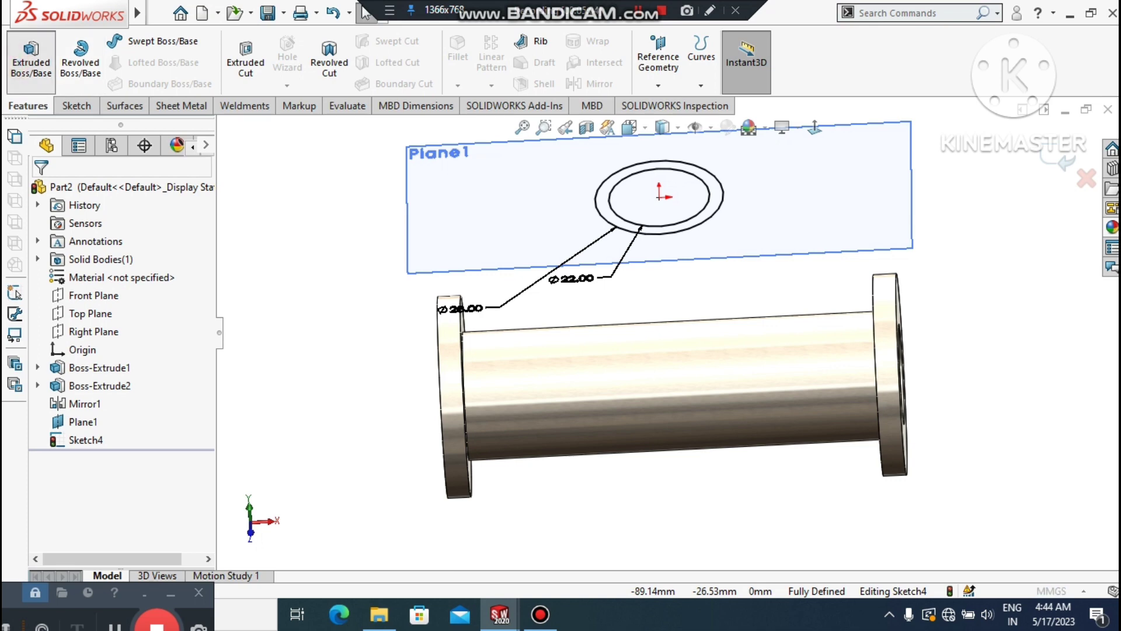
Extrude the full contour of the 28 mm circle downward from the offset plane to the main pipe, using Up To Next.
left_click(31, 61)
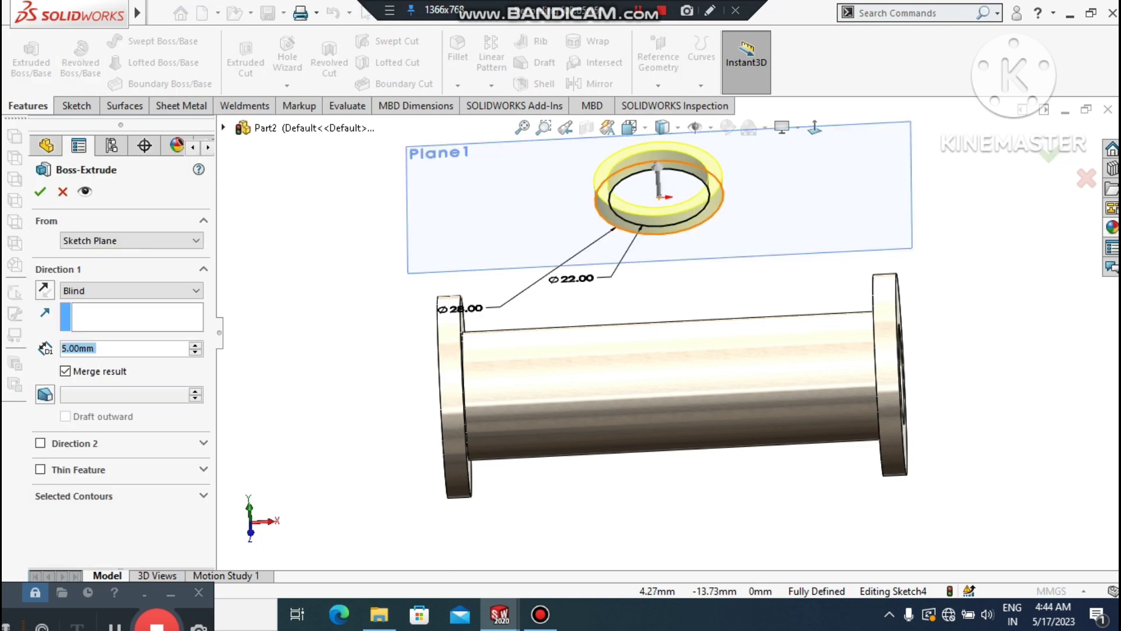
left_click(112, 496)
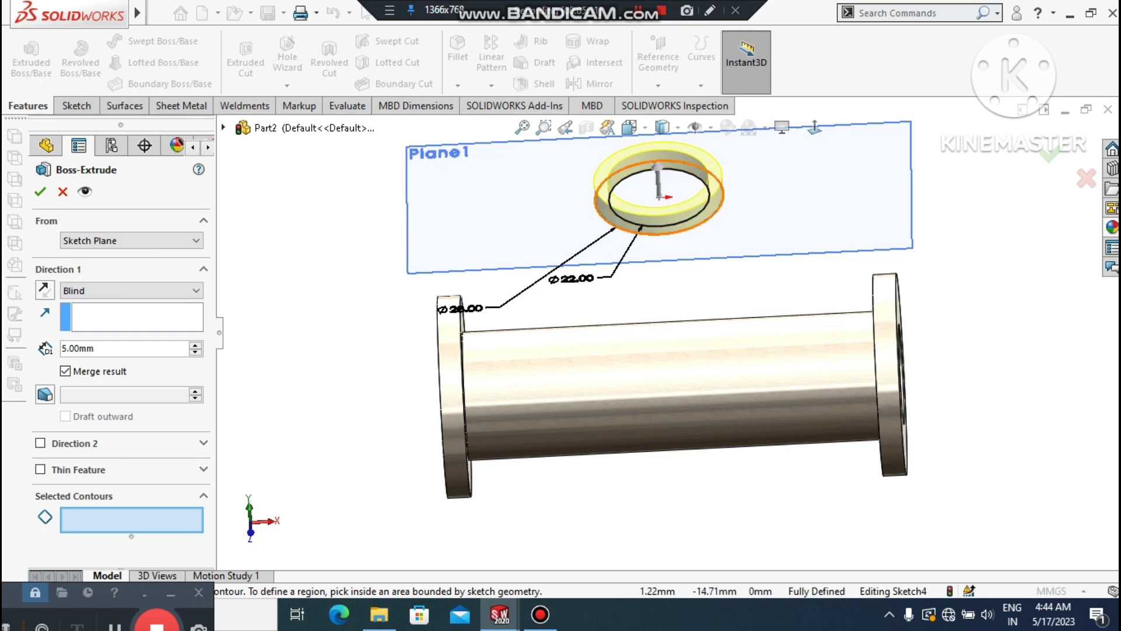
left_click(660, 235)
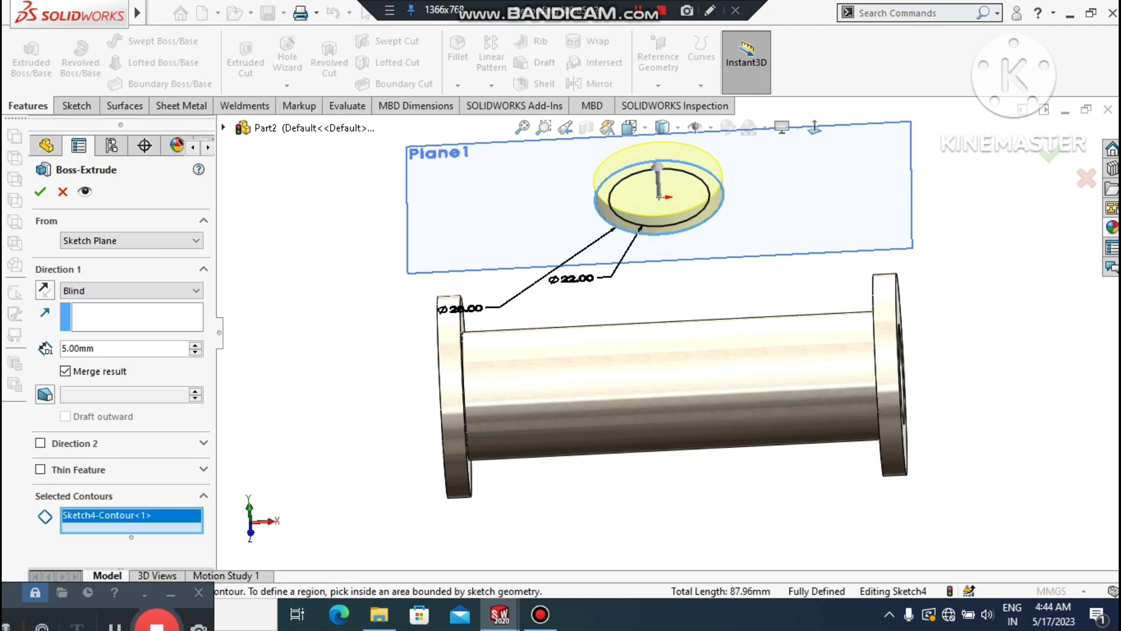
left_click(45, 290)
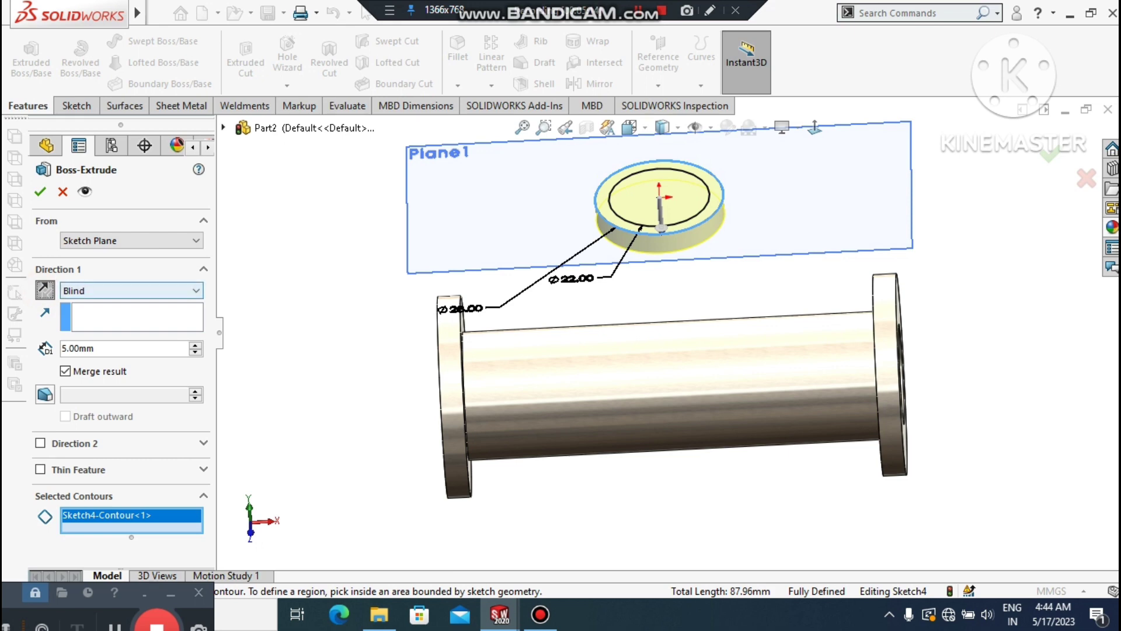
left_click(91, 290)
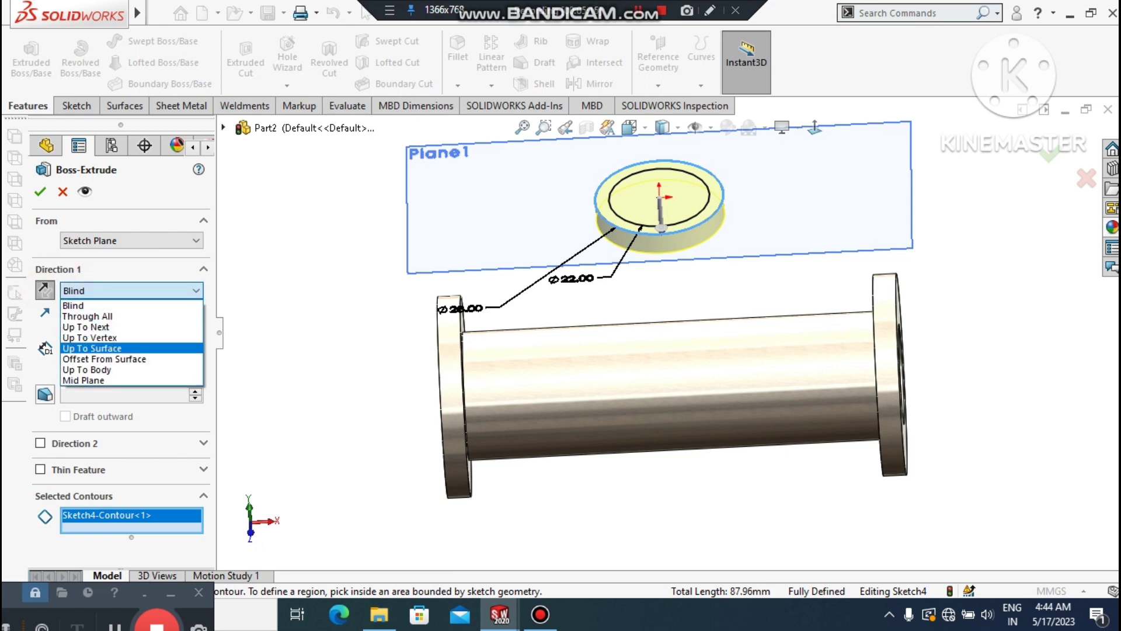
left_click(94, 327)
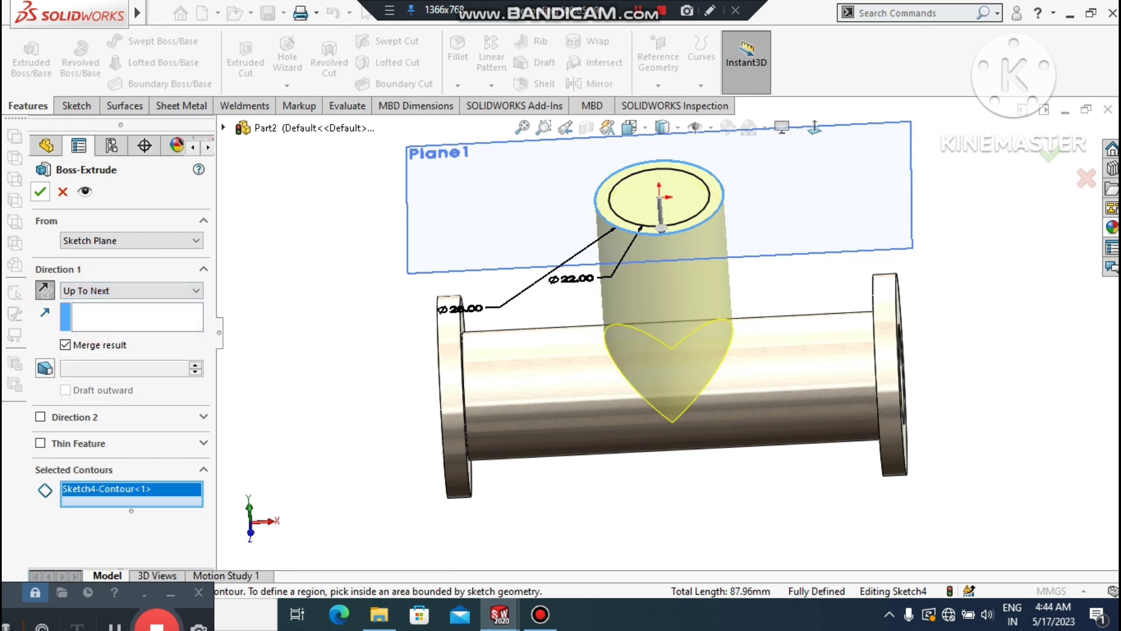
left_click(40, 192)
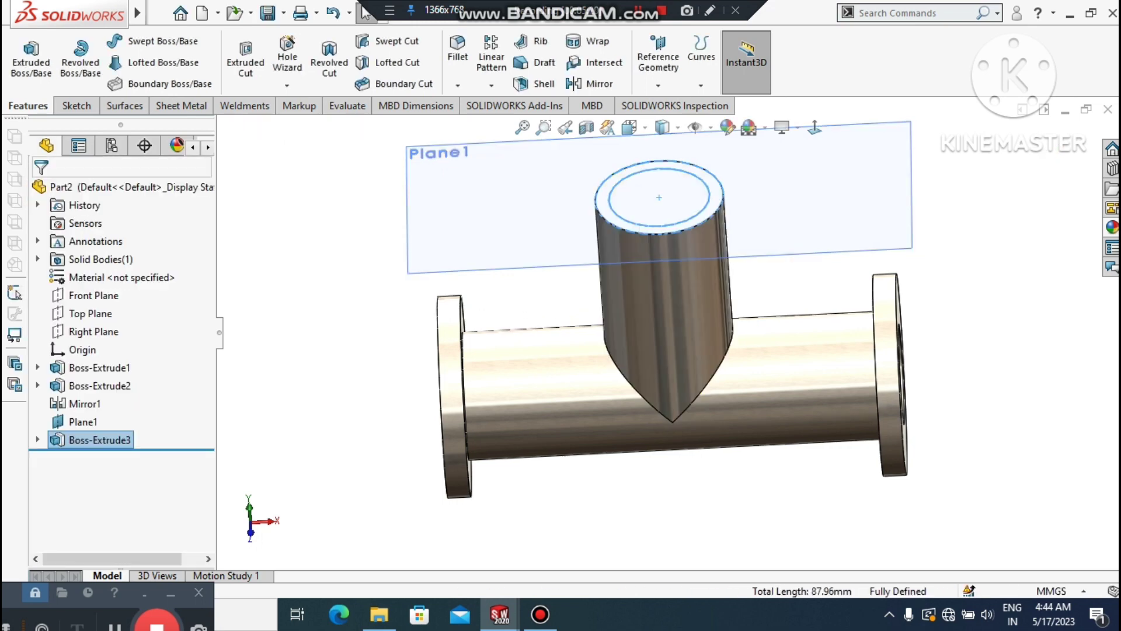
left_click(374, 391)
Mirror the vertical branch extrusion about the Top Plane.
key("z")
key("z")
middle_click_drag(759, 263, 718, 256)
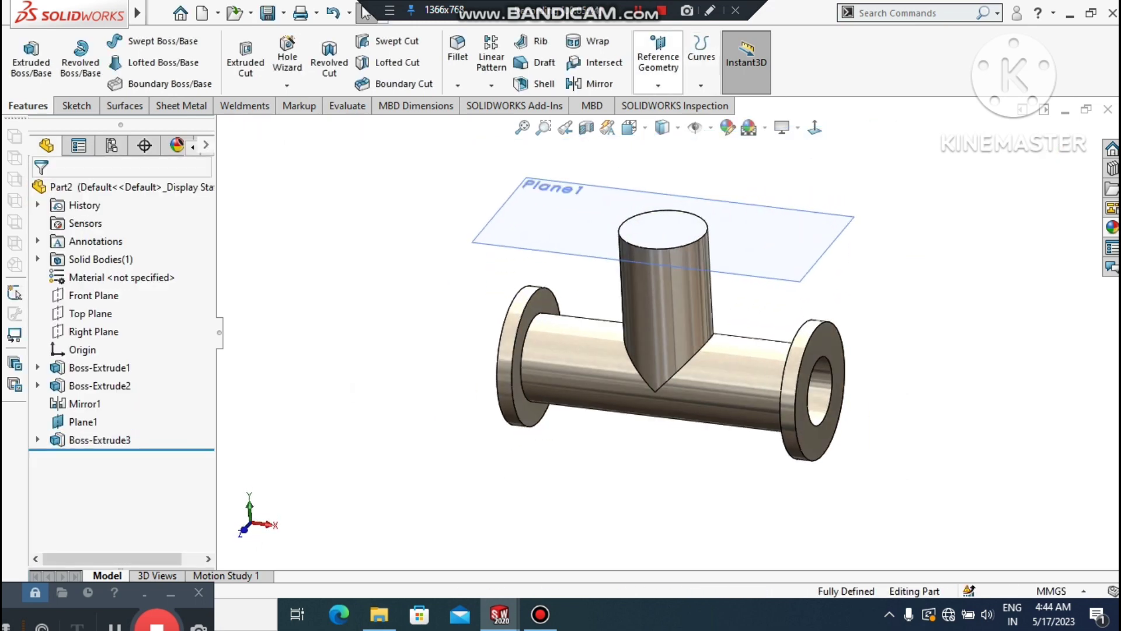
left_click(590, 83)
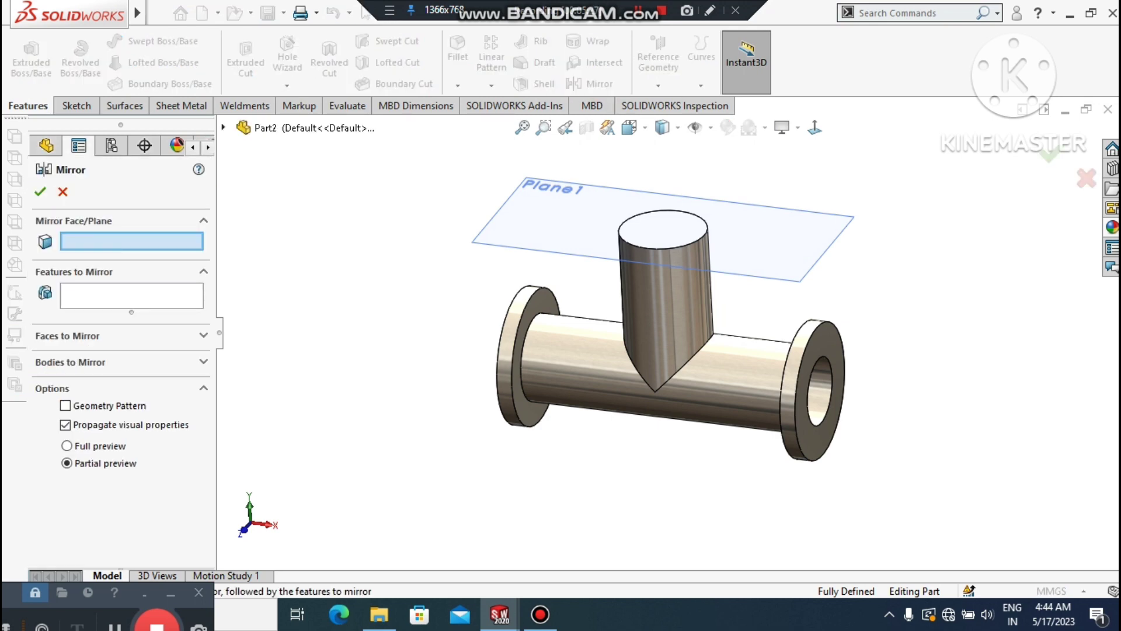
left_click(223, 127)
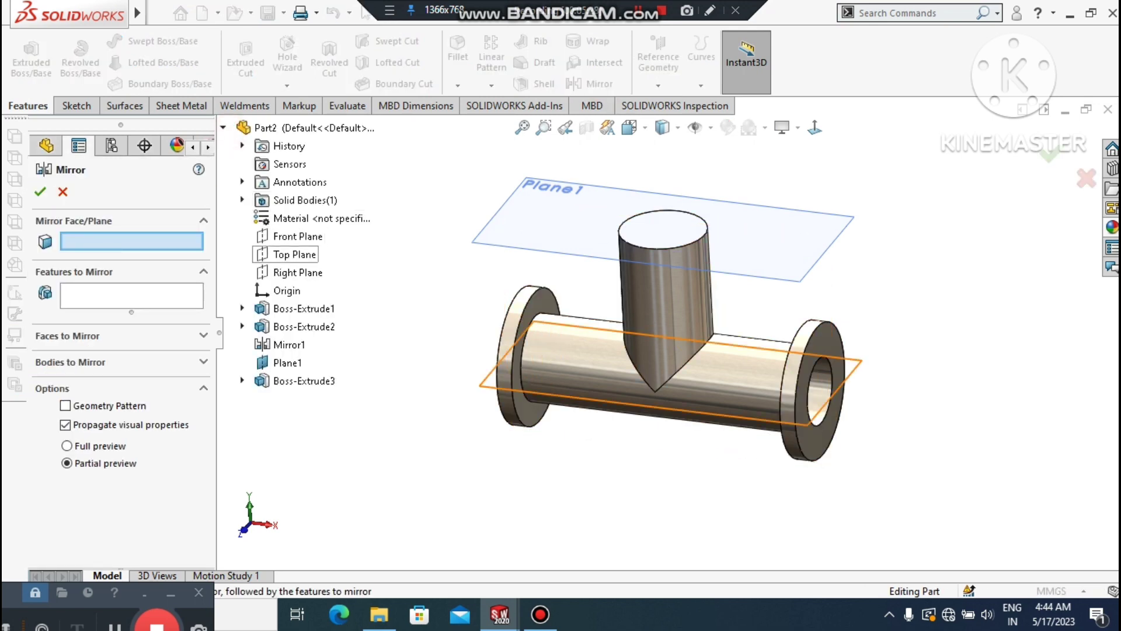
left_click(290, 255)
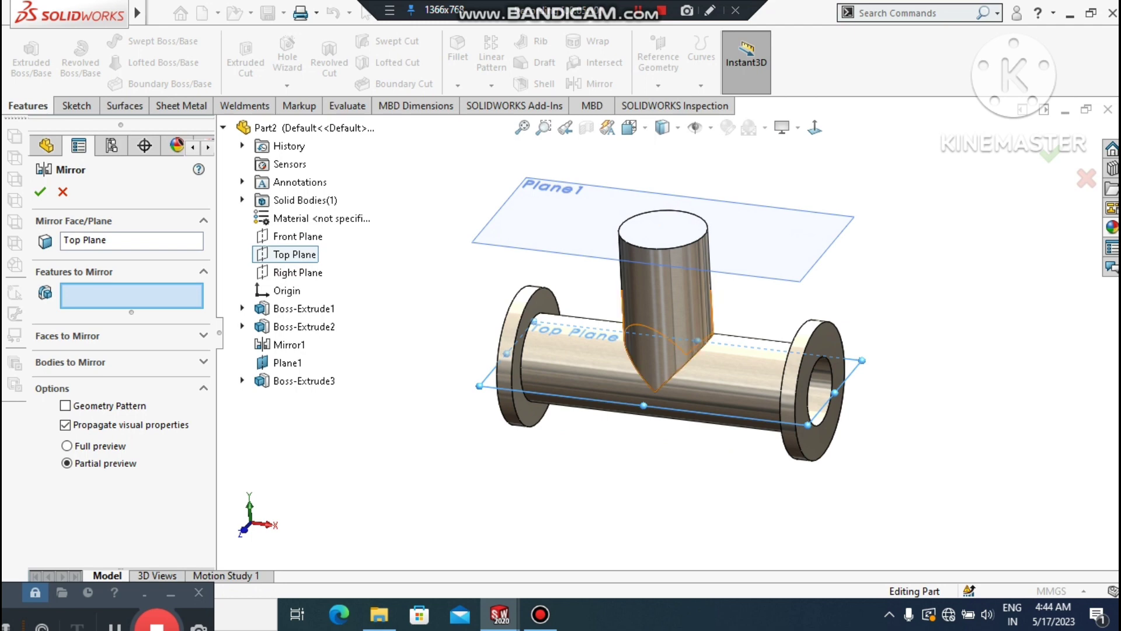
left_click(665, 281)
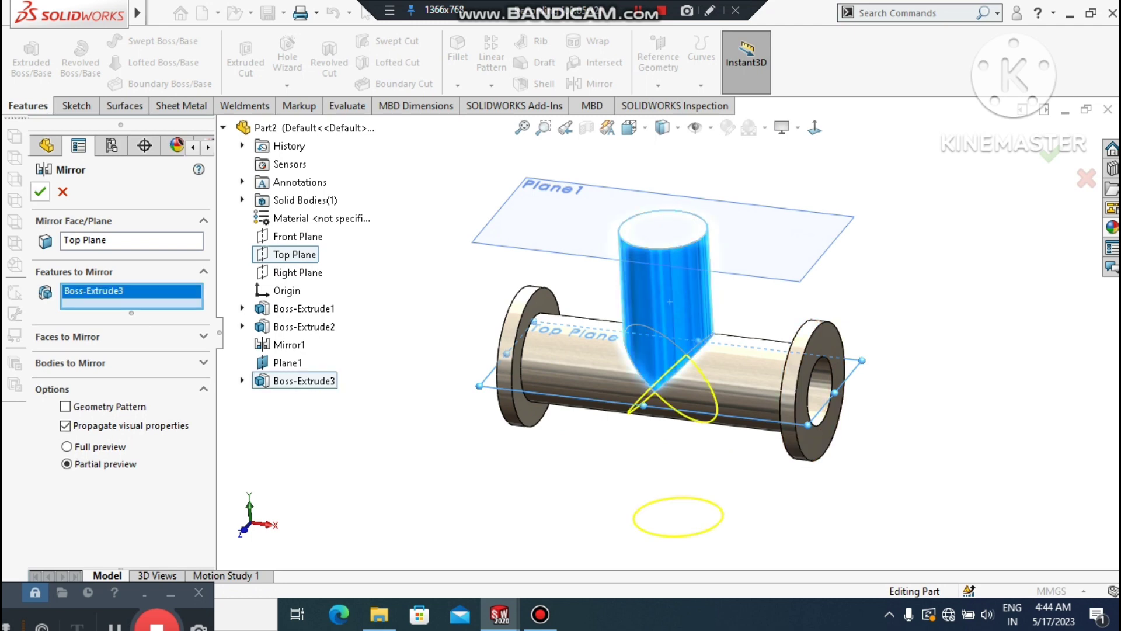
left_click(40, 192)
left_click(465, 447)
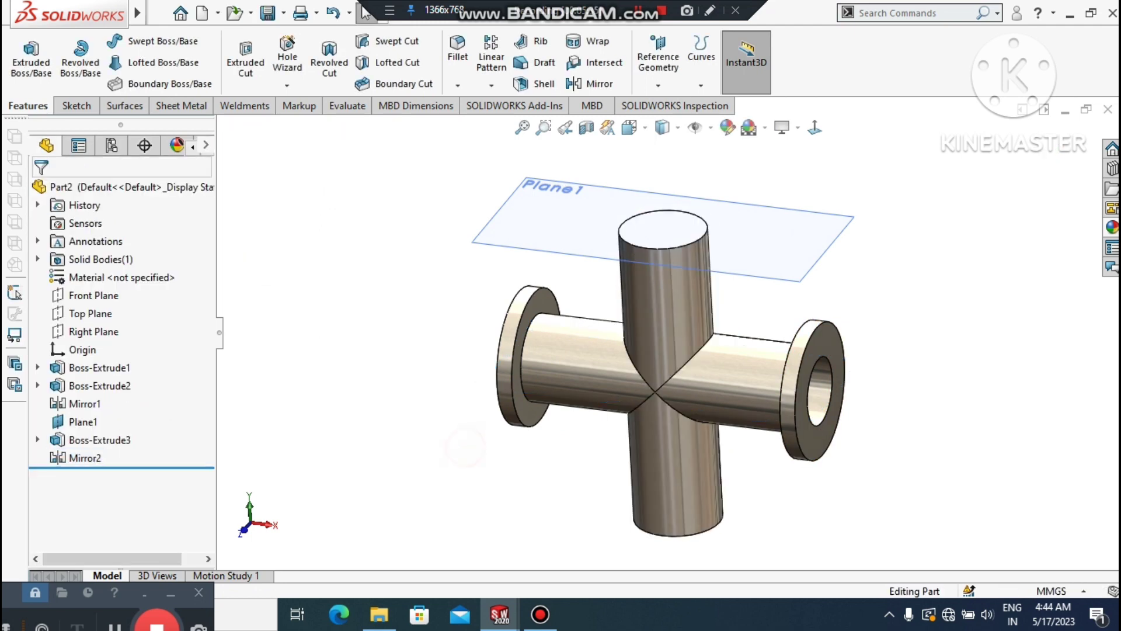
Start a sketch on the upper branch's end face and draw an origin-centred circle about 49 mm in diameter.
scroll(671, 327, "up", 2)
scroll(709, 409, "down", 2)
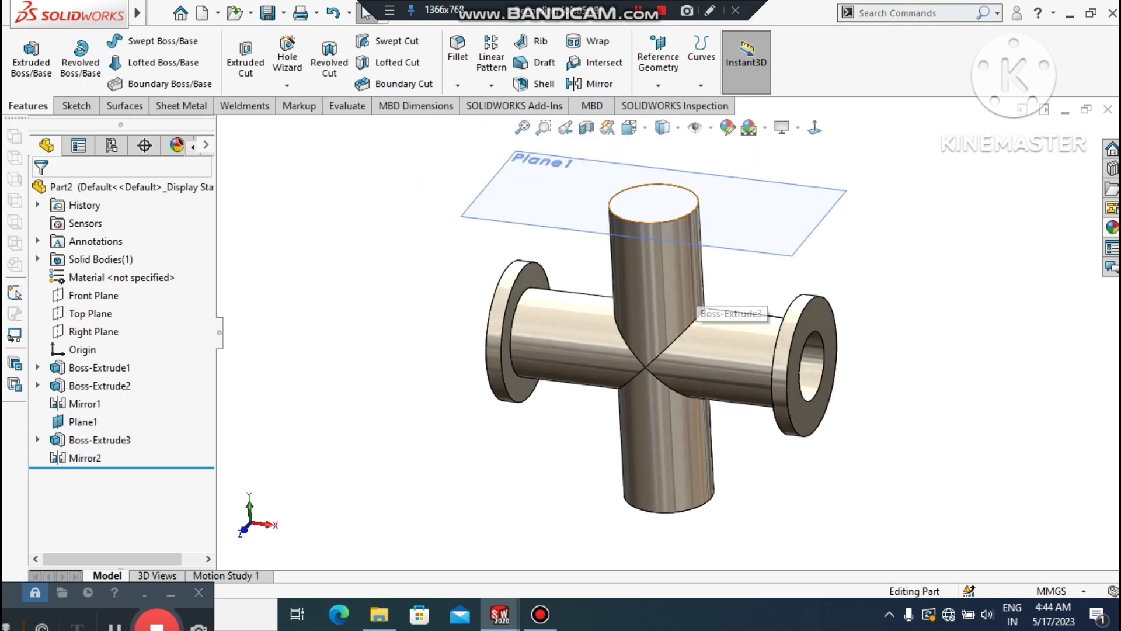
left_click(659, 201)
right_click(661, 195)
left_click(698, 168)
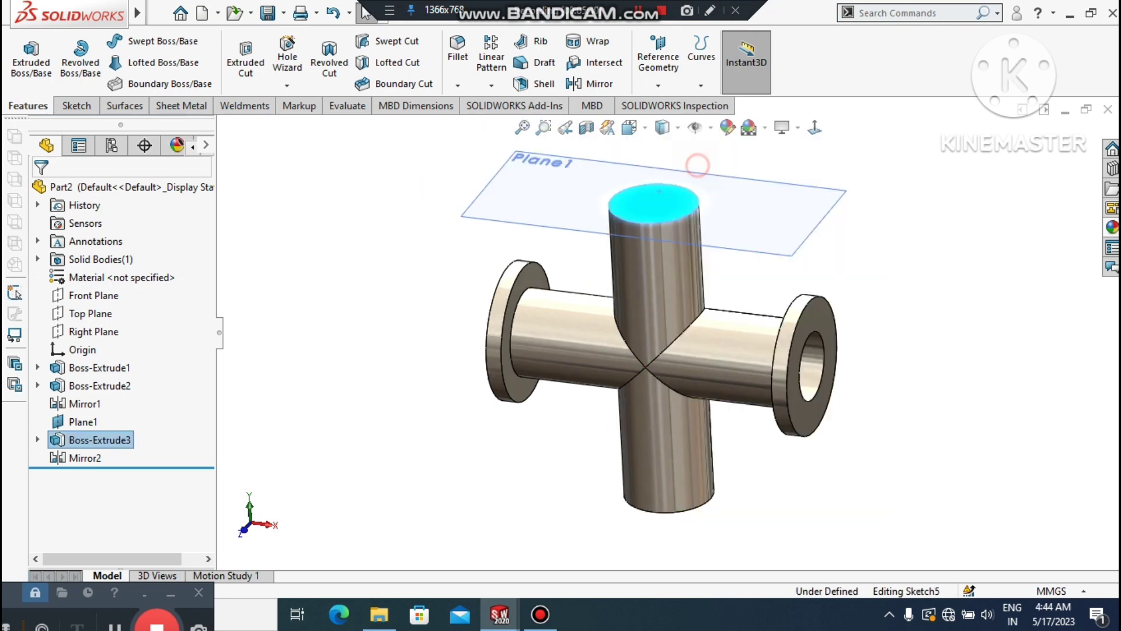
left_click(814, 128)
left_click(1003, 300)
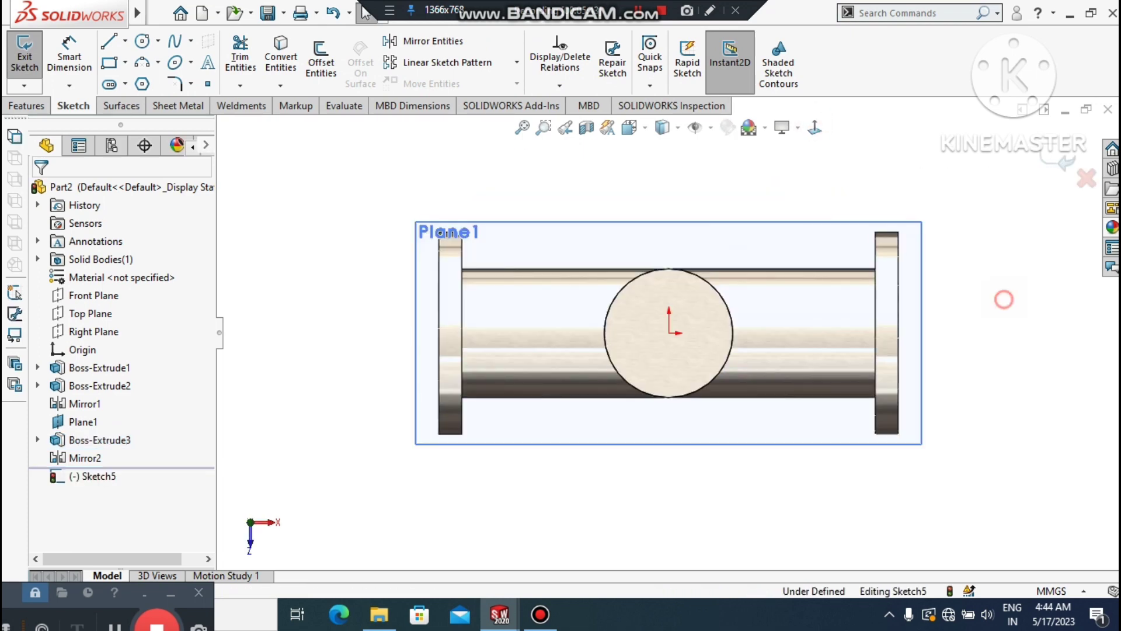
left_click(188, 13)
left_click(149, 38)
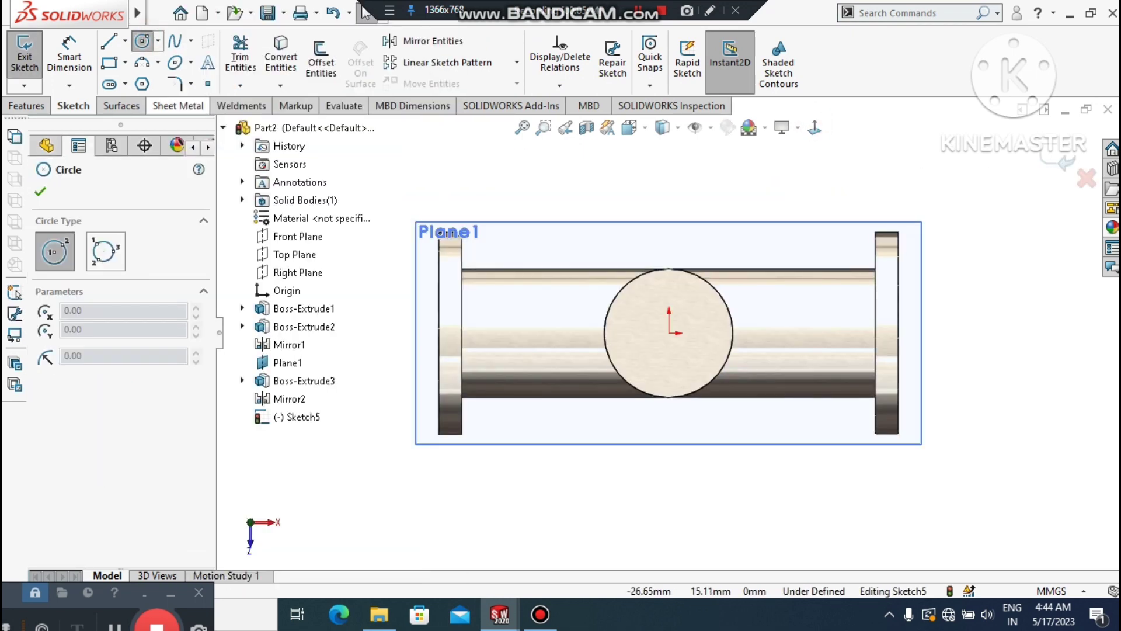
left_click(669, 333)
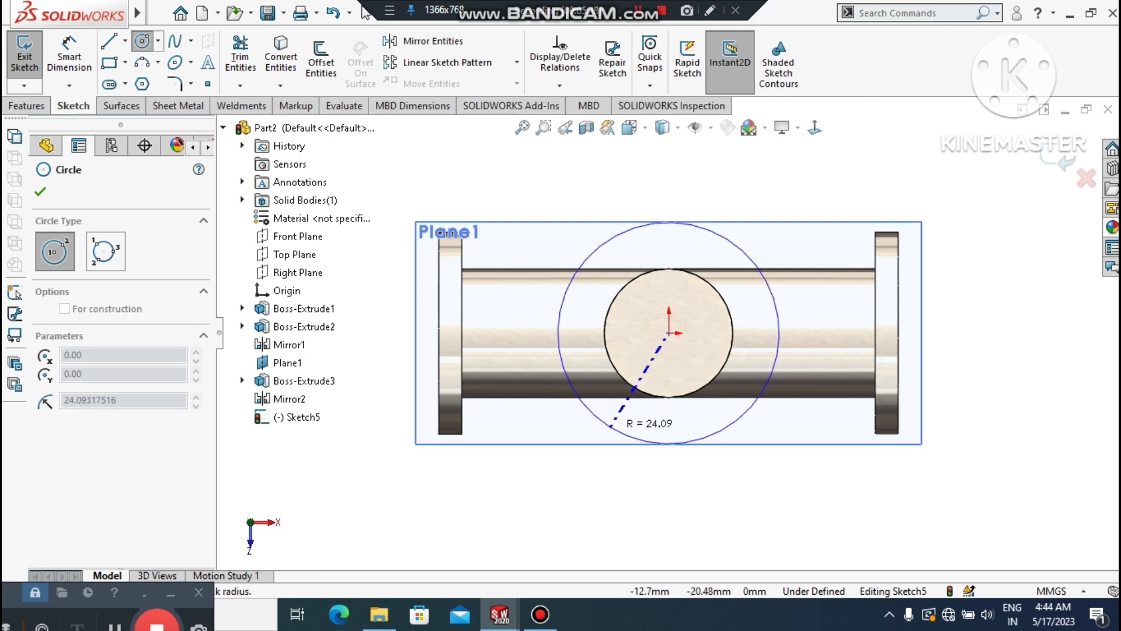
left_click(607, 426)
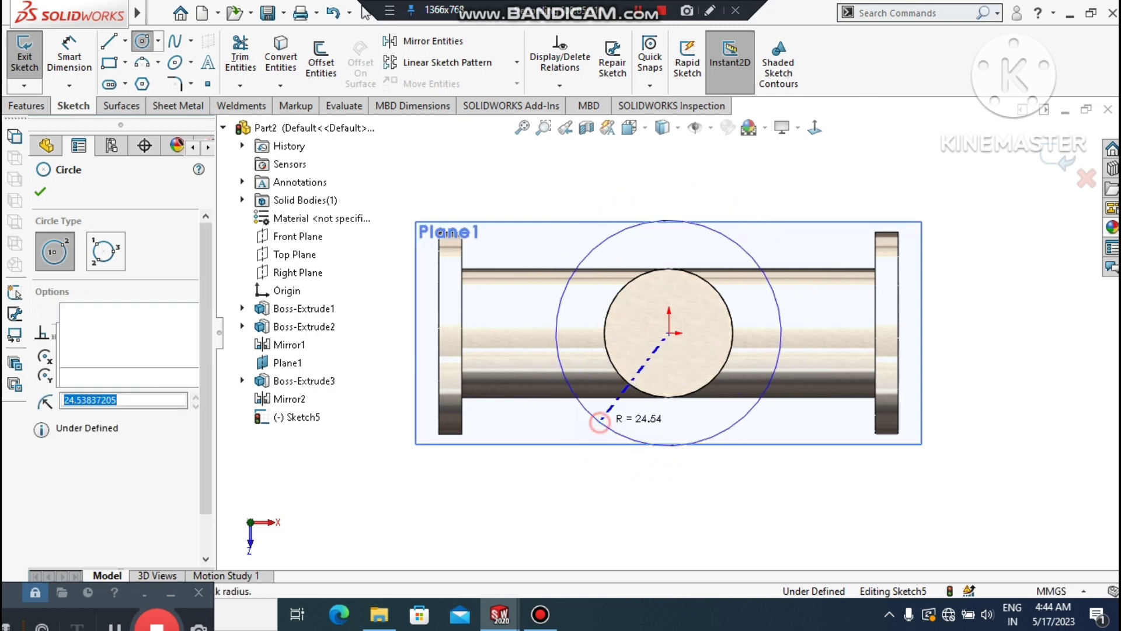
Dimension the new circle's diameter as 44 mm.
left_click(69, 58)
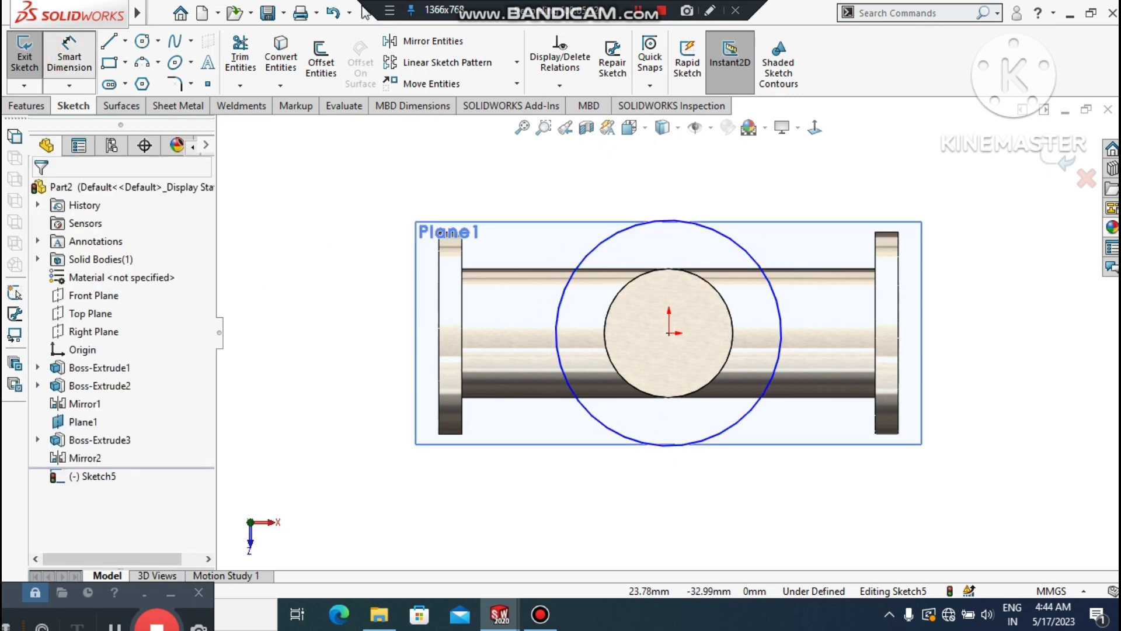
left_click(613, 435)
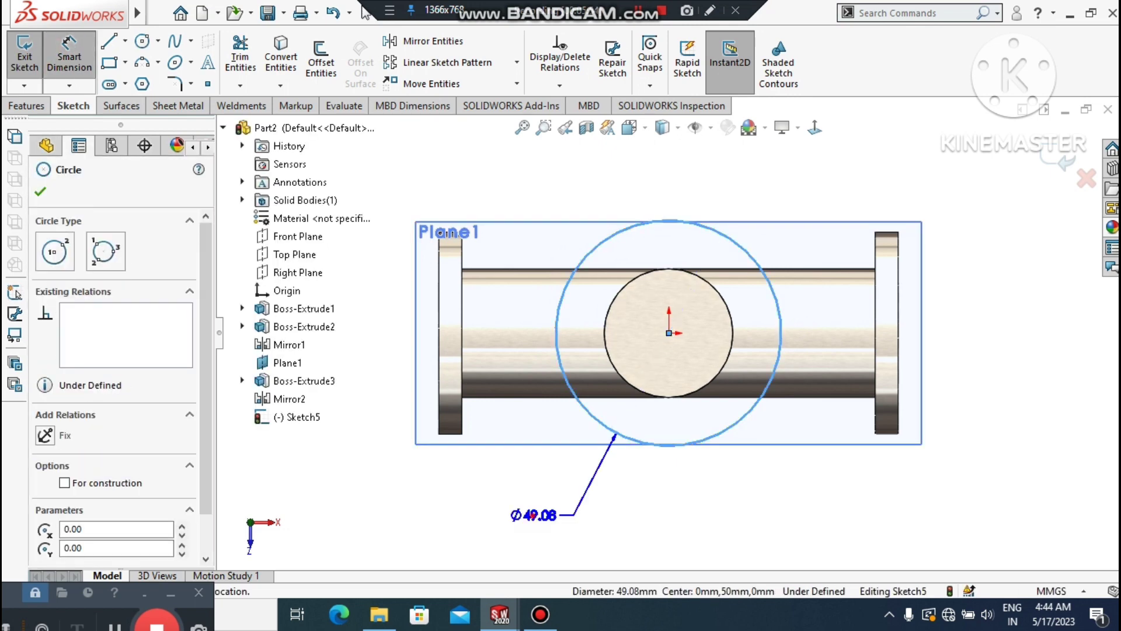
left_click(533, 513)
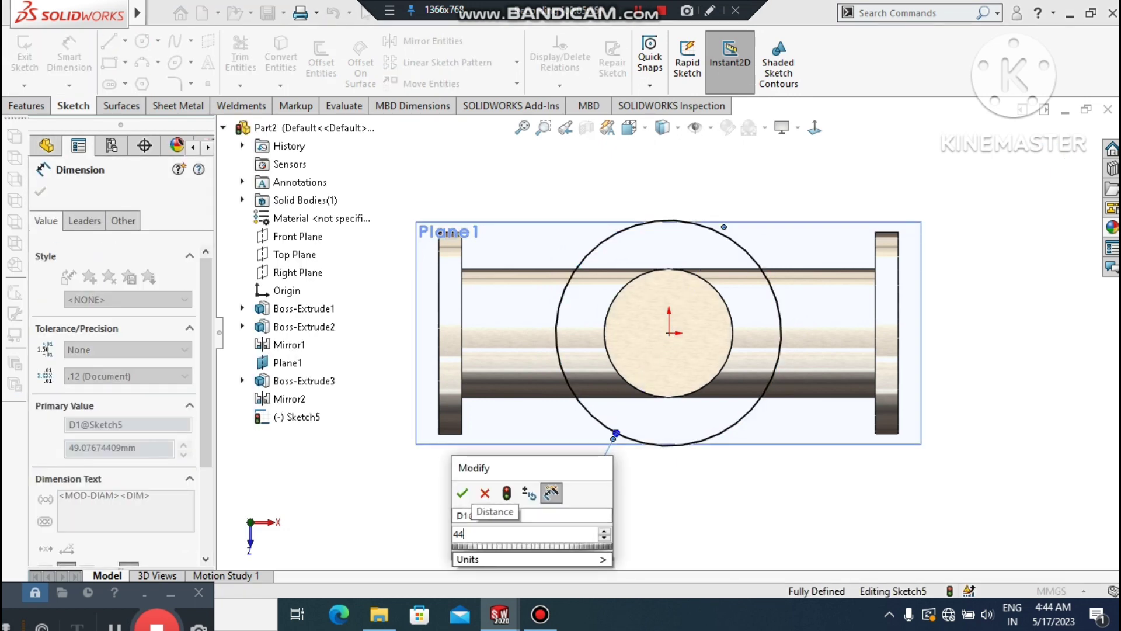
key("Return")
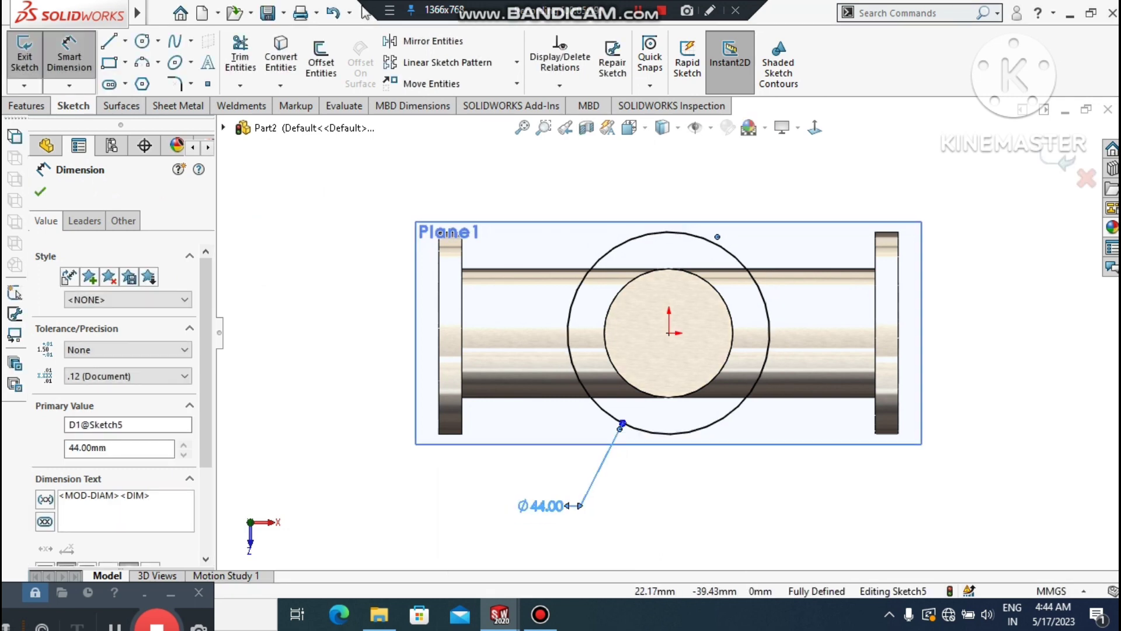
left_click(769, 515)
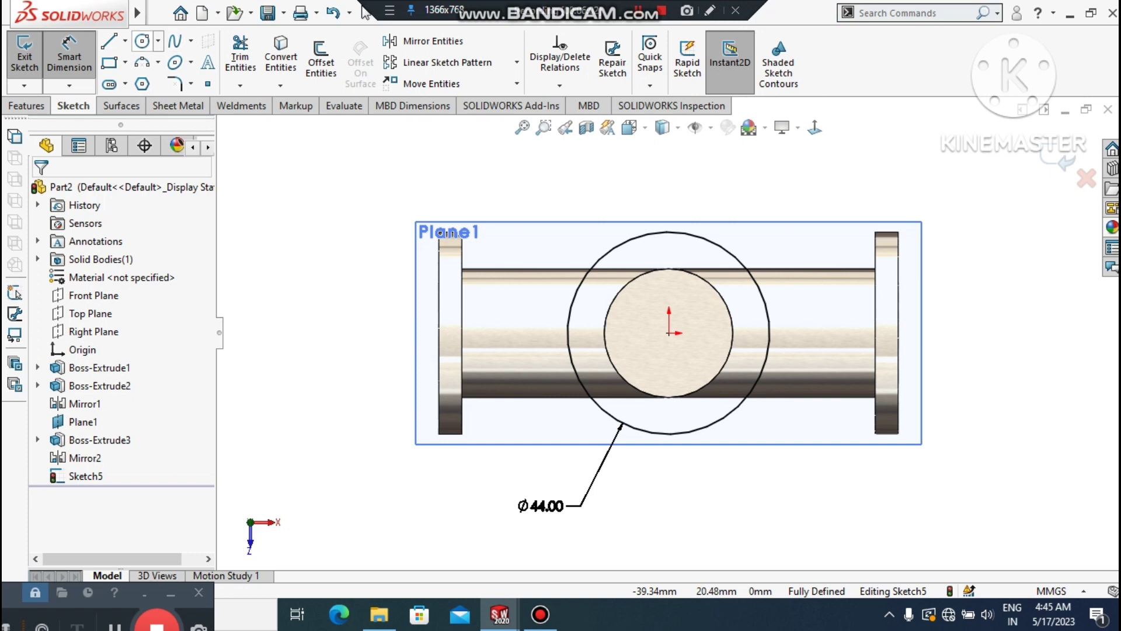
Sketch a second origin-centred circle whose edge coincides with the branch pipe's outer edge.
left_click(142, 41)
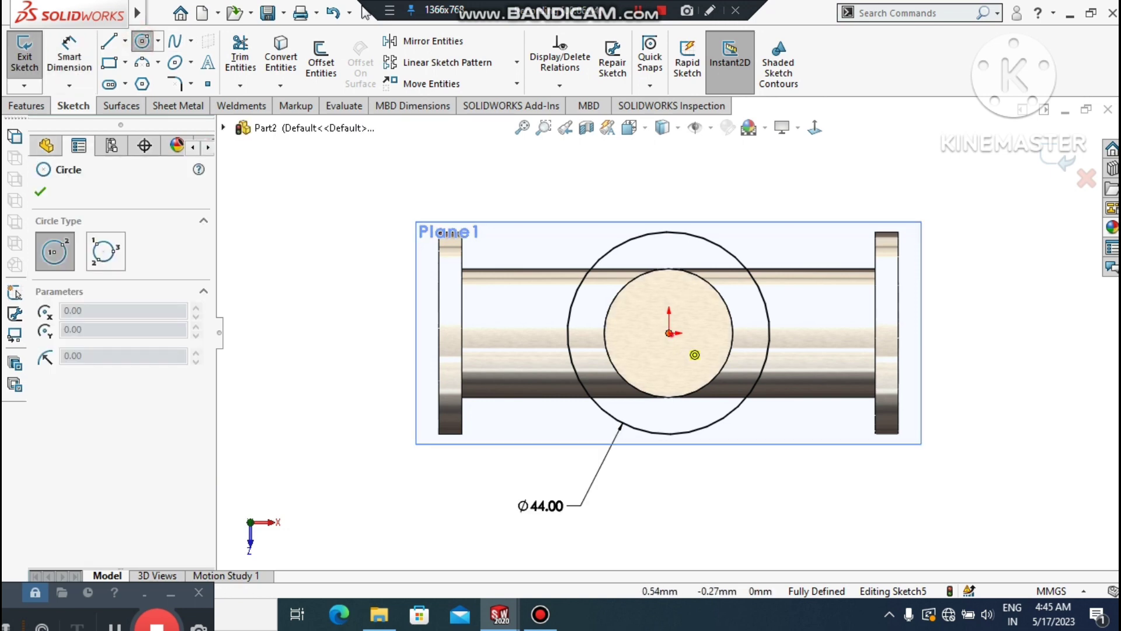
left_click(669, 332)
left_click(720, 296)
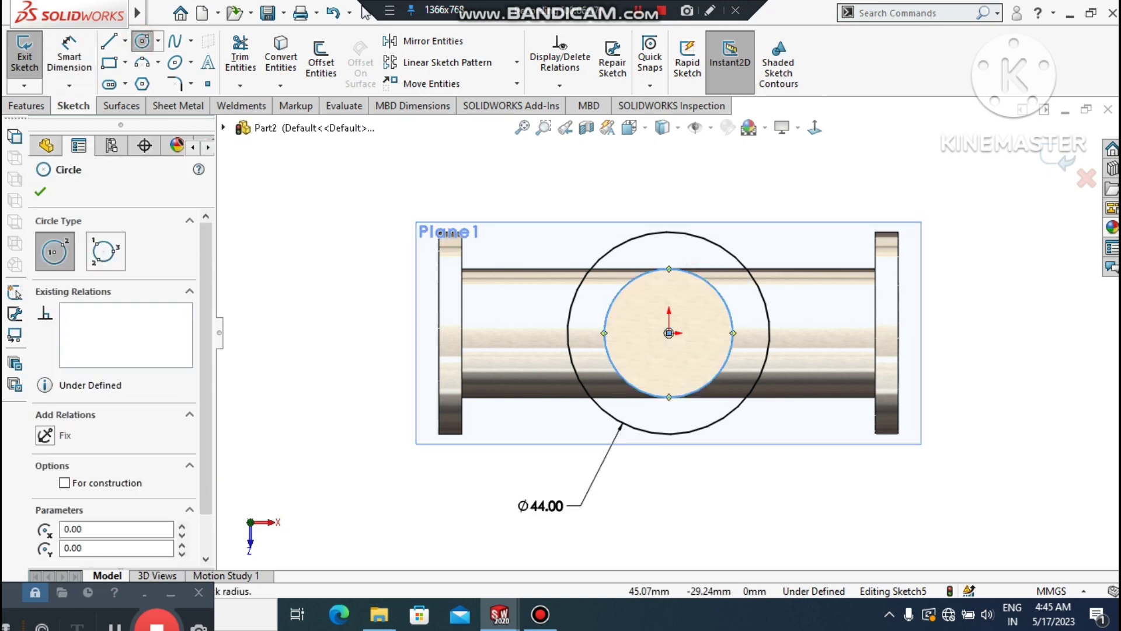
key("Escape")
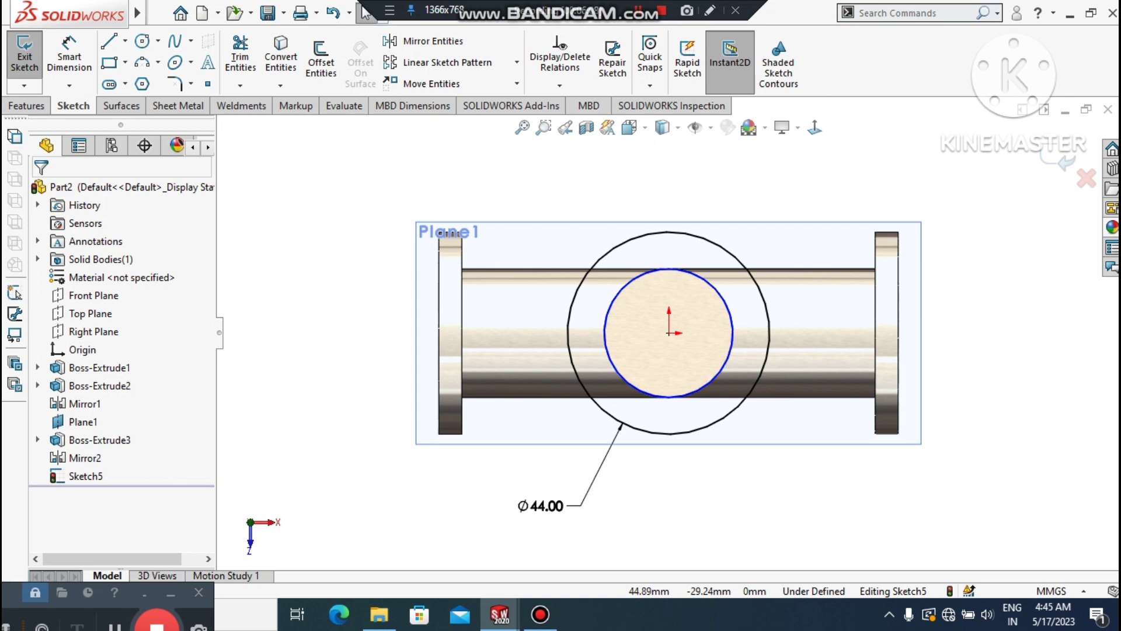
Extrude the ring between the two circles 5 mm downward as a flange on the upper branch, with Merge result enabled.
scroll(669, 332, "up", 2)
mouse_move(830, 493)
middle_mouse_down()
mouse_move(842, 373)
mouse_move(828, 328)
mouse_move(800, 323)
mouse_move(812, 296)
middle_mouse_up()
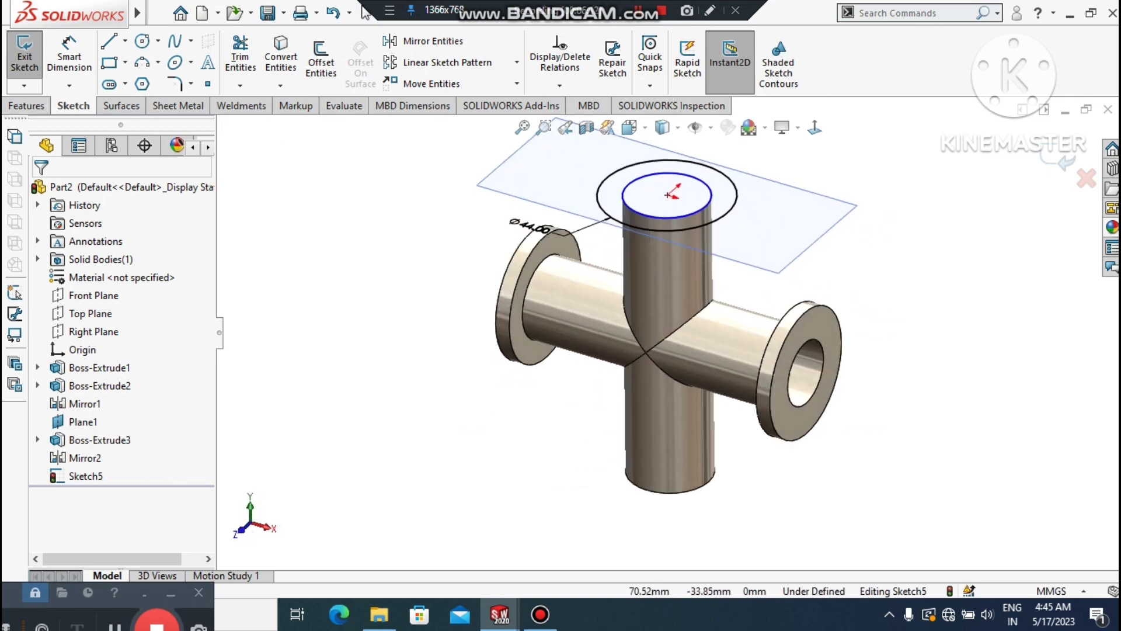
scroll(691, 172, "up", 1)
scroll(690, 172, "down", 2)
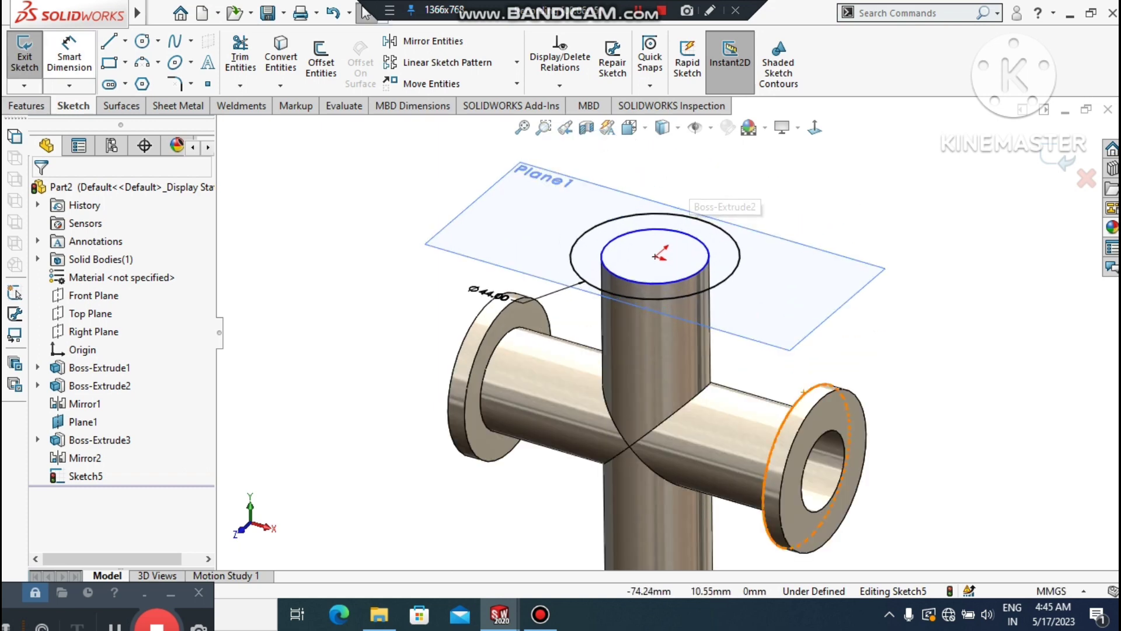
left_click(27, 105)
left_click(17, 59)
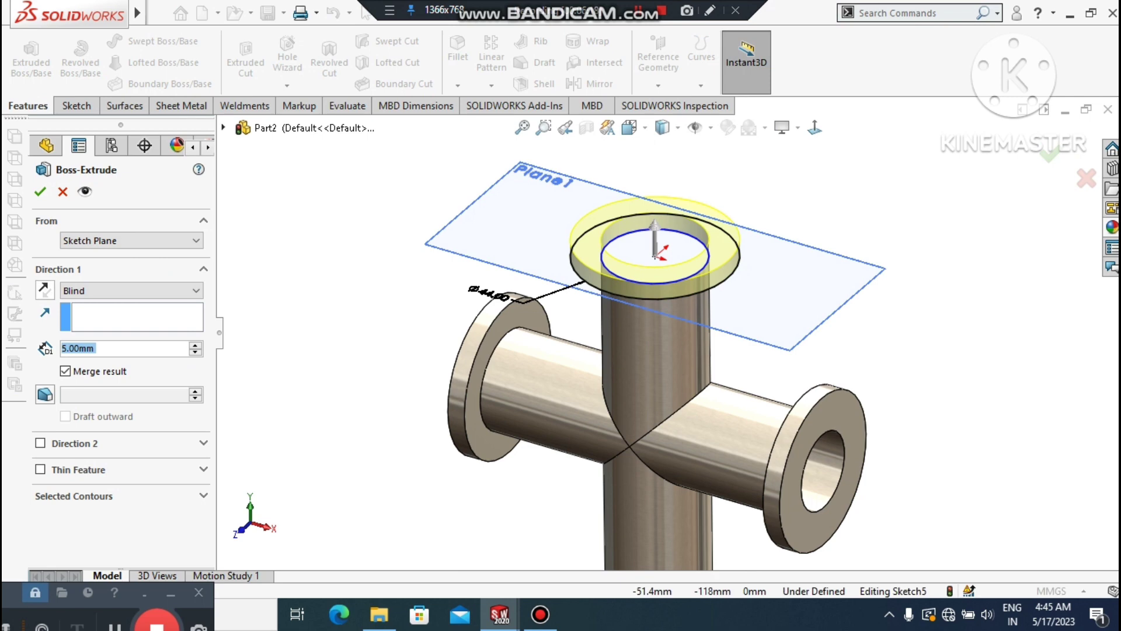
left_click(48, 284)
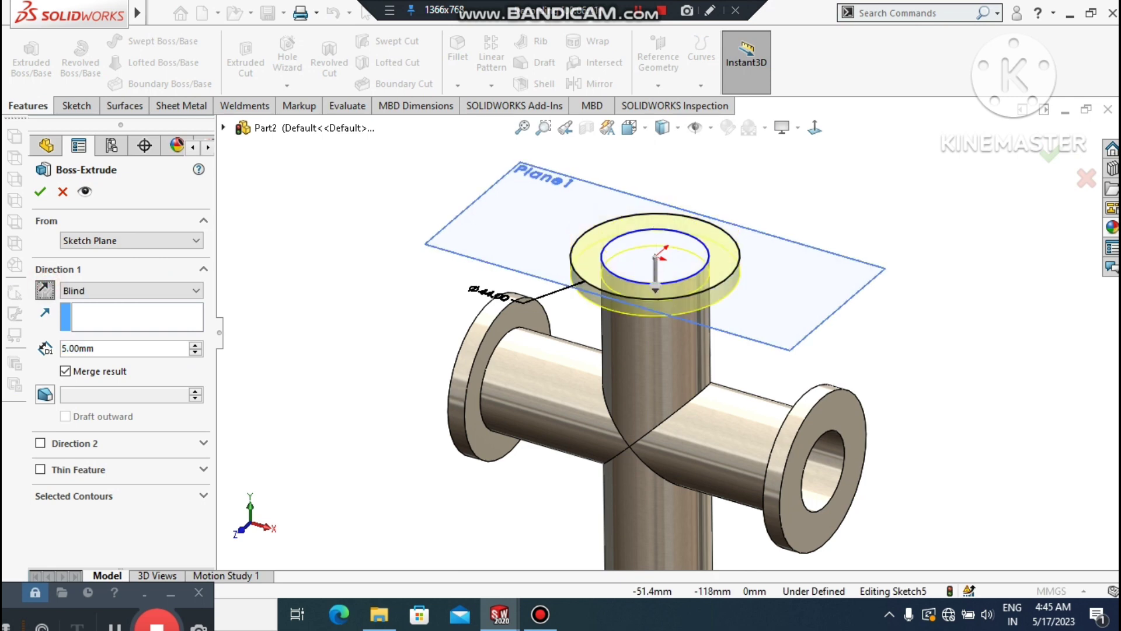
left_click(39, 191)
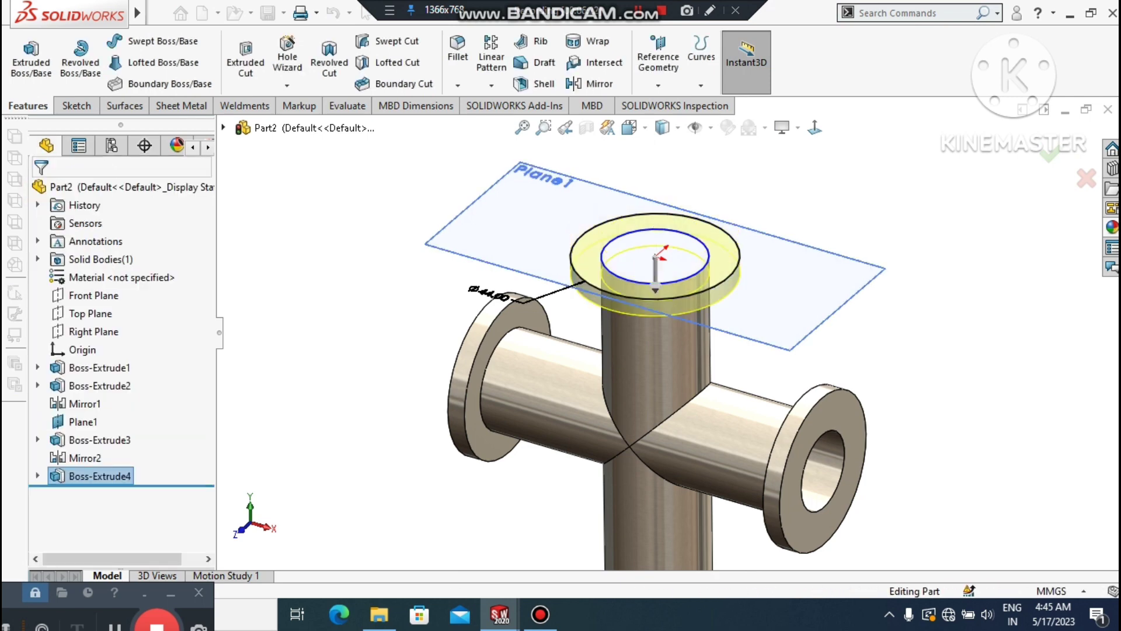
scroll(669, 333, "up", 3)
left_click(459, 360)
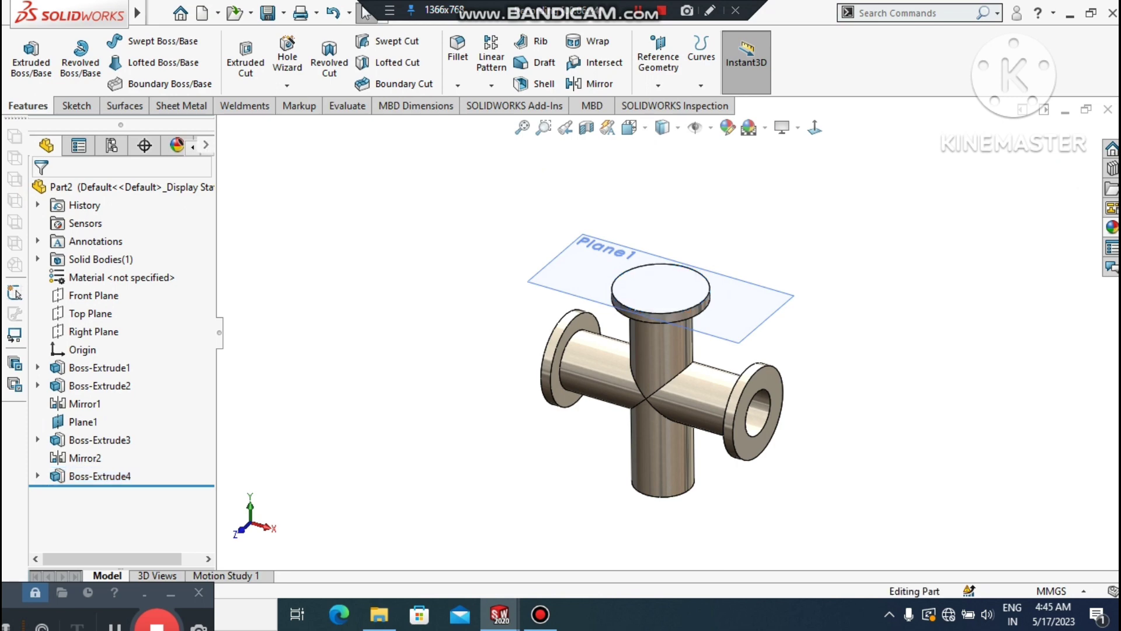
Mirror the upper branch's flange about the Top Plane onto the lower branch.
scroll(659, 338, "up", 2)
scroll(665, 391, "down", 2)
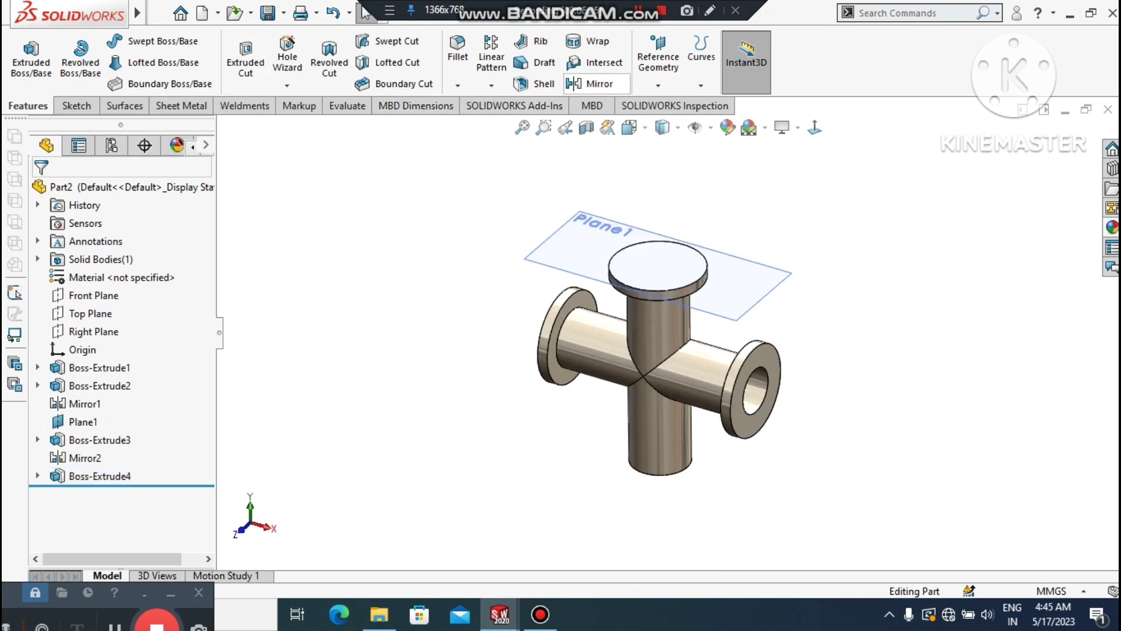
left_click(593, 84)
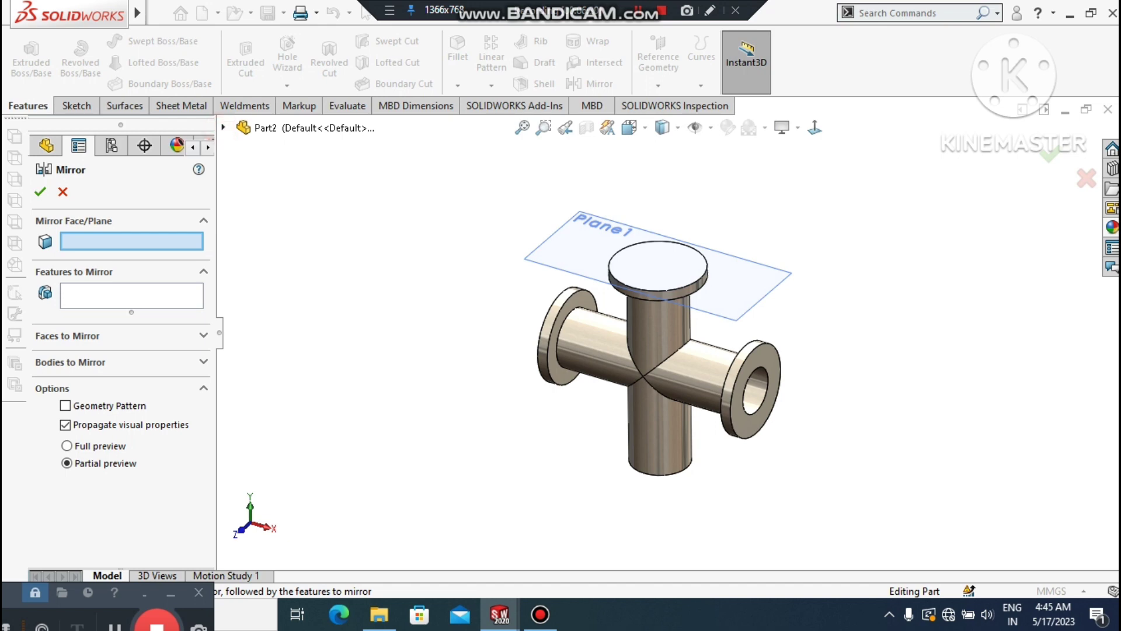
left_click(223, 127)
left_click(294, 254)
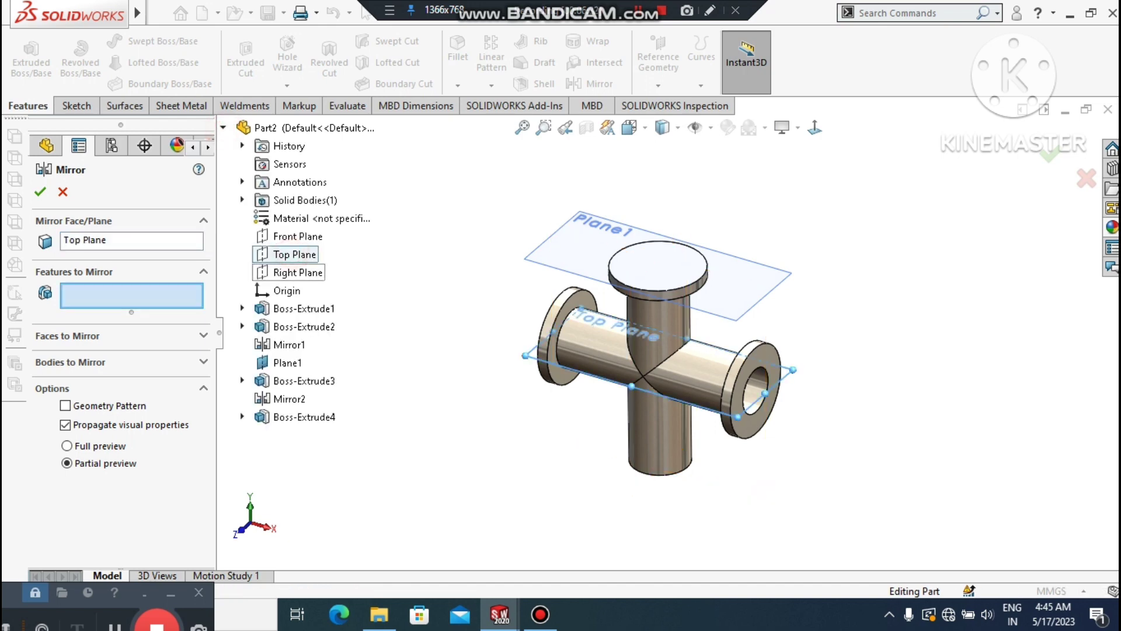
left_click(301, 419)
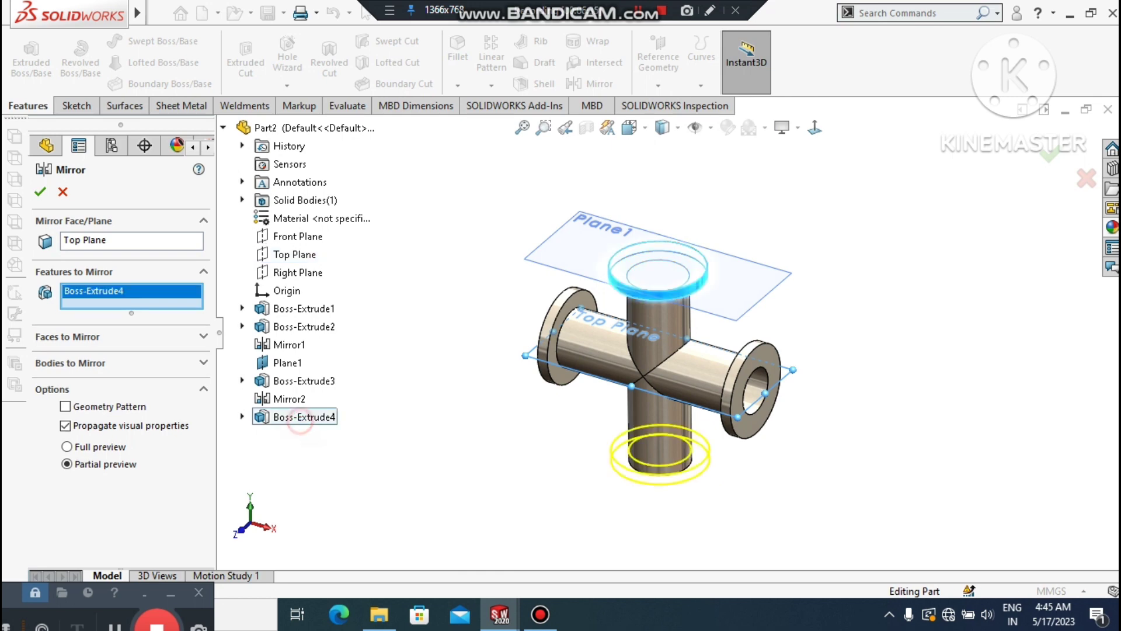
left_click(39, 191)
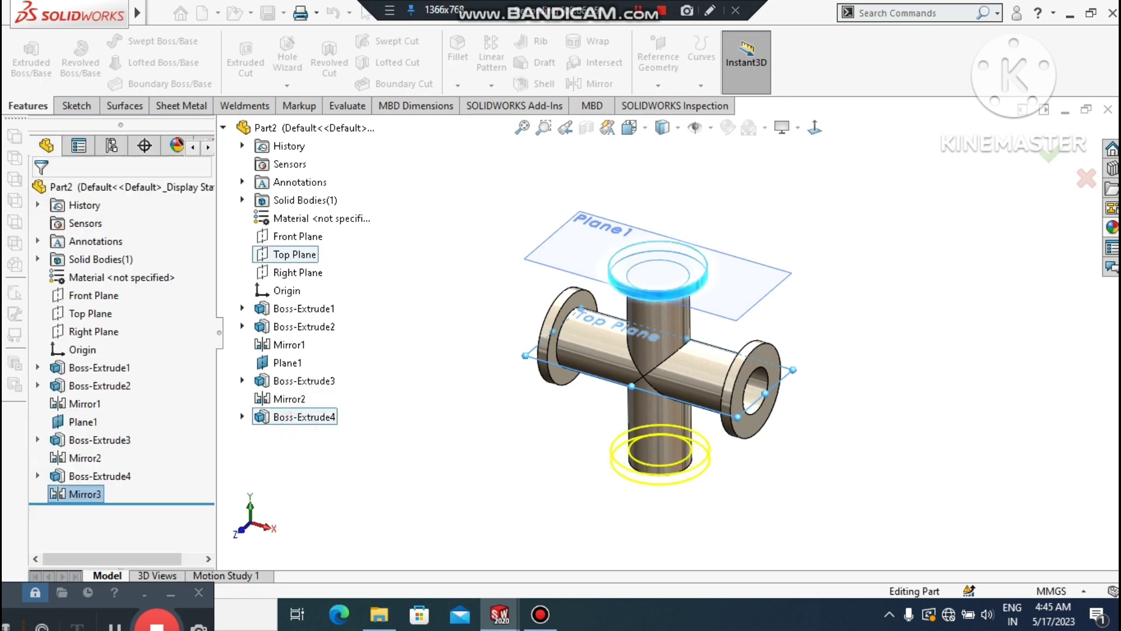
left_click(538, 501)
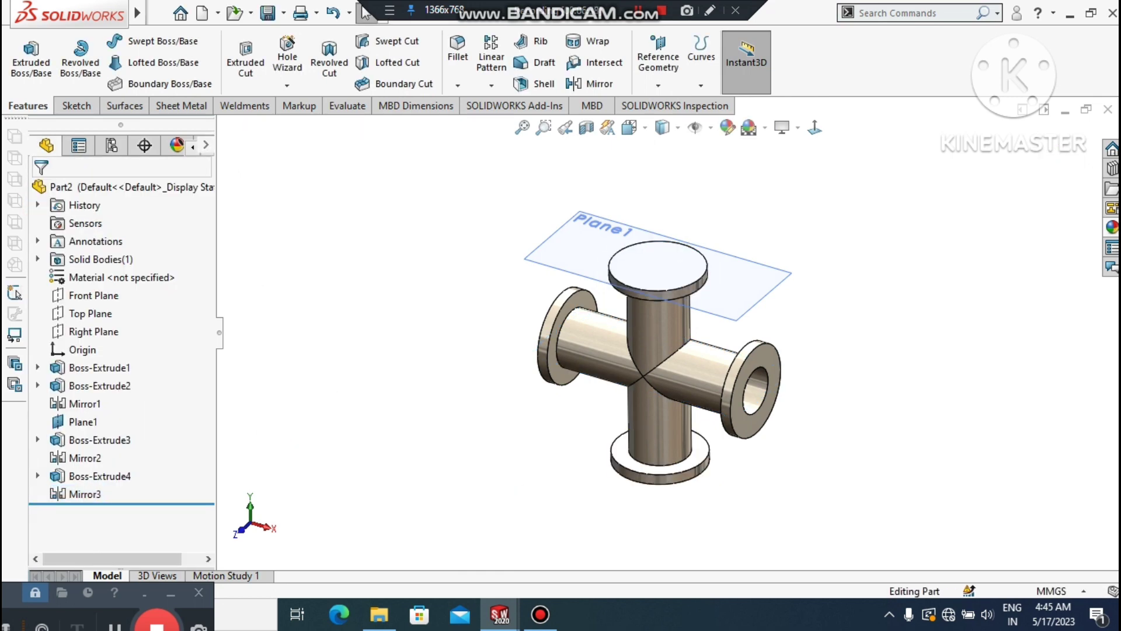
Start a sketch on the upper flange's top face and draw an origin-centred circle about 23 mm in diameter.
right_click(762, 382)
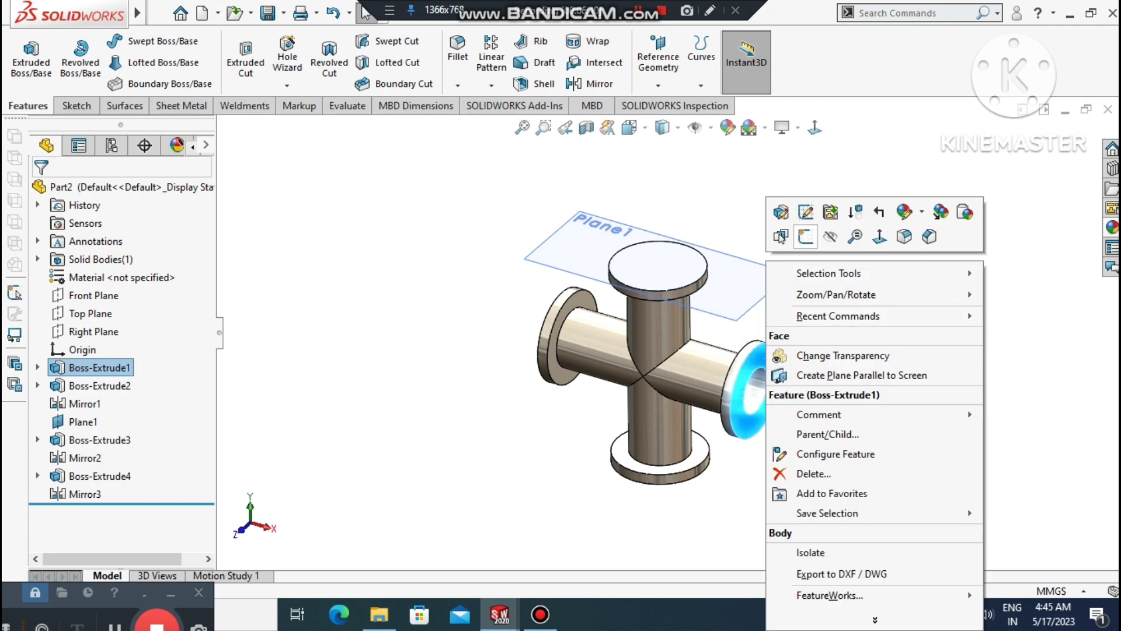
left_click(805, 236)
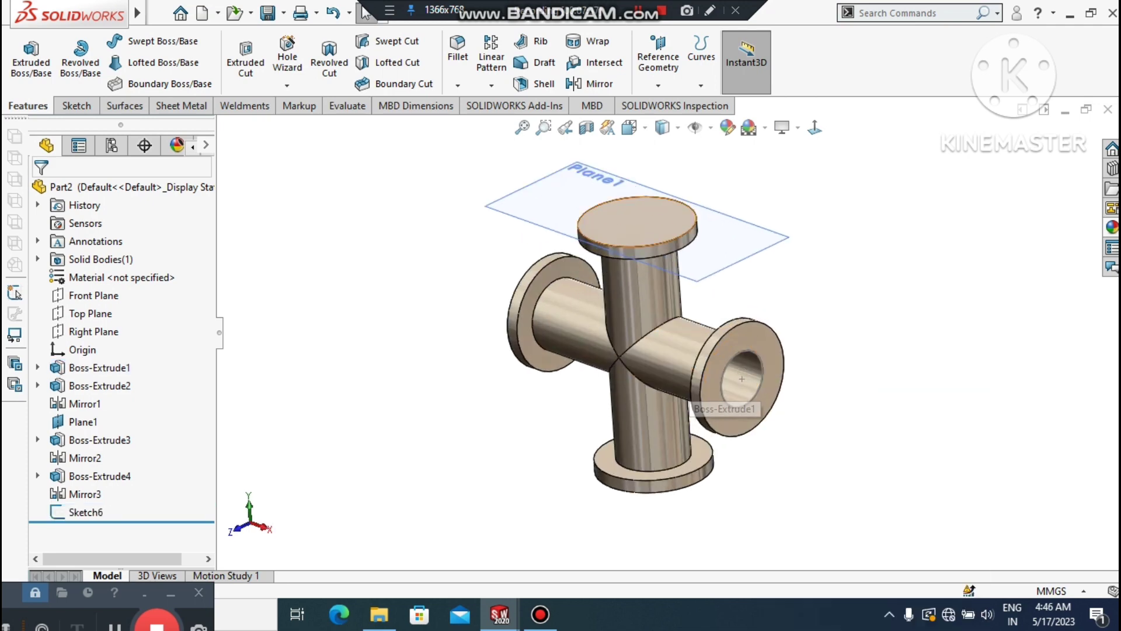
right_click(663, 214)
left_click(698, 182)
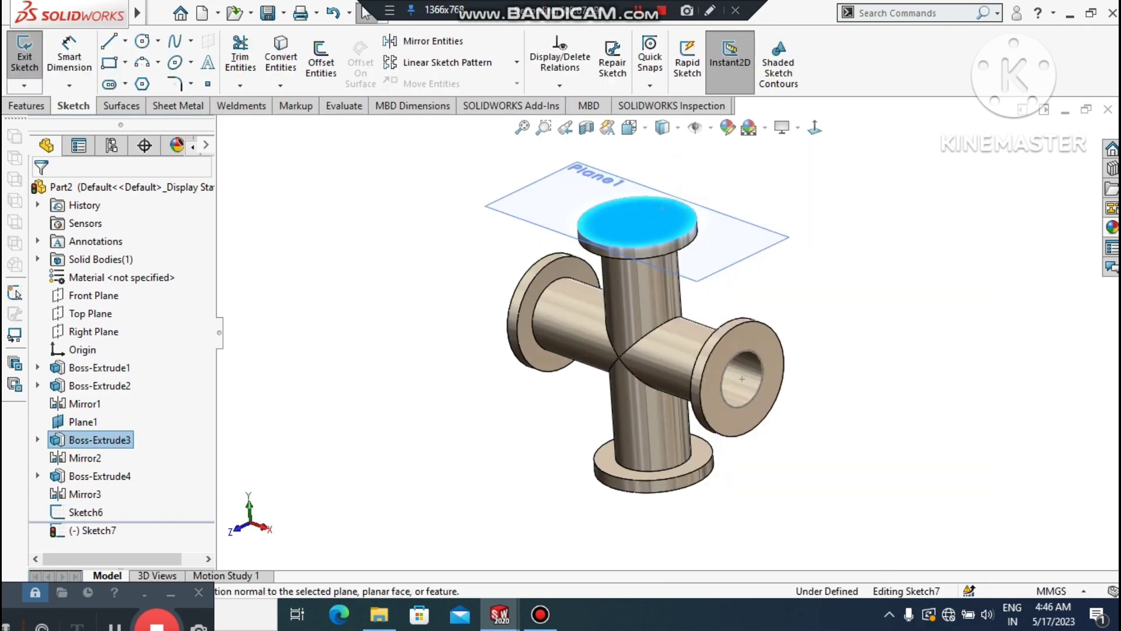
left_click(1000, 353)
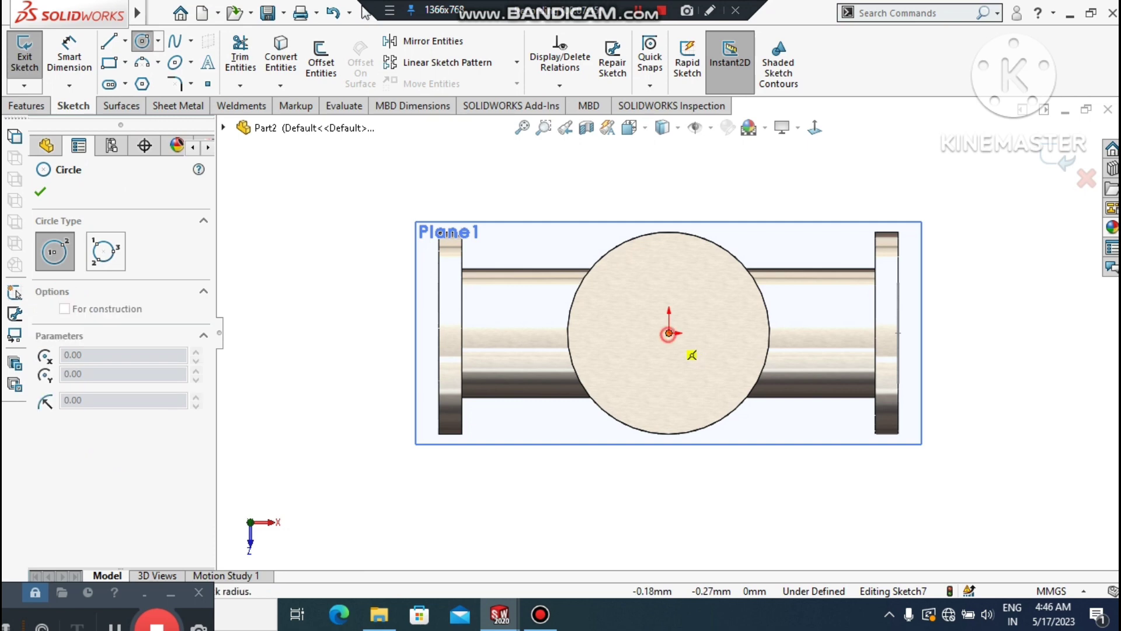
left_click(669, 333)
left_click(672, 385)
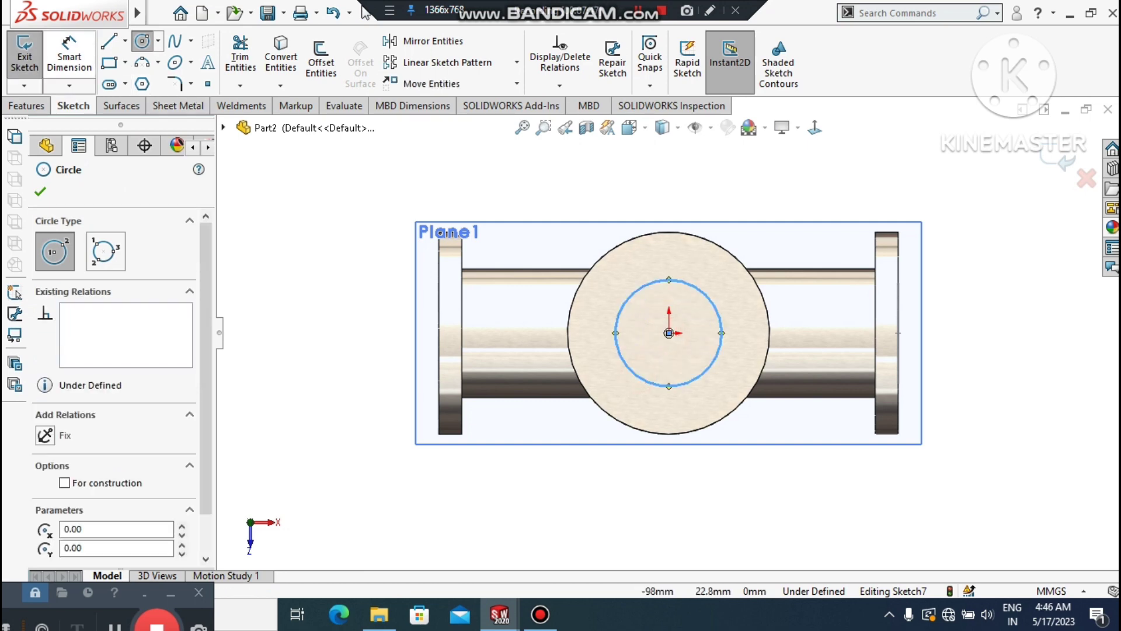
key("Escape")
key("Escape")
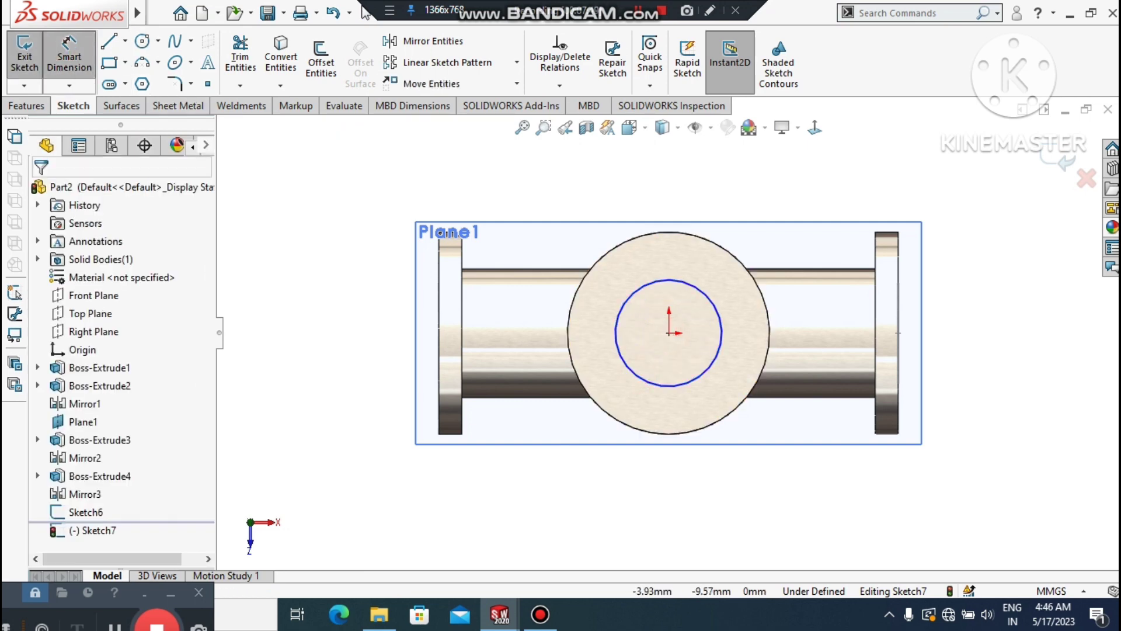
Dimension the circle's diameter as 22 mm.
left_click(643, 383)
left_click(566, 478)
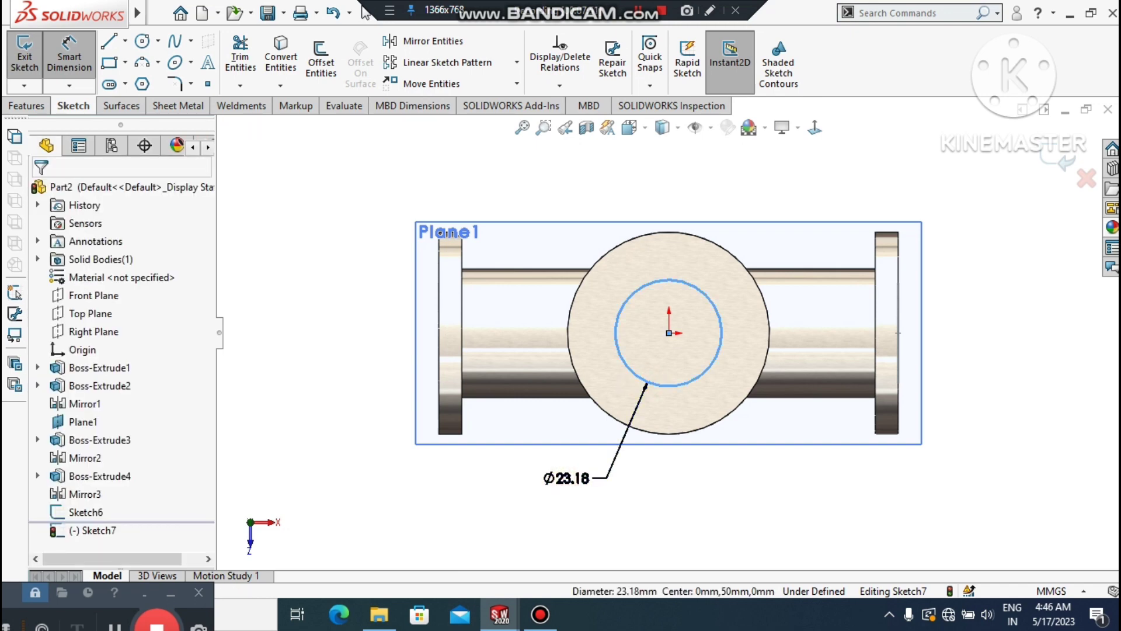
left_click(500, 453)
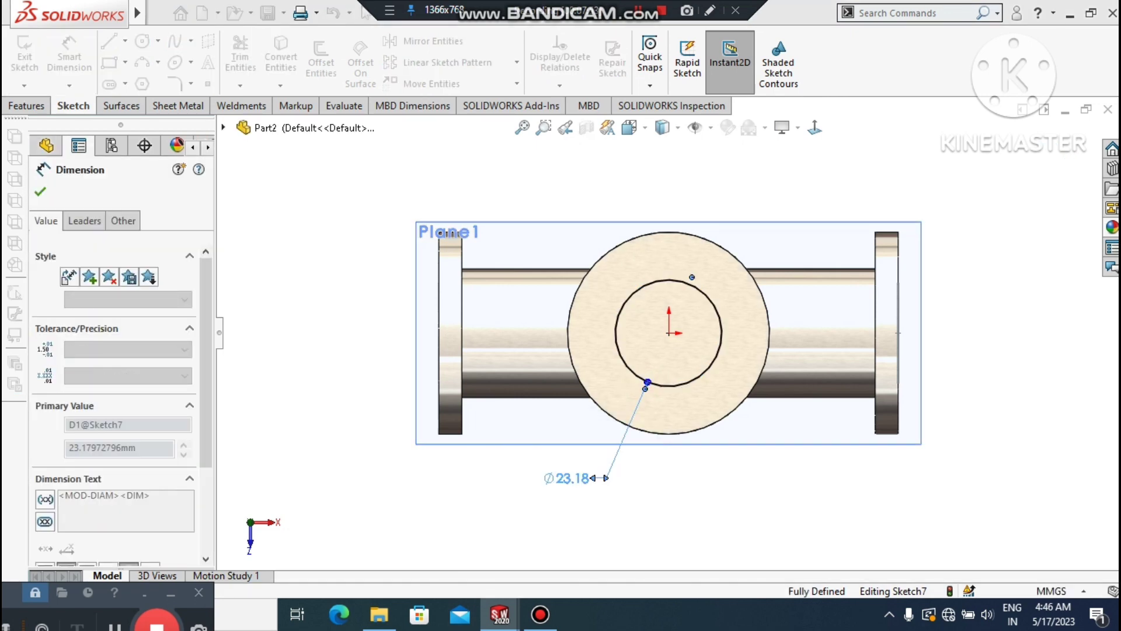
left_click(796, 501)
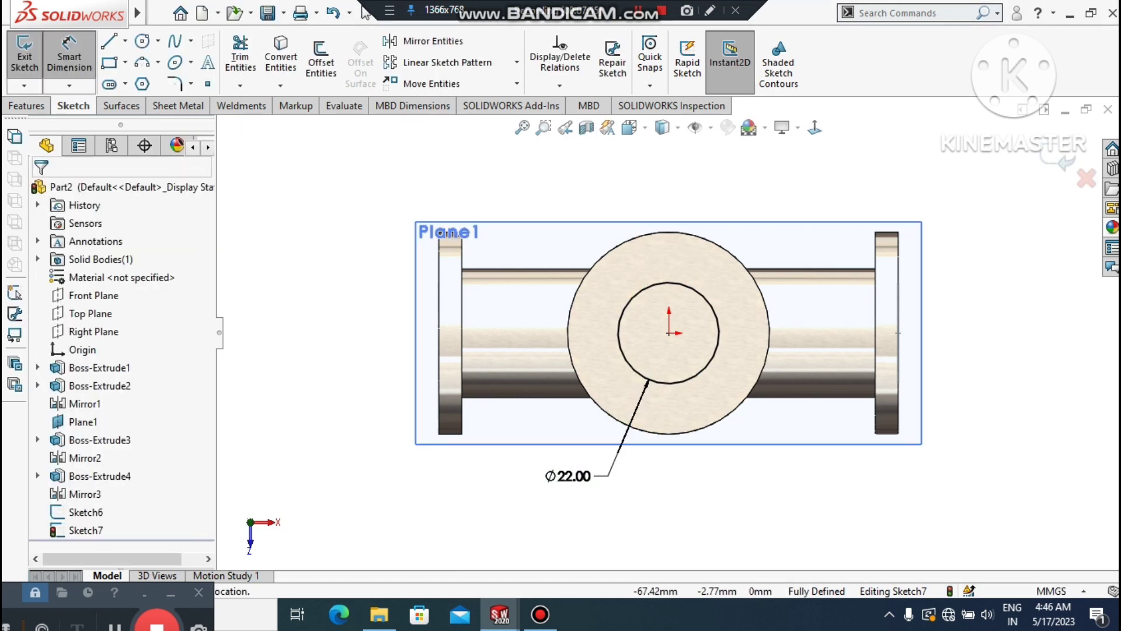
Cut the 22 mm circle Through All downward to bore both vertical branches.
left_click(26, 106)
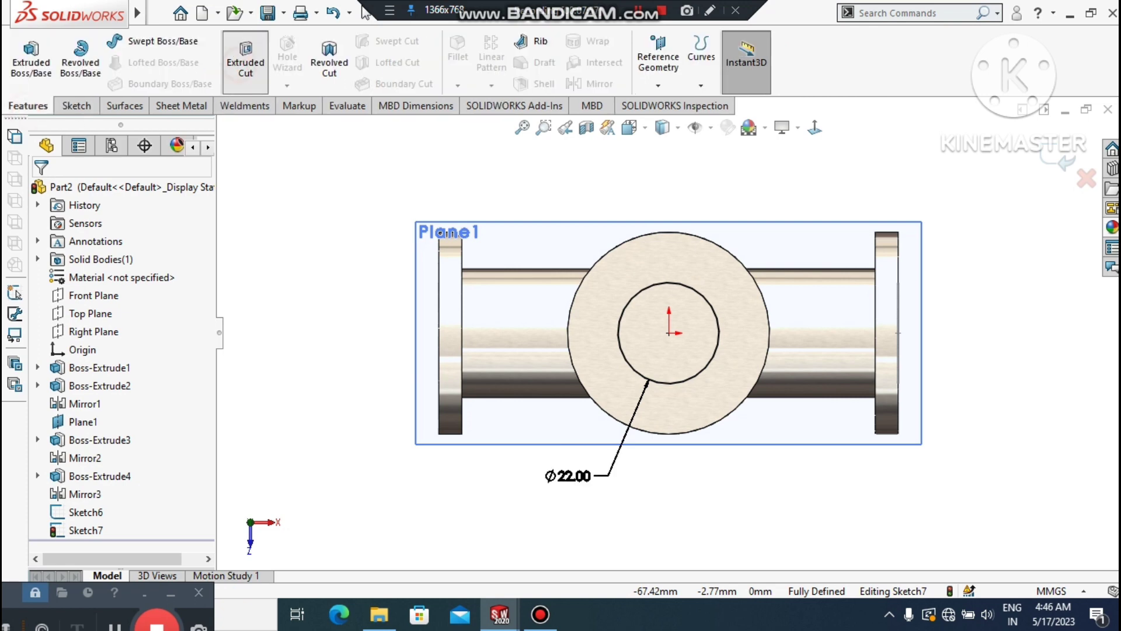
left_click(246, 64)
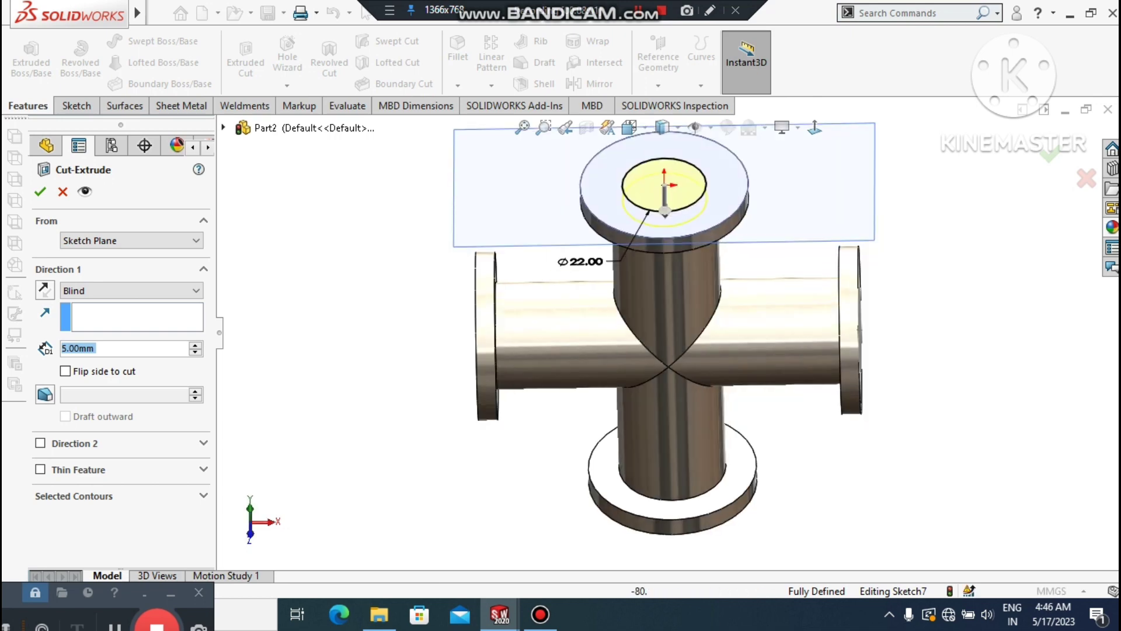
left_click(44, 290)
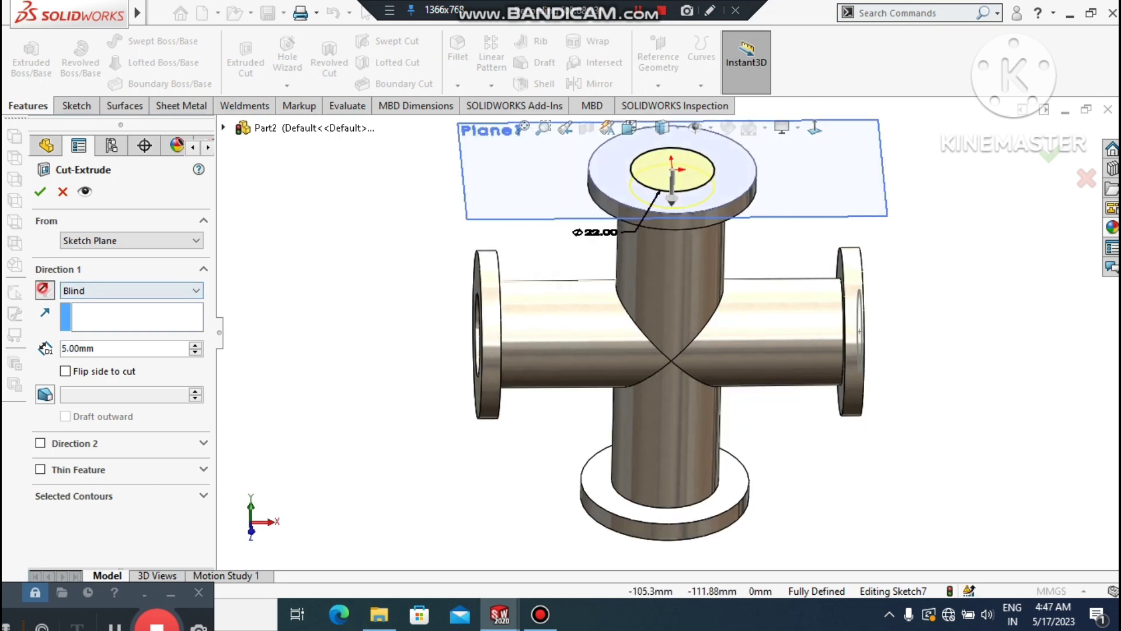
left_click(44, 290)
left_click(131, 290)
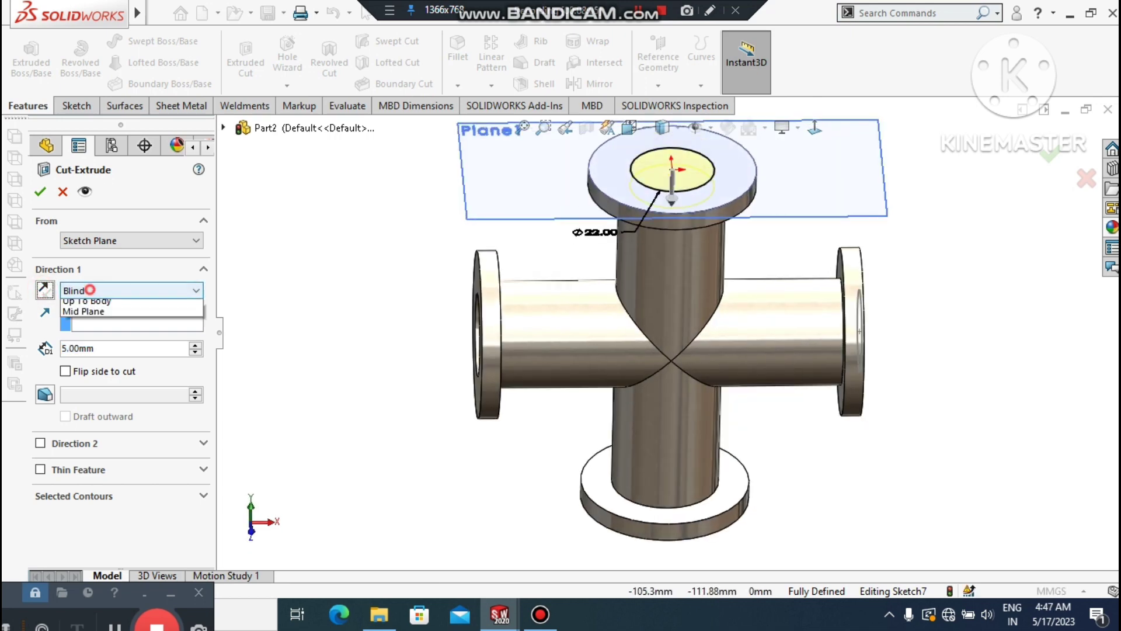
left_click(89, 321)
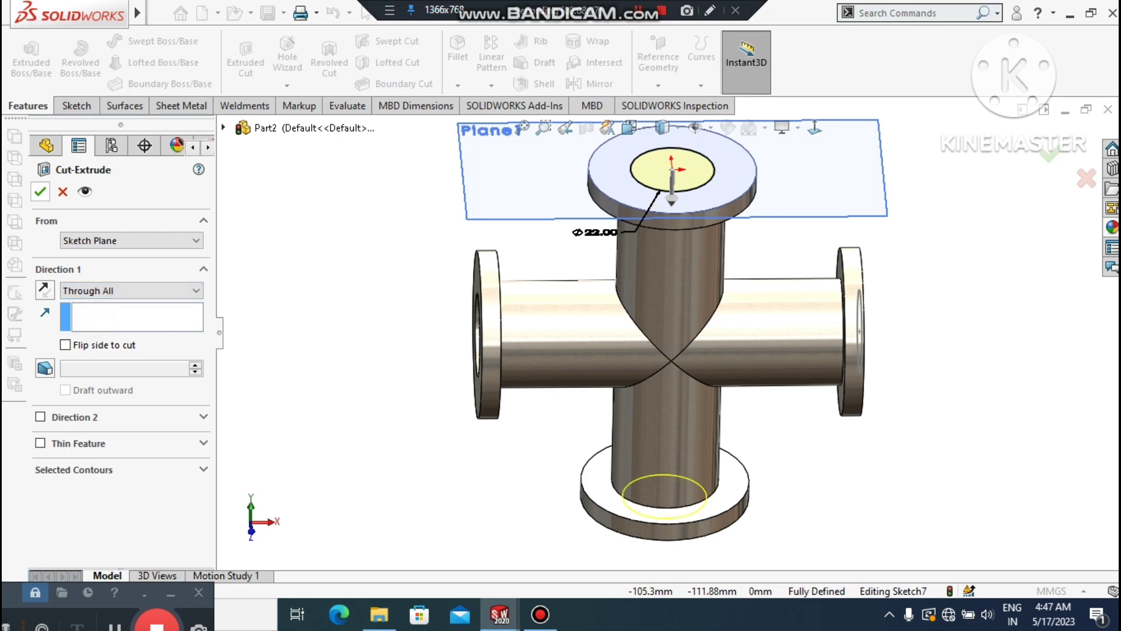
left_click(40, 191)
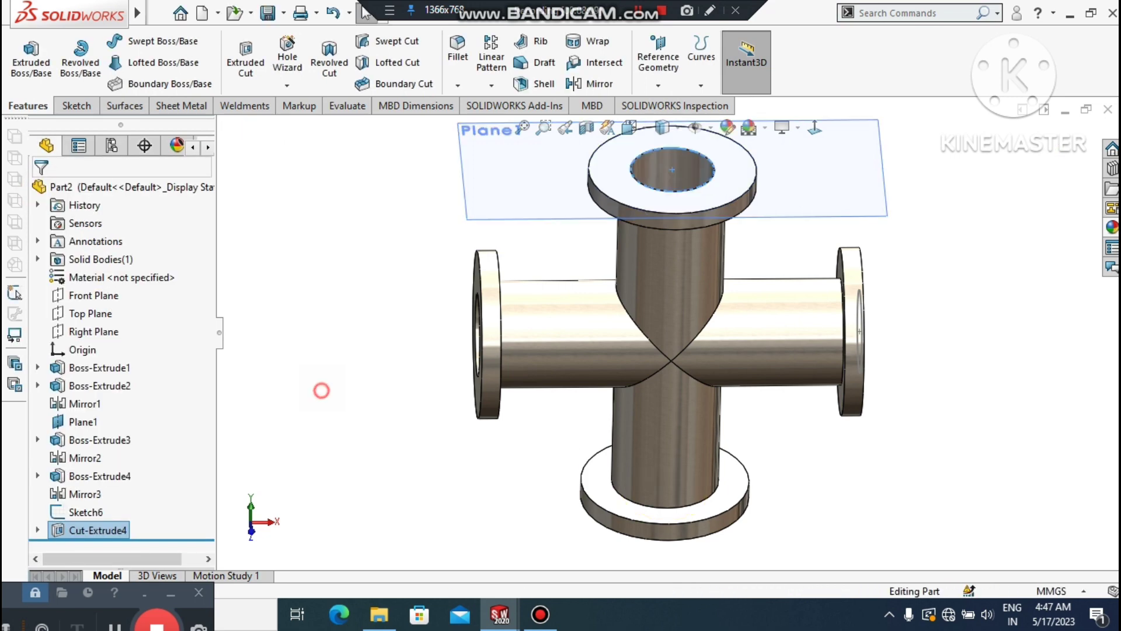
left_click(321, 390)
Examine the intersecting bores in a temporary section view on the Front Plane, then close it without keeping the section.
middle_click_drag(321, 390, 408, 443)
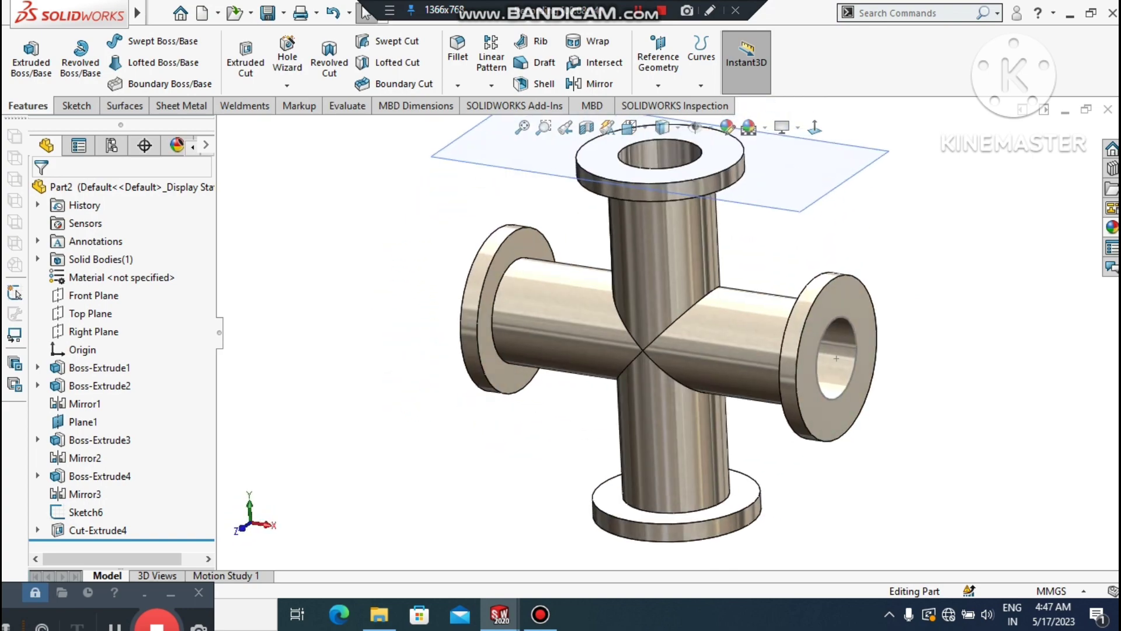
left_click(586, 127)
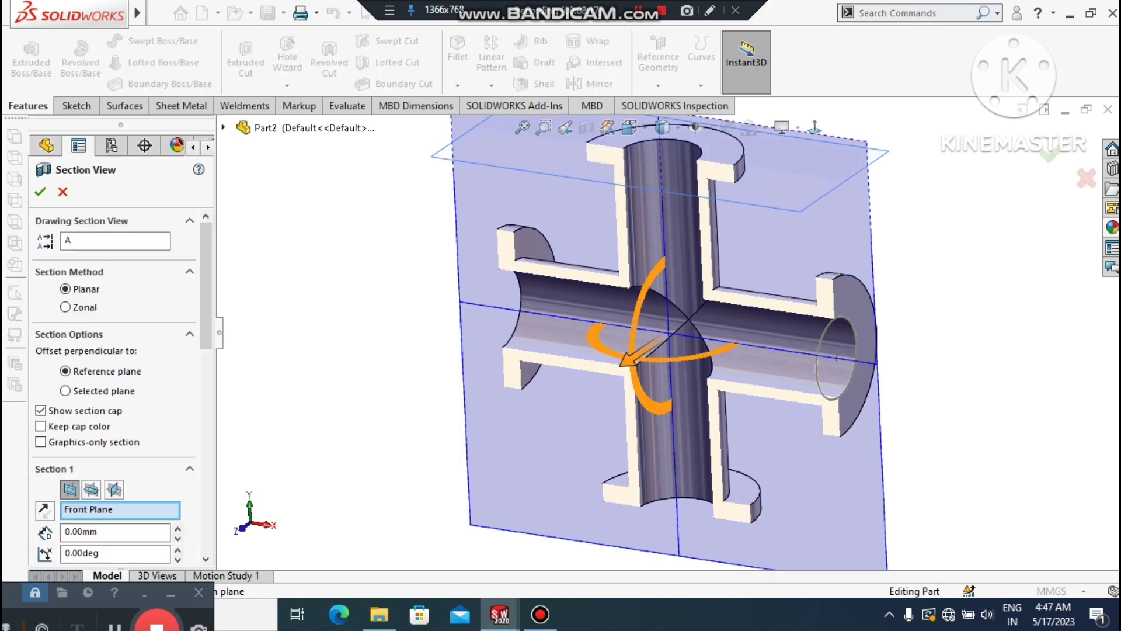
left_click(63, 191)
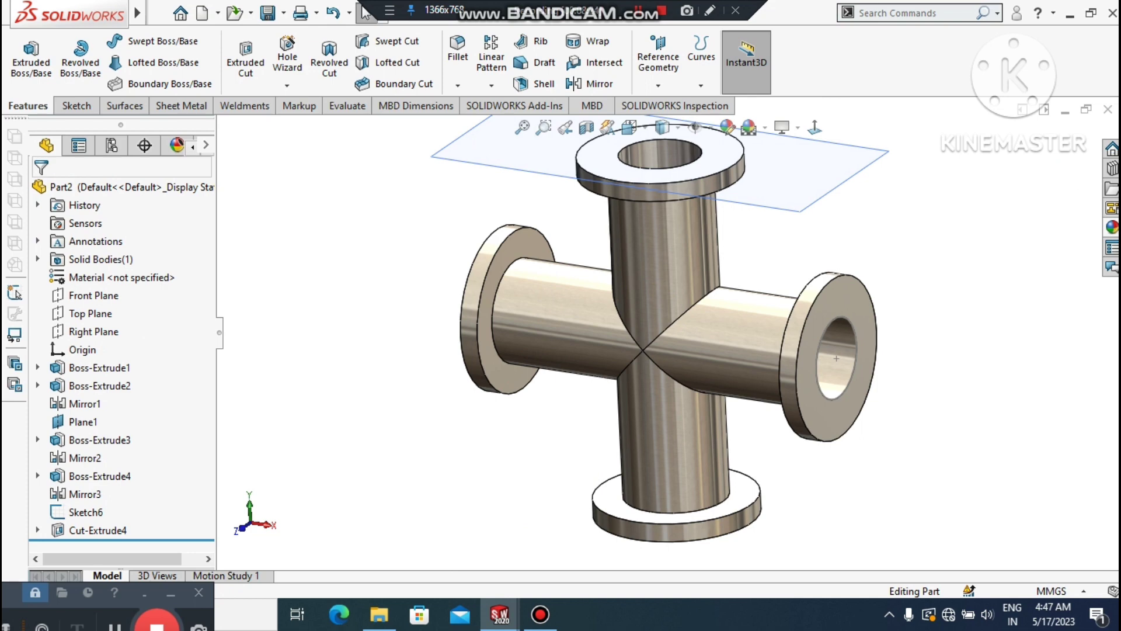
Hide the reference plane Plane1 above the upper branch.
scroll(667, 334, "up", 2)
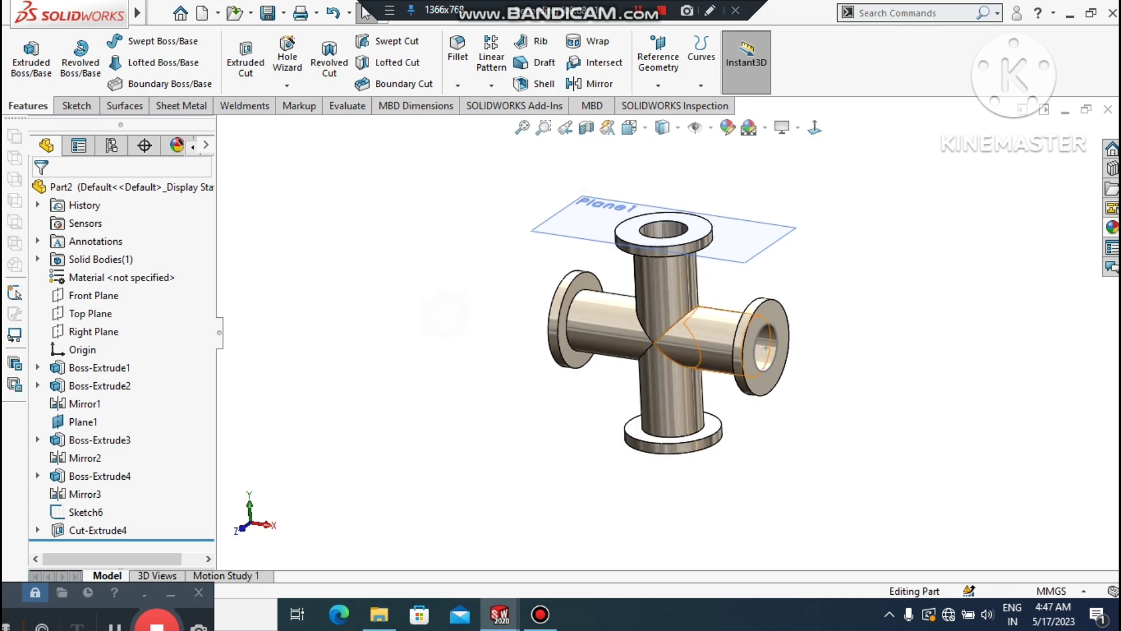
scroll(730, 312, "down", 2)
right_click(765, 184)
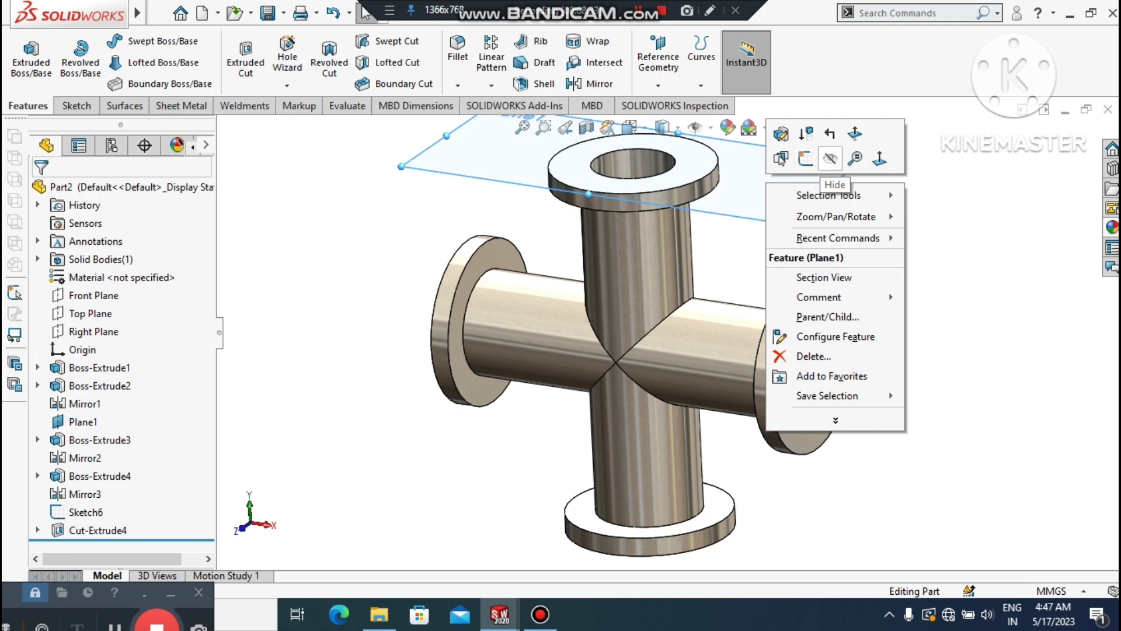
left_click(827, 159)
Chamfer the outer rim faces of all four flanges with a 0.5 mm distance at 45 degrees.
left_click(458, 85)
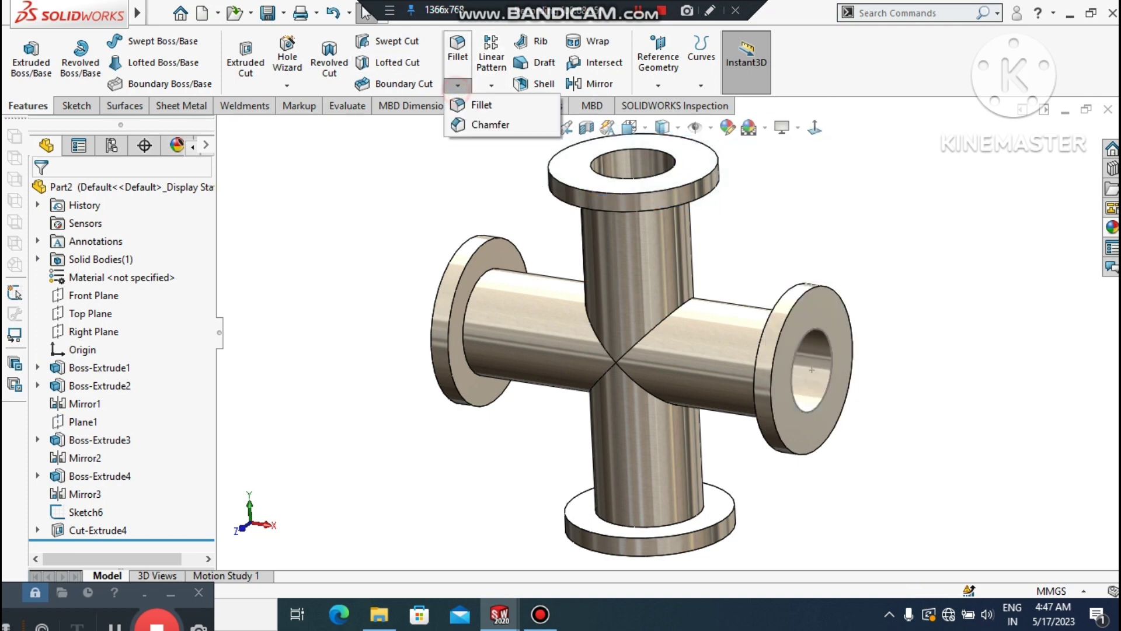
left_click(489, 124)
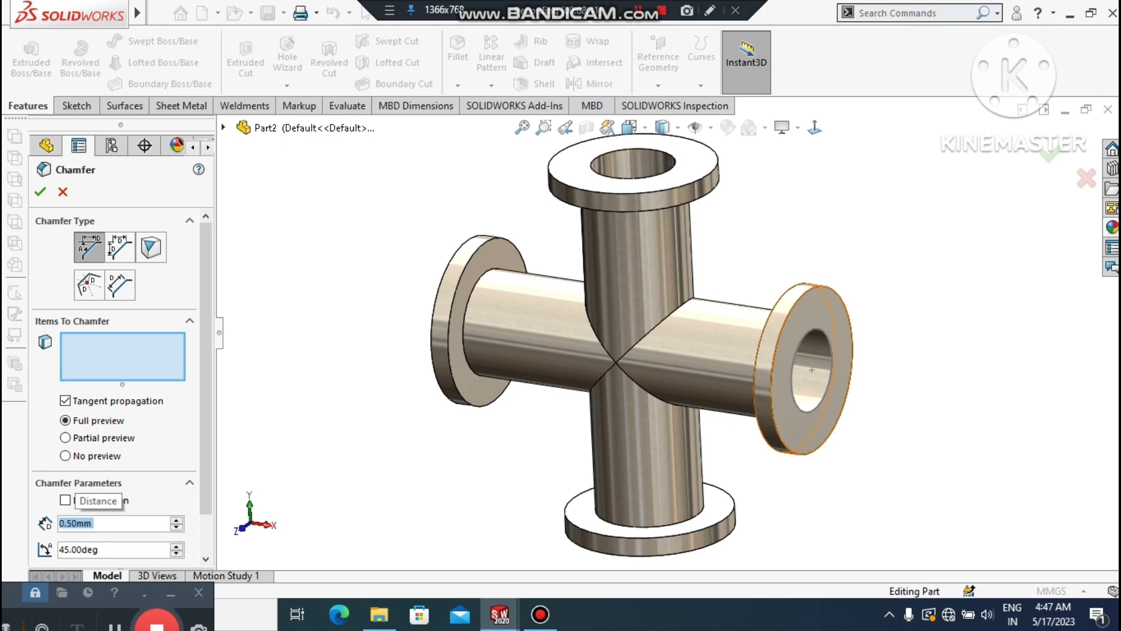
left_click(795, 295)
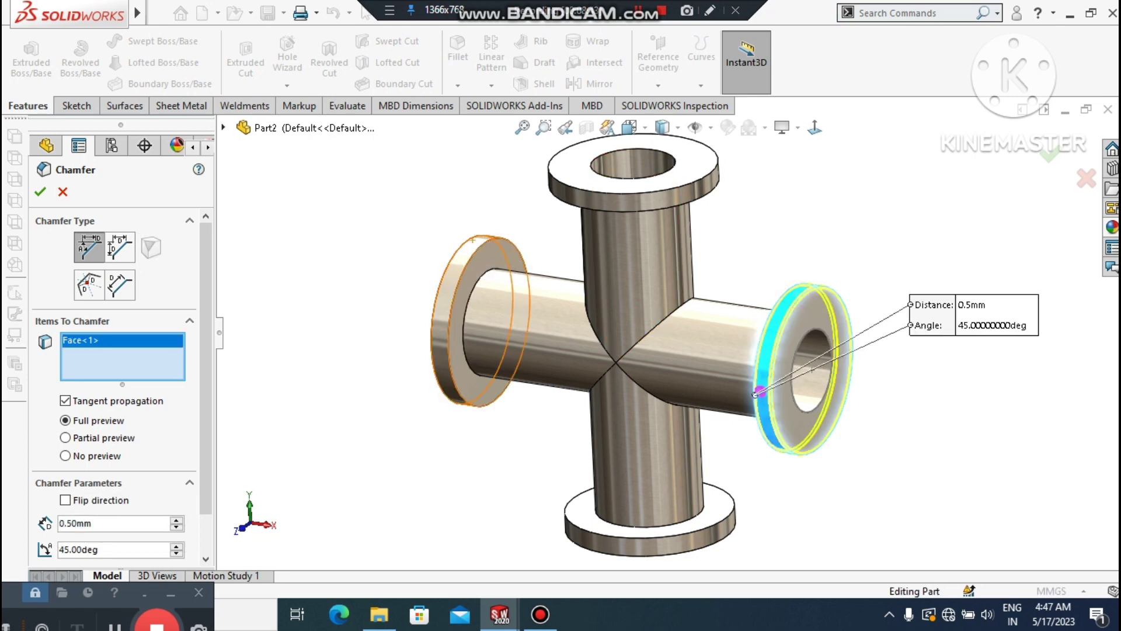
left_click(472, 251)
left_click(671, 155)
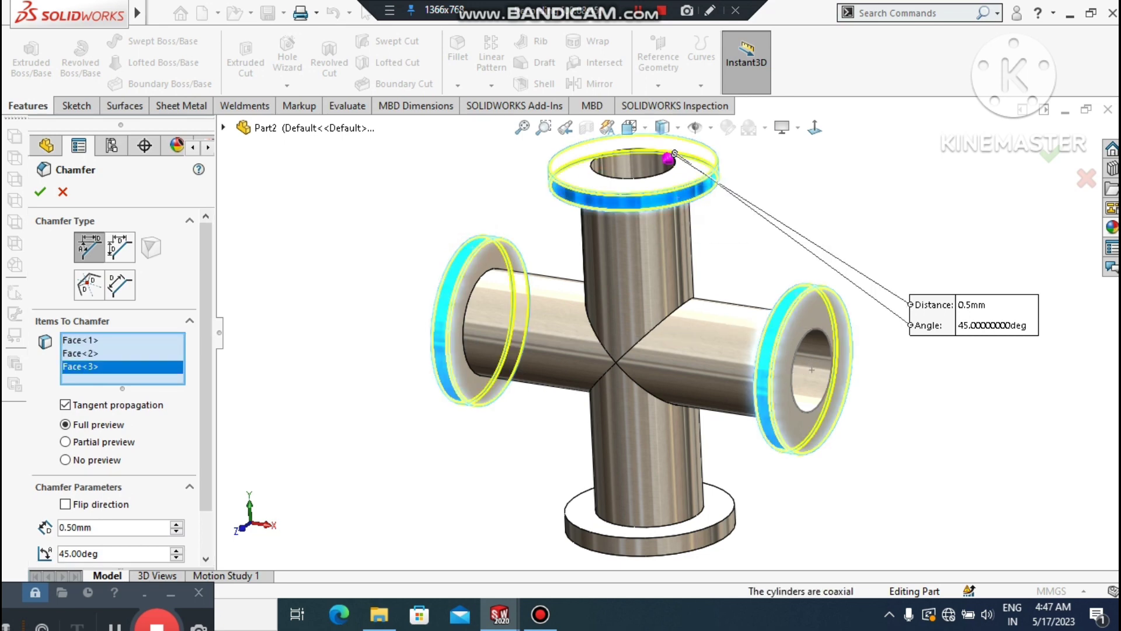
left_click(690, 485)
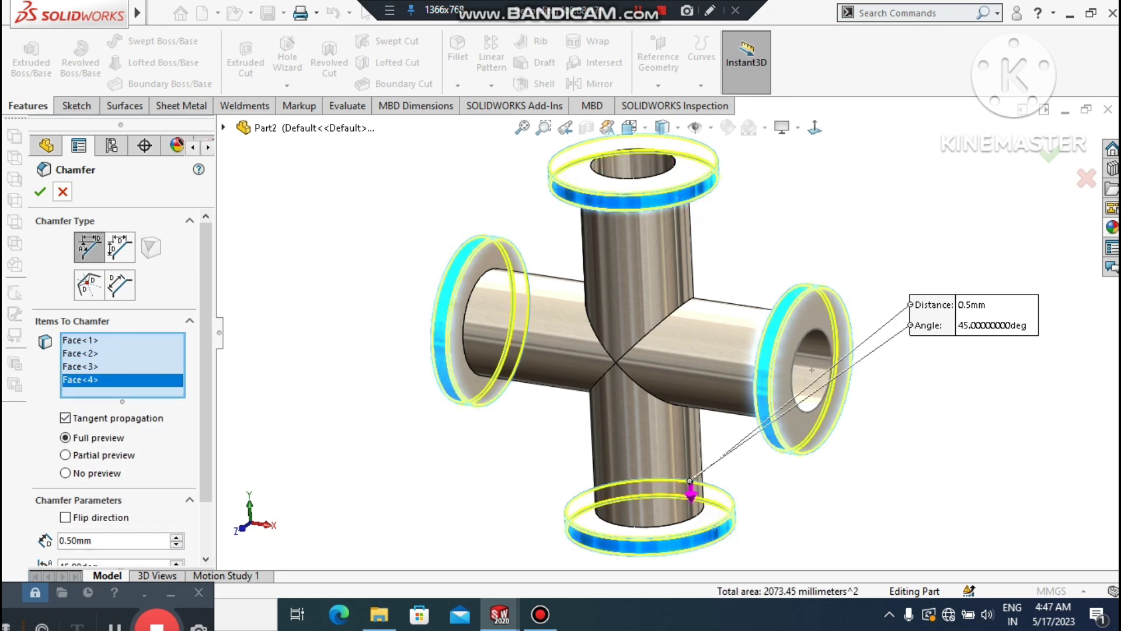
left_click(40, 192)
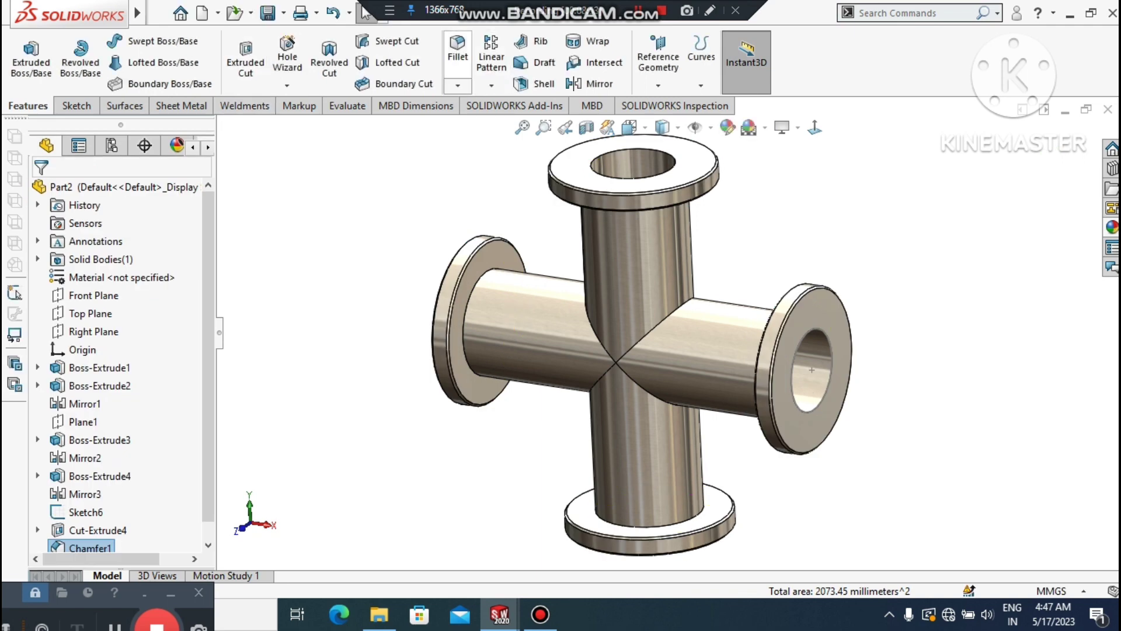
Round the two crossing intersection curves at the branch junction with separate symmetric 5 mm fillets.
left_click(458, 53)
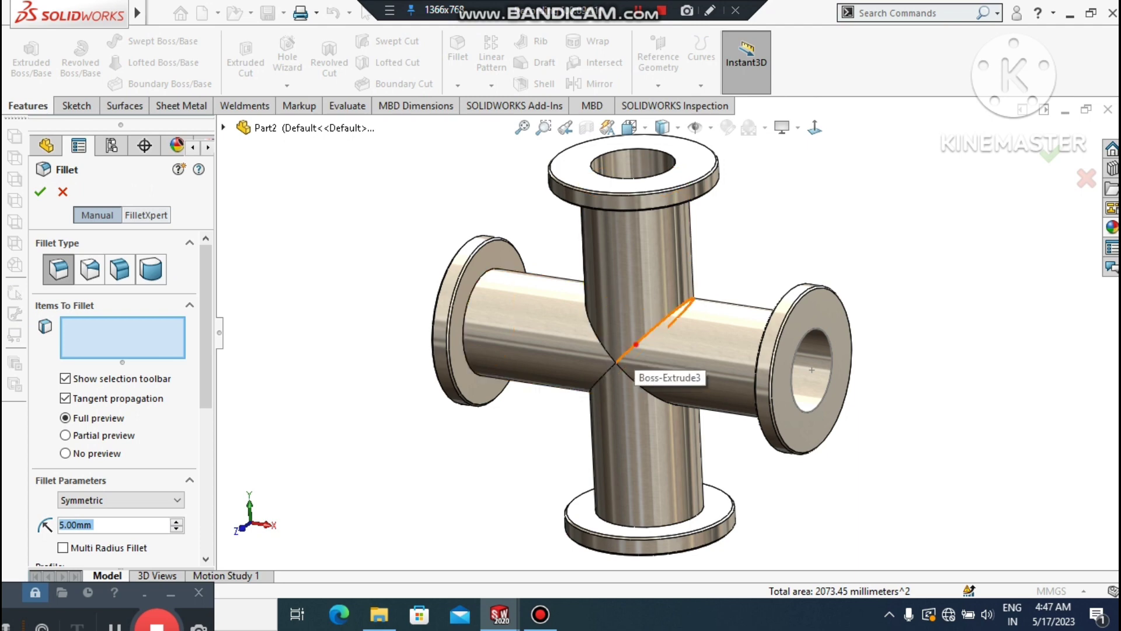
left_click(635, 345)
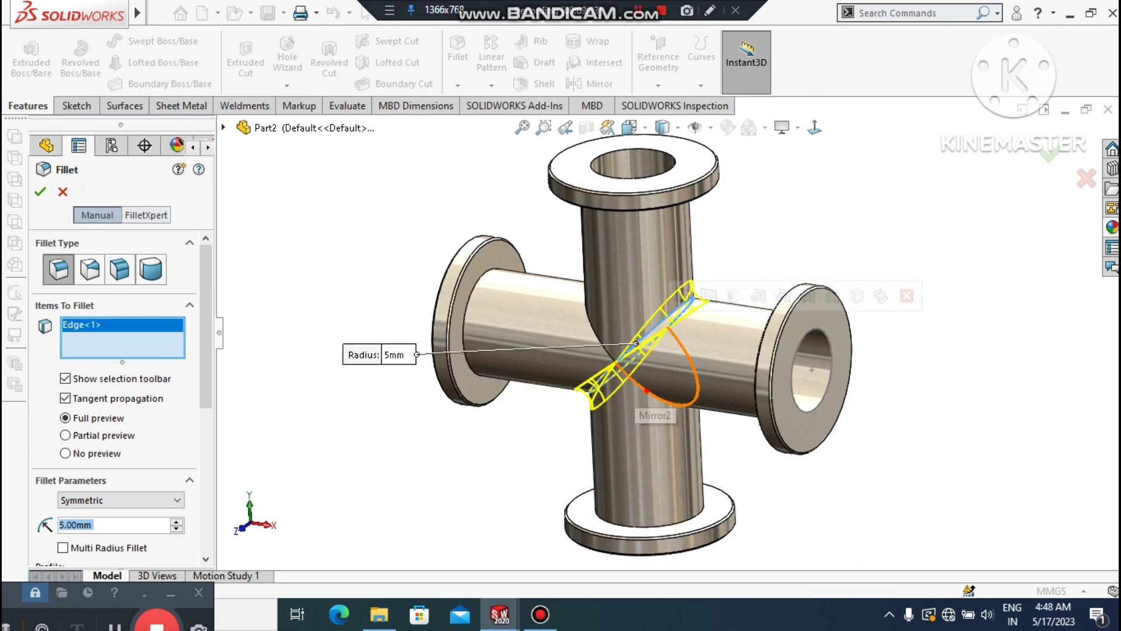
left_click(634, 383)
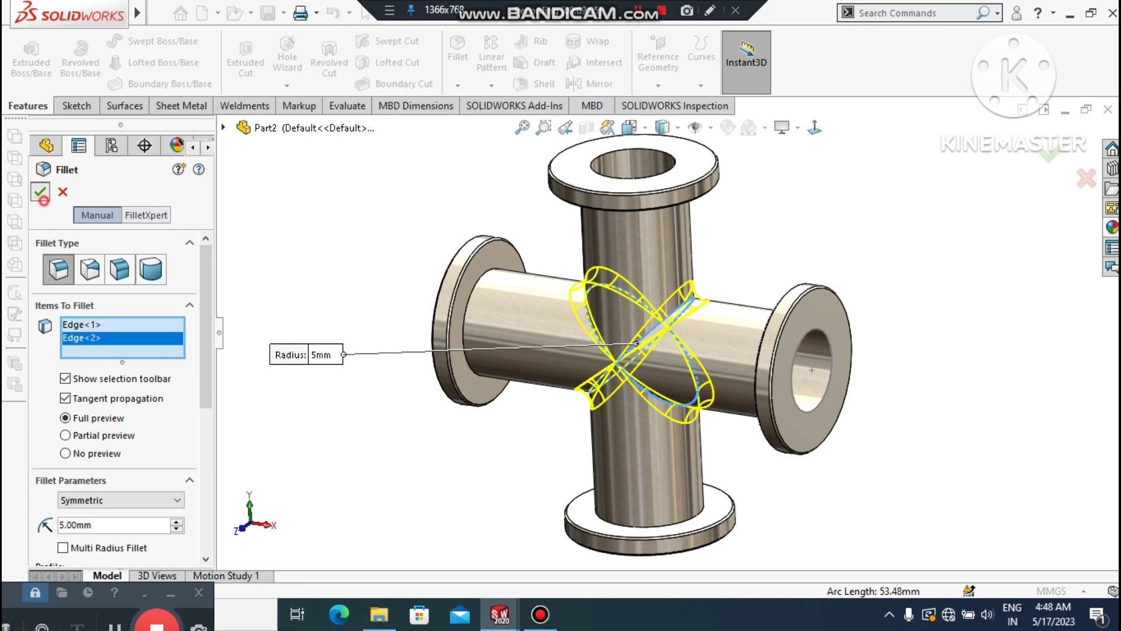
key("Return")
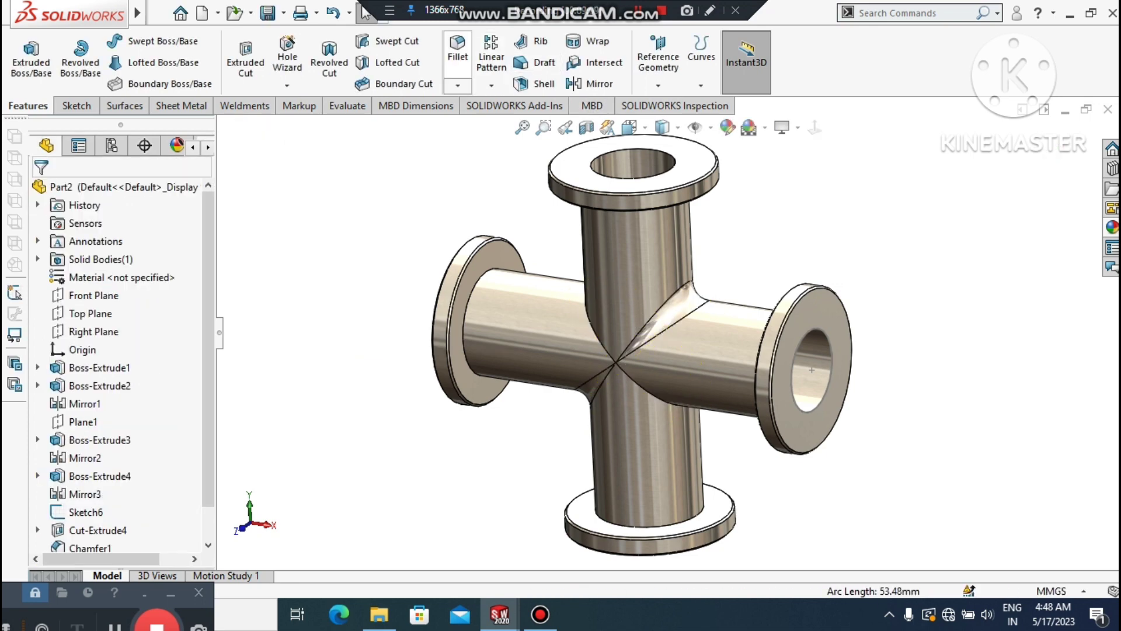
left_click(457, 52)
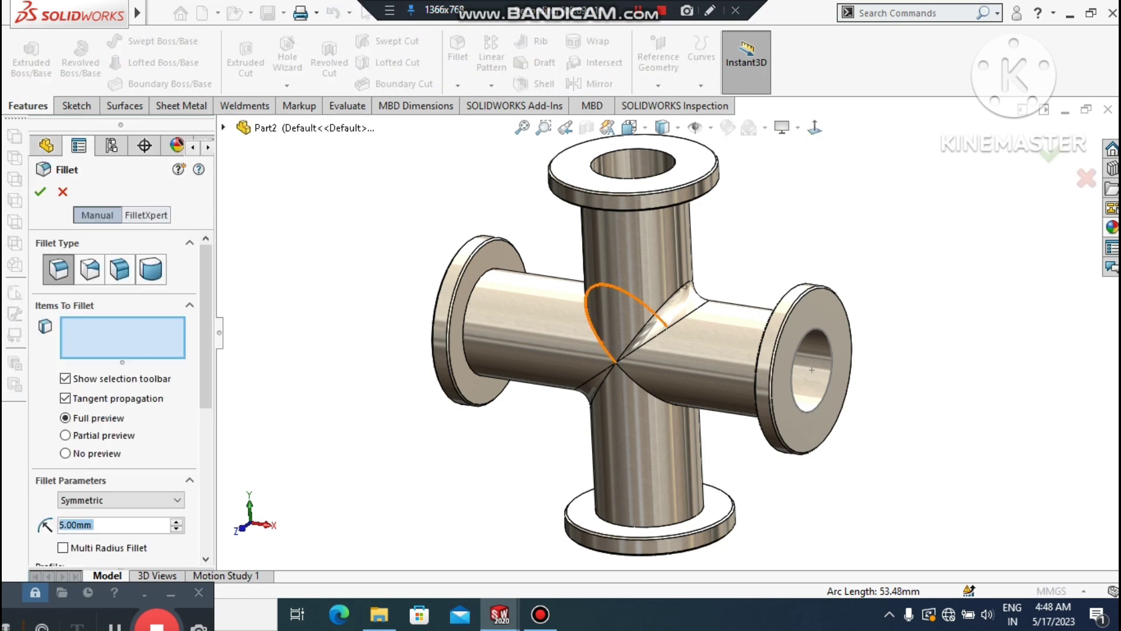
left_click(602, 343)
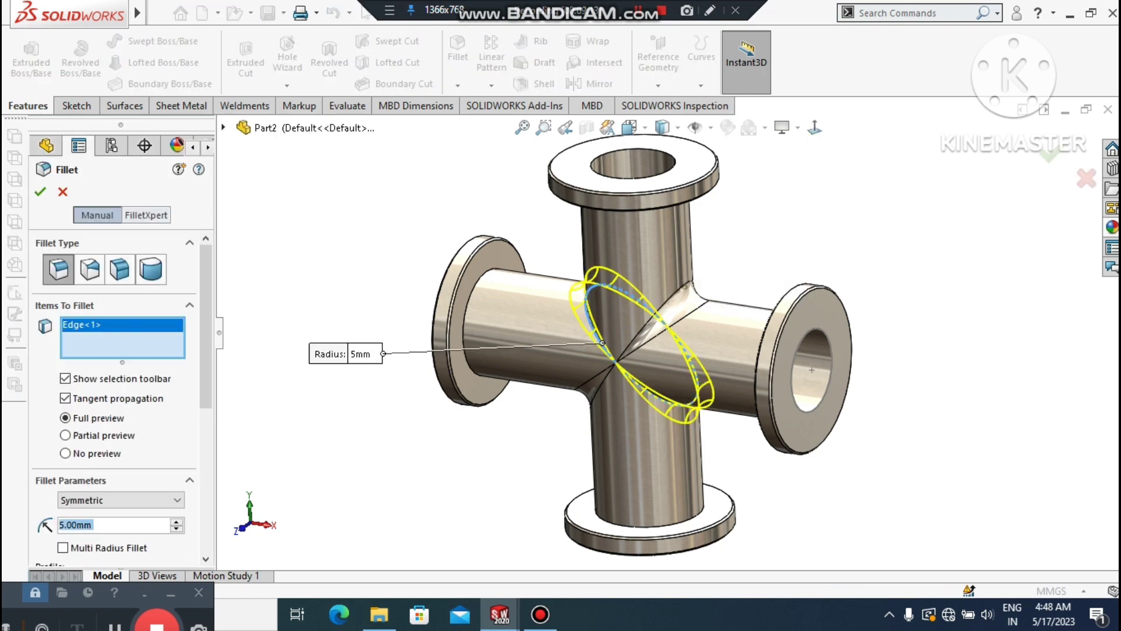
left_click(39, 192)
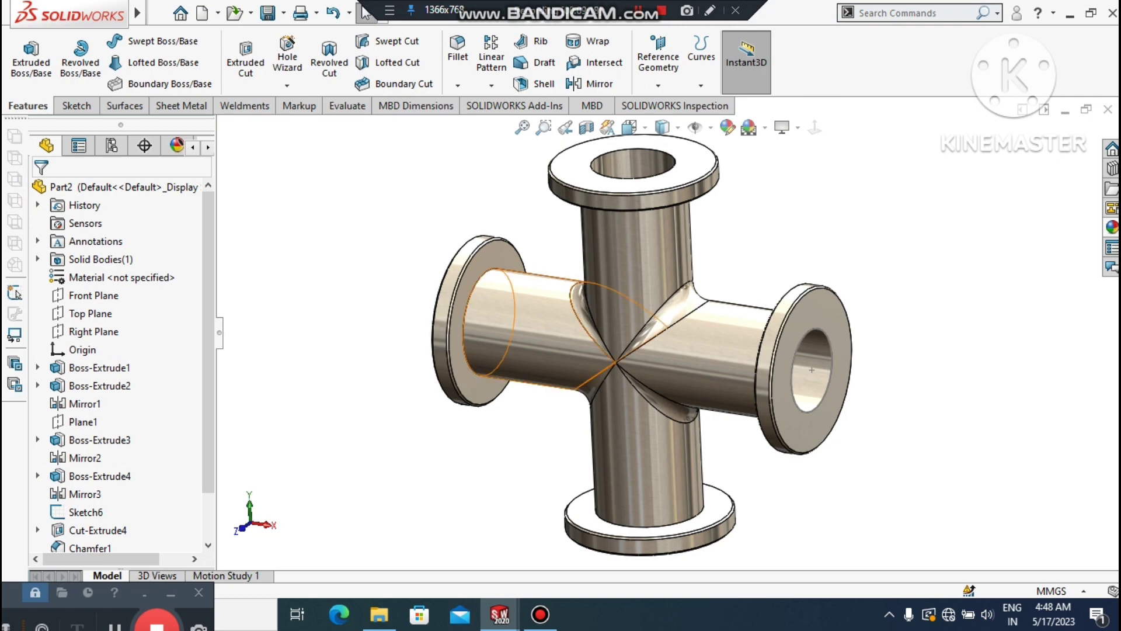
Fillet the four circular edges where the pipe branches meet the inner flange faces with a 3 mm radius.
left_click(451, 53)
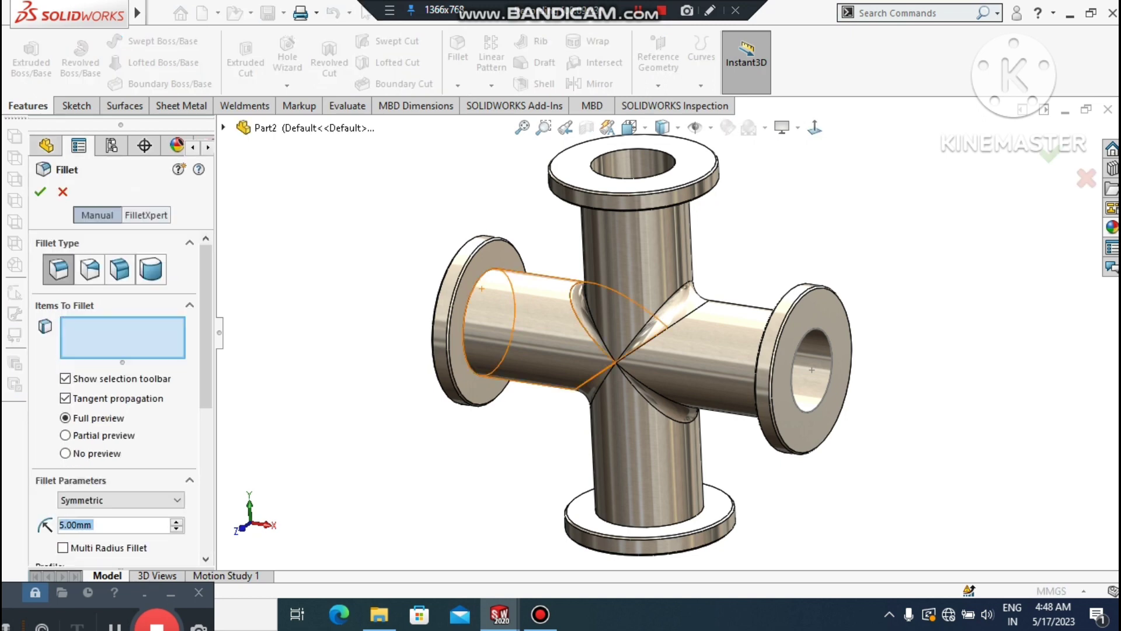
type("3")
key("Return")
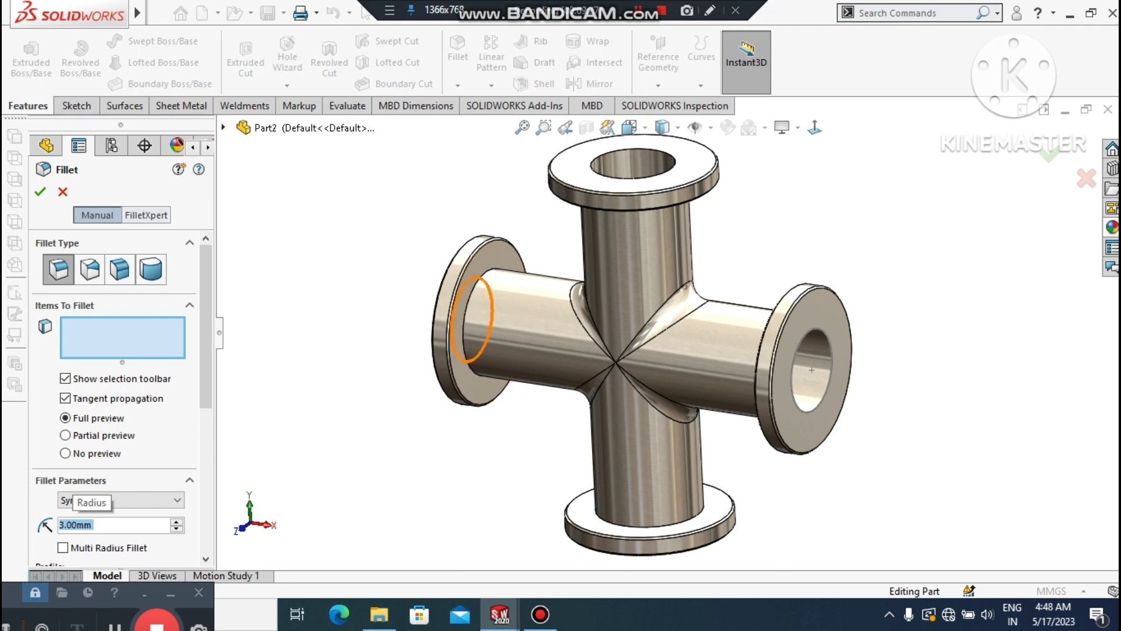
left_click(489, 269)
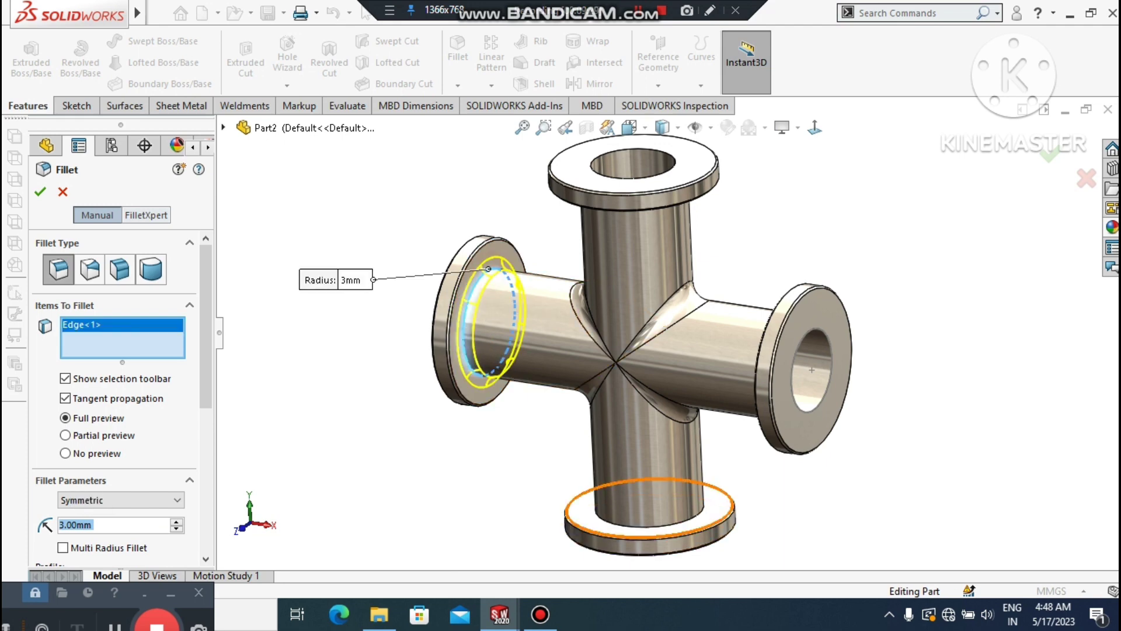
left_click(663, 524)
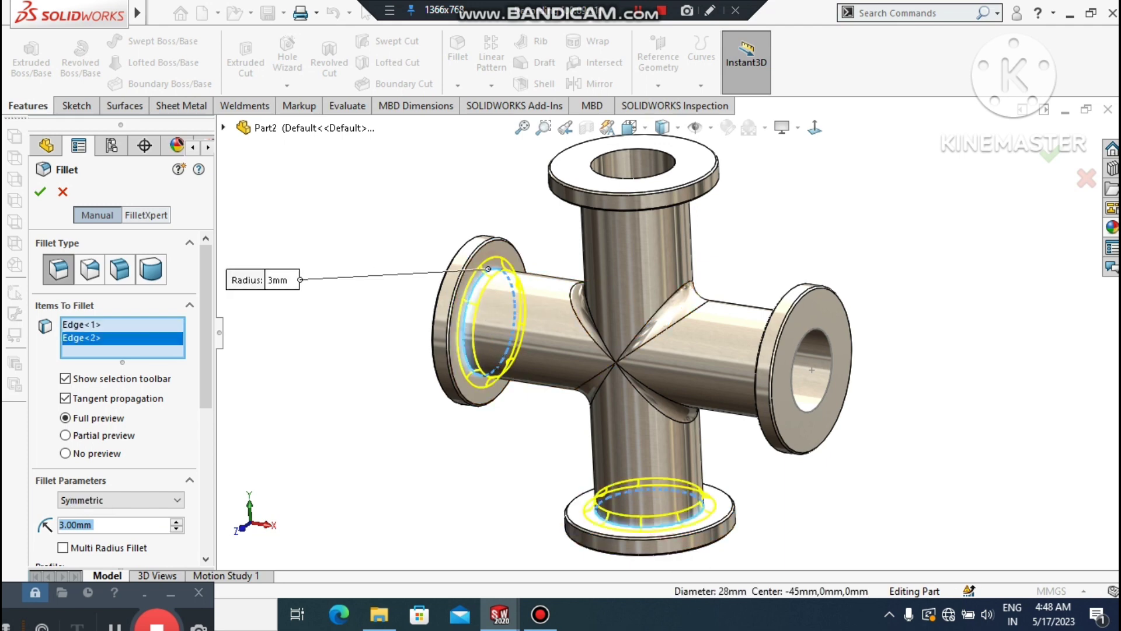
middle_click_drag(811, 370, 816, 369)
scroll(718, 318, "up", 1)
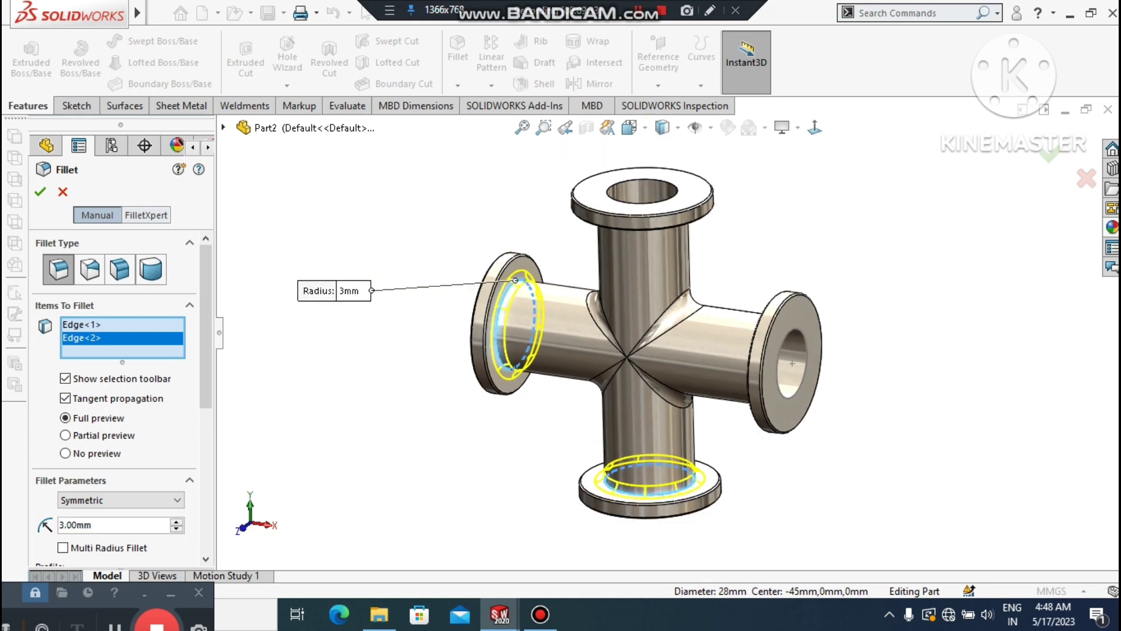
middle_click_drag(718, 326, 812, 302)
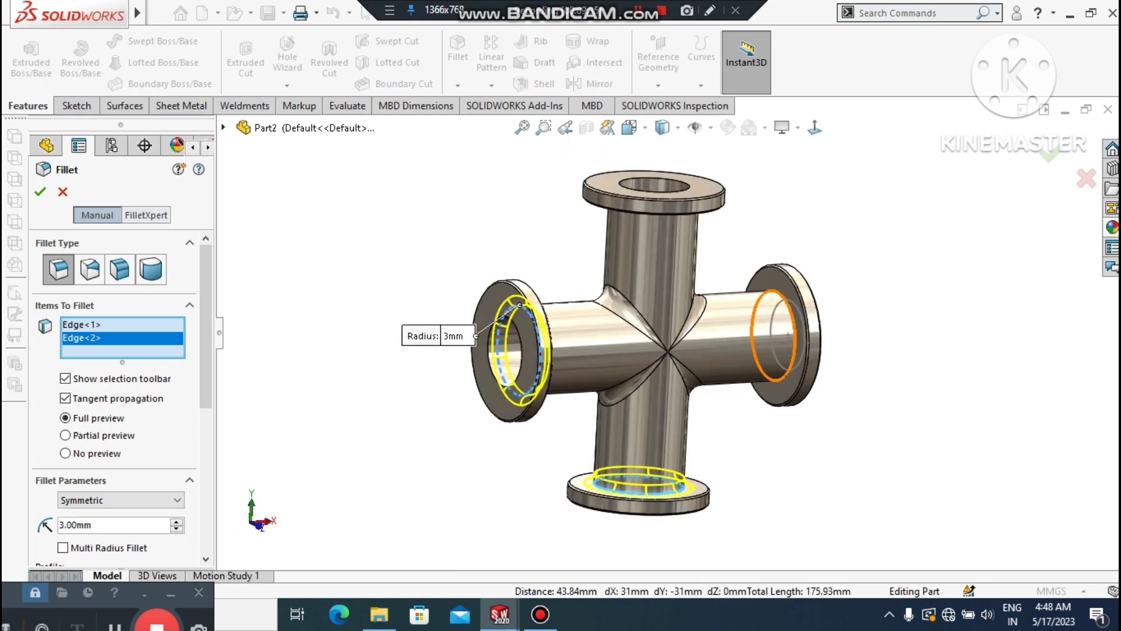
left_click(781, 298)
middle_click_drag(620, 275, 659, 199)
scroll(658, 193, "down", 3)
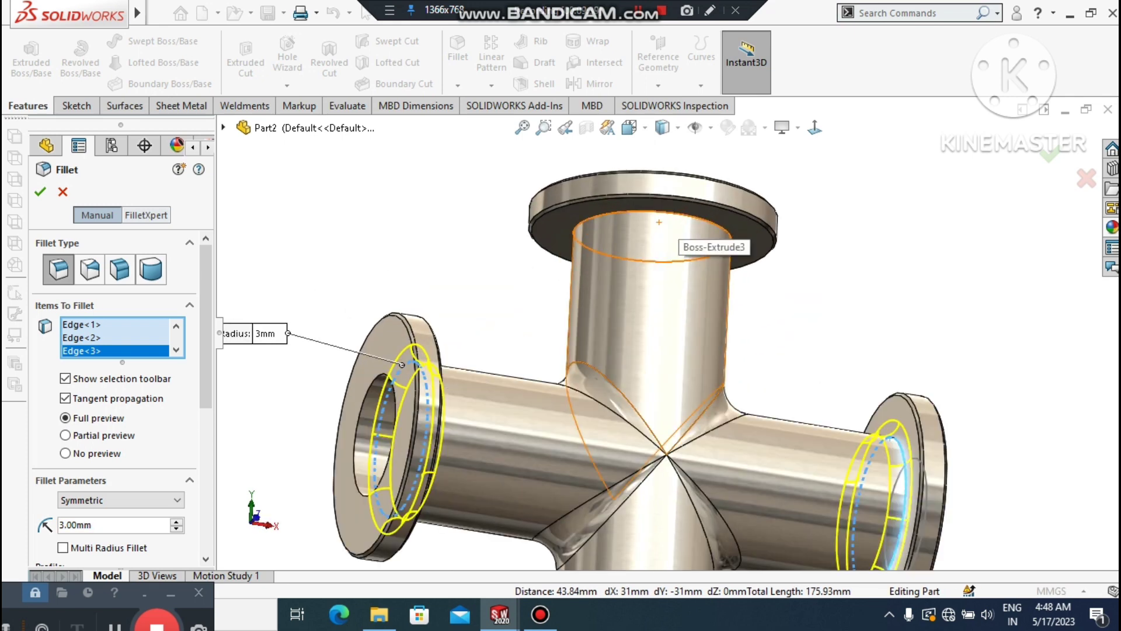
left_click(659, 221)
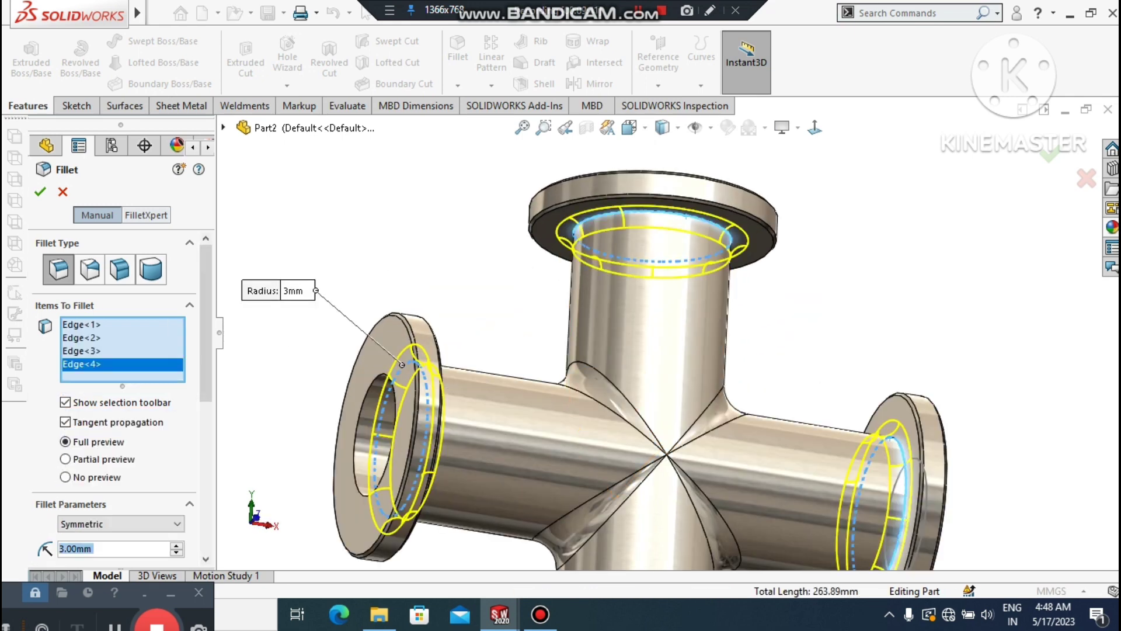
left_click(39, 191)
Chamfer the outer bore edges of all four flanges with a 0.5 mm distance at 45 degrees, selecting edges rather than bore faces.
scroll(668, 332, "up", 3)
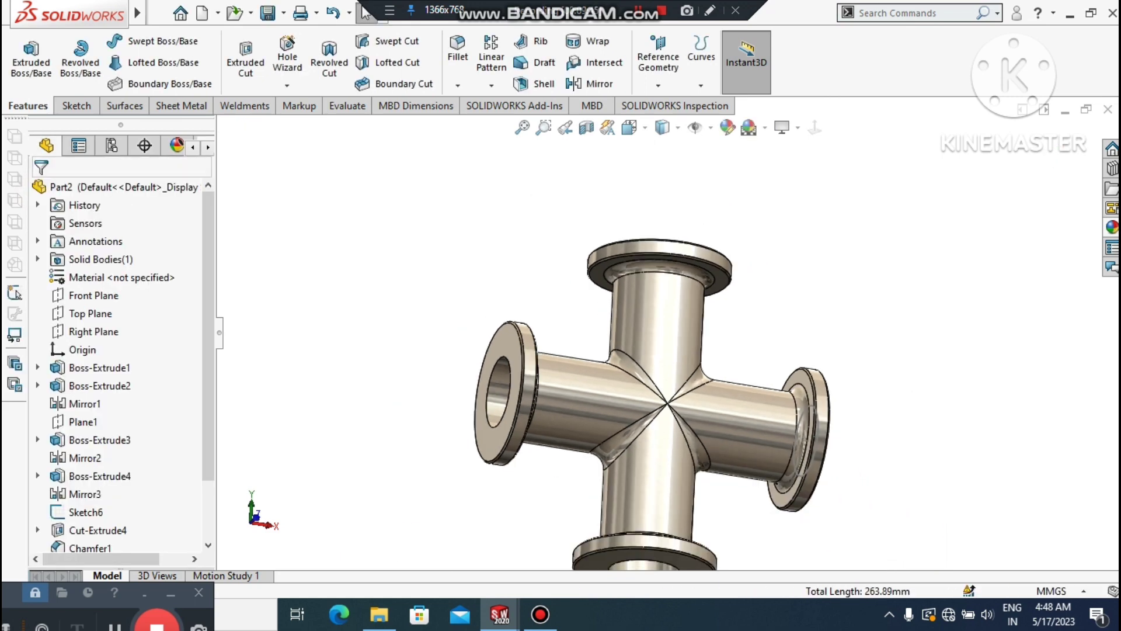
middle_click_drag(668, 403, 660, 298)
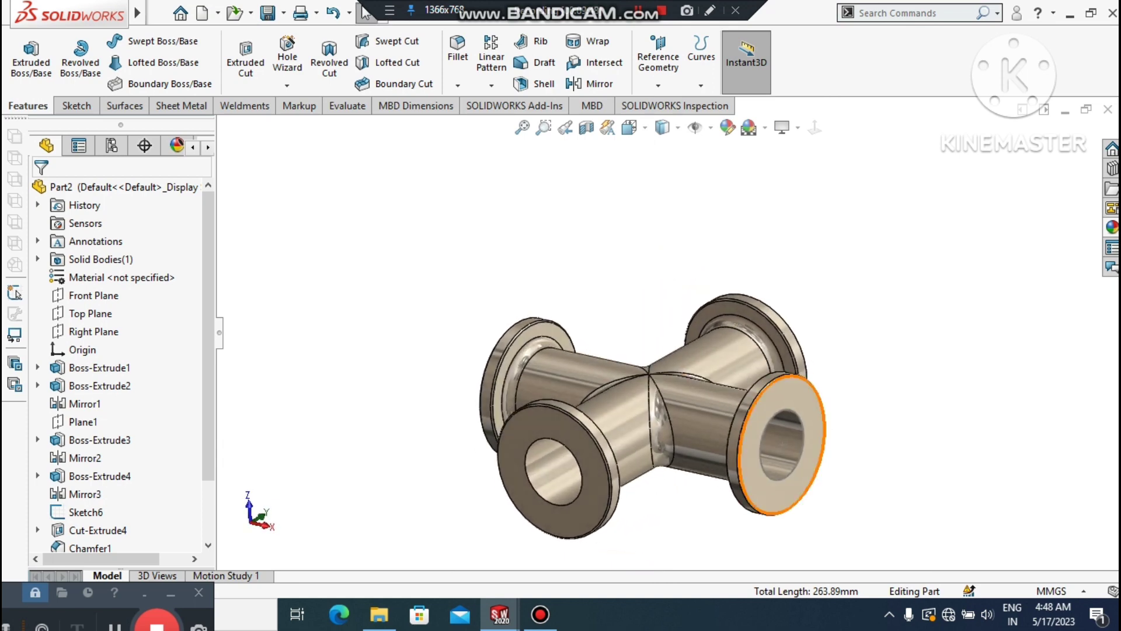
scroll(783, 455, "down", 2)
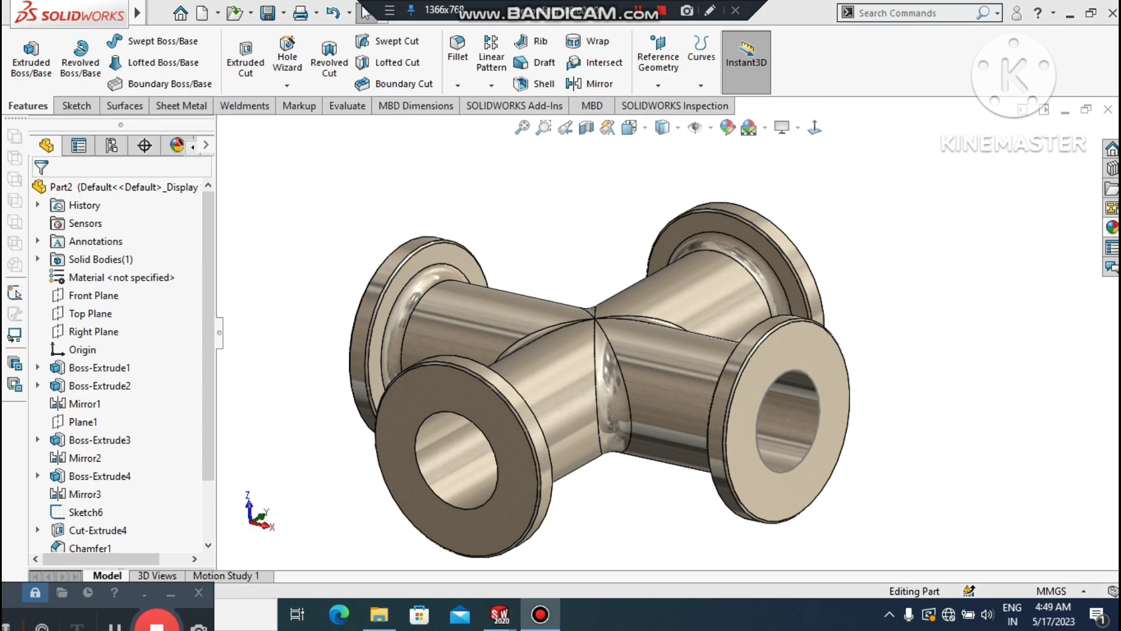
left_click(458, 85)
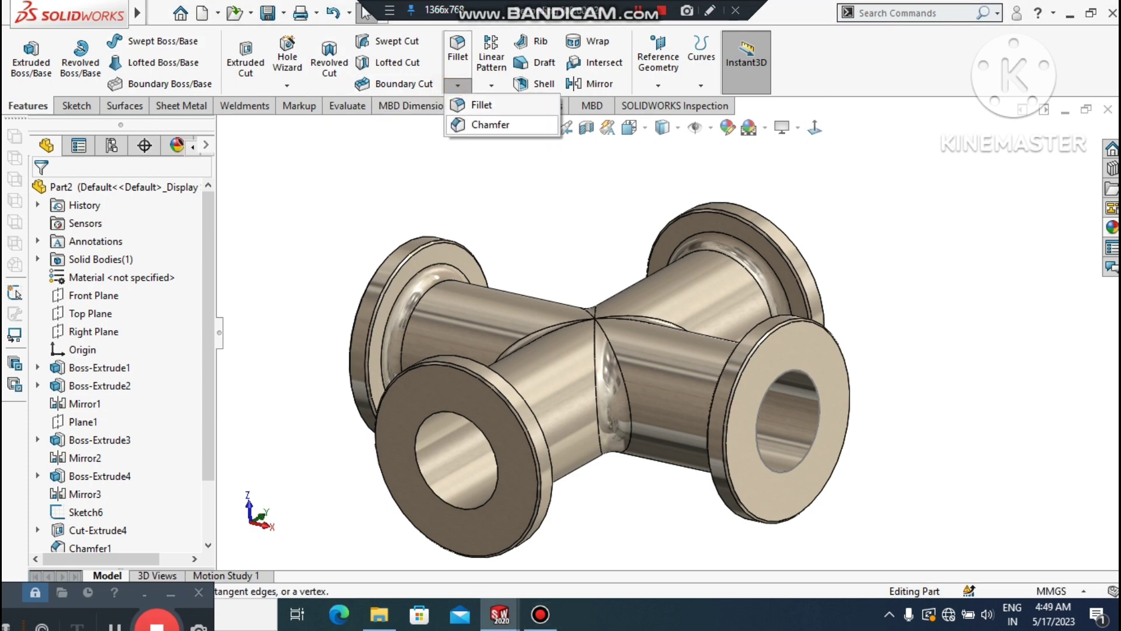
left_click(489, 124)
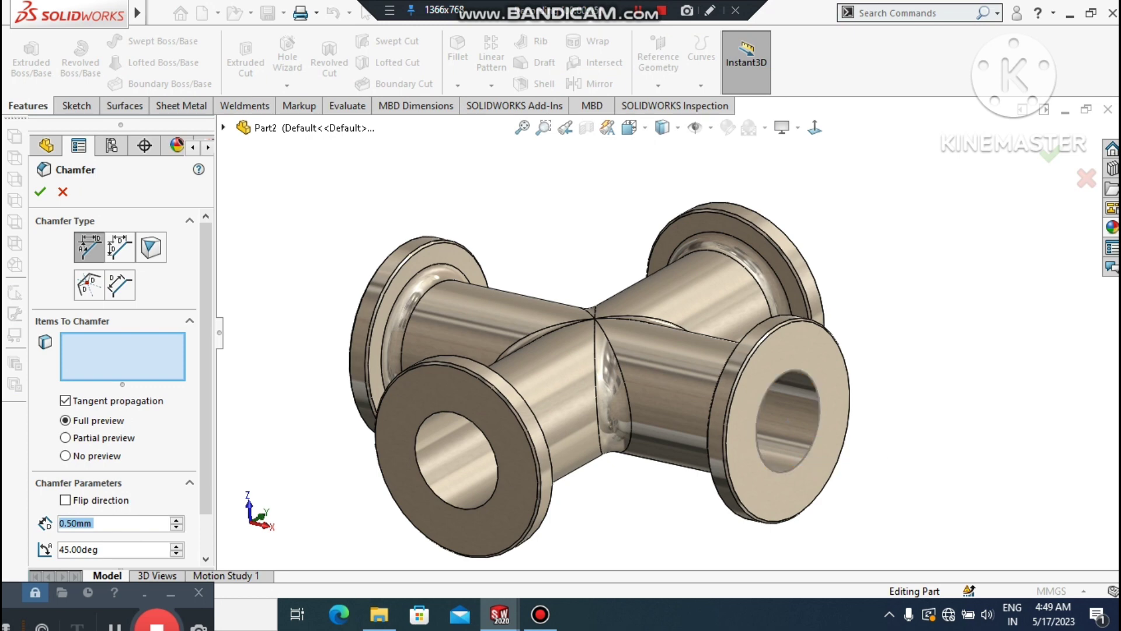
left_click(792, 413)
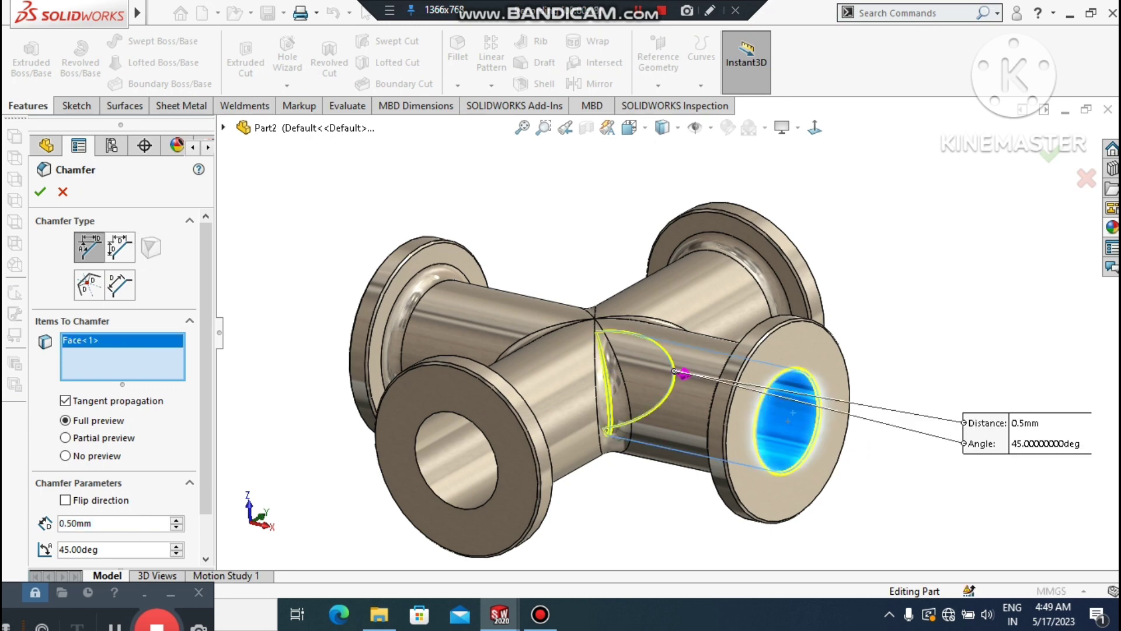
right_click(106, 343)
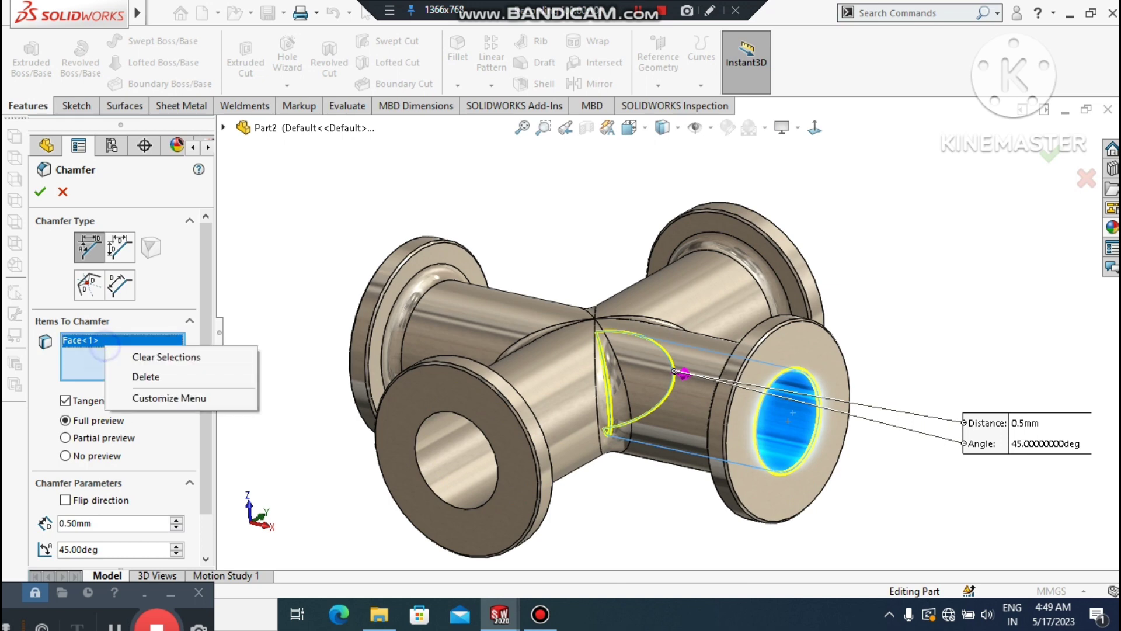
left_click(147, 373)
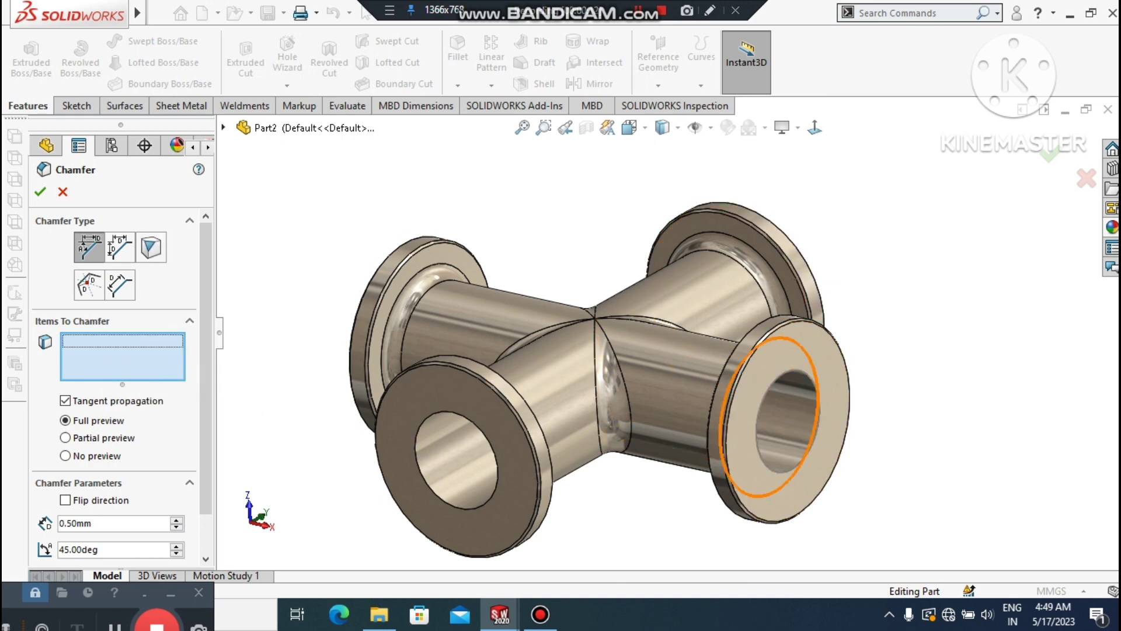
left_click(782, 372)
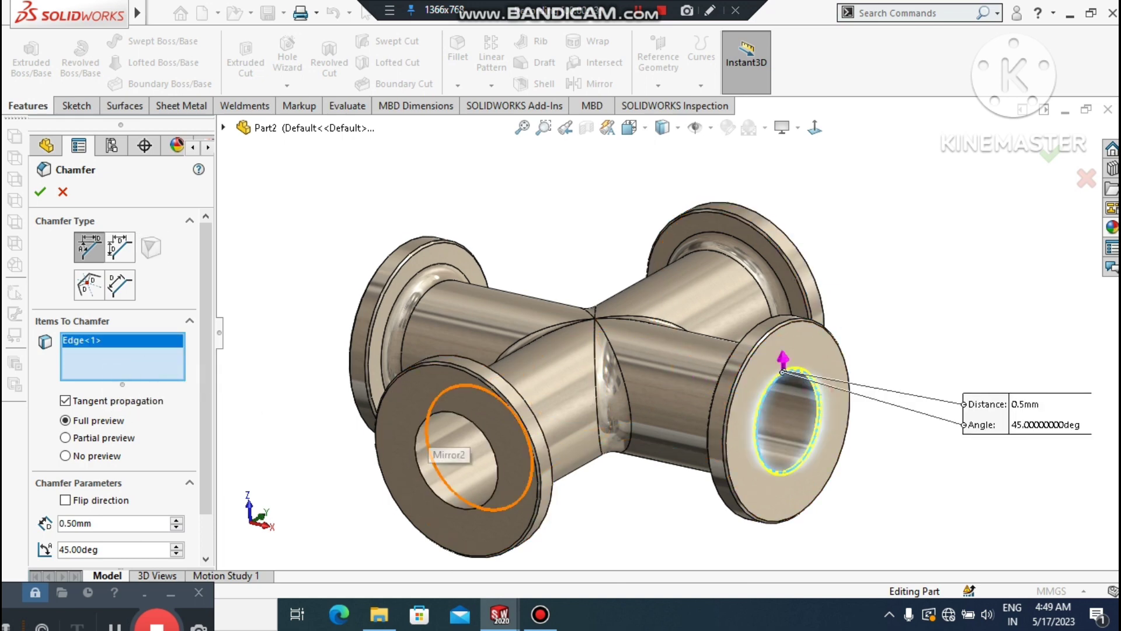
left_click(461, 507)
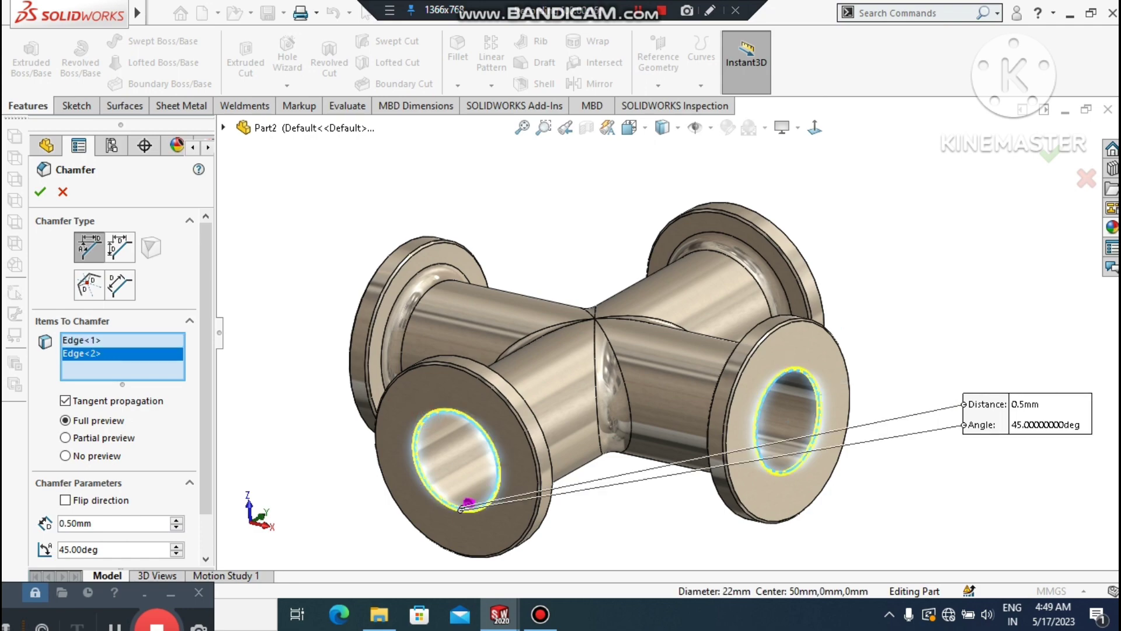
middle_click_drag(444, 409, 742, 490)
scroll(817, 321, "up", 2)
middle_click_drag(817, 321, 759, 281)
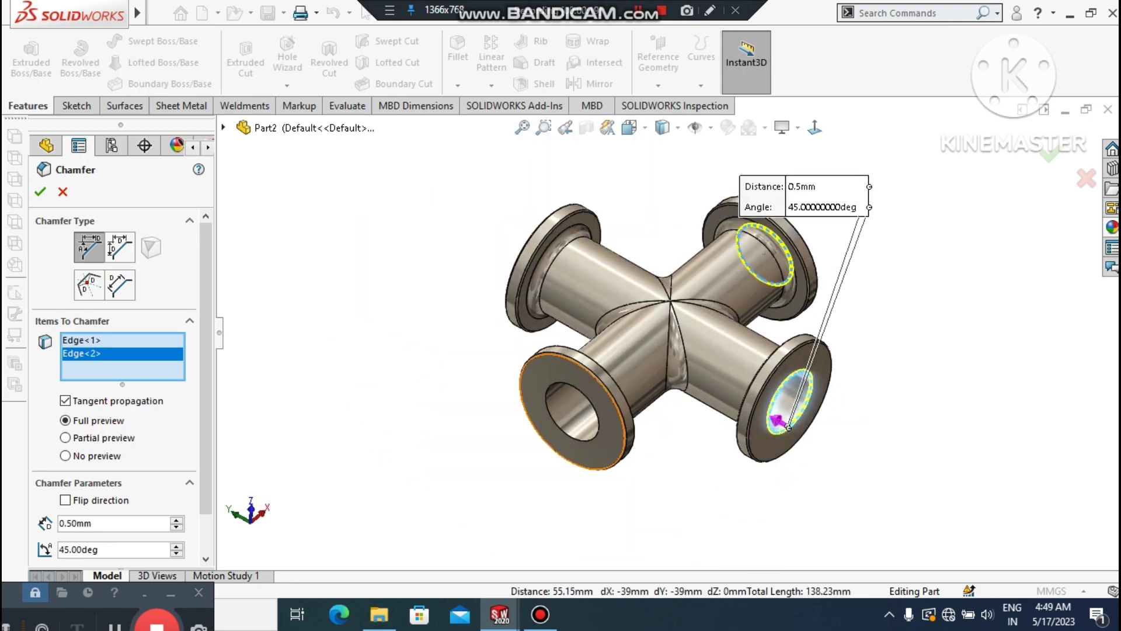
left_click(554, 418)
middle_click_drag(555, 418, 710, 401)
scroll(546, 354, "down", 3)
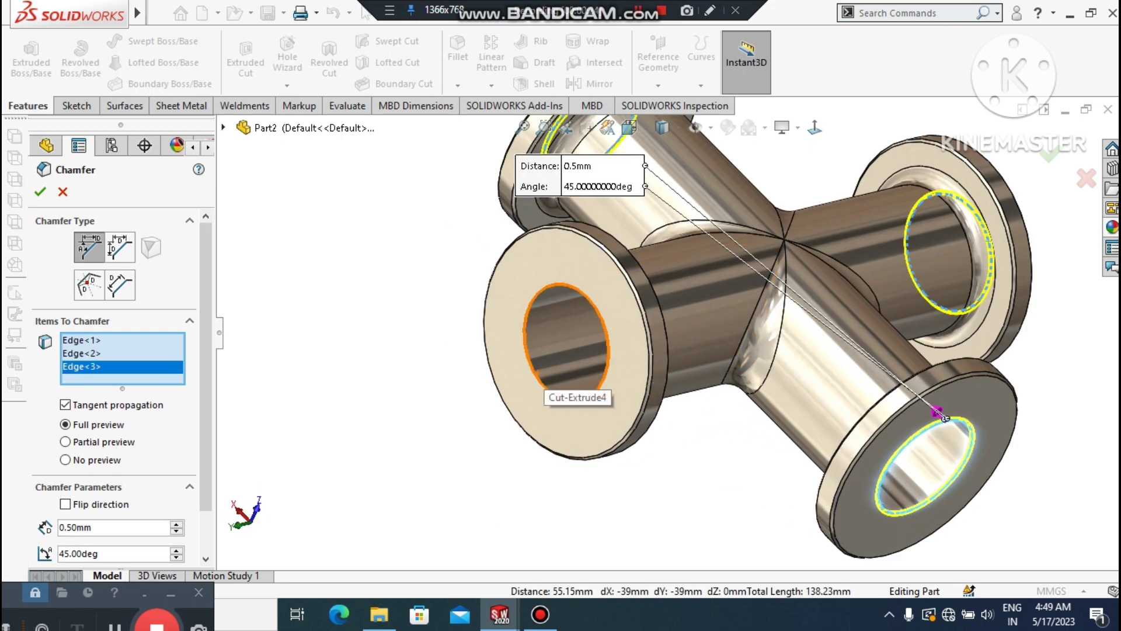
left_click(543, 390)
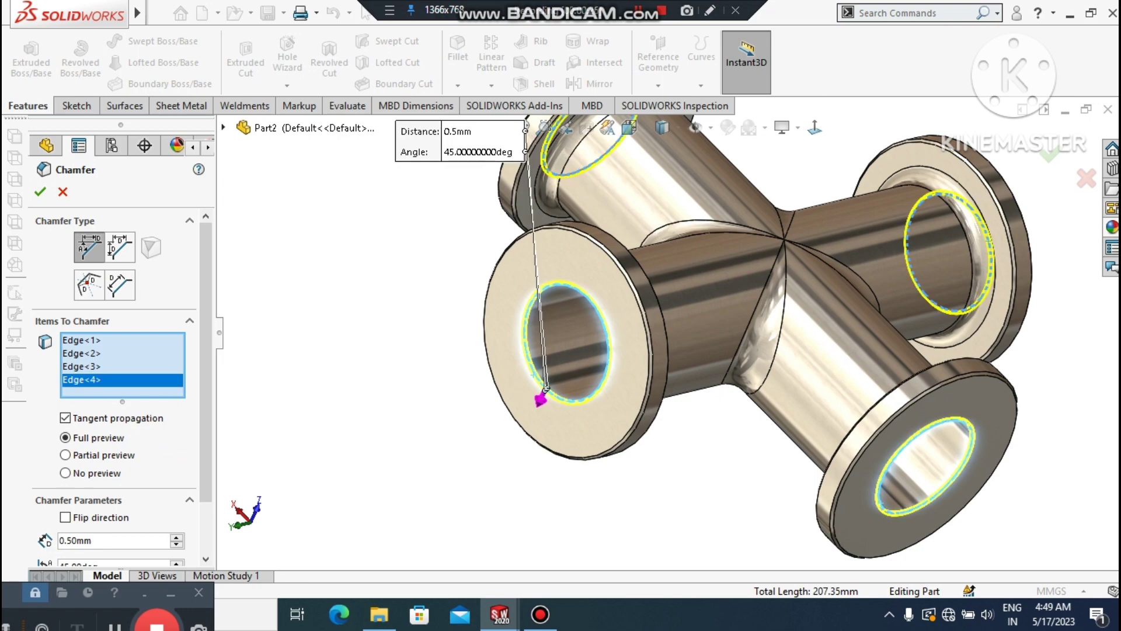
key("Return")
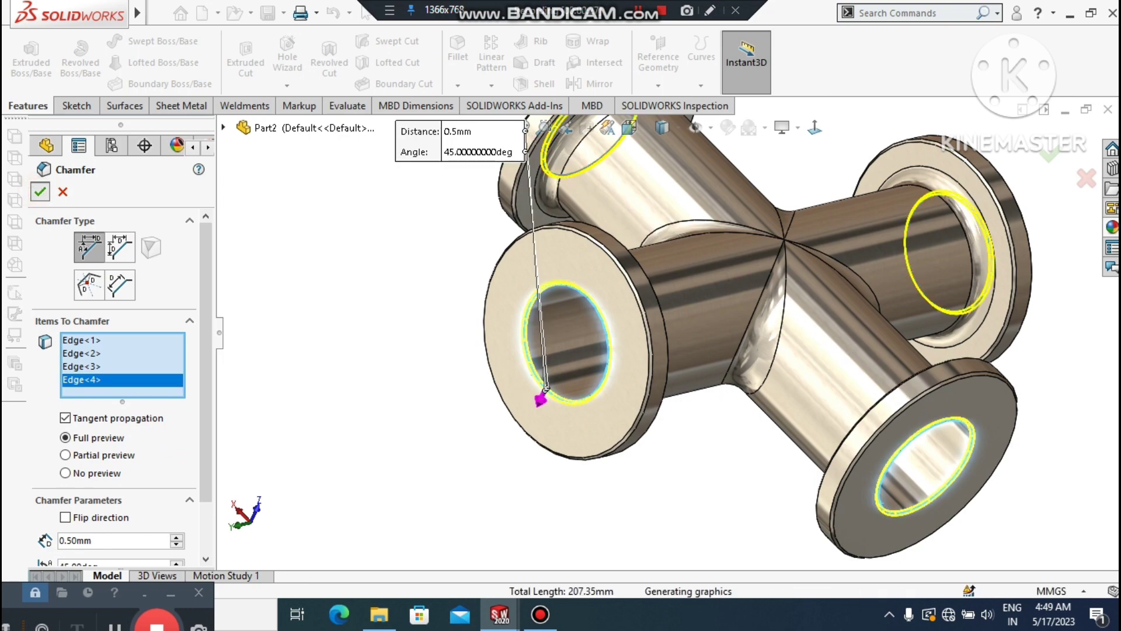
Start a 20 mm blind Metric Die M24x3.0 cut thread on the outer bore edge of the front-left flange.
mouse_move(730, 304)
middle_mouse_down()
mouse_move(701, 315)
mouse_move(700, 251)
mouse_move(718, 309)
middle_mouse_up()
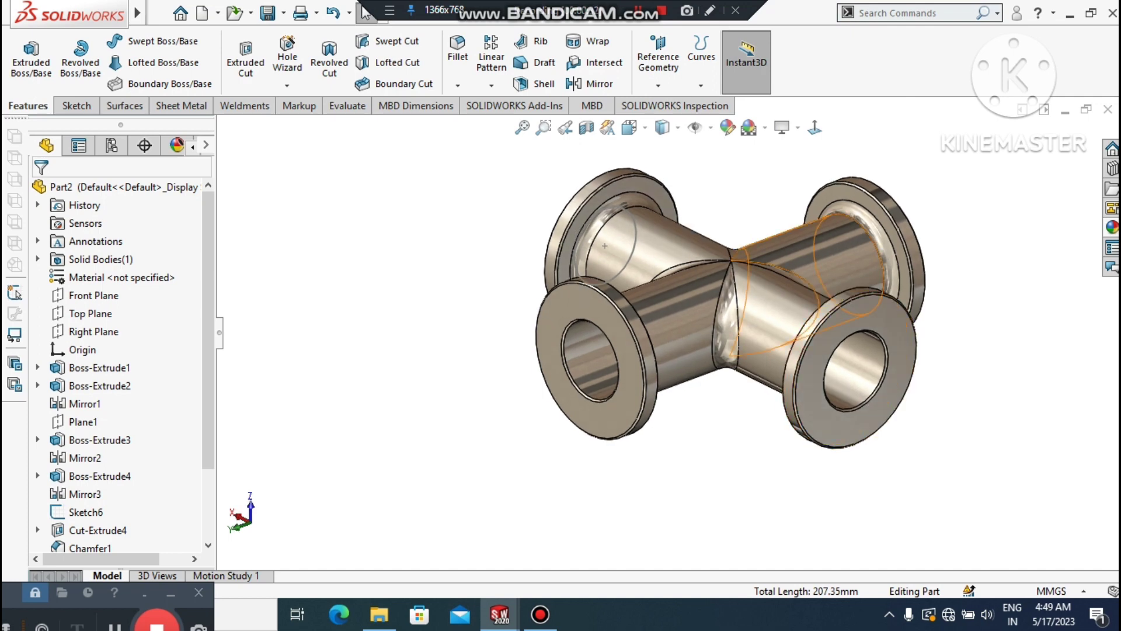
scroll(897, 269, "down", 2)
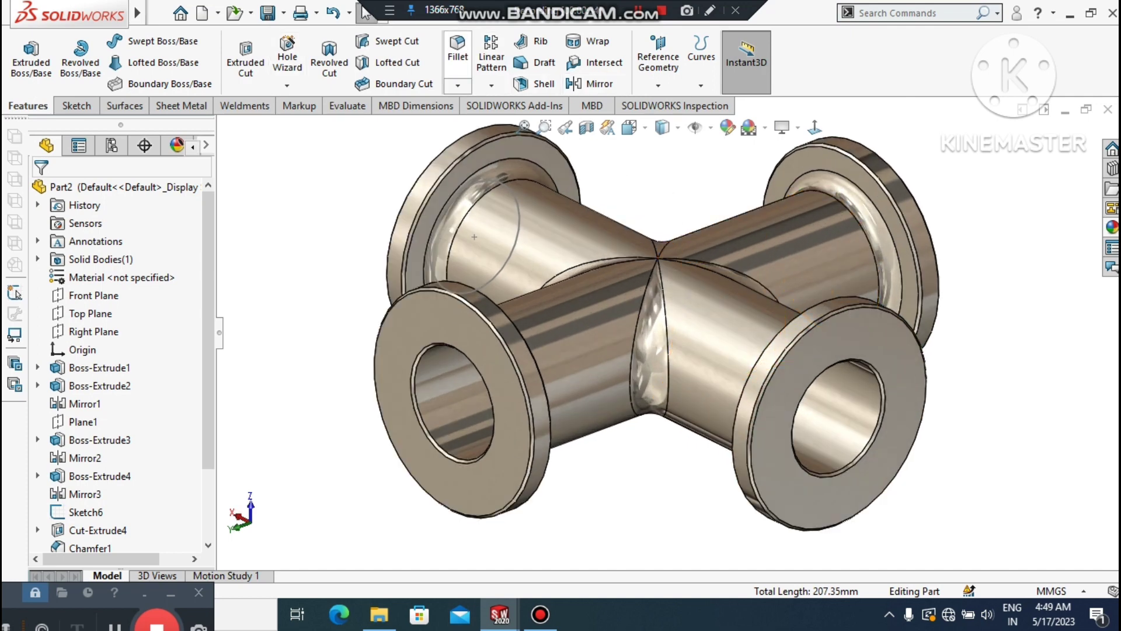
left_click(287, 86)
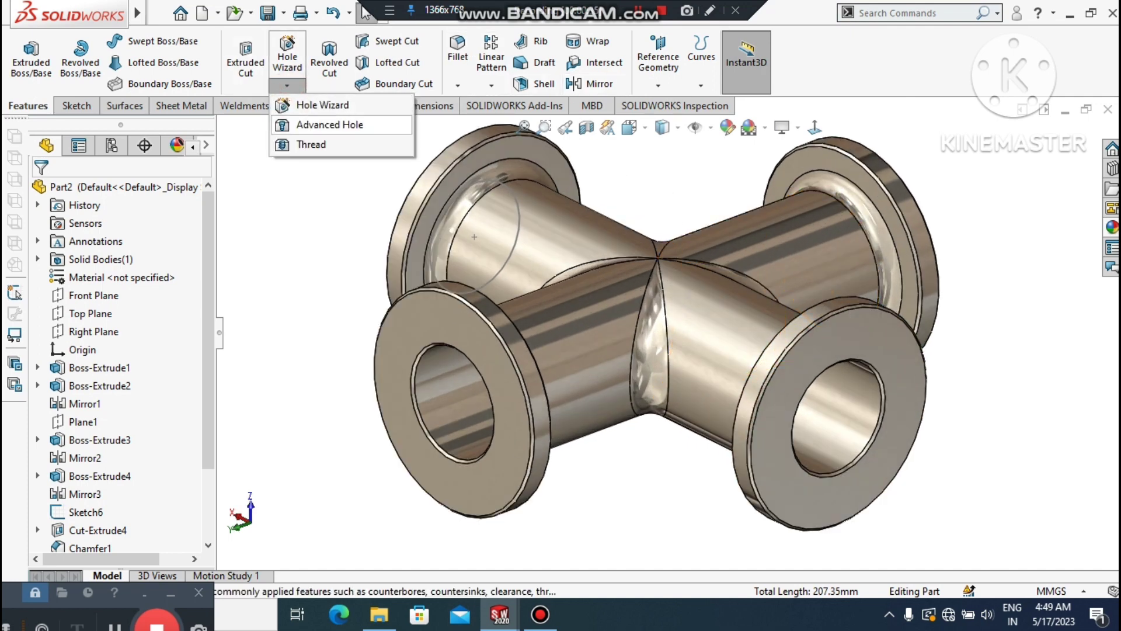
left_click(287, 148)
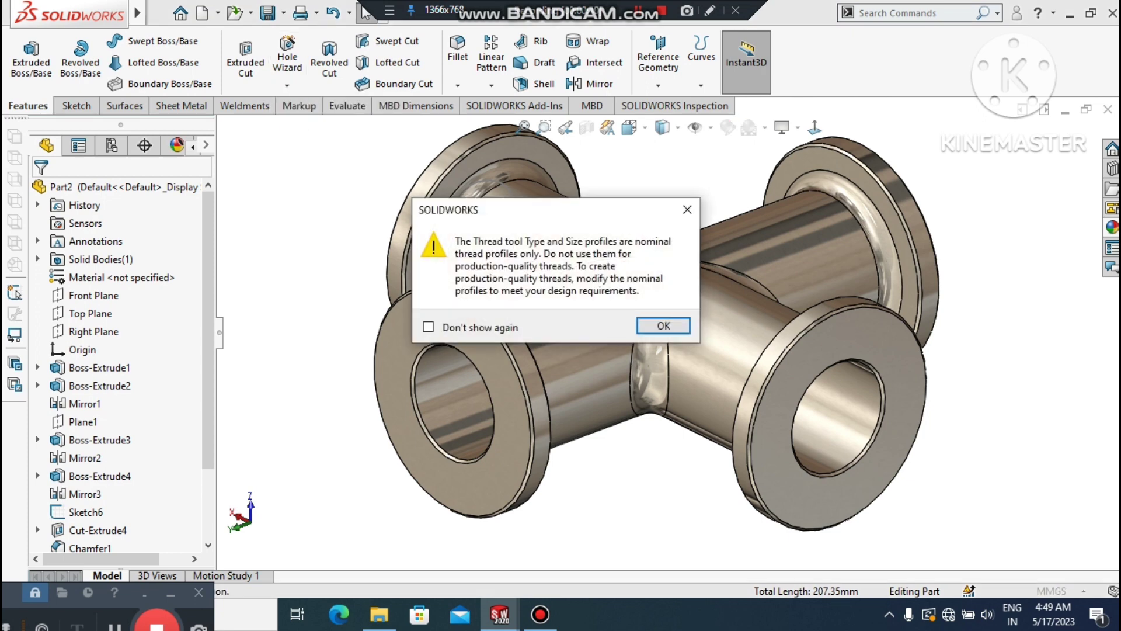
left_click(663, 326)
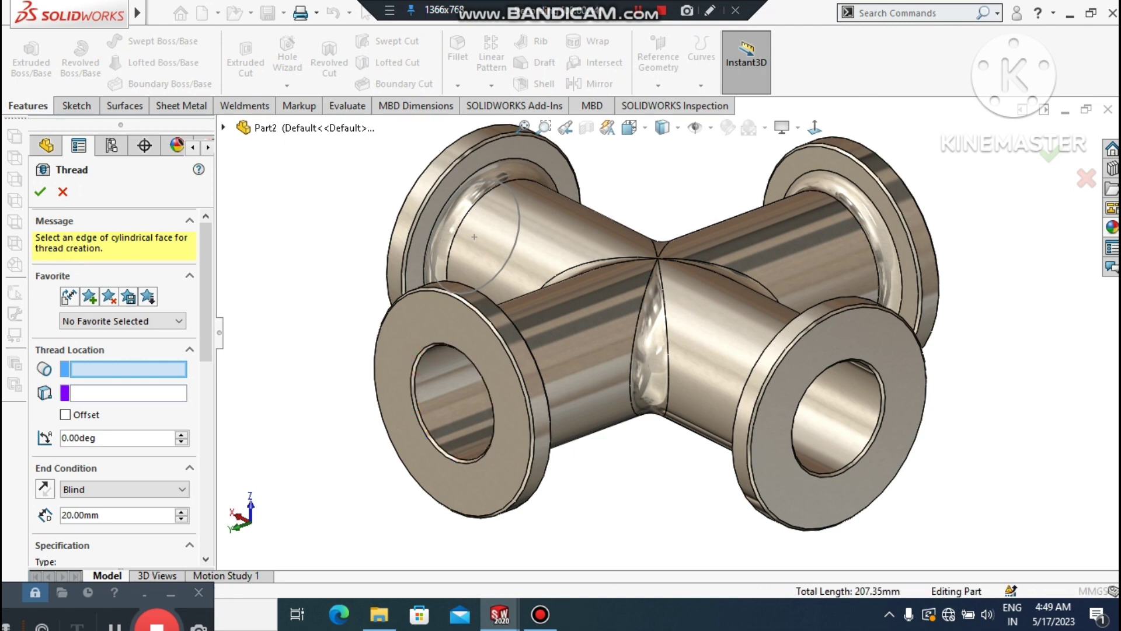
left_click(492, 409)
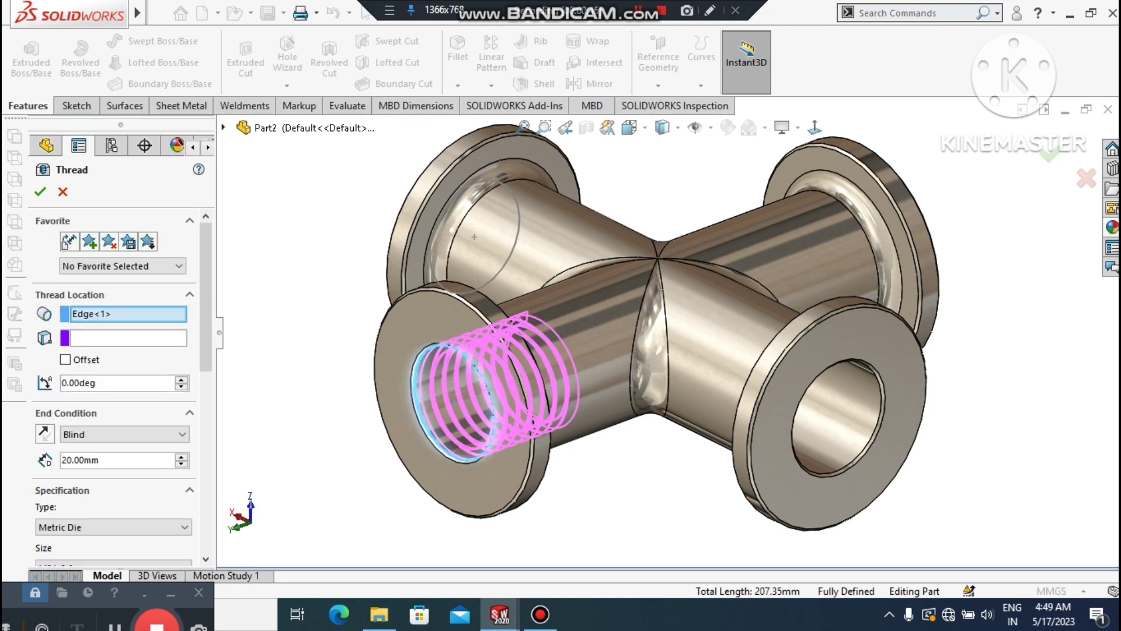
scroll(117, 385, "down", 4)
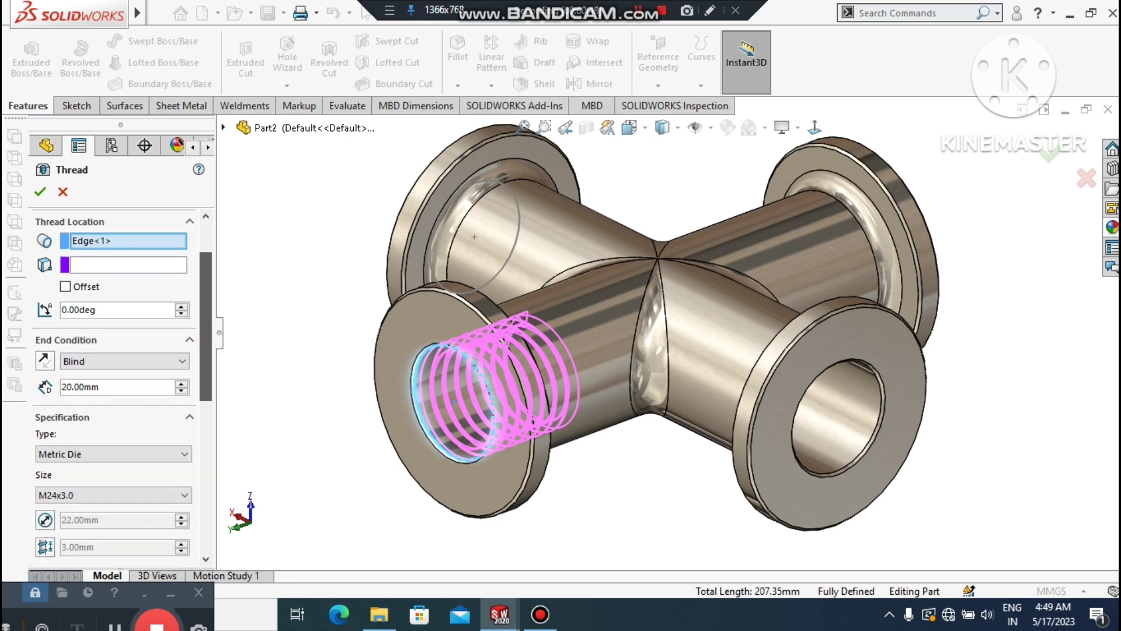
left_click_drag(205, 339, 205, 302)
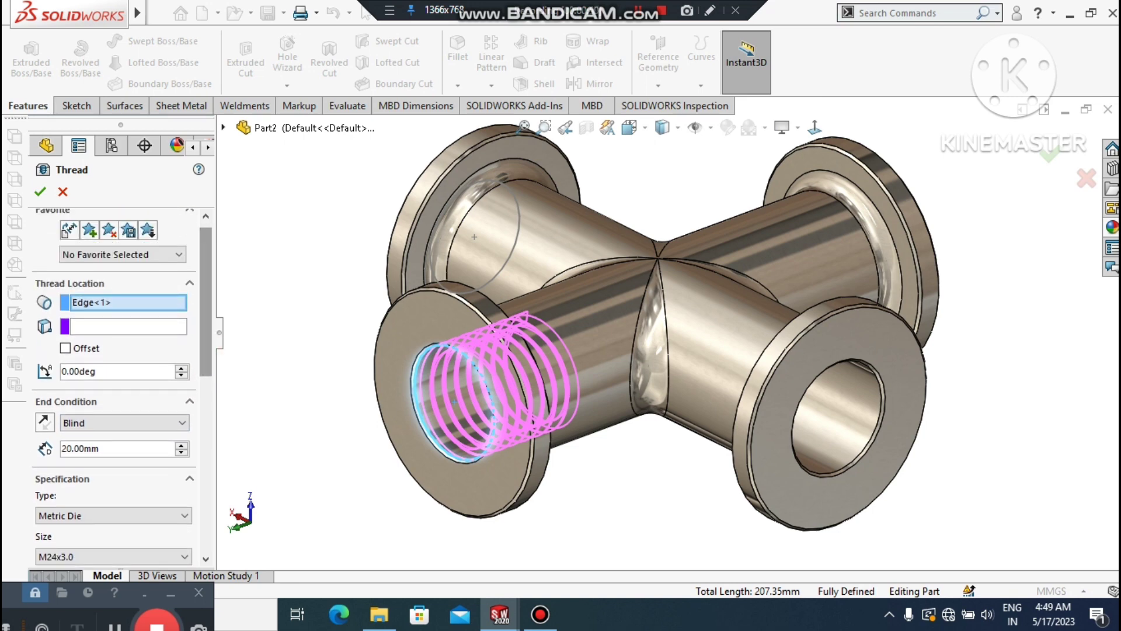
Offset the front-left bore's thread start outward by 5 mm in the reversed direction and maintain the thread length.
left_click(66, 348)
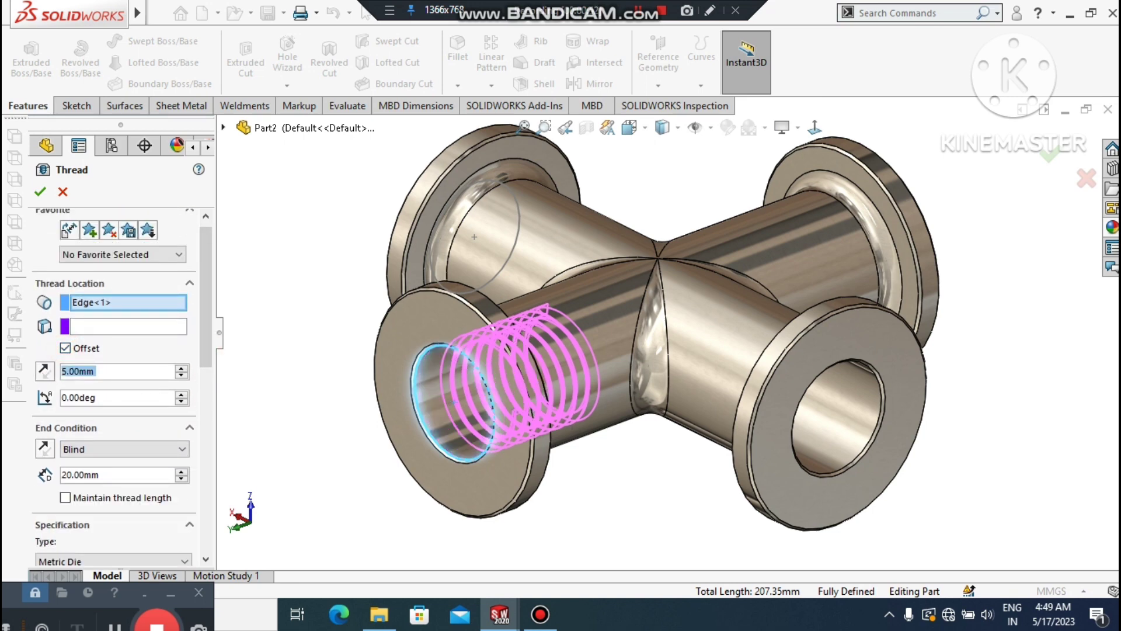
left_click(44, 370)
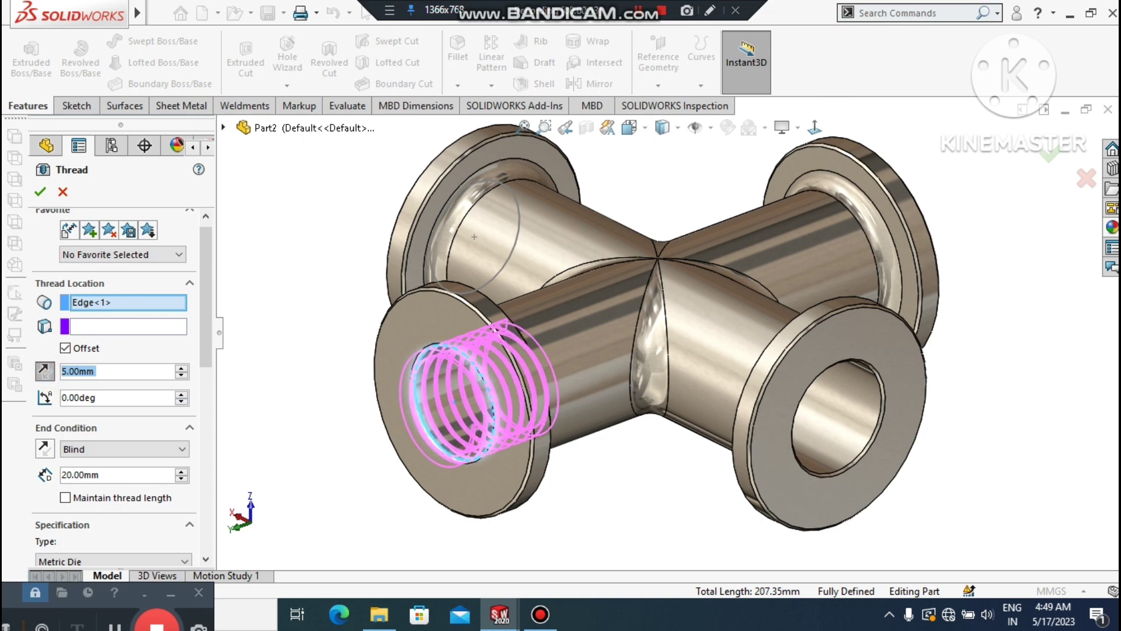
scroll(116, 385, "down", 3)
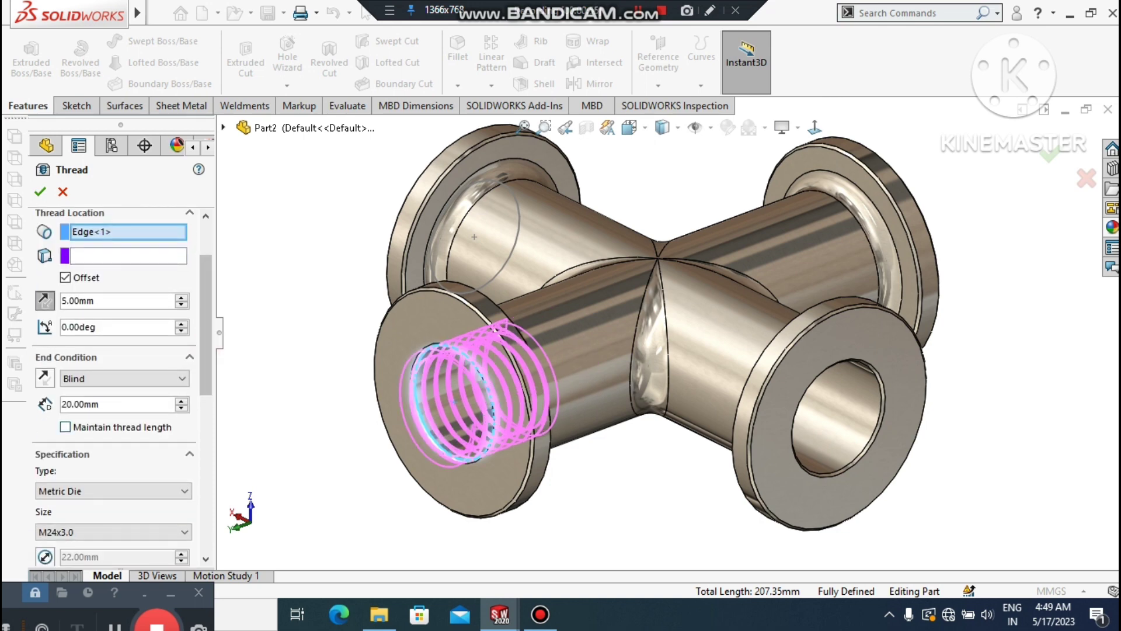
left_click(65, 427)
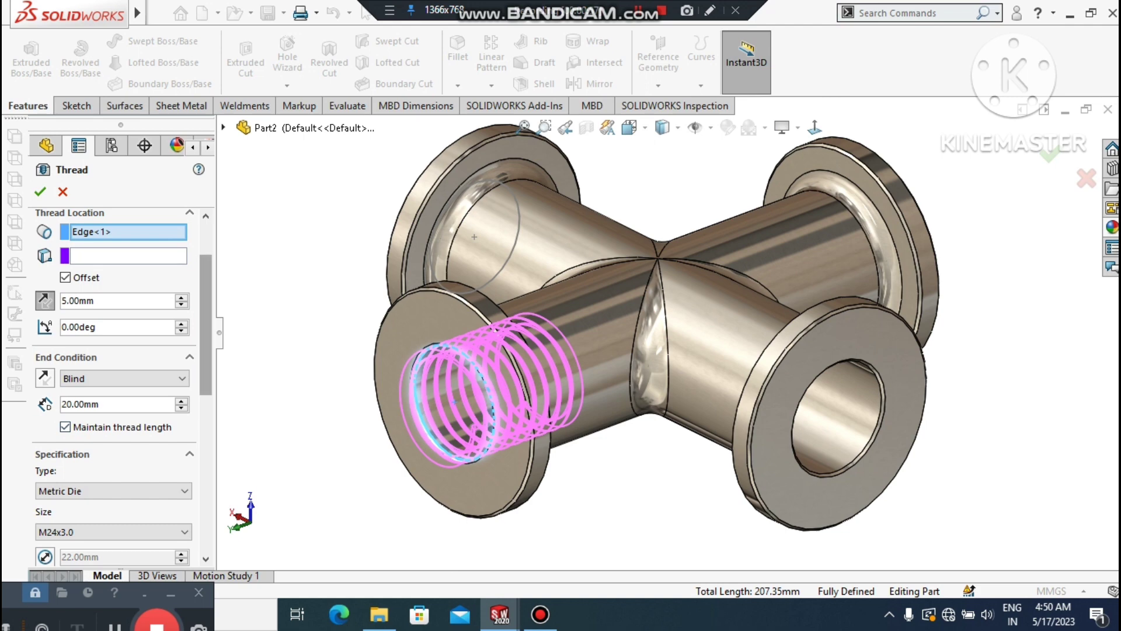
left_click_drag(204, 380, 202, 471)
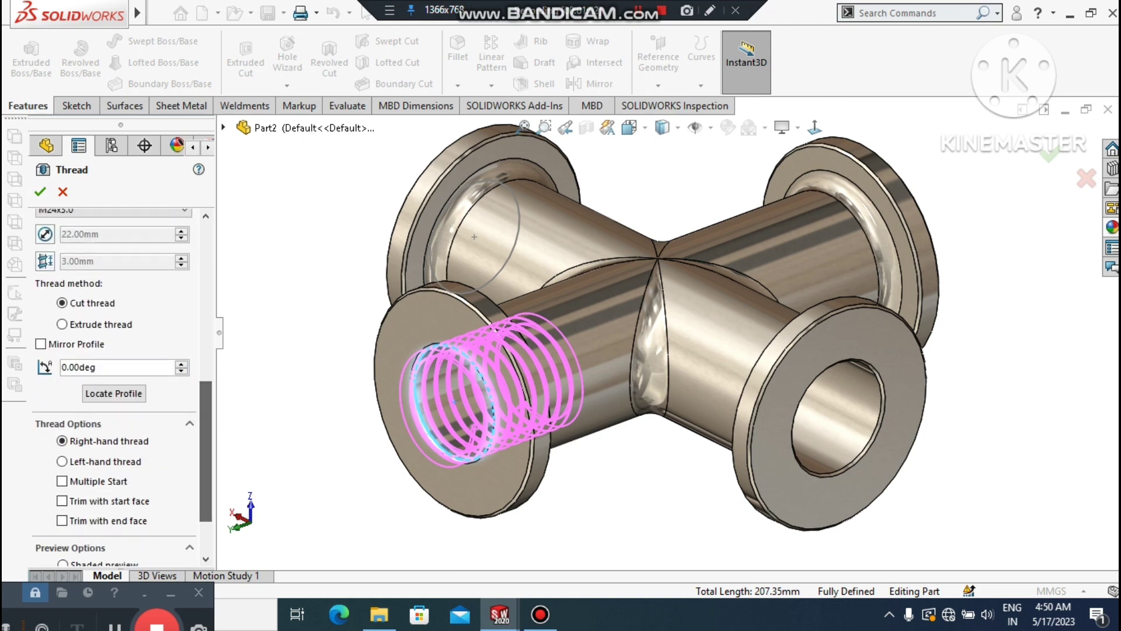
Mirror the thread profile horizontally and cut the thread in the front-left flange bore.
left_click(40, 343)
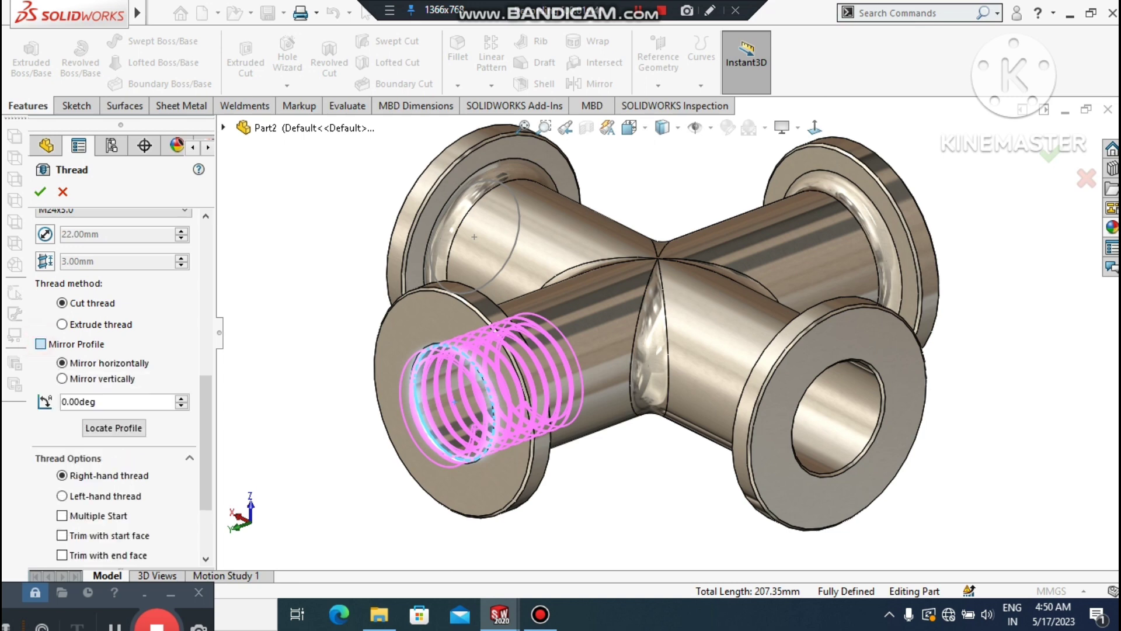
left_click(39, 343)
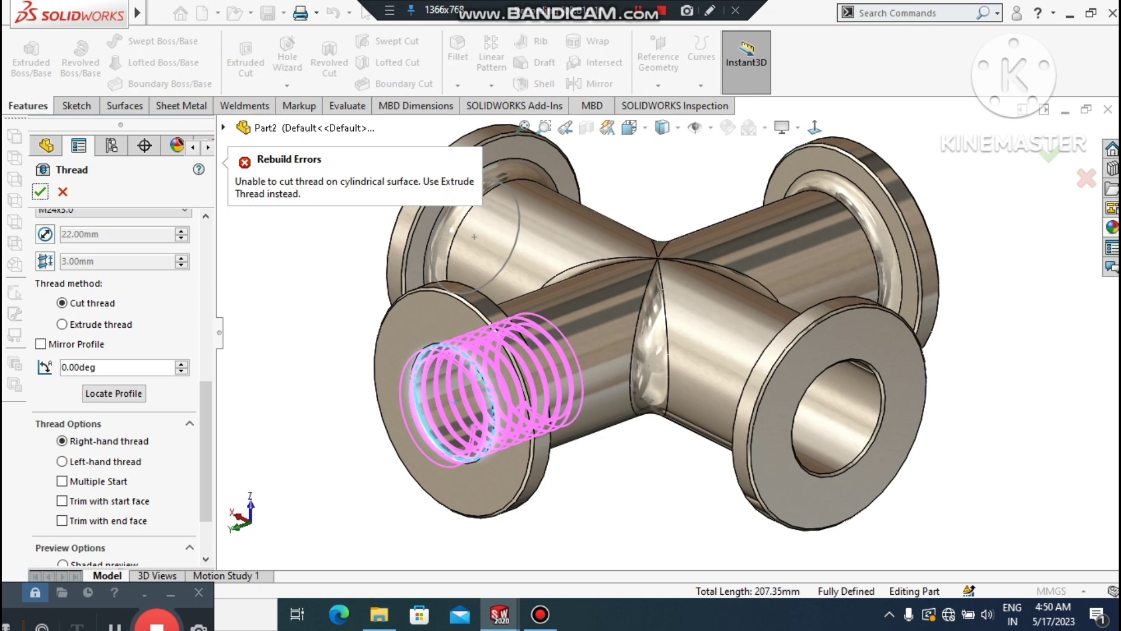
left_click(40, 344)
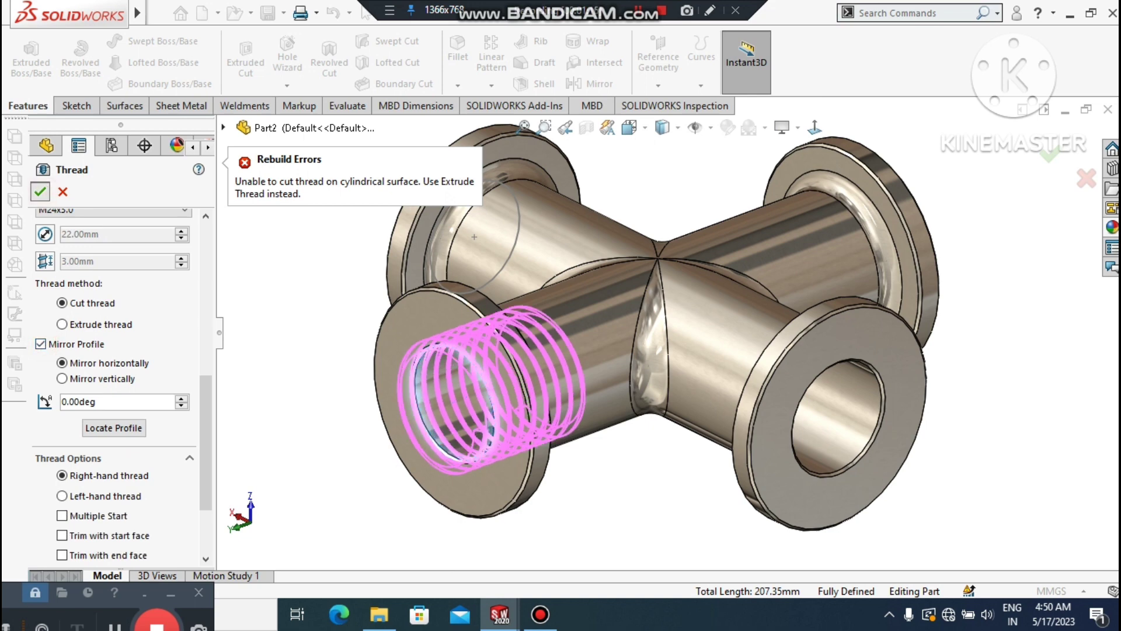
left_click(39, 191)
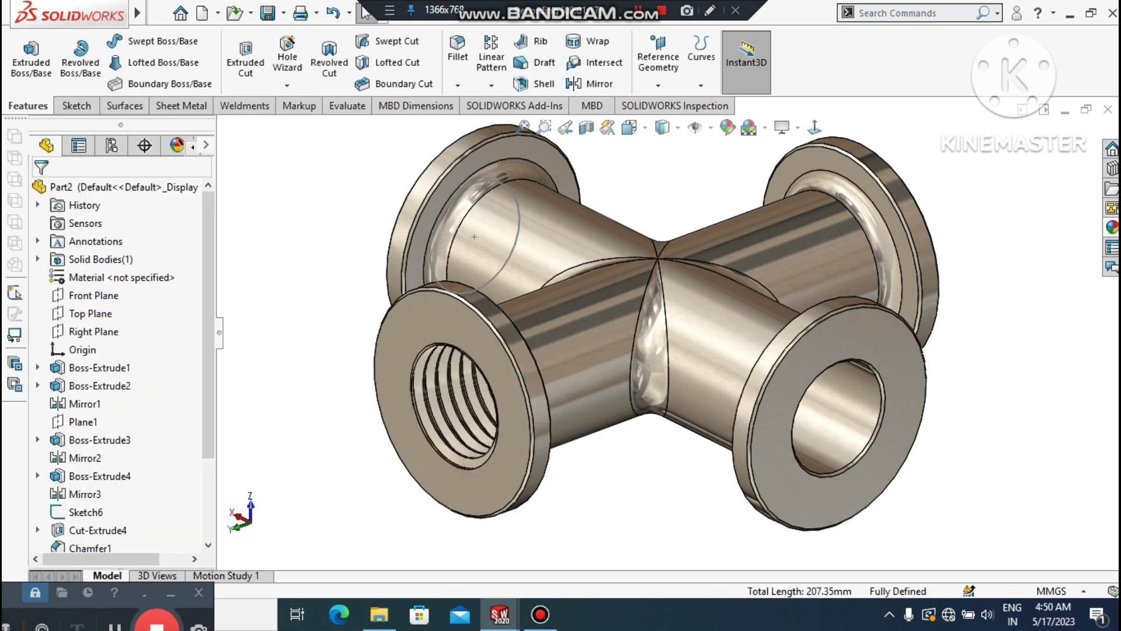
Start a second 20 mm blind Metric Die cut thread on the outer bore edge of the front-right flange.
key("f")
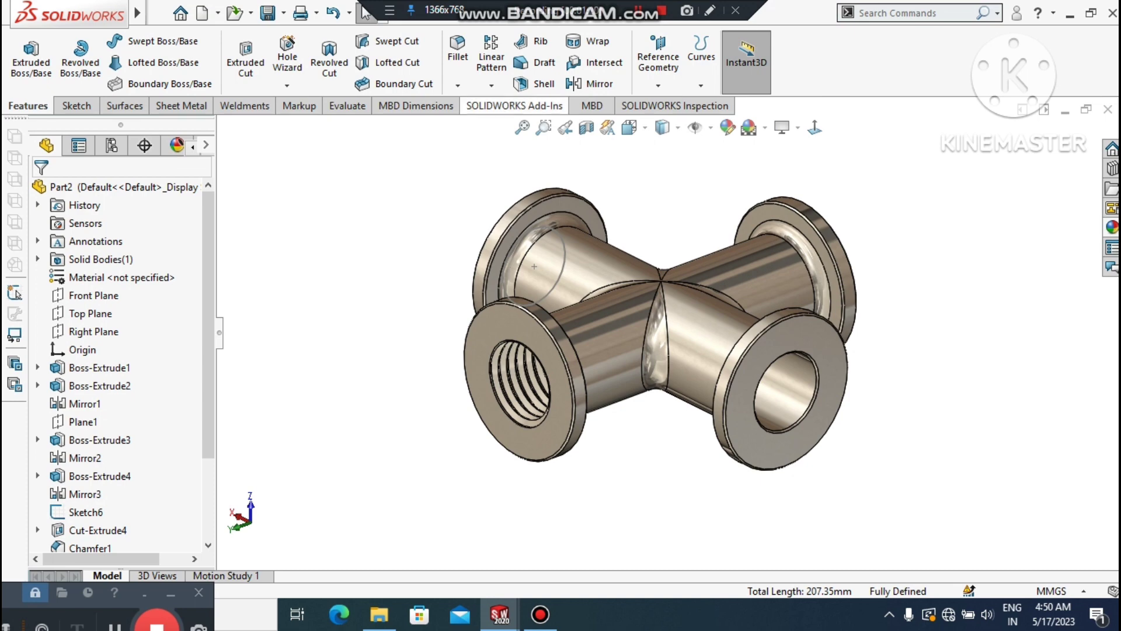
left_click(287, 85)
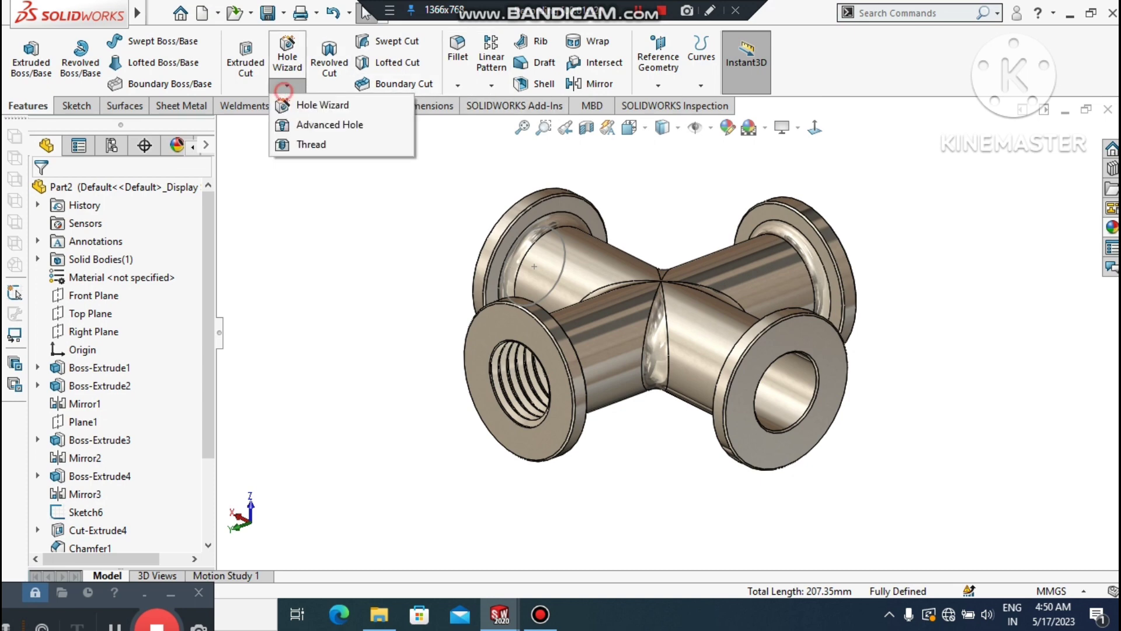
left_click(298, 144)
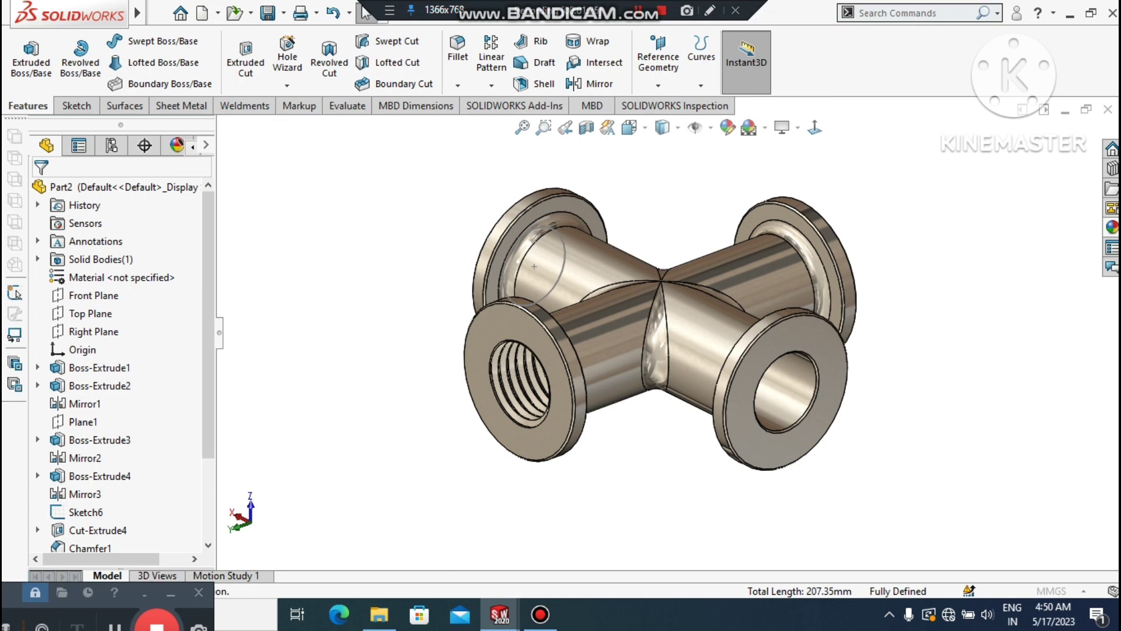
left_click(663, 325)
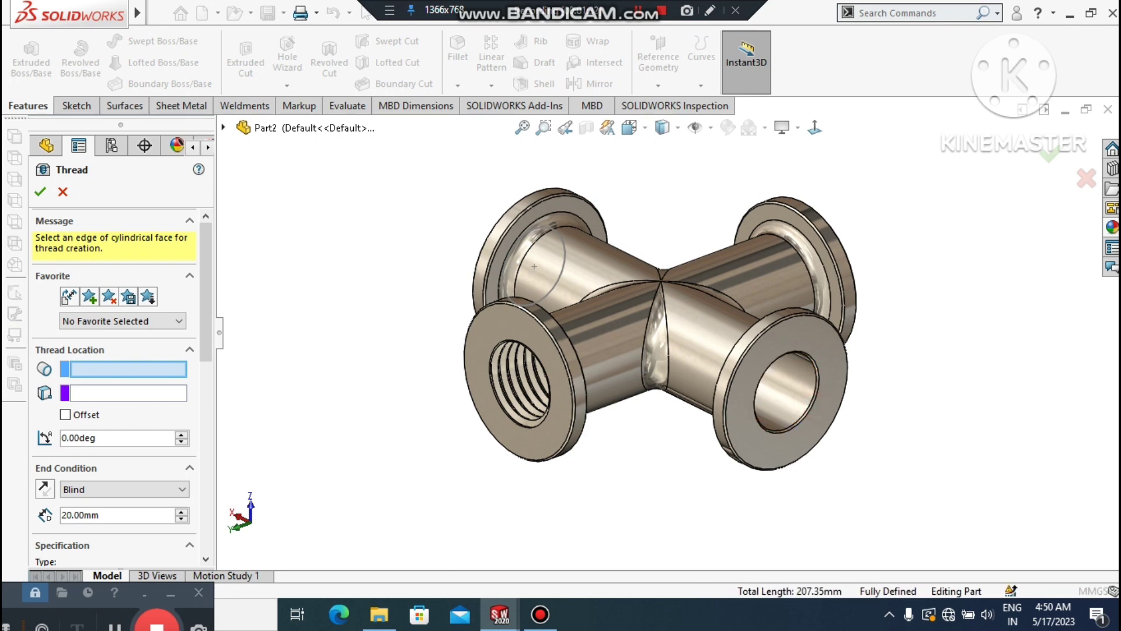
left_click(759, 418)
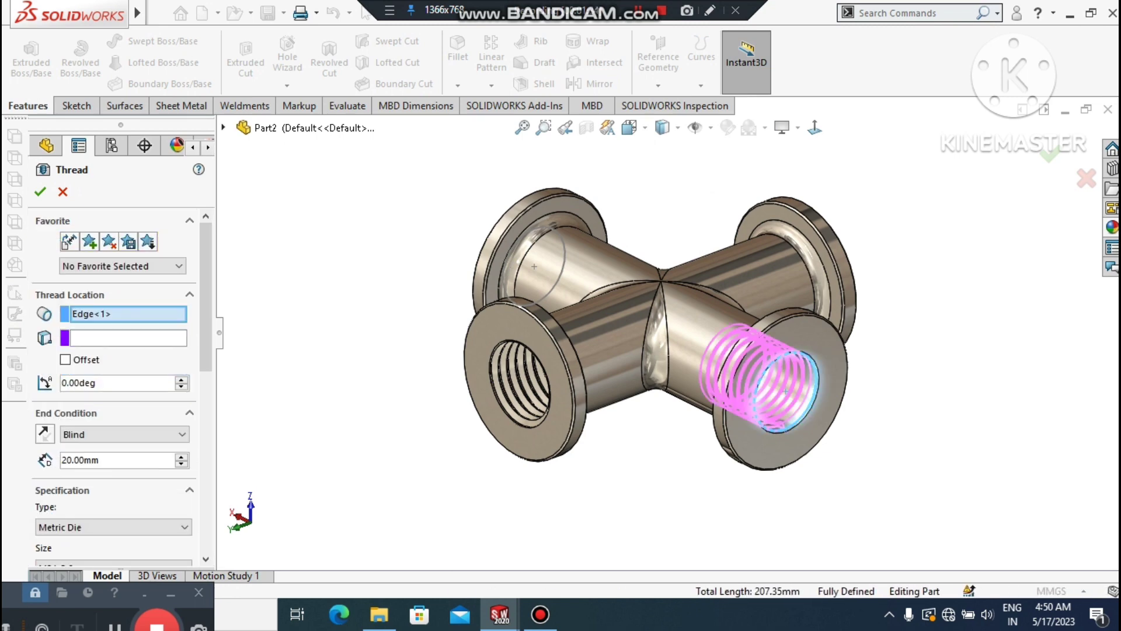
Give the front-right bore's thread a reversed 5 mm start offset and maintain its thread length.
mouse_move(206, 274)
left_mouse_down()
mouse_move(205, 357)
mouse_move(206, 287)
left_mouse_up()
left_click(64, 330)
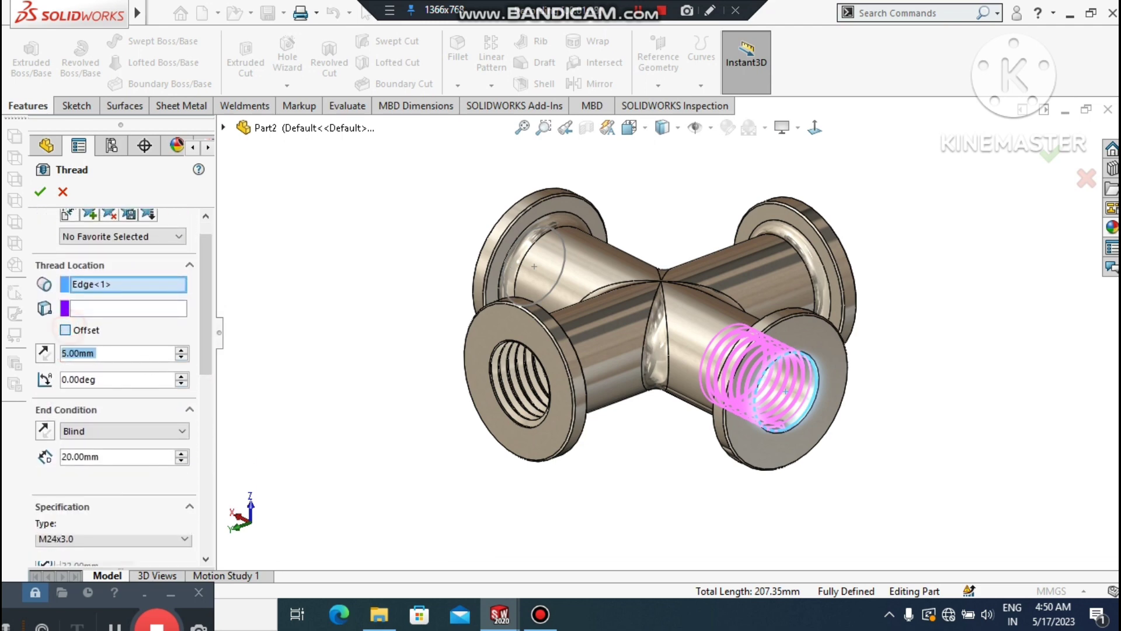
left_click(44, 353)
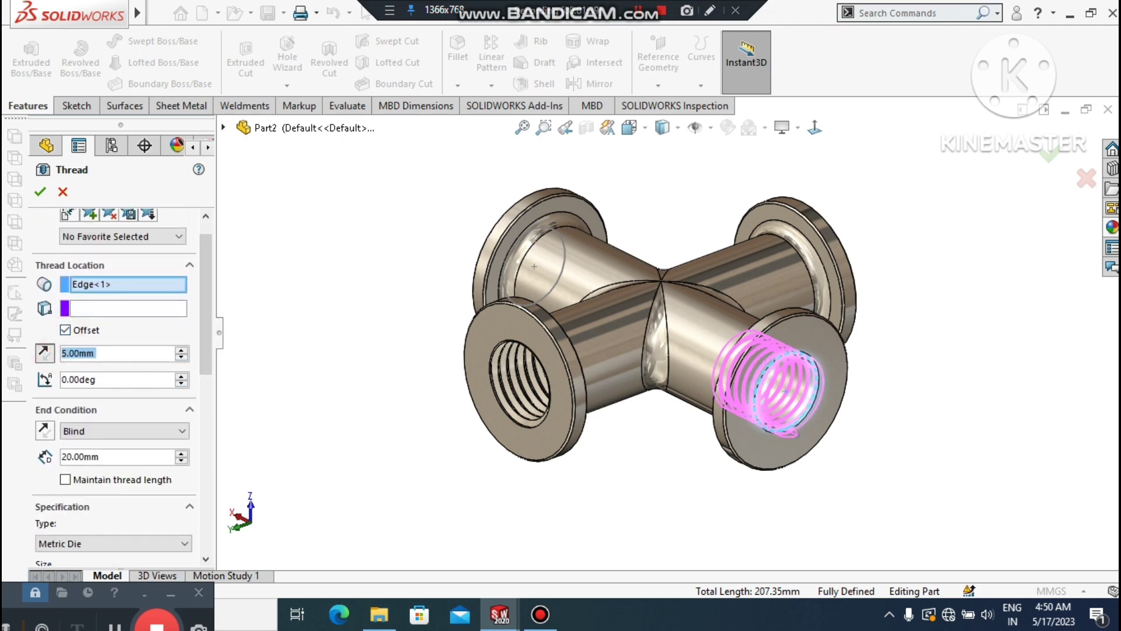
left_click(64, 480)
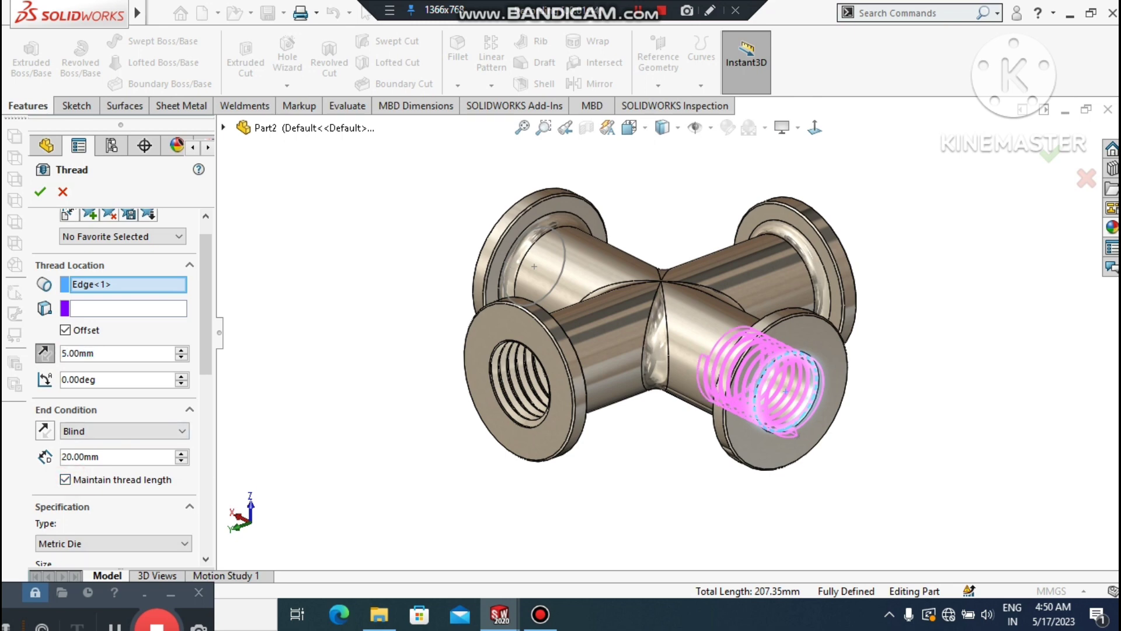
Mirror the M24x3.0 thread profile horizontally and cut the thread in the front-right flange bore.
scroll(111, 380, "down", 5)
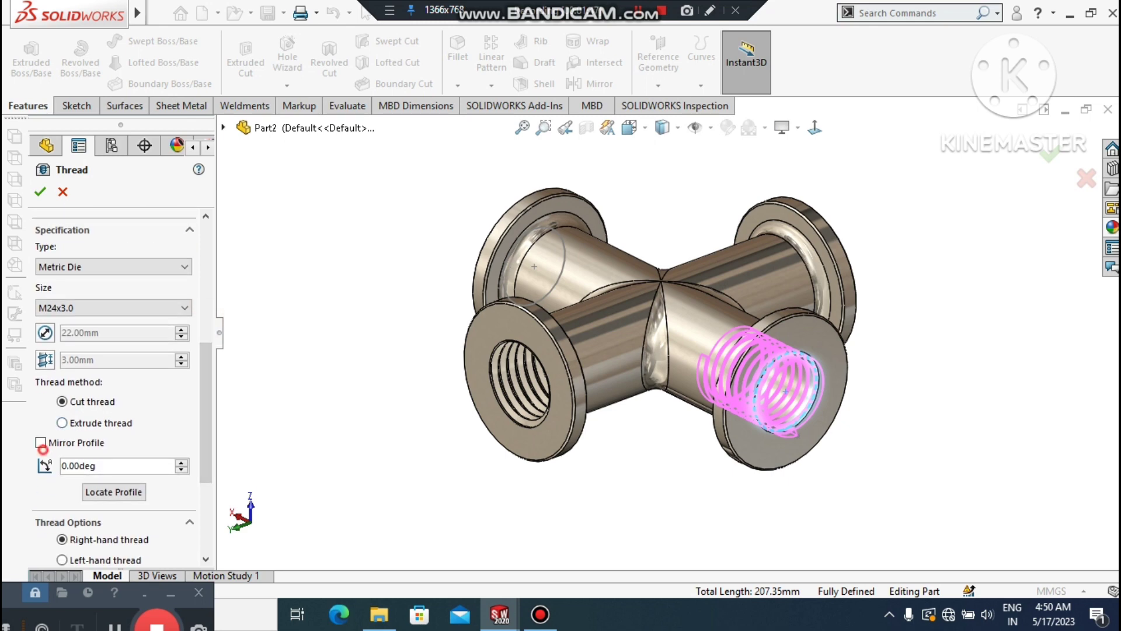
left_click(40, 442)
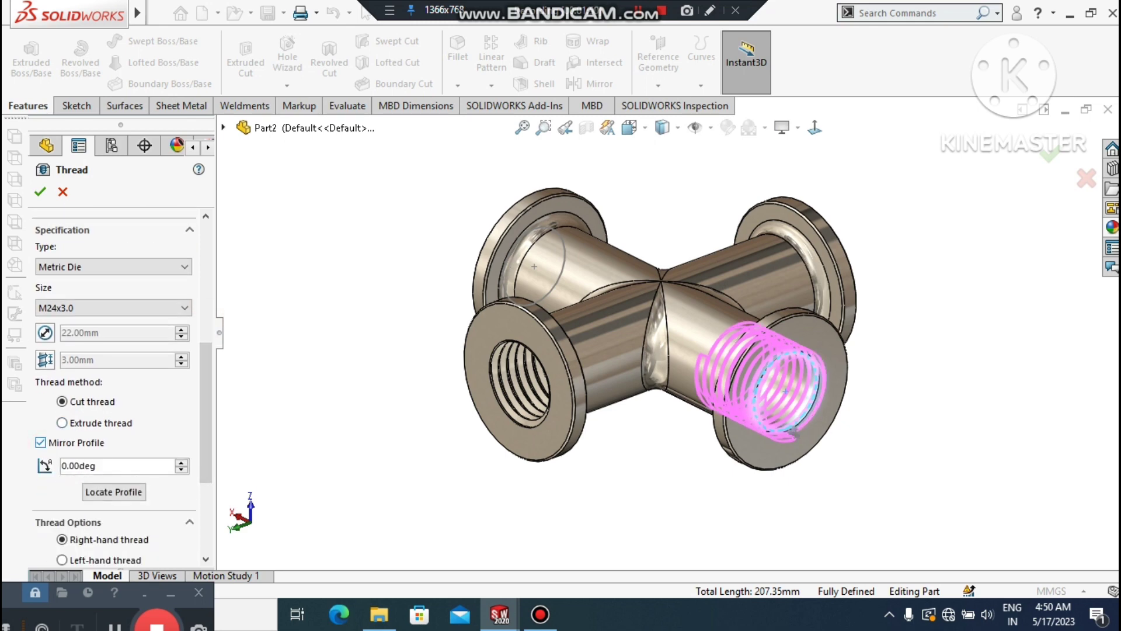
left_click(40, 442)
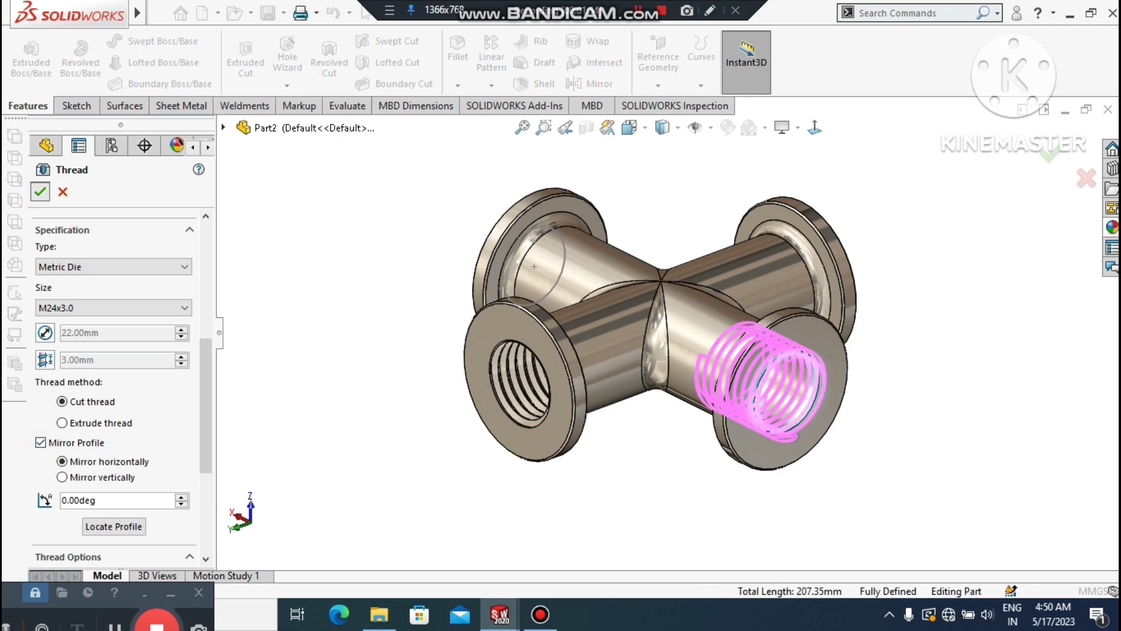
left_click(40, 192)
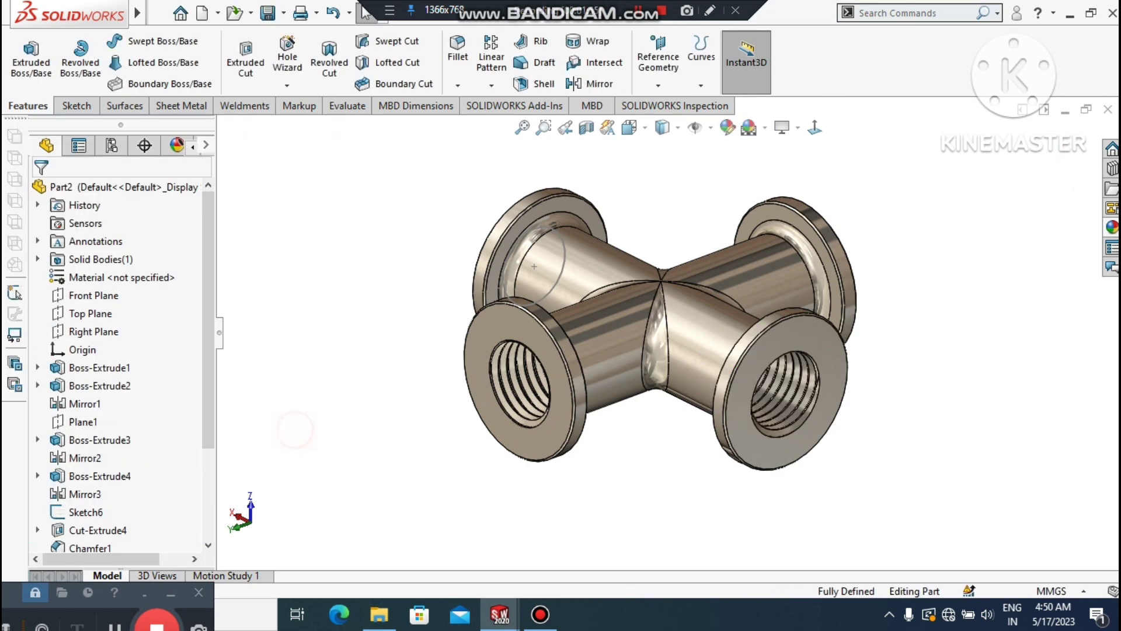
Start a Mirror feature for the threads with the Top Plane as the mirror plane.
scroll(692, 300, "down", 2)
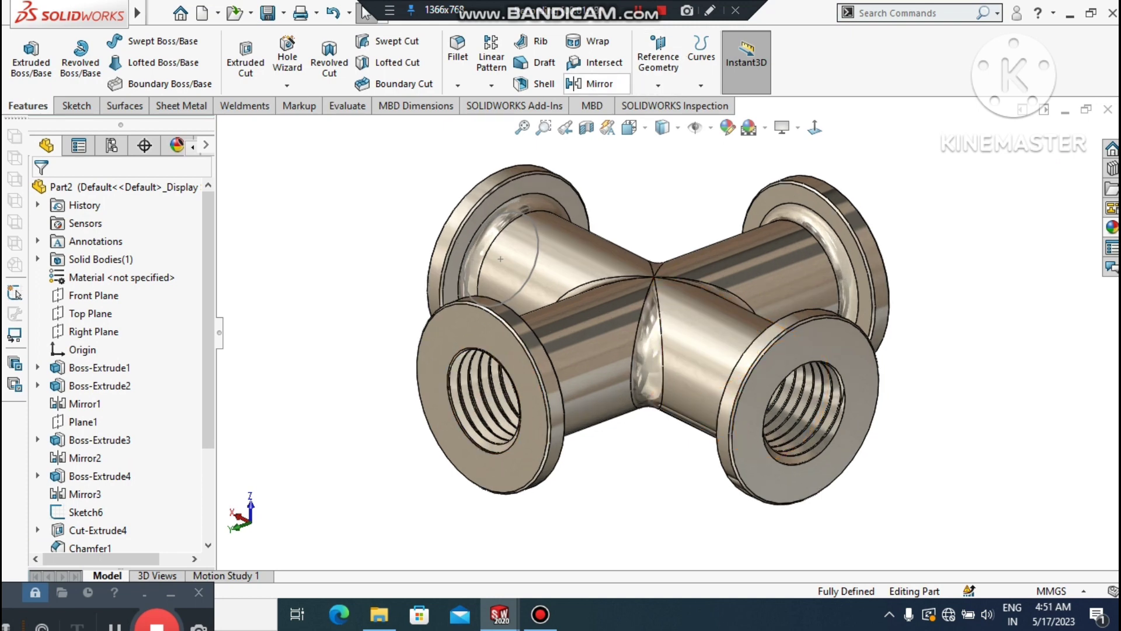
left_click(593, 83)
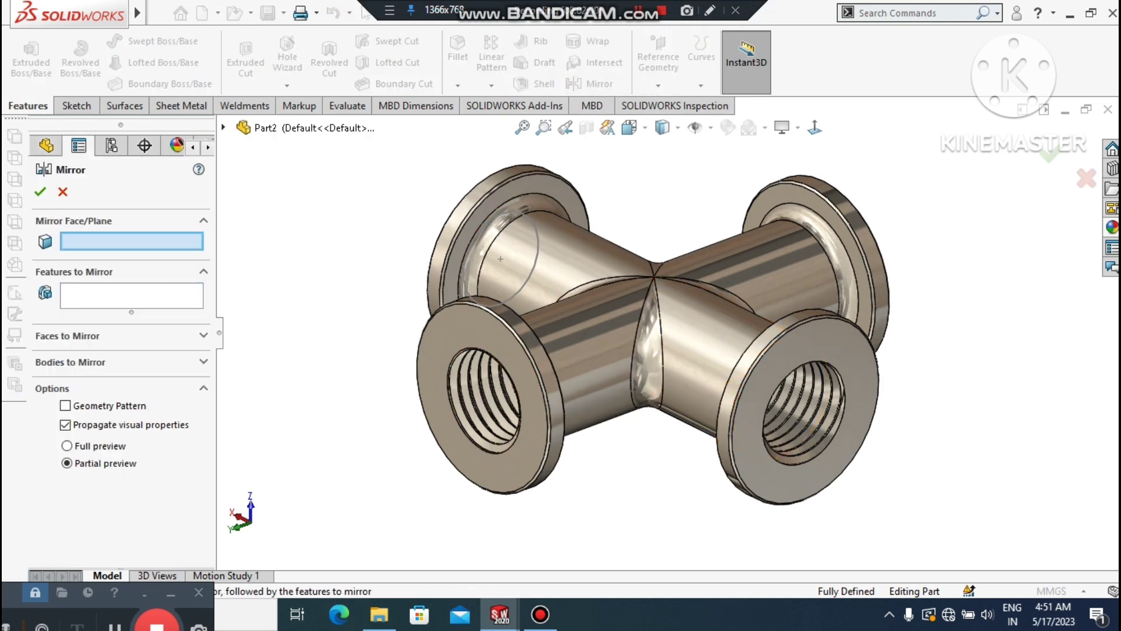
left_click(222, 127)
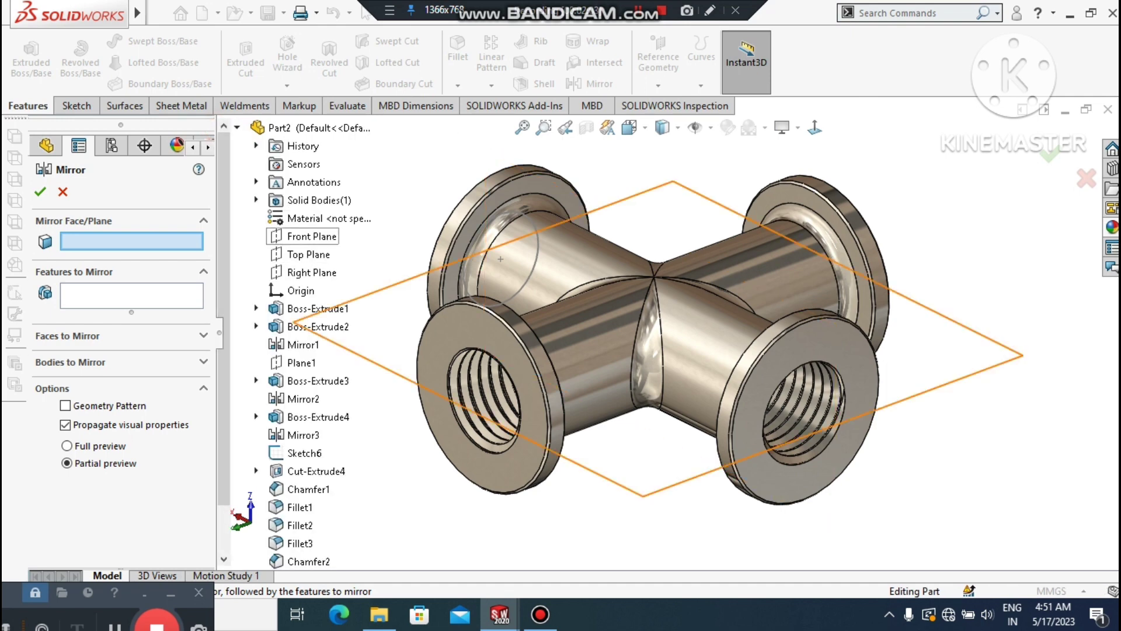
left_click(308, 253)
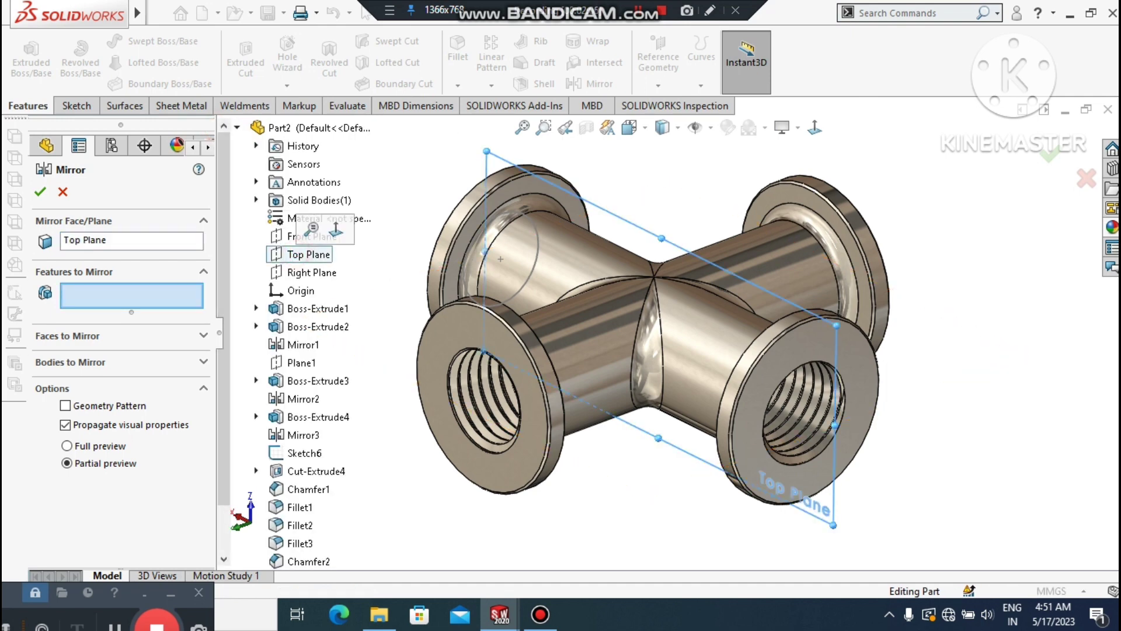
Try to mirror Thread2 about the Top Plane, and remove it from the features to mirror.
scroll(308, 507, "down", 1)
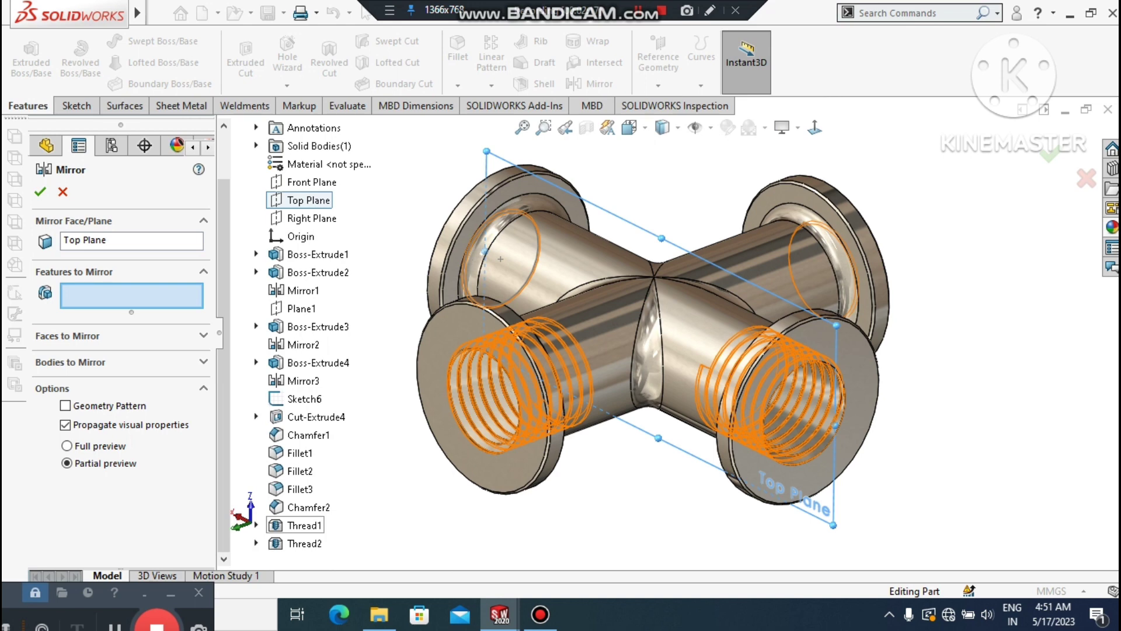
left_click(304, 542)
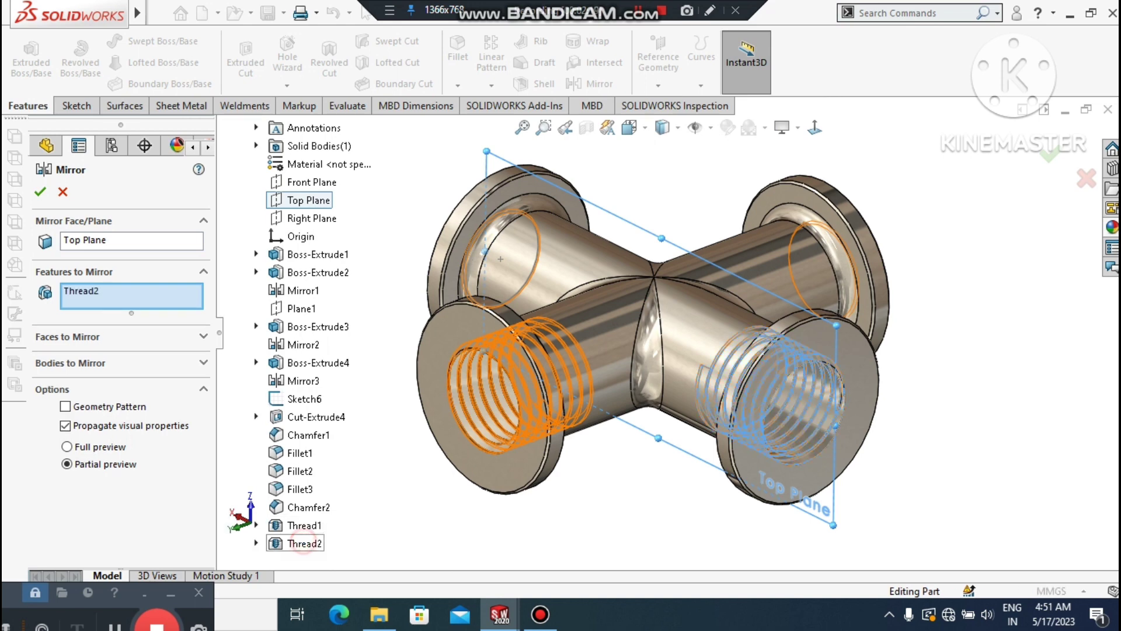
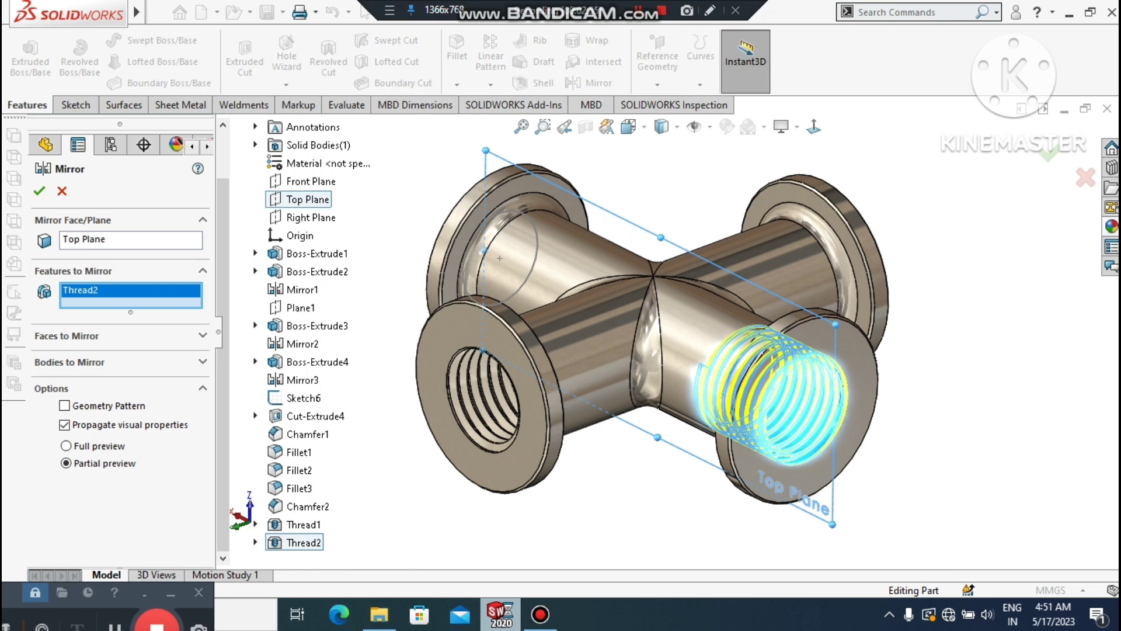
right_click(300, 541)
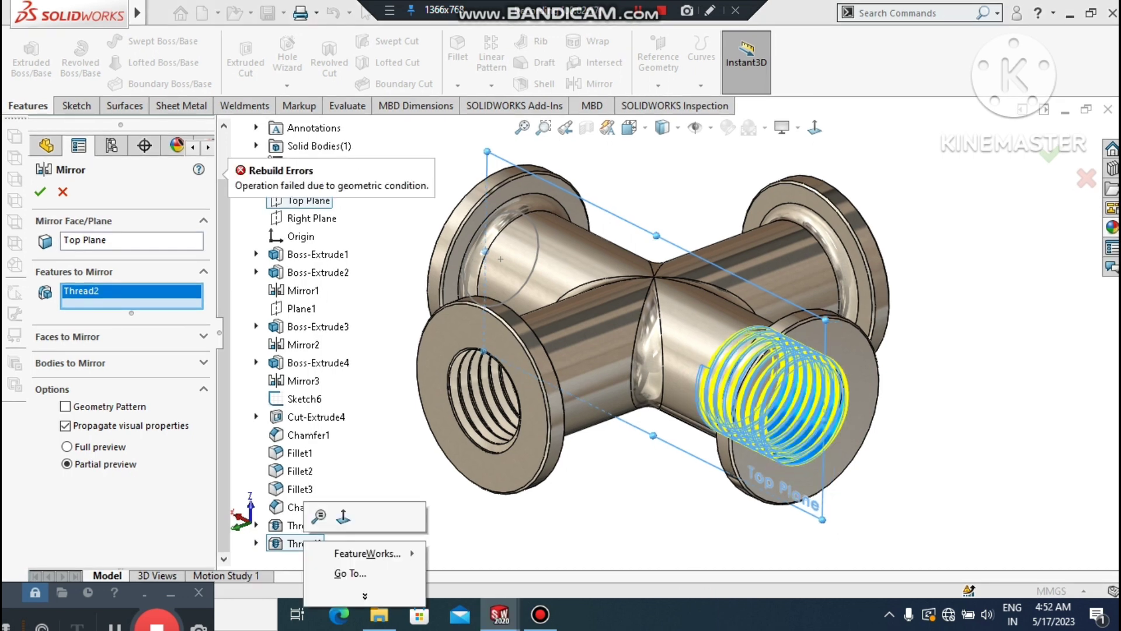
key("Escape")
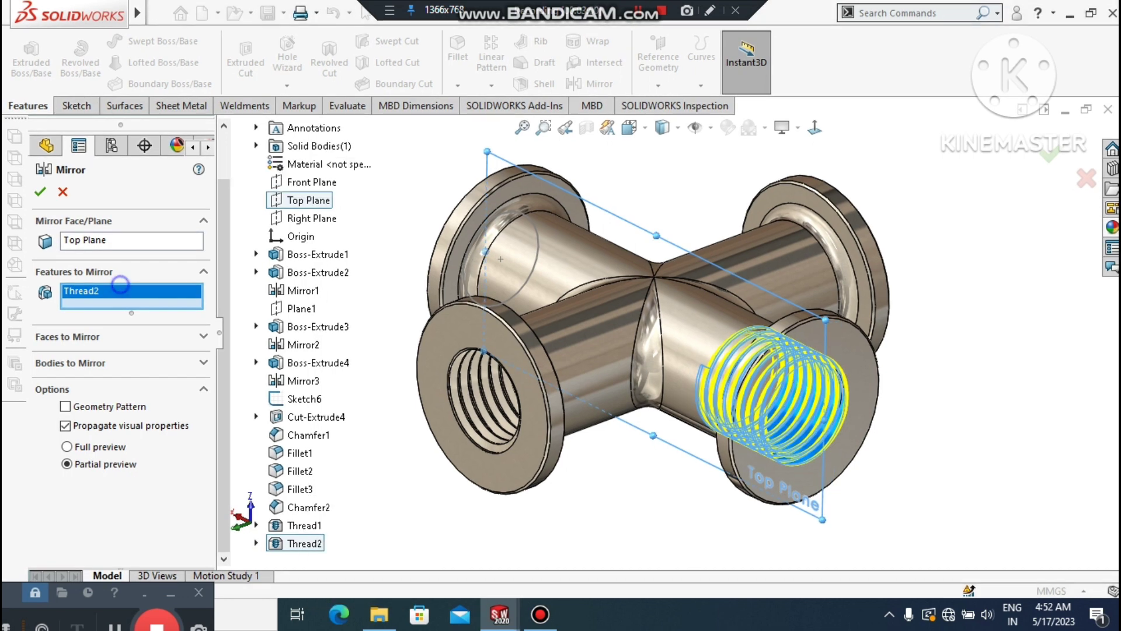
right_click(109, 292)
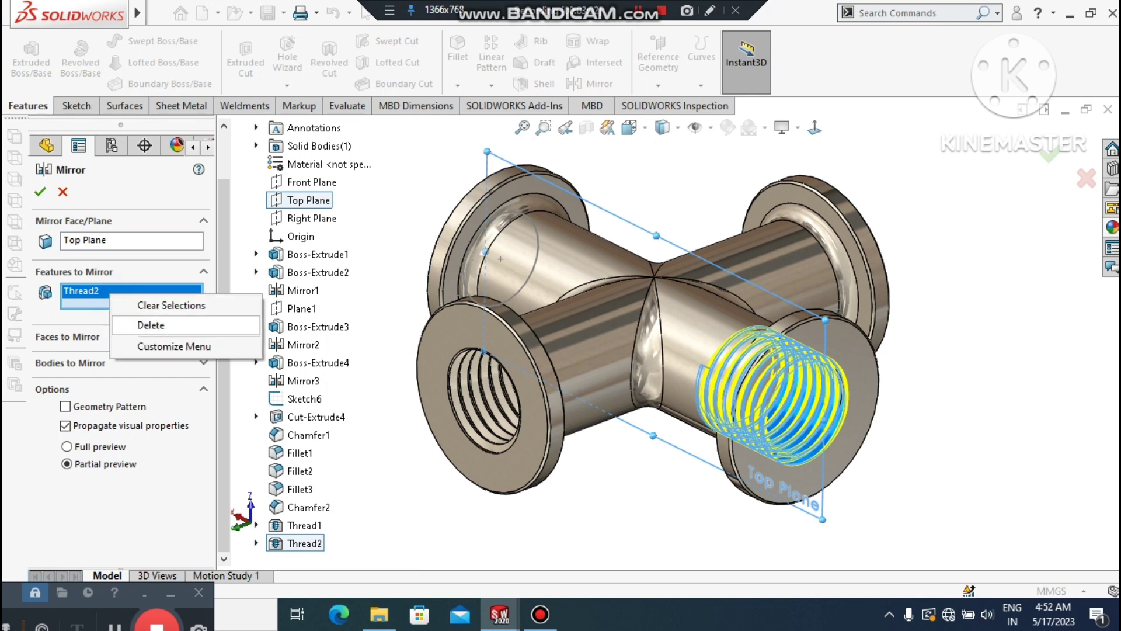
left_click(143, 324)
Mirror Thread1 about the Top Plane into the opposite flange bore with Geometry Pattern enabled.
left_click(303, 525)
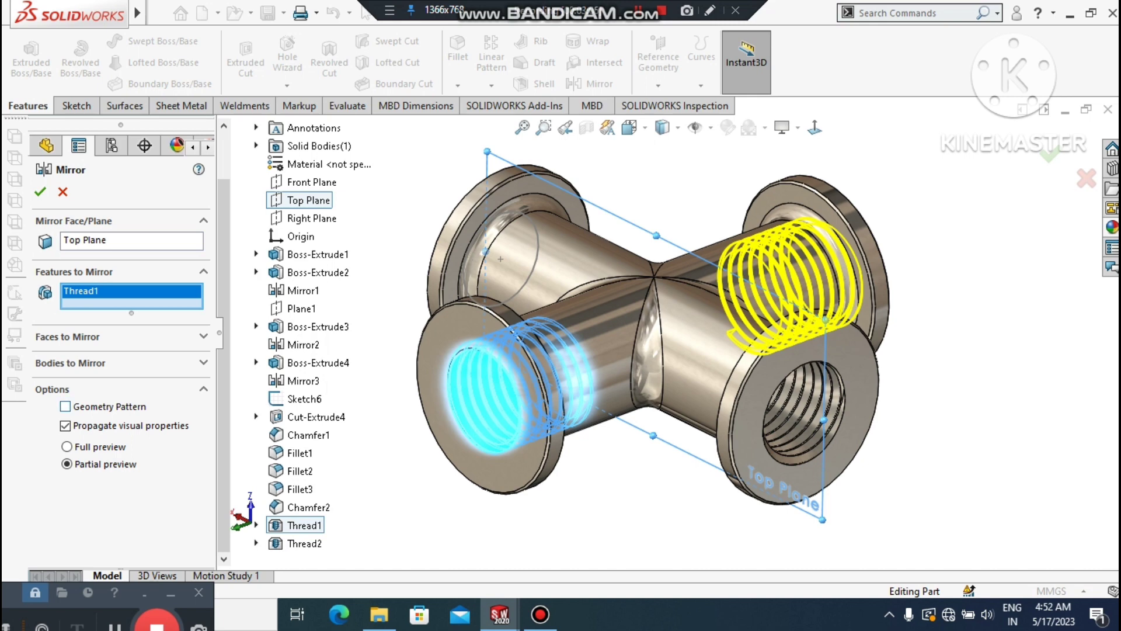
left_click(64, 406)
left_click(40, 192)
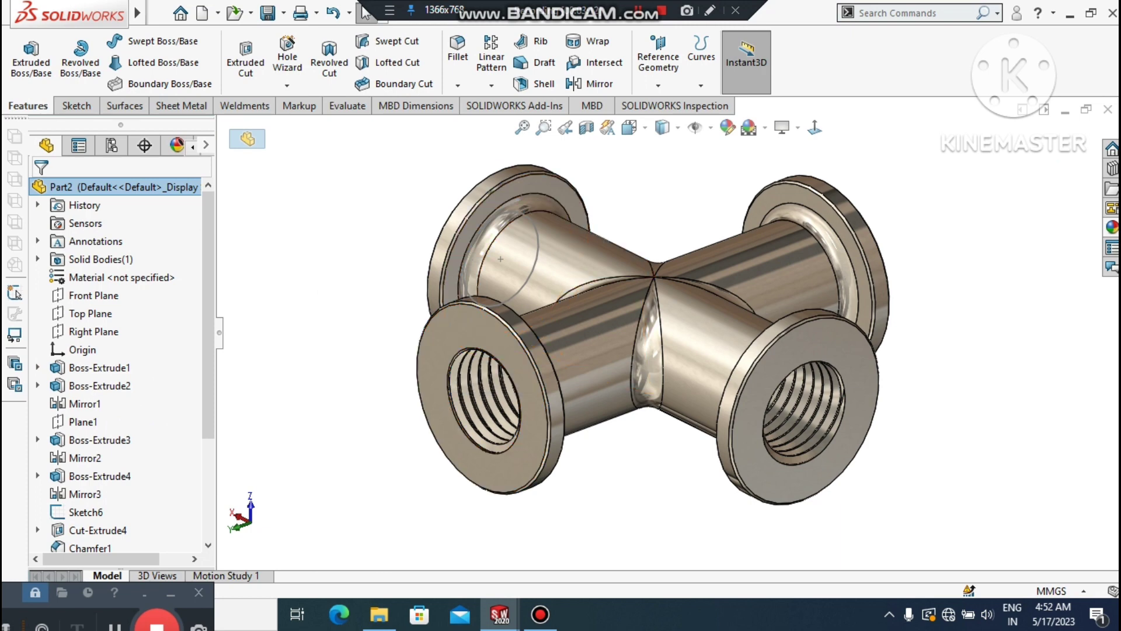
Mirror Thread2 about the Right Plane into the opposite flange bore with Geometry Pattern enabled.
scroll(416, 361, "down", 2)
key("f")
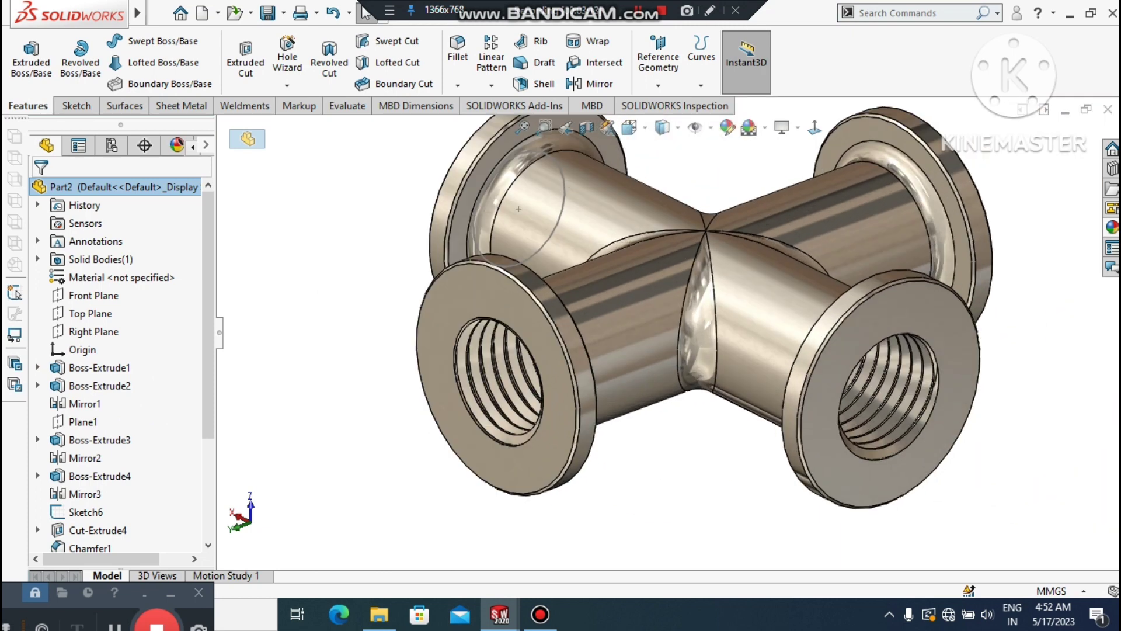
left_click_drag(208, 239, 216, 338)
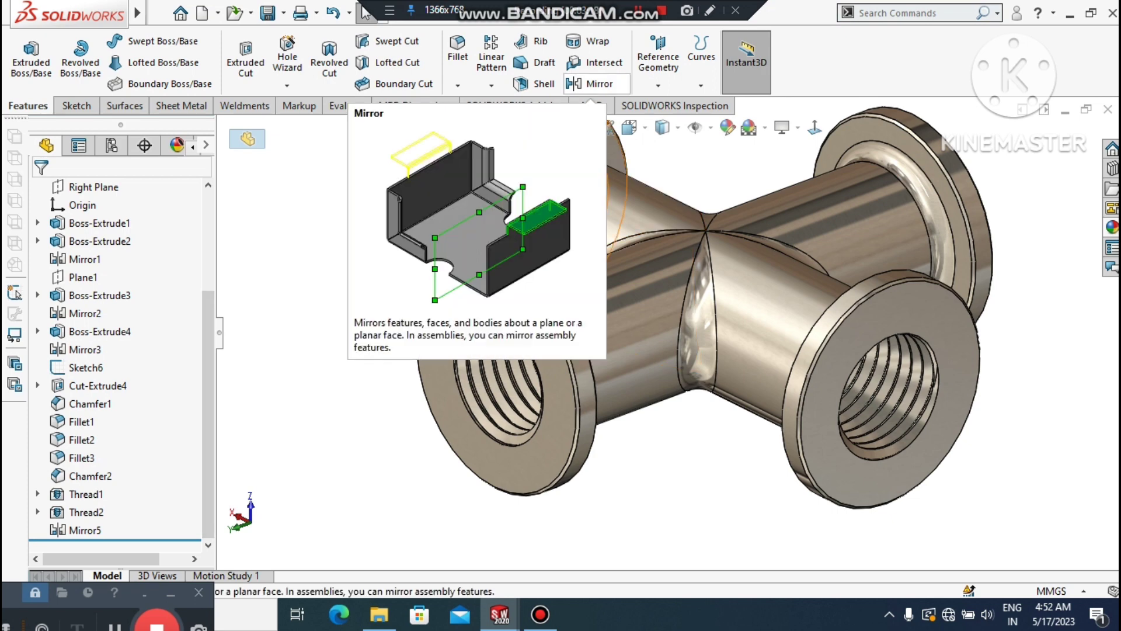
left_click(596, 83)
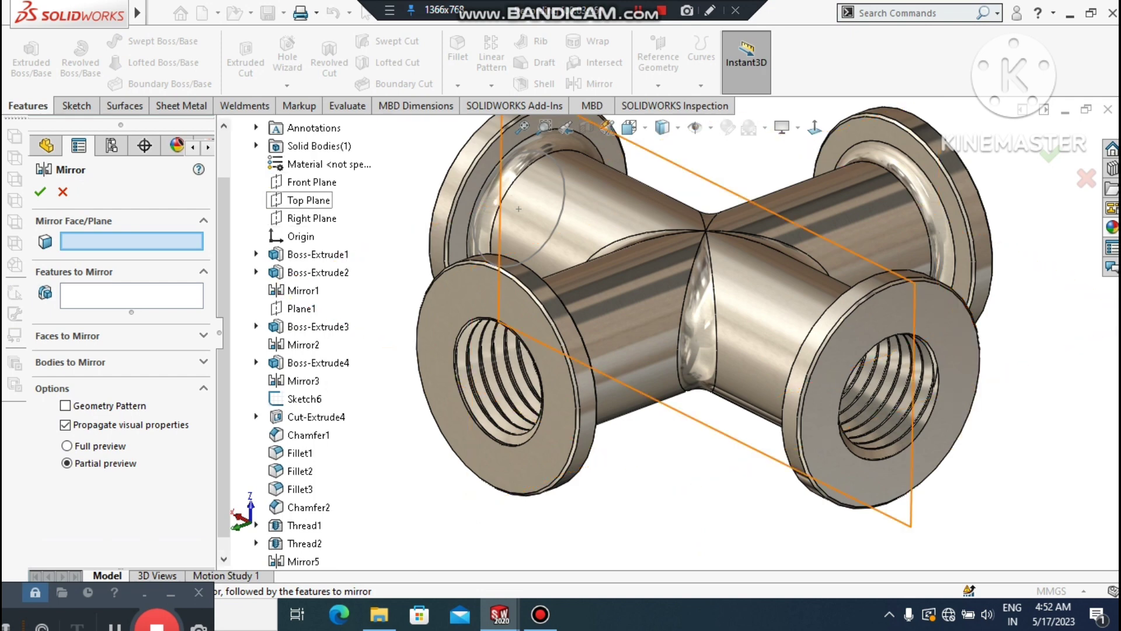
left_click(311, 218)
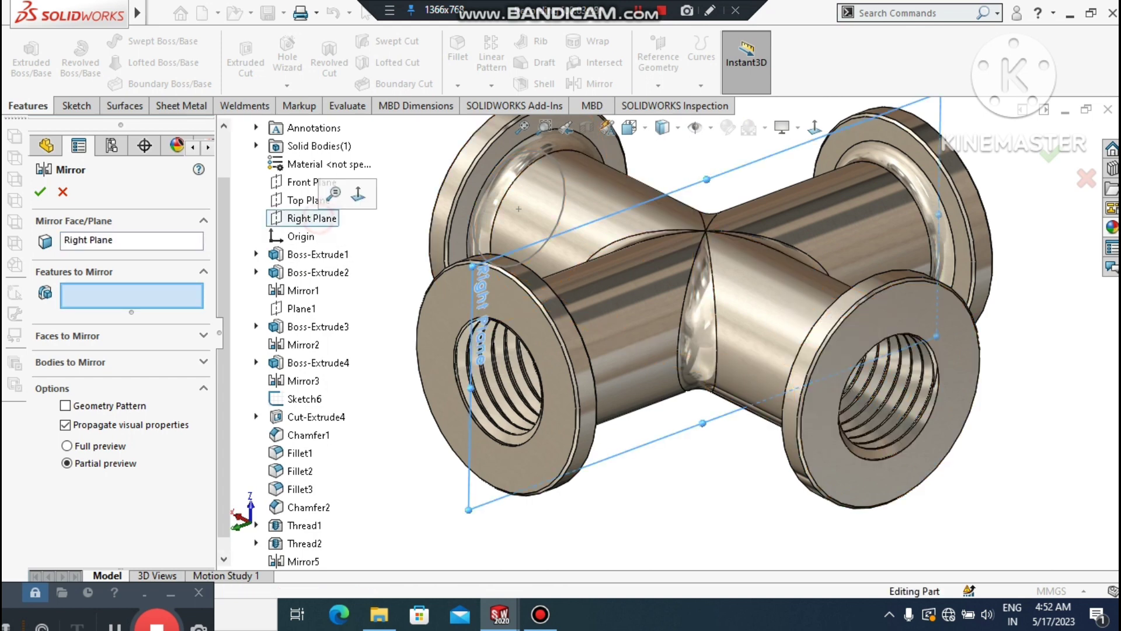
left_click(305, 543)
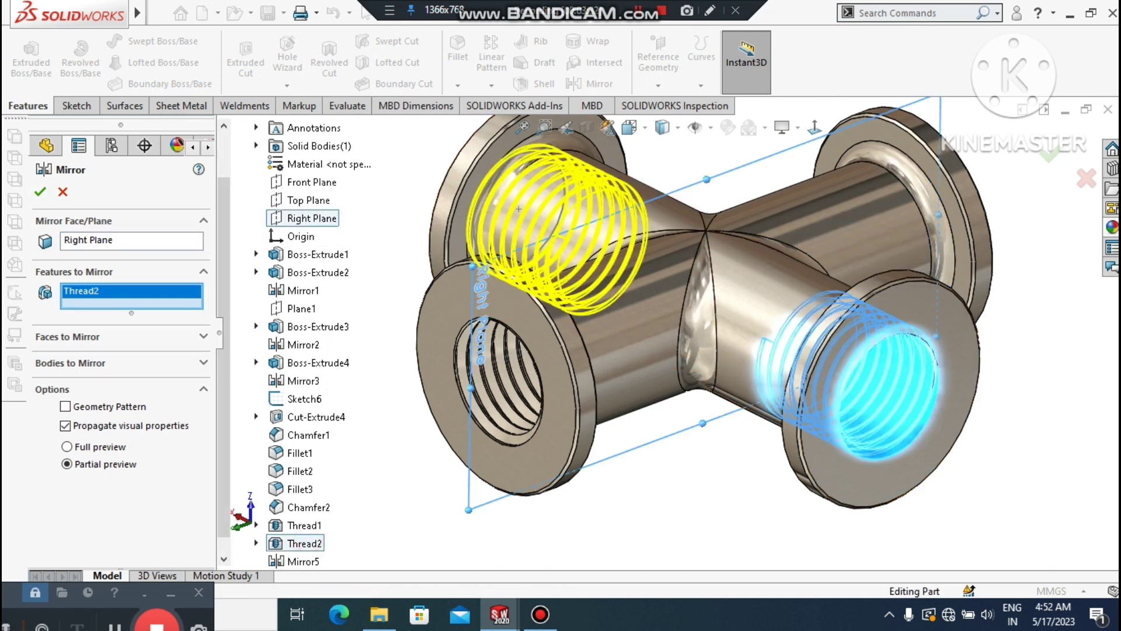
left_click(65, 406)
left_click(40, 191)
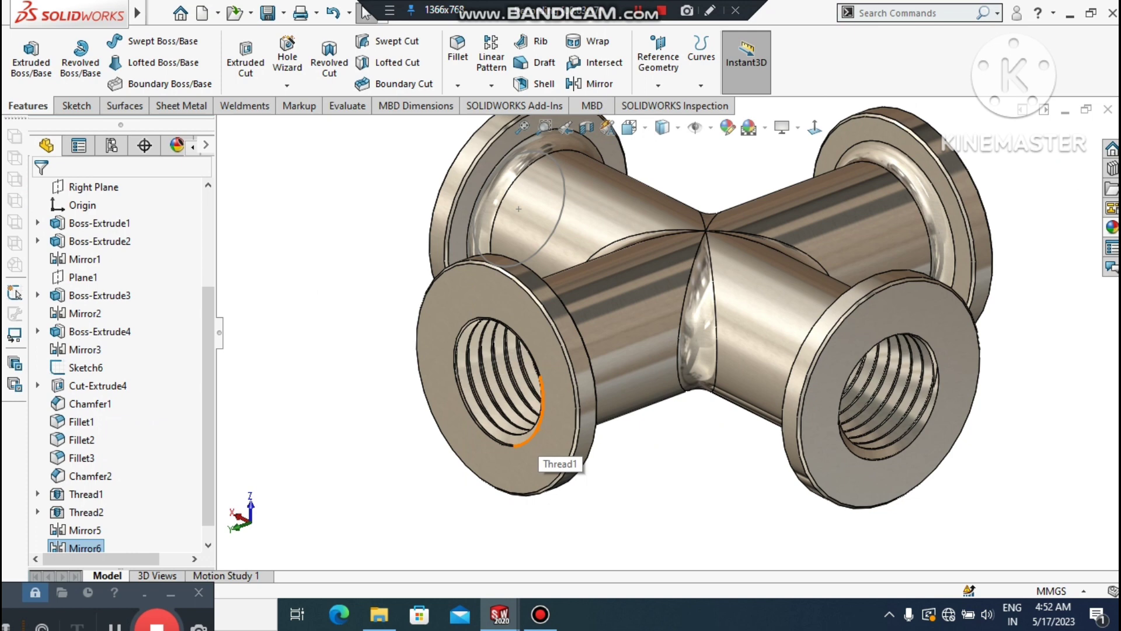
Open a new sketch on the outer face of the front-right flange and view it face-on.
scroll(668, 321, "up", 3)
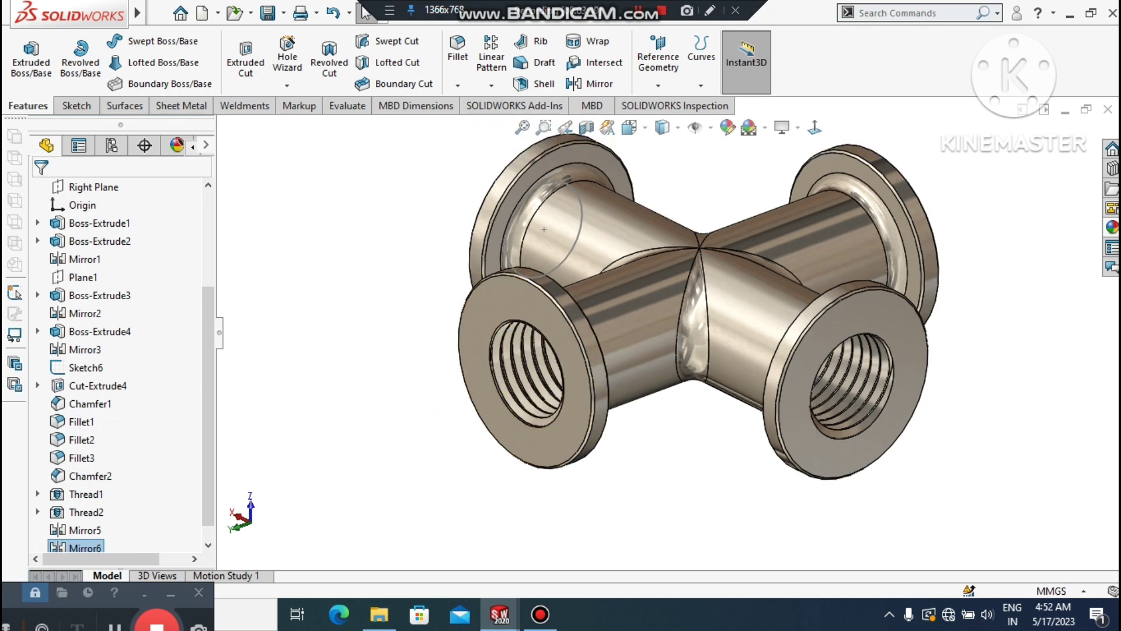
left_click(655, 470)
right_click(825, 327)
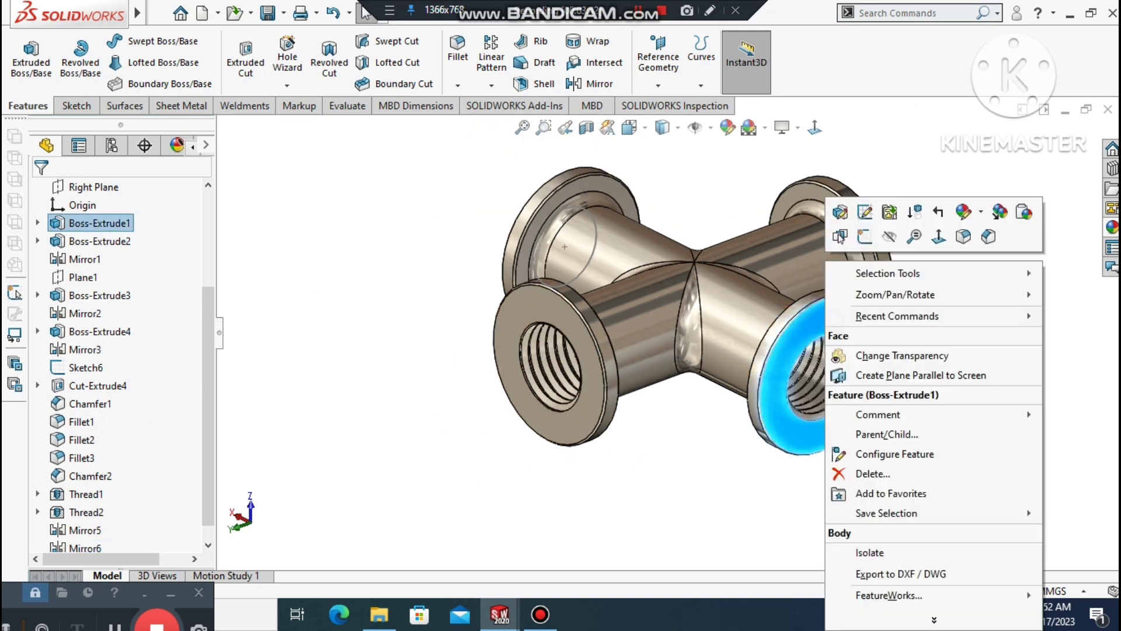
left_click(867, 231)
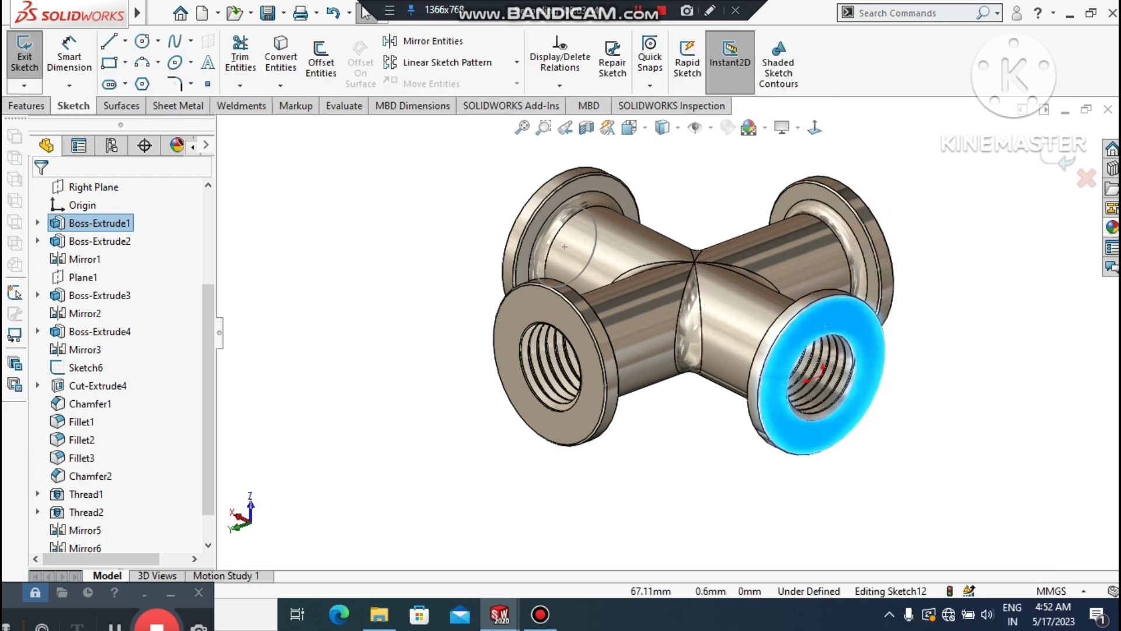
left_click(815, 127)
left_click(947, 302)
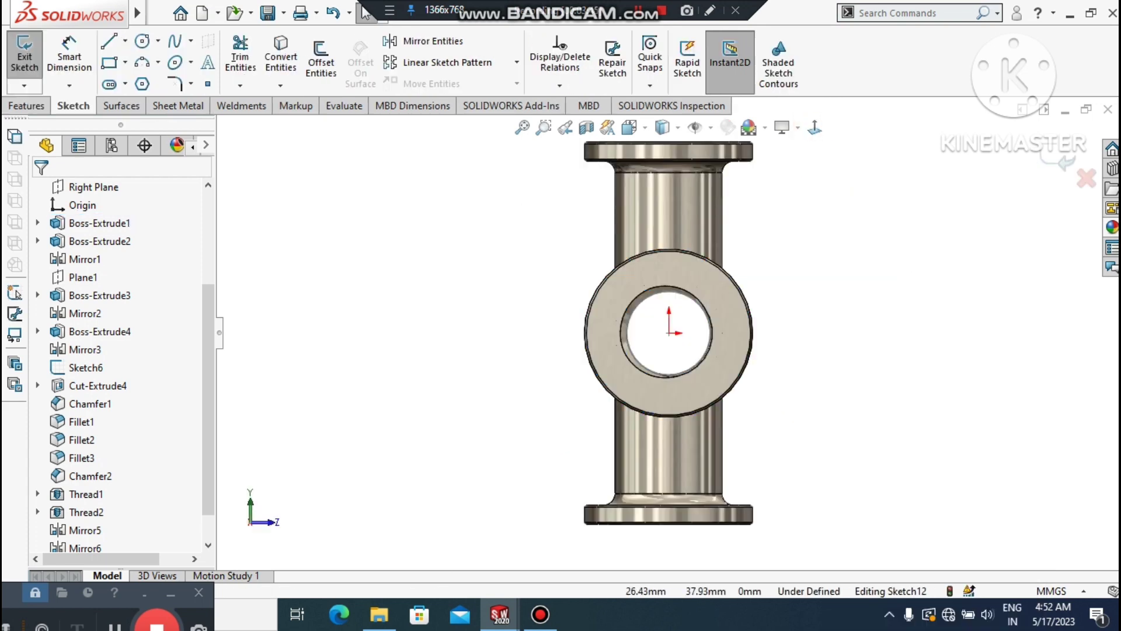
Sketch a circle centred on the origin of the flange face and set its diameter to 35 mm.
left_click(142, 41)
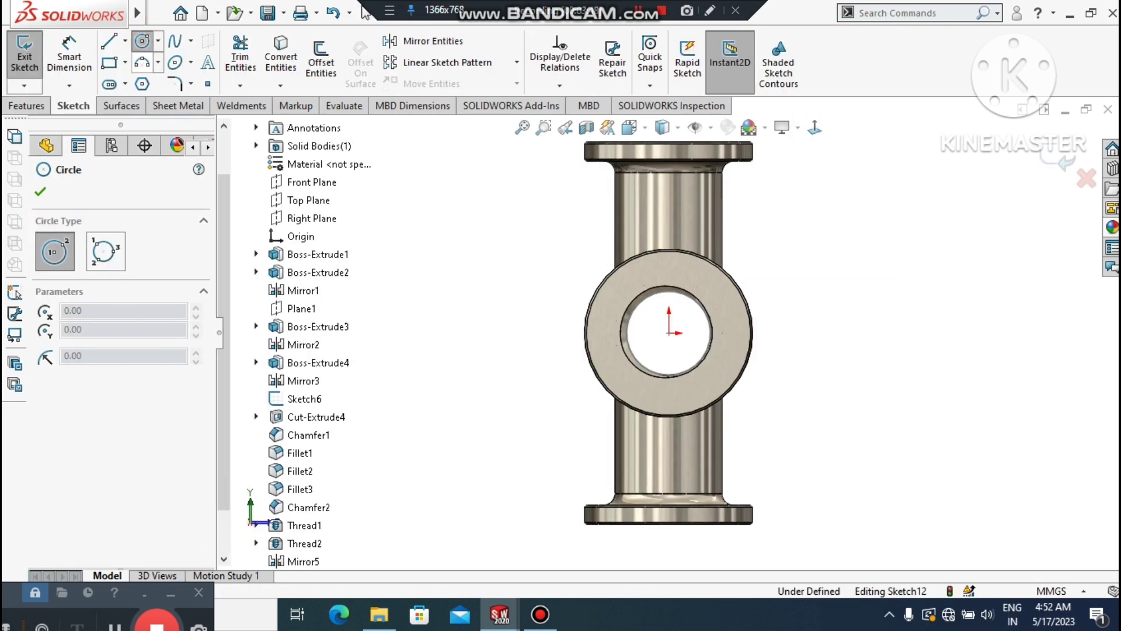
left_click(670, 332)
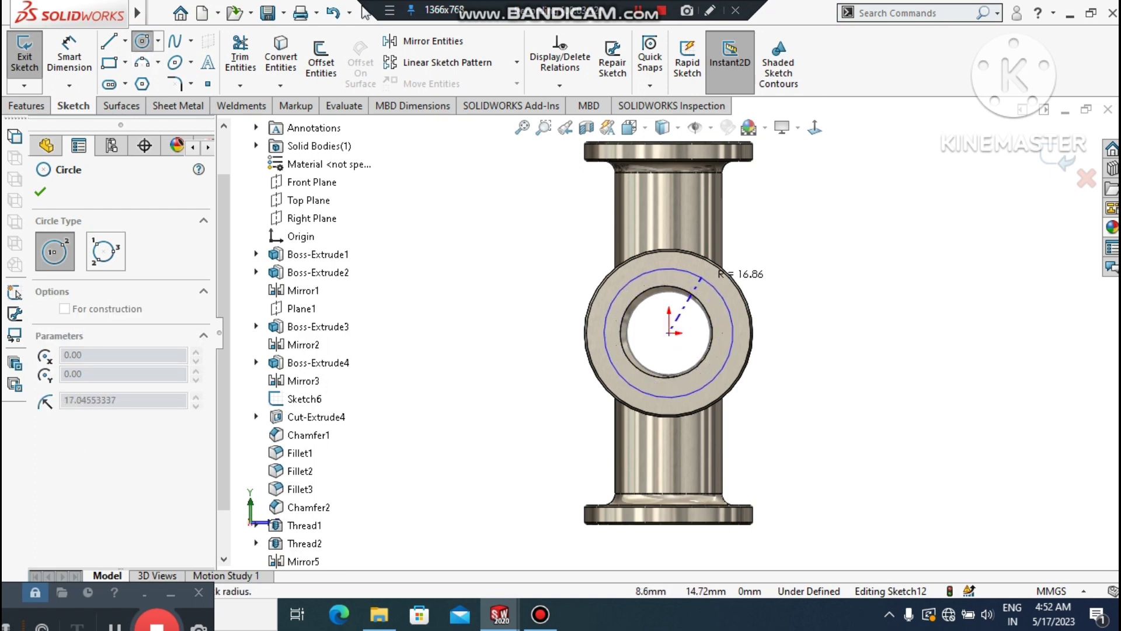
left_click(702, 278)
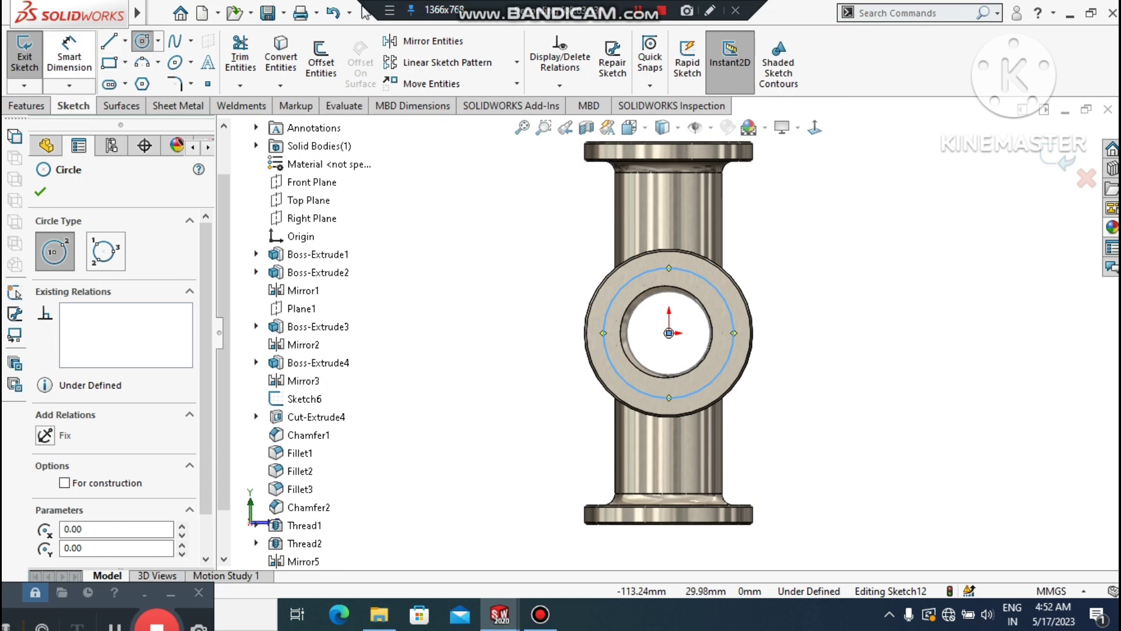
left_click(57, 49)
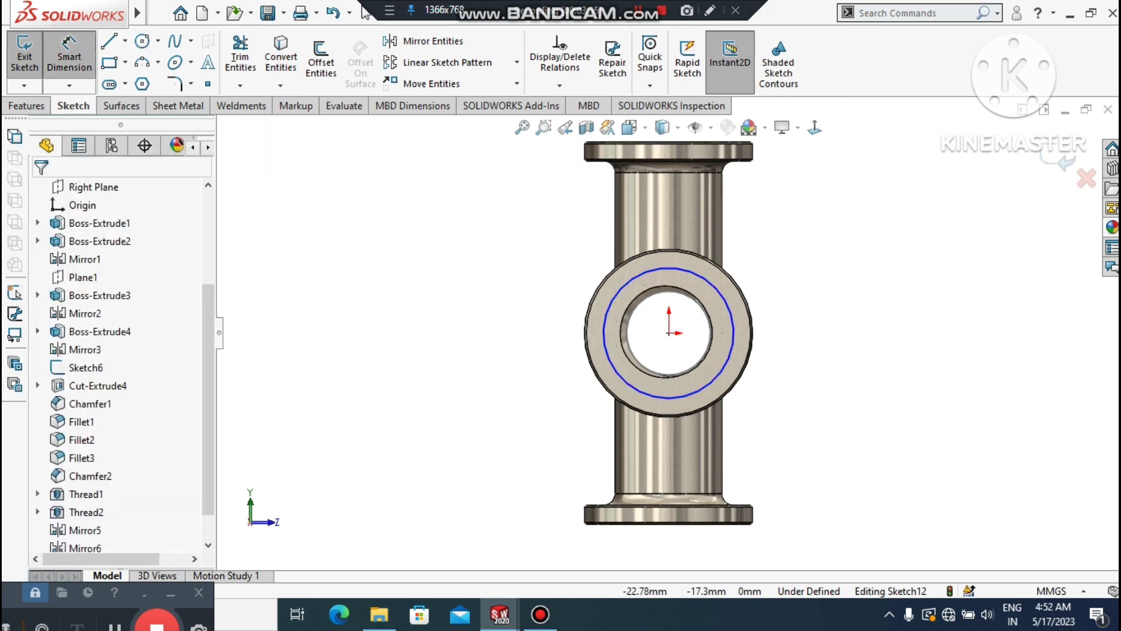
left_click(613, 374)
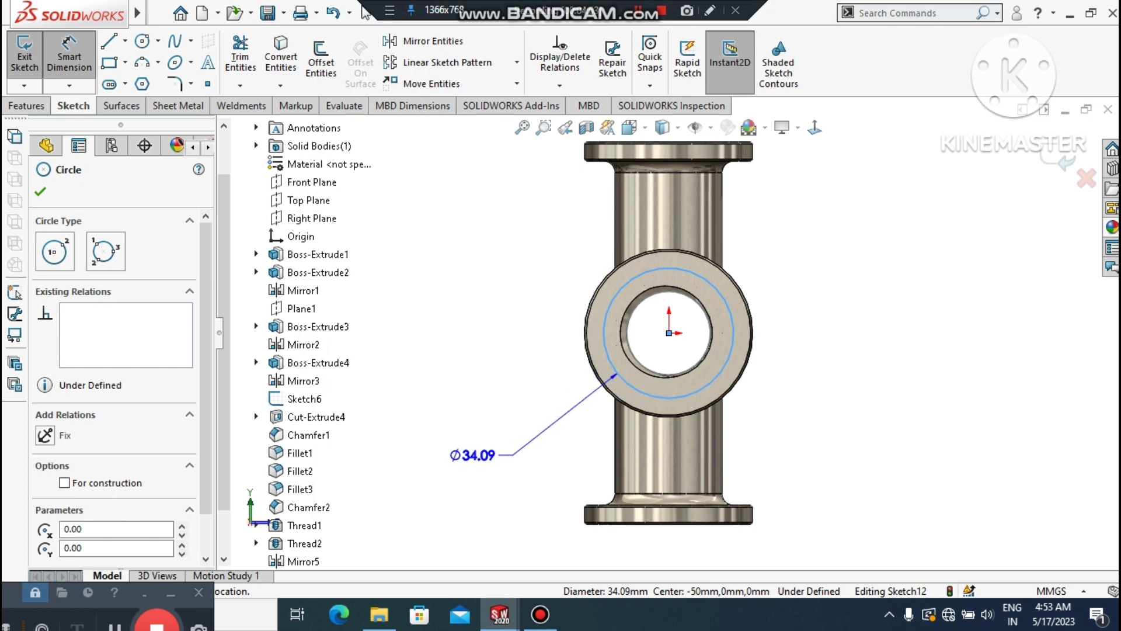
left_click(461, 465)
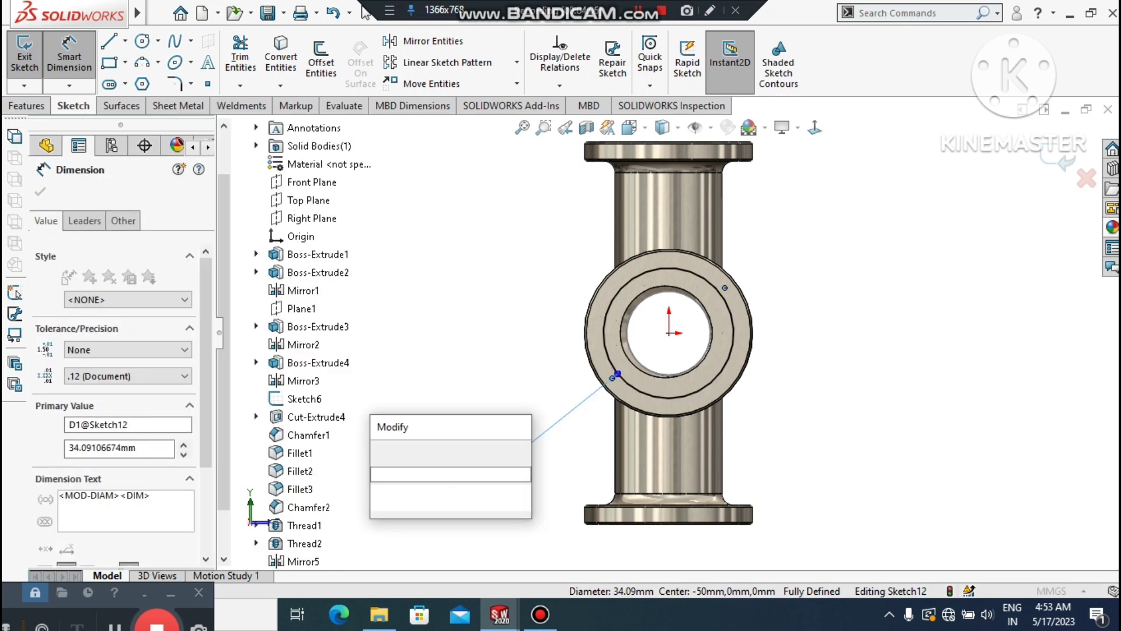
type("35")
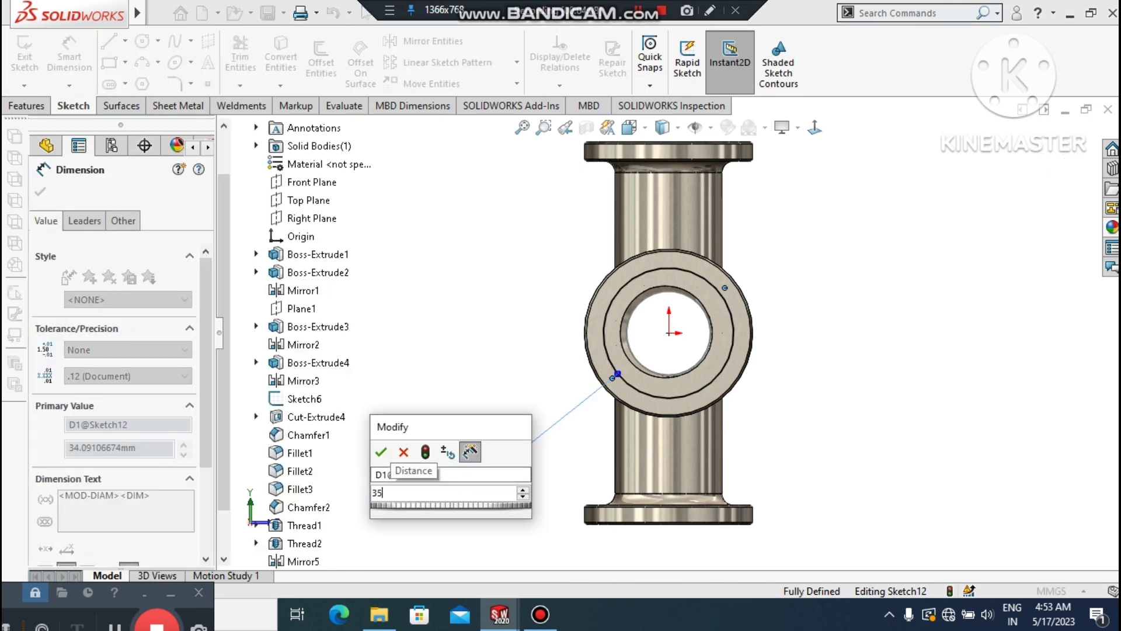
key("Return")
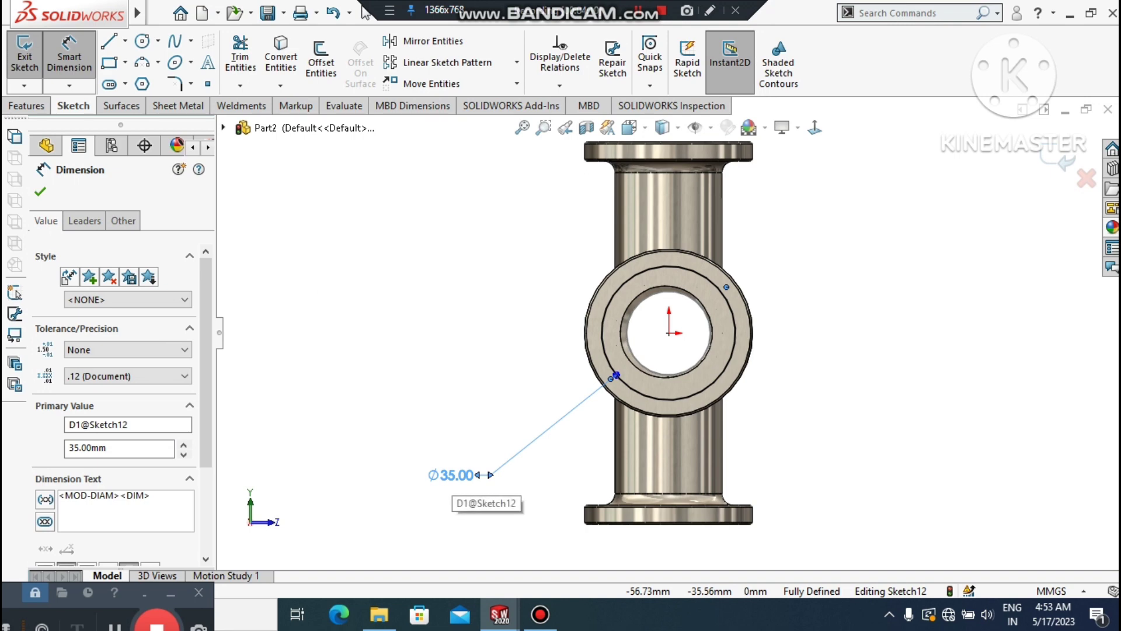
left_click(465, 350)
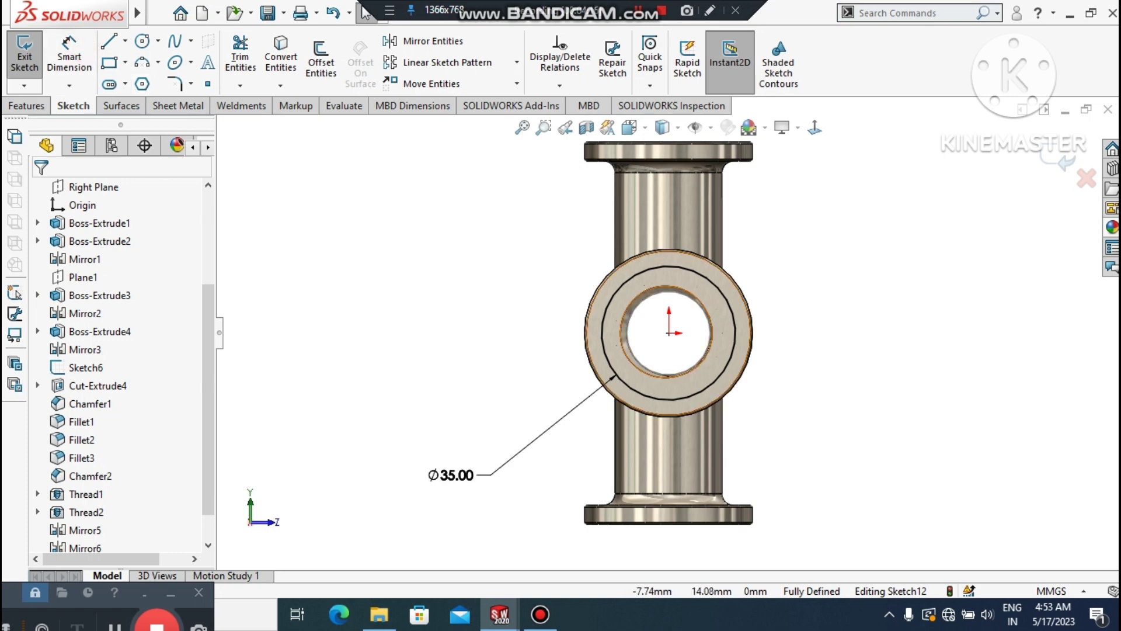
Convert the 35 mm circle to construction geometry.
left_click(638, 272)
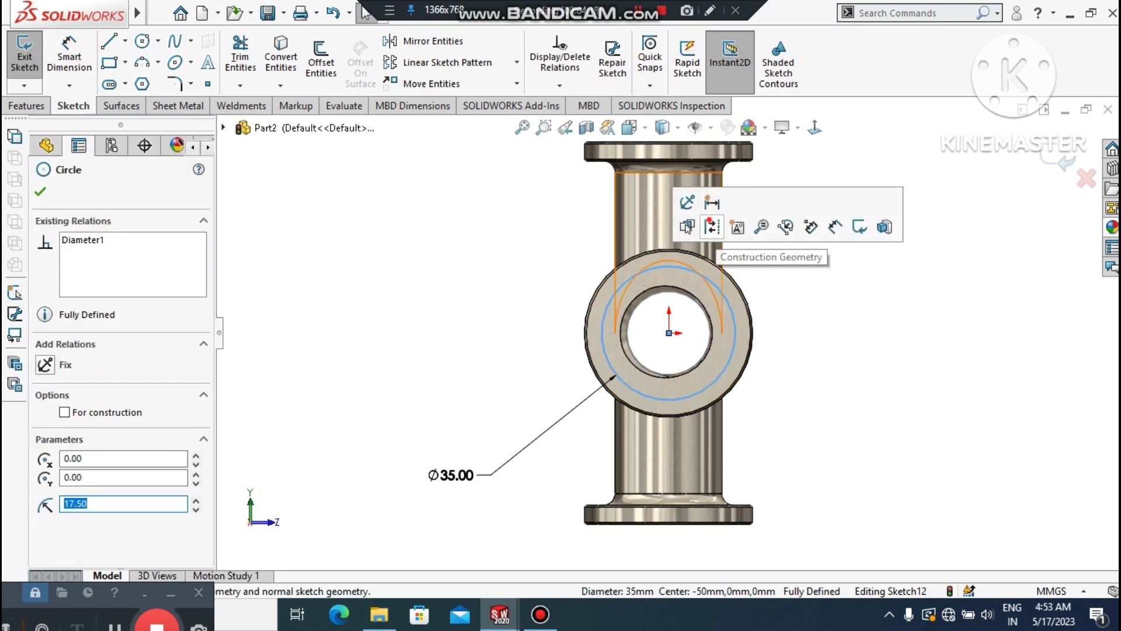
left_click(703, 229)
left_click(819, 331)
Sketch a small bolt-hole circle centred on the top quadrant of the construction circle.
scroll(608, 223, "down", 3)
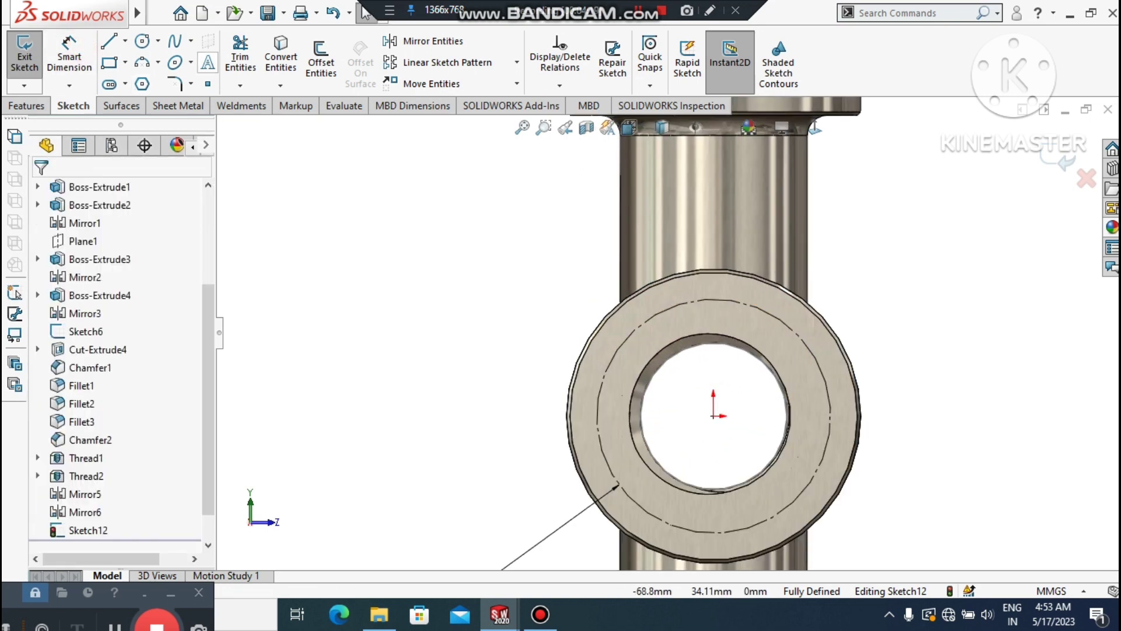
left_click(142, 41)
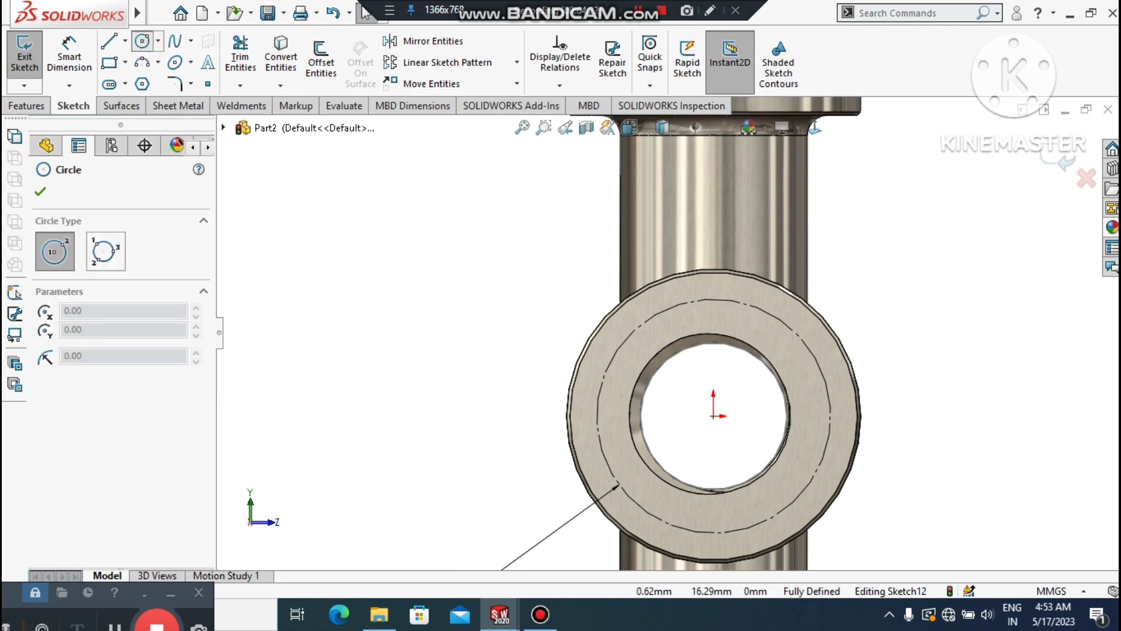
left_click(713, 299)
left_click(729, 313)
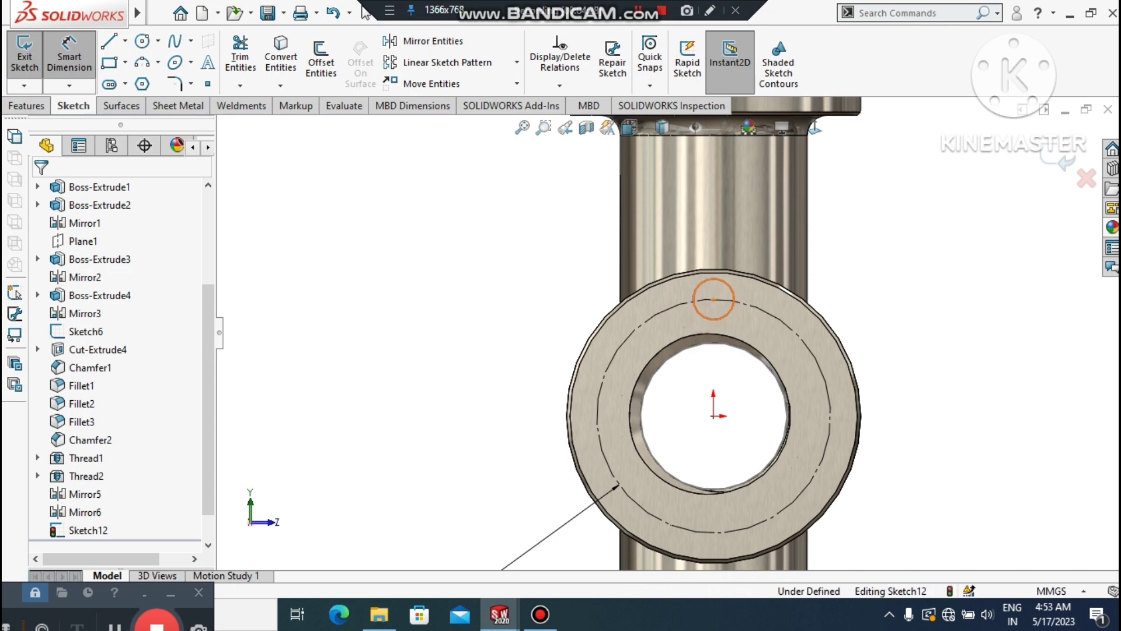
Dimension the small bolt-hole circle on the flange face to a diameter of 5 mm.
left_click(702, 318)
left_click(434, 438)
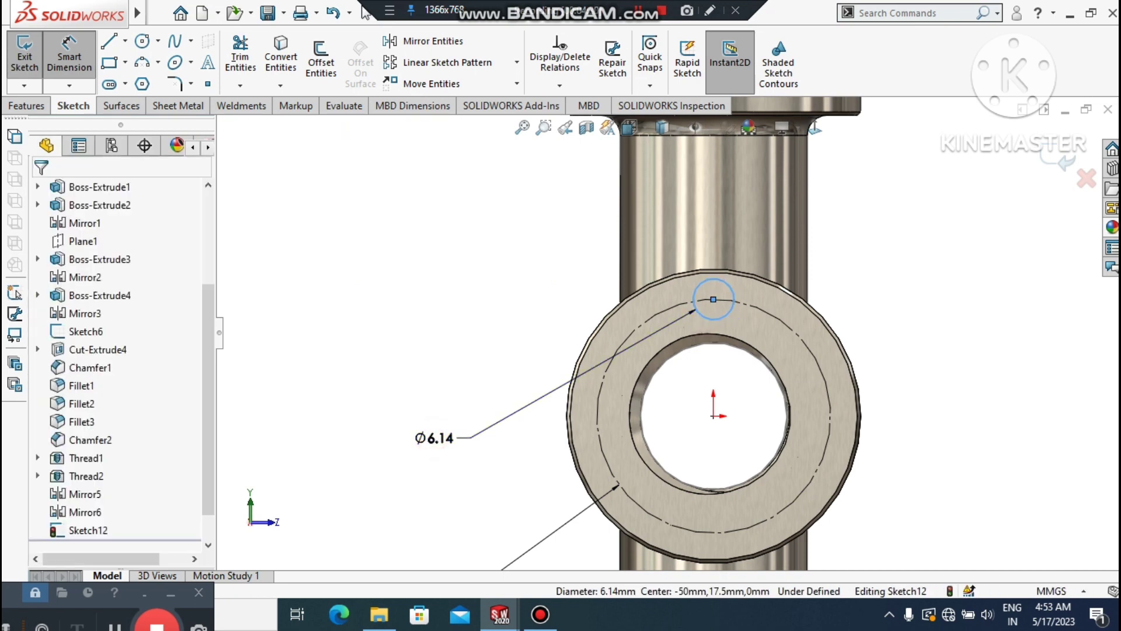
type("6")
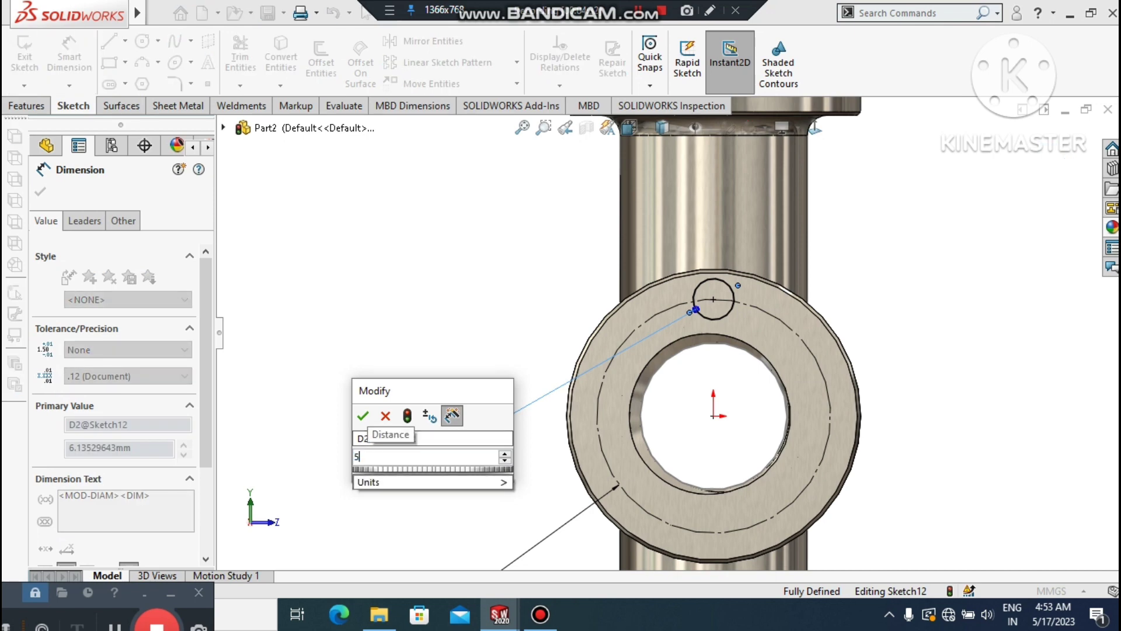
key("Return")
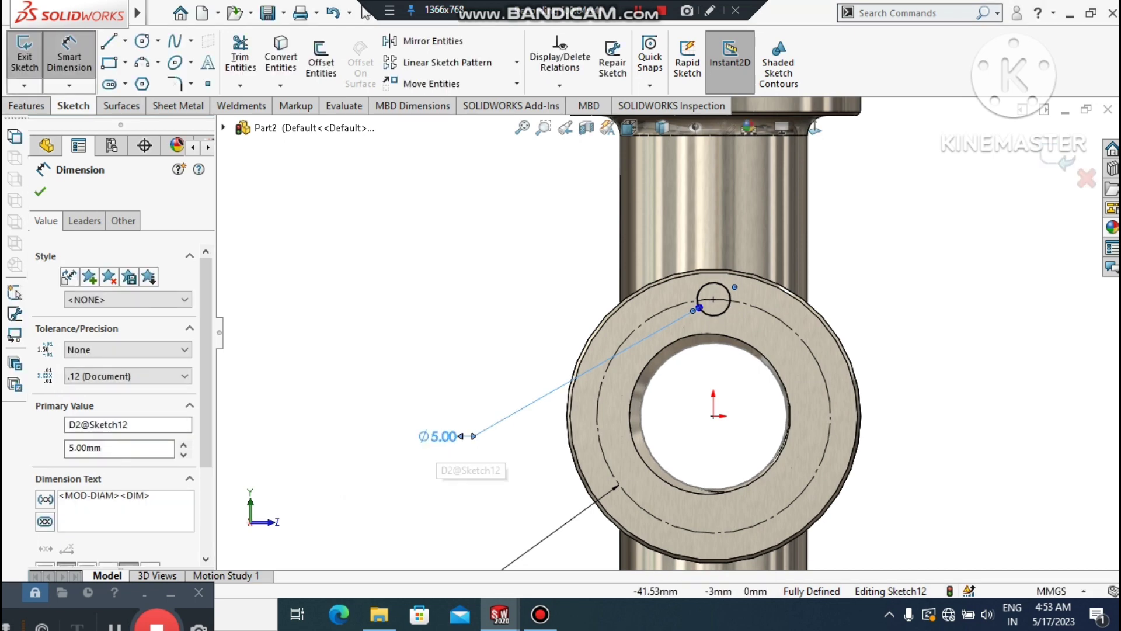
key("Escape")
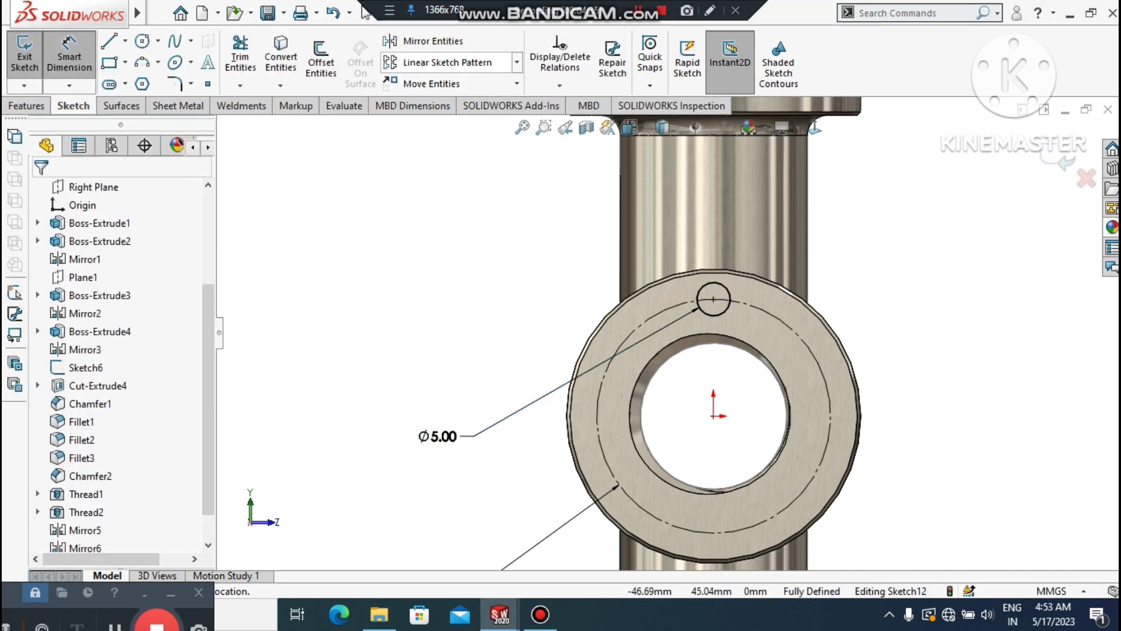
Pattern the 5 mm circle around the origin as six equally spaced instances over 360 degrees.
left_click(517, 62)
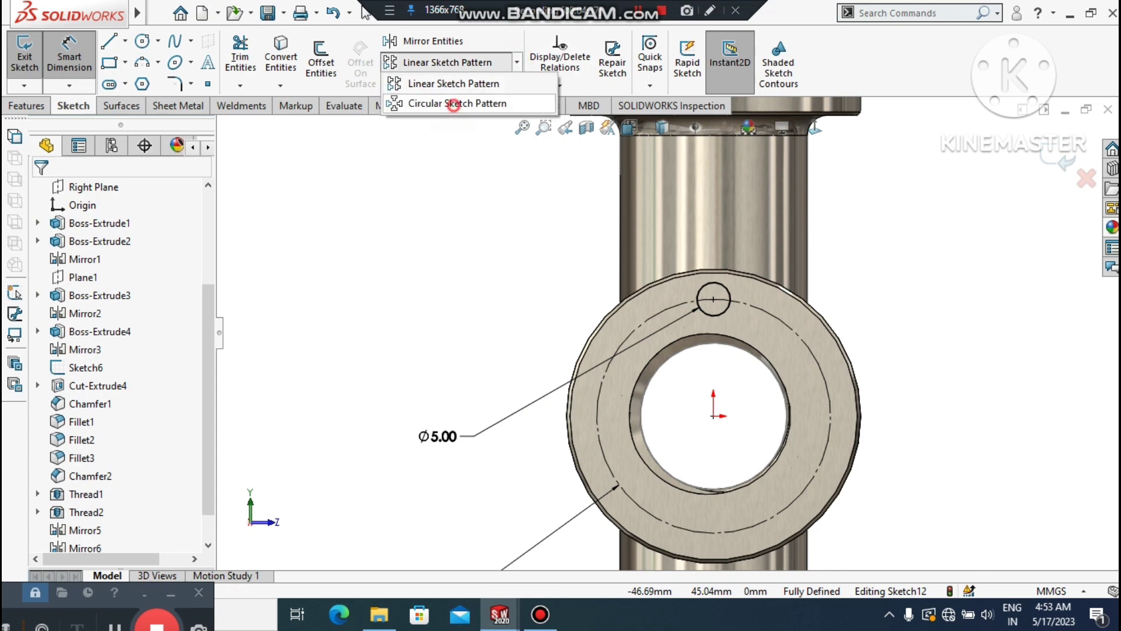
left_click(455, 103)
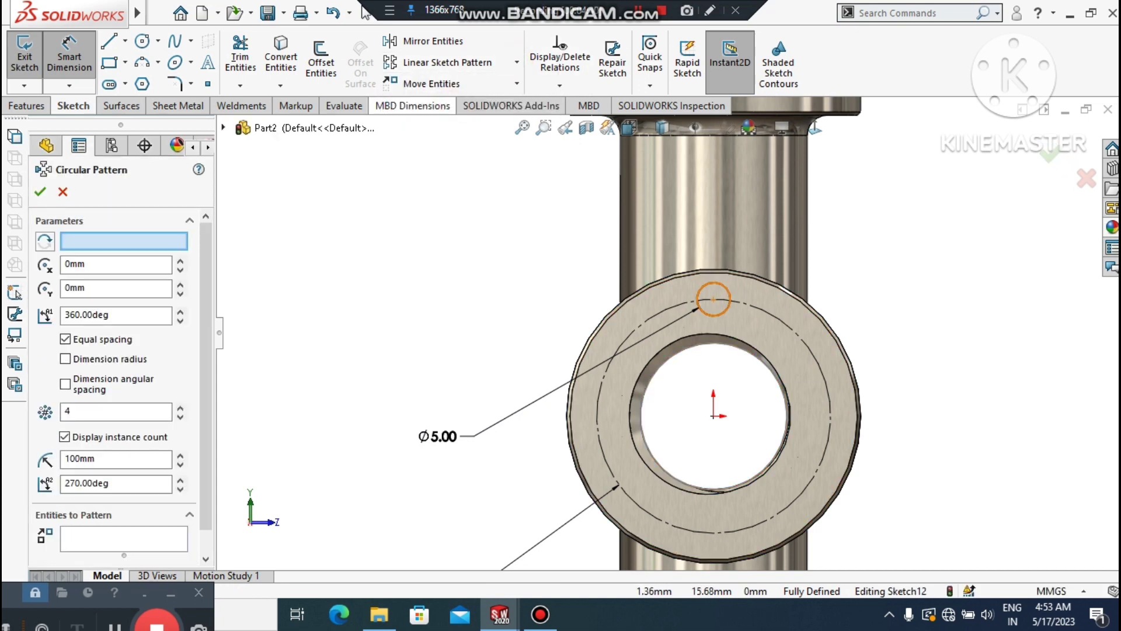
left_click(92, 537)
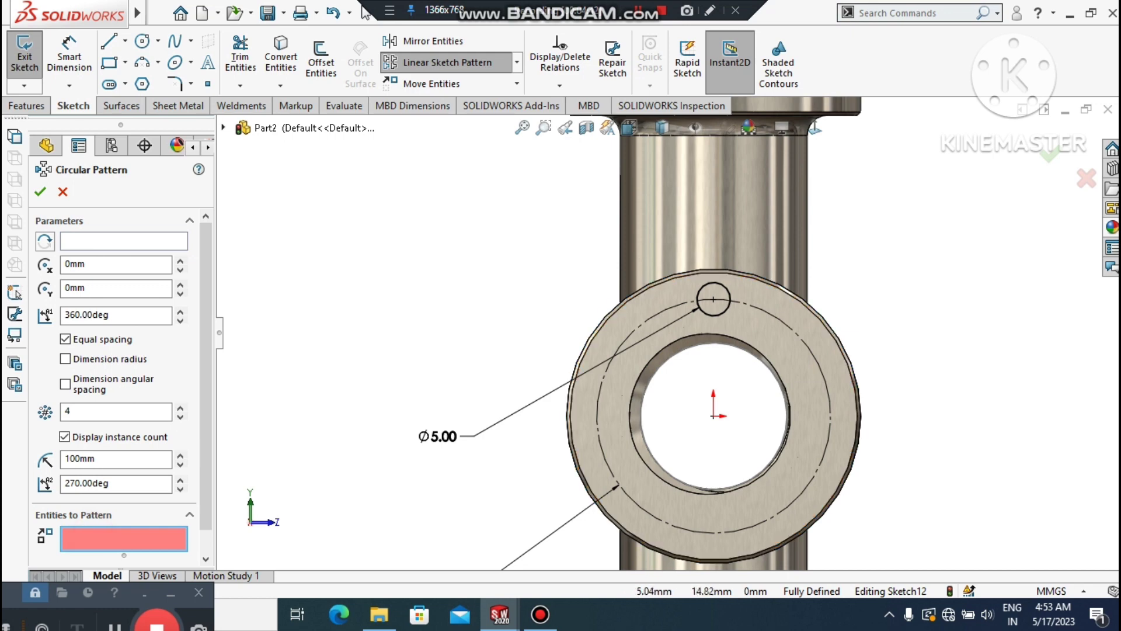
left_click(712, 282)
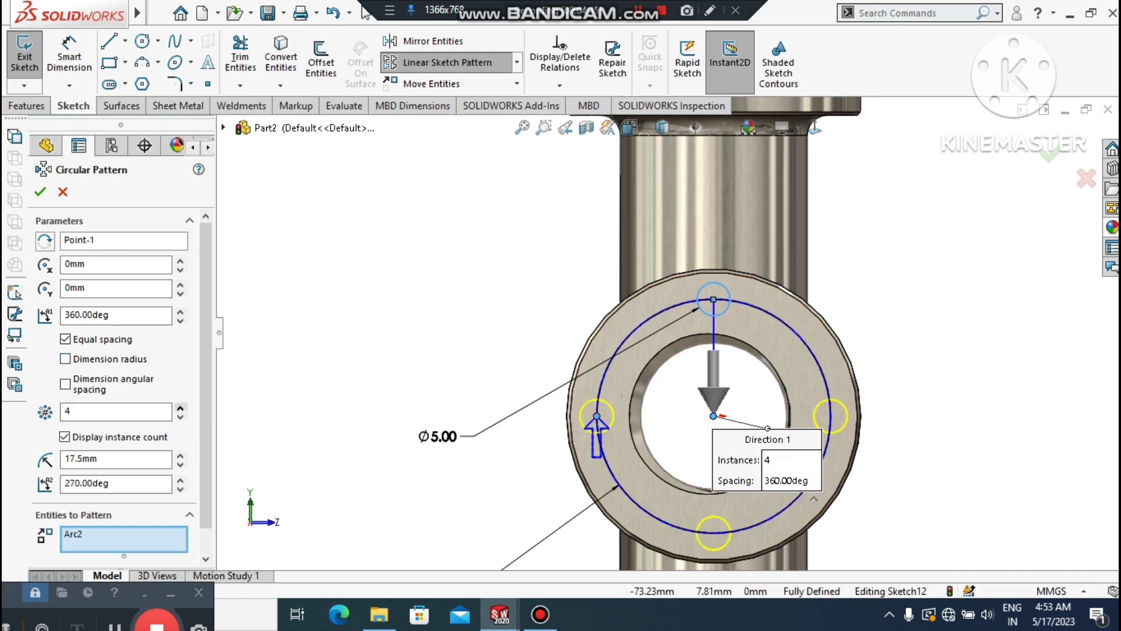
left_click(180, 407)
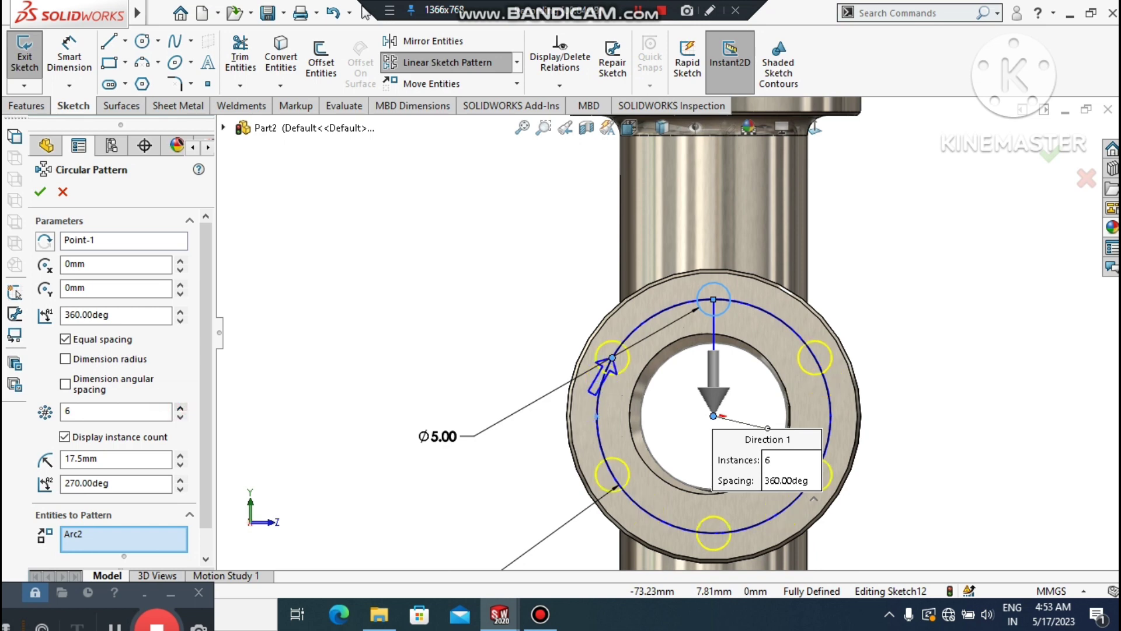
left_click(40, 192)
left_click(321, 313)
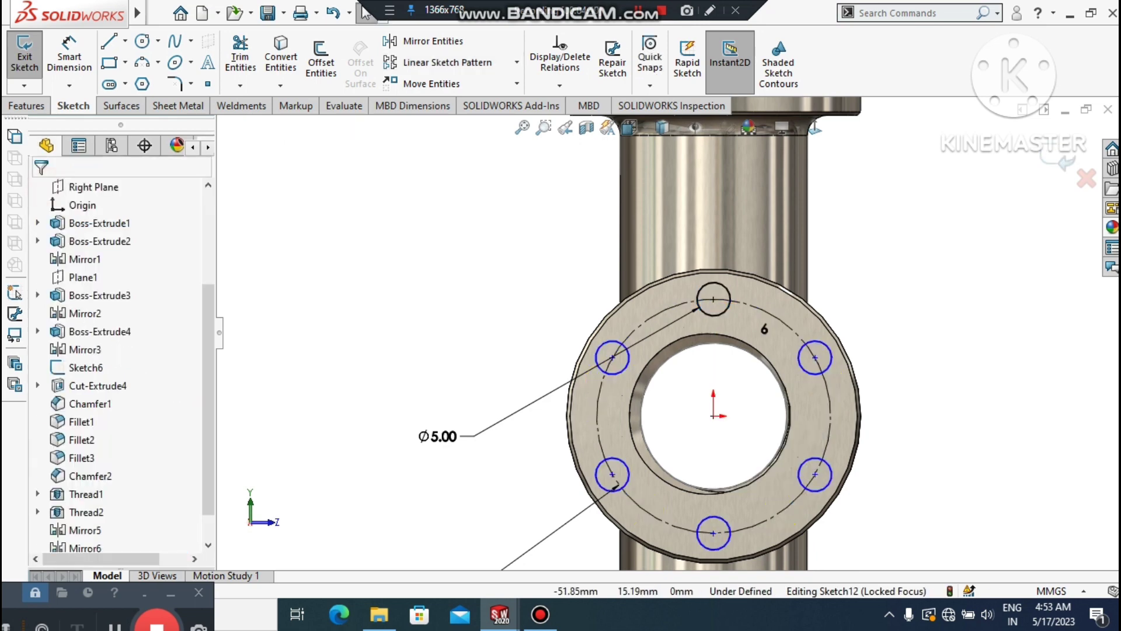
Cut the six bolt-hole circles through the flange with an Extruded Cut using the Up To Next end condition.
key("f")
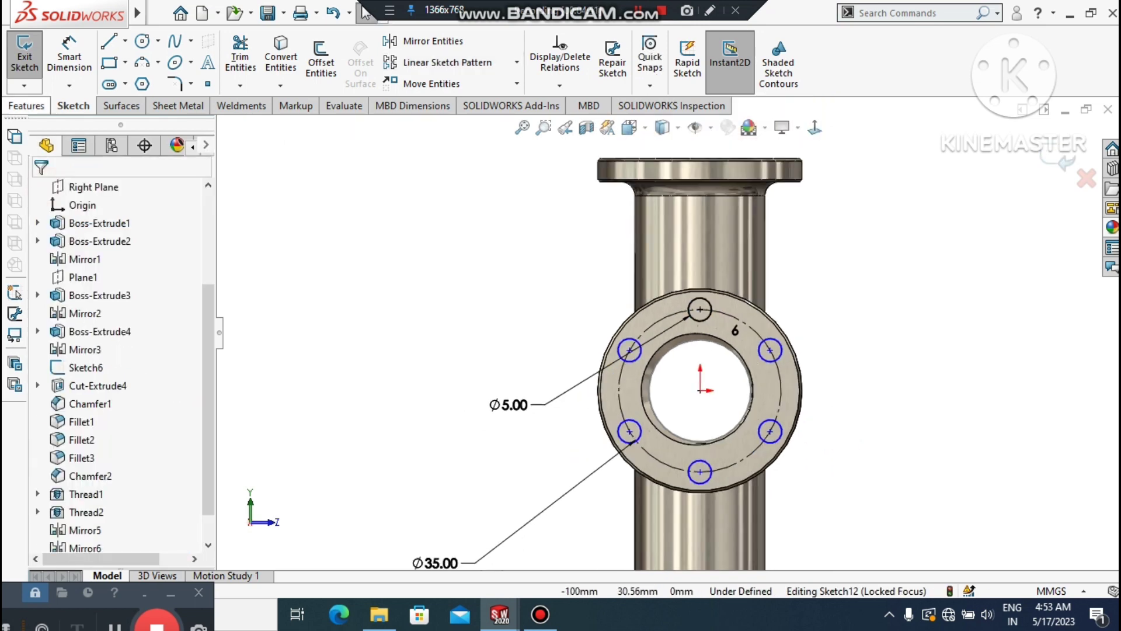
left_click(26, 105)
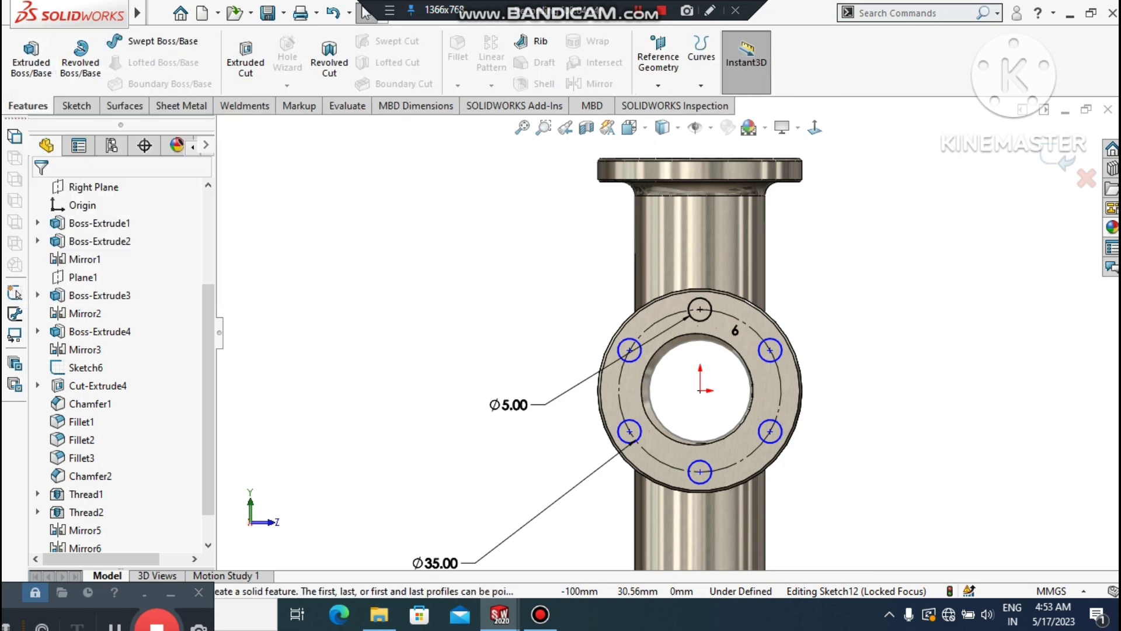
left_click(260, 51)
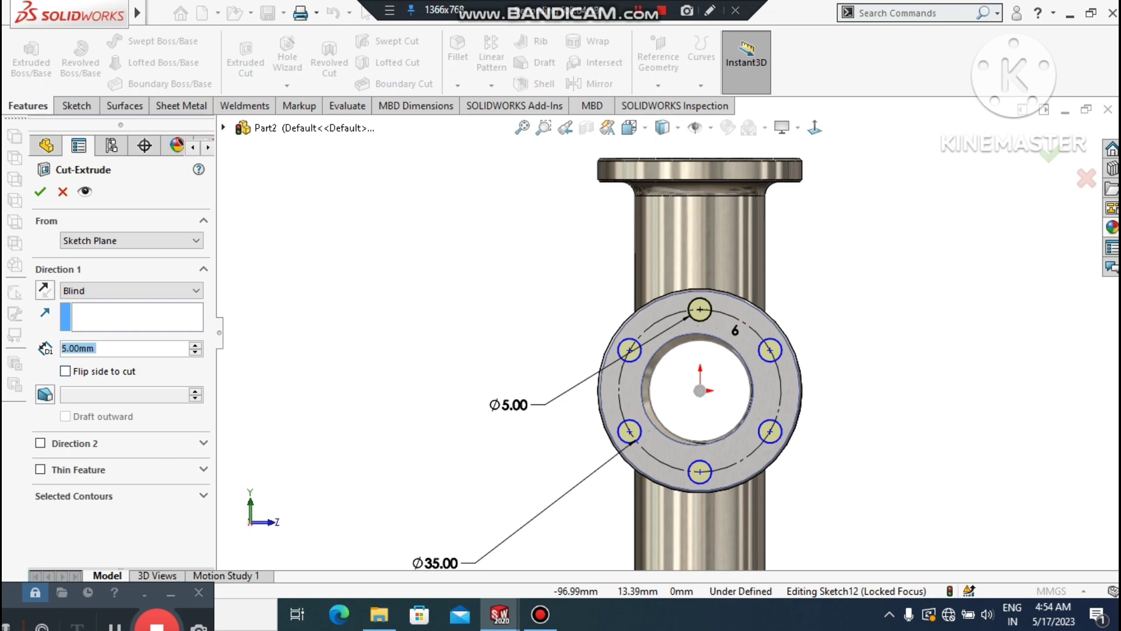
left_click(75, 291)
left_click(77, 339)
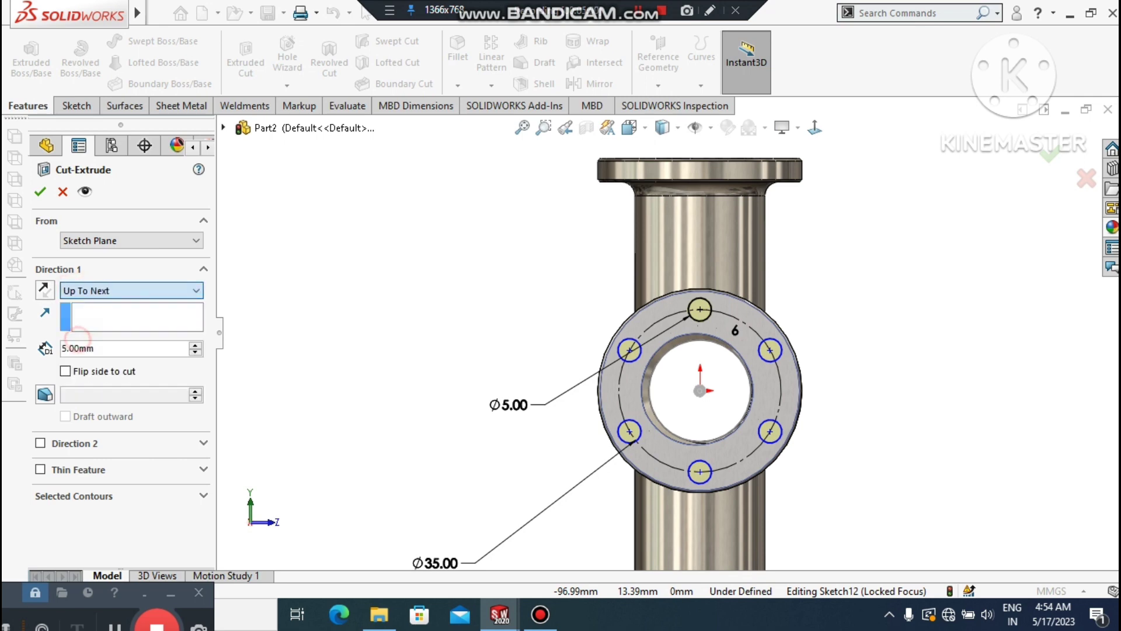
left_click(42, 191)
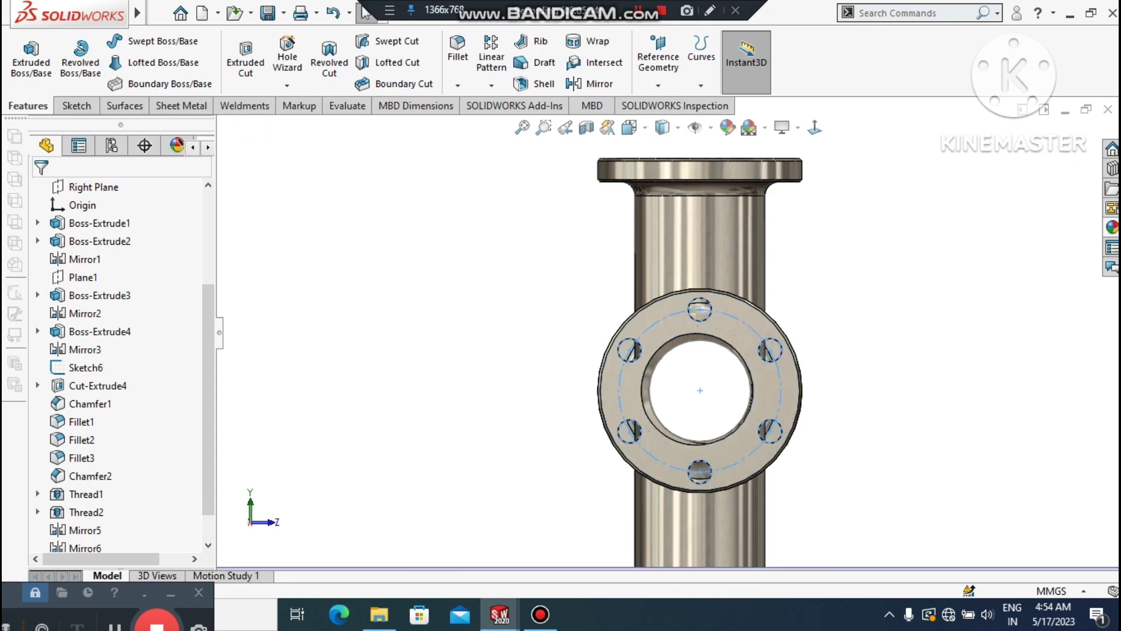
left_click(315, 302)
Mirror the bolt-hole cut about the Right Plane onto the opposite flange.
middle_click_drag(610, 340, 672, 368)
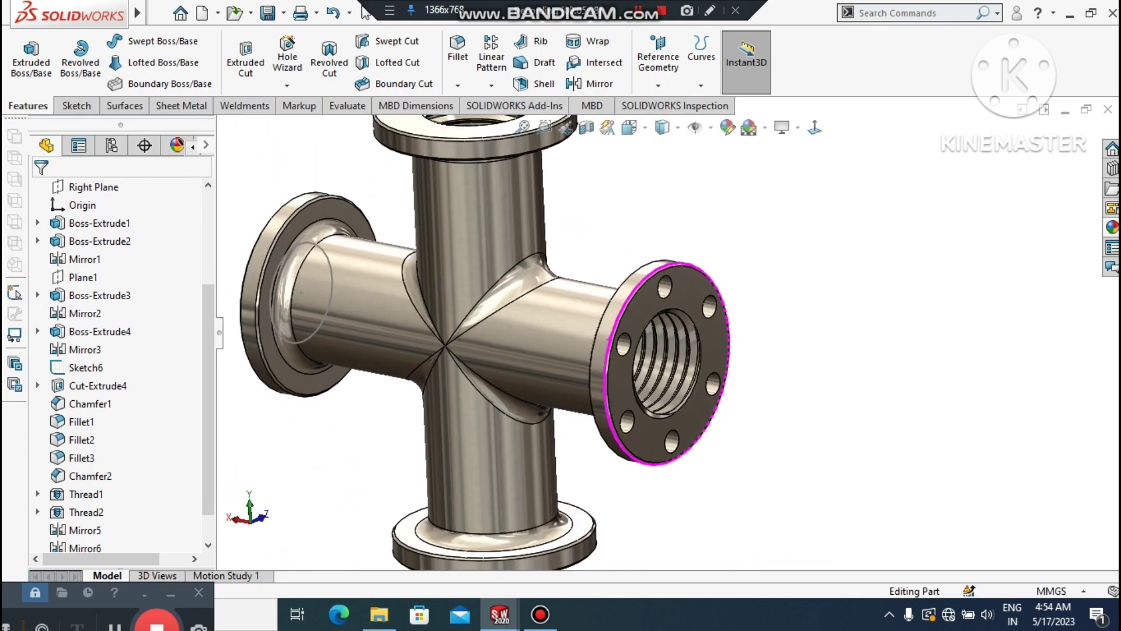
scroll(666, 359, "up", 2)
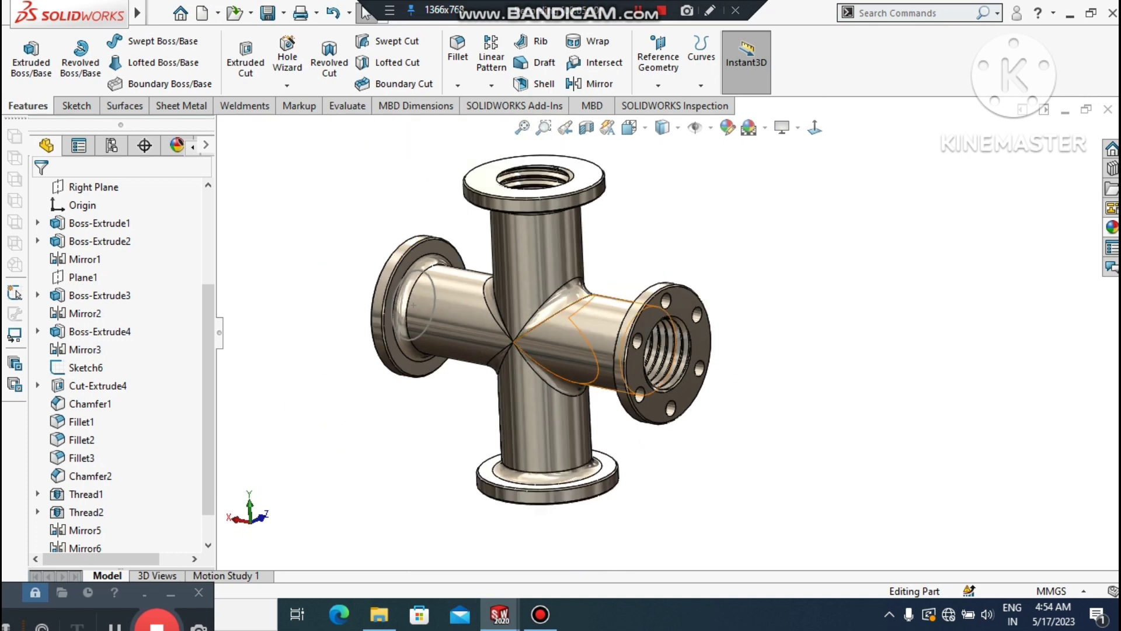
left_click(595, 84)
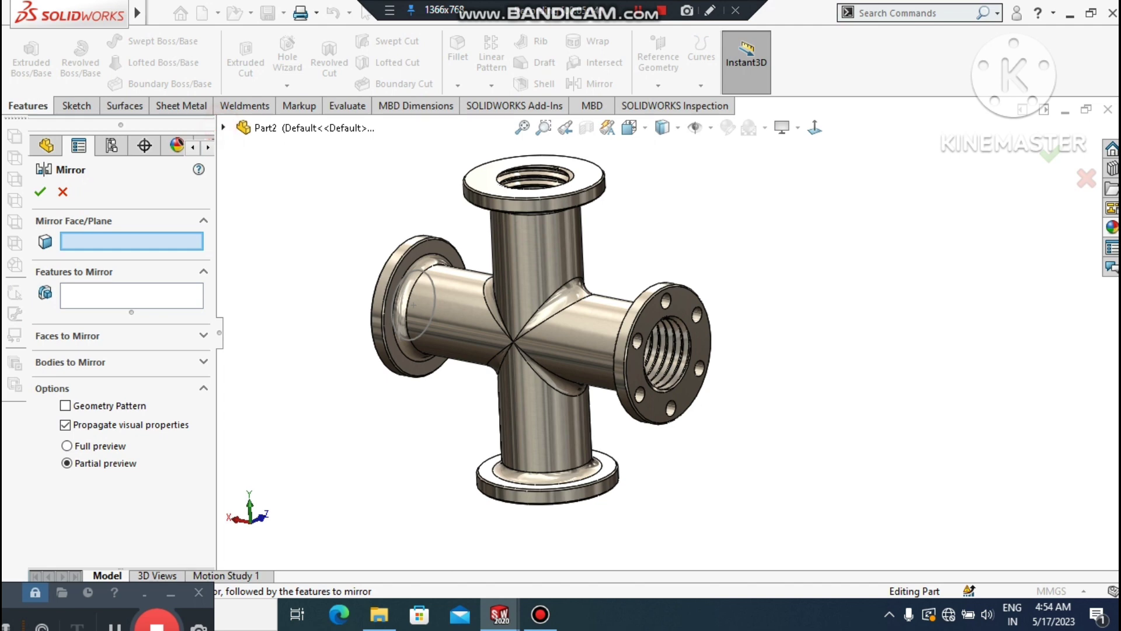
left_click(223, 127)
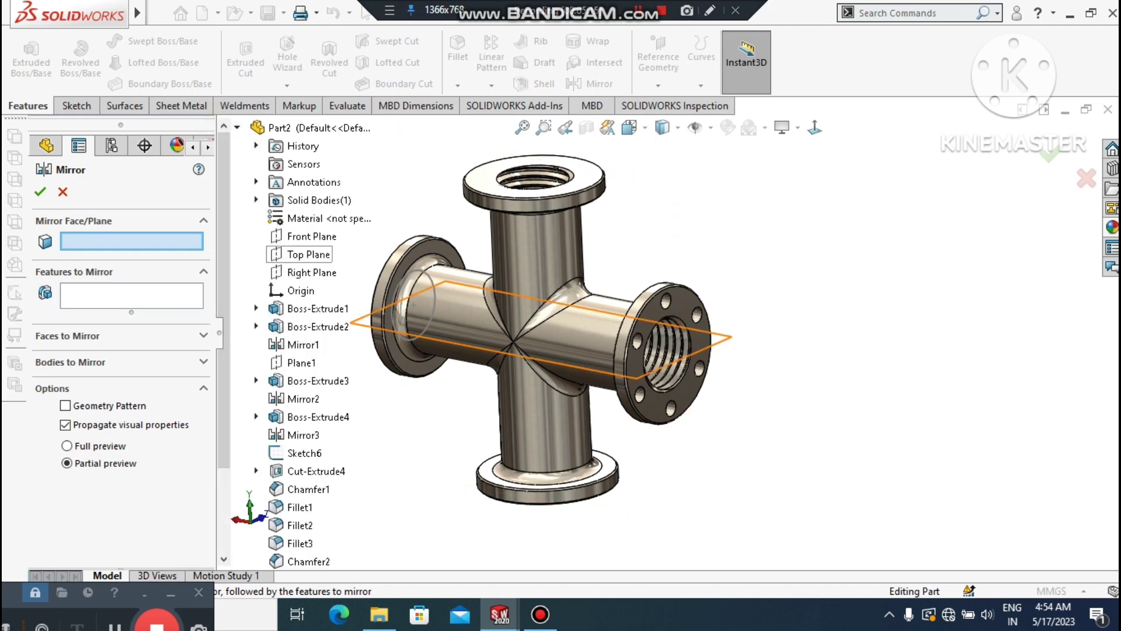
left_click(312, 272)
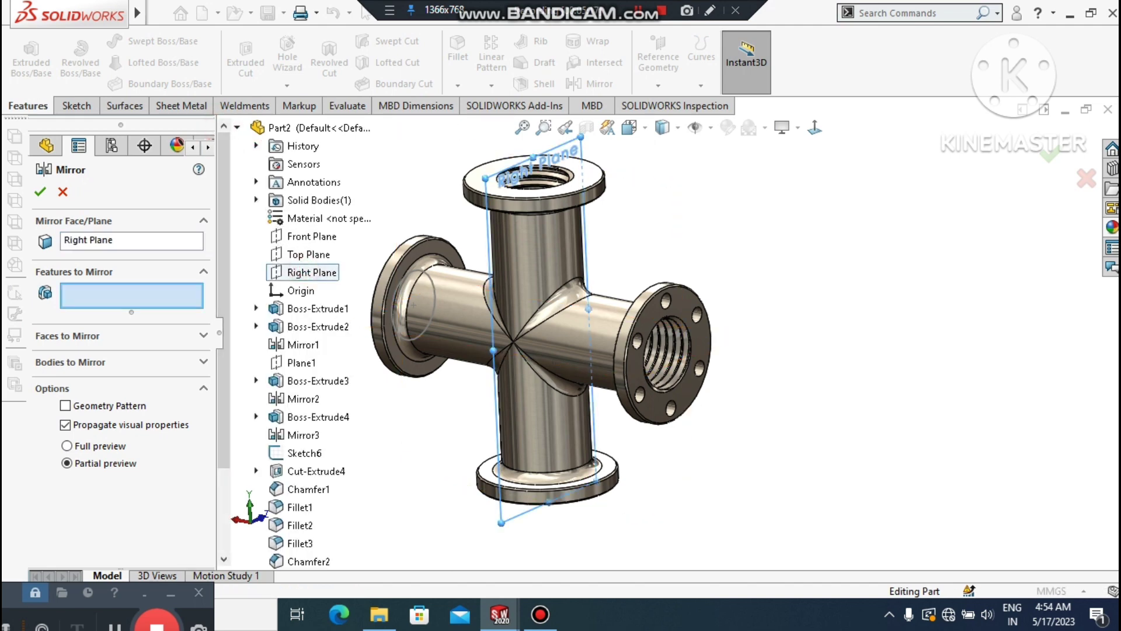
scroll(309, 548, "down", 2)
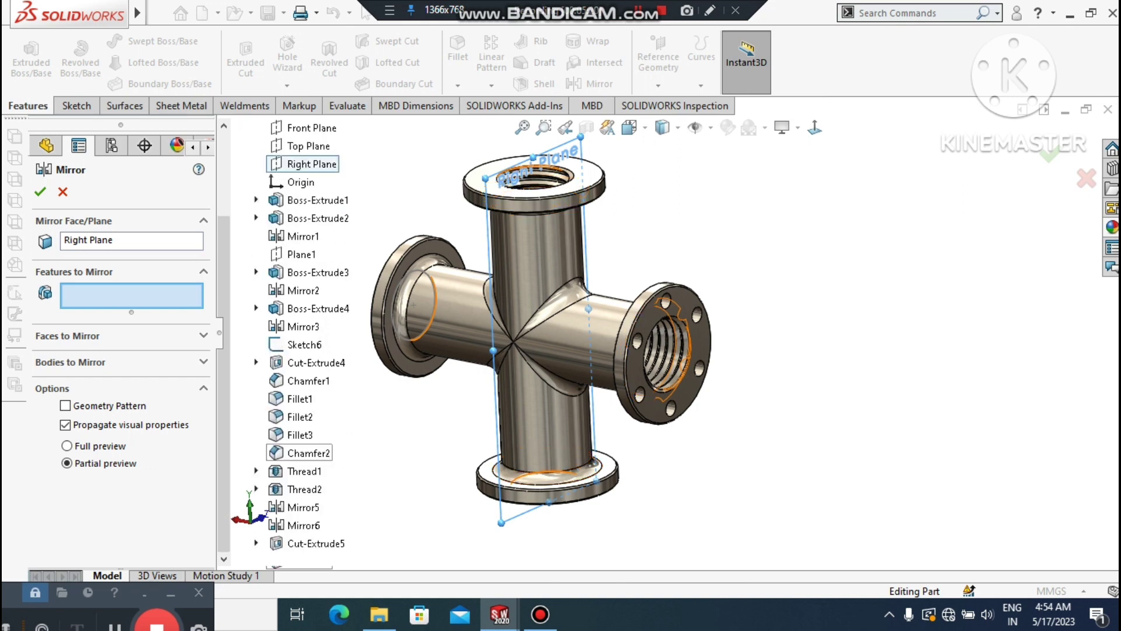
left_click(313, 543)
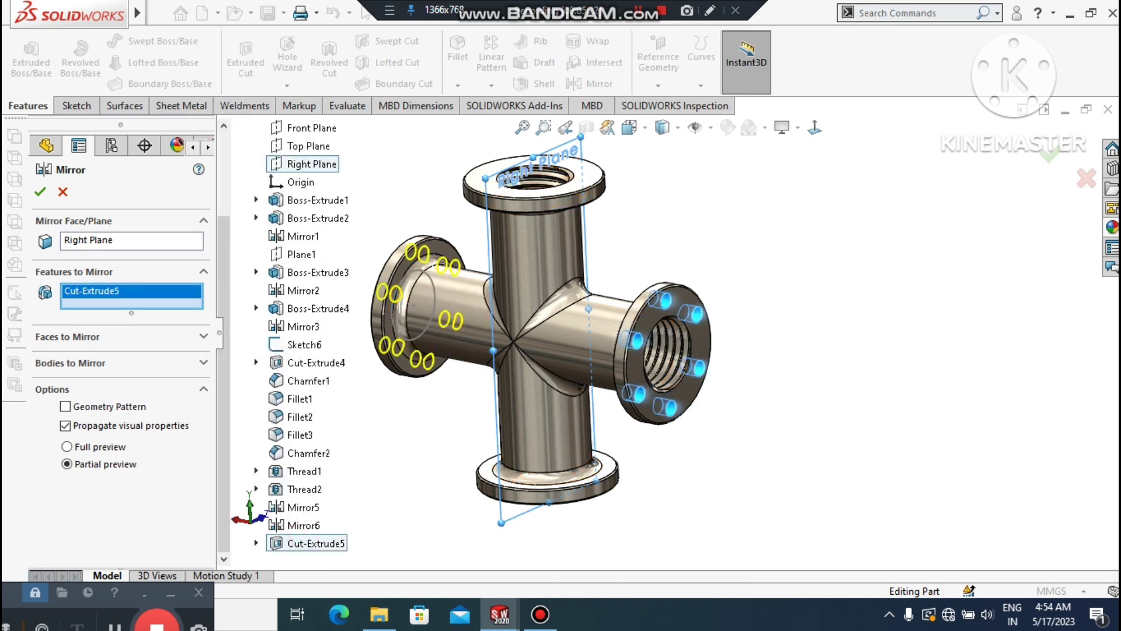
left_click(39, 191)
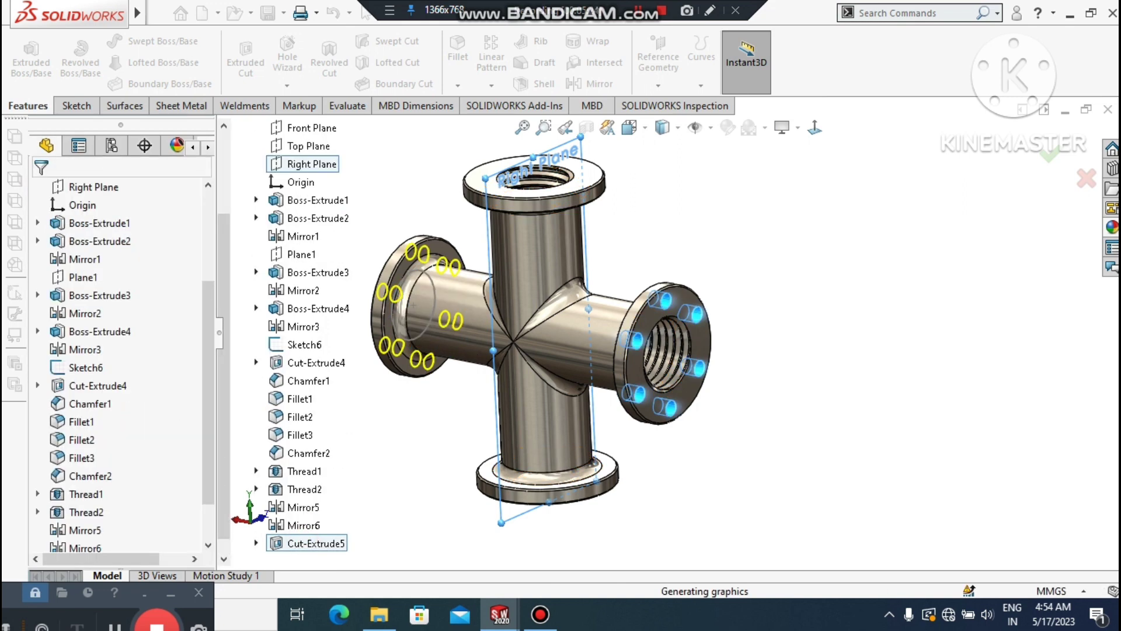
left_click(372, 399)
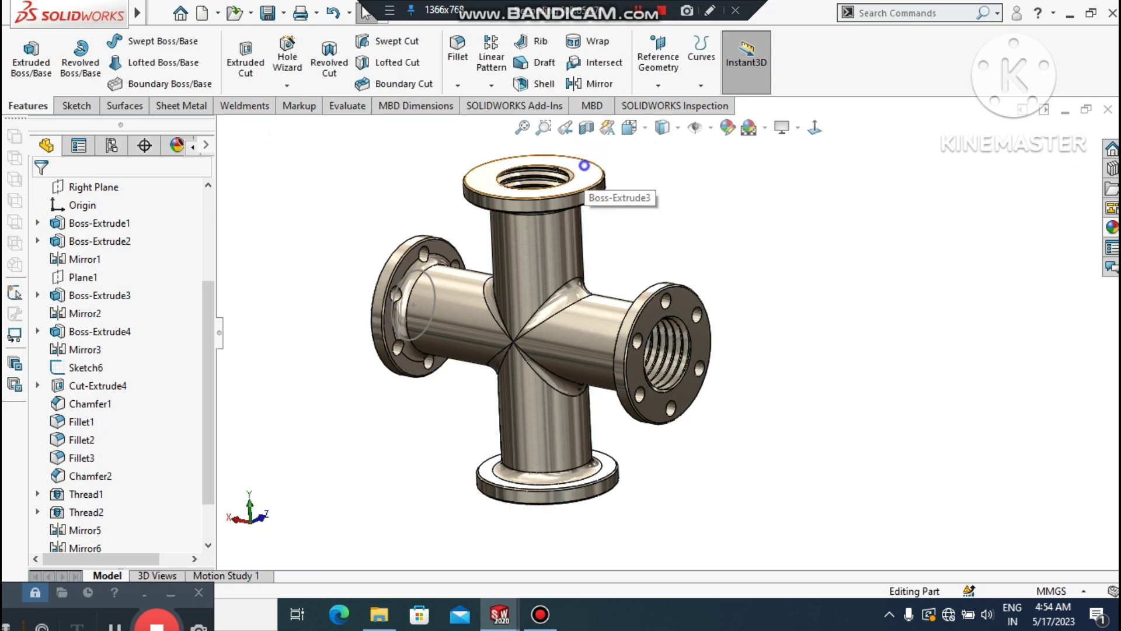
Open a new sketch on the outer face of the upper flange and view it face-on.
right_click(584, 165)
left_click(621, 141)
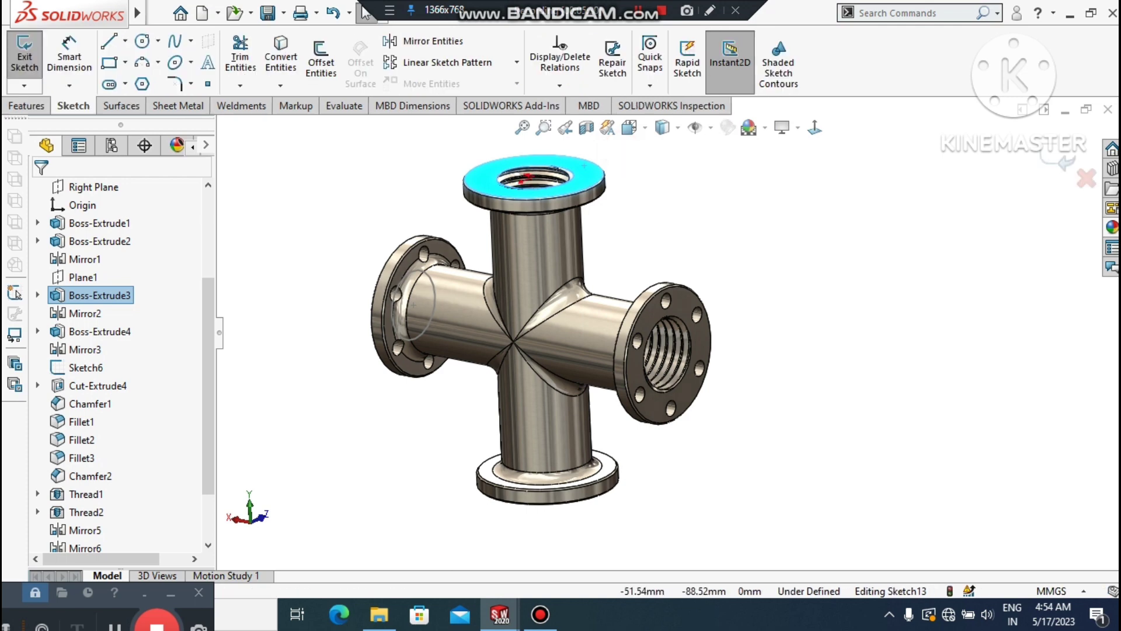
left_click(816, 125)
left_click(561, 183)
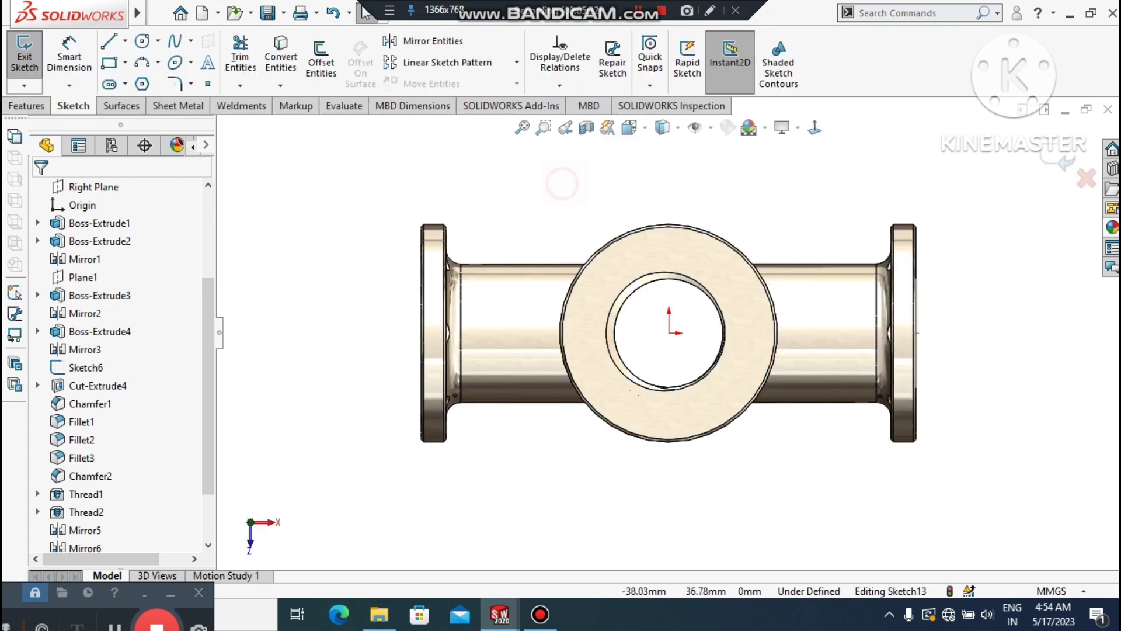
Sketch a circle centred on the origin of the upper flange face and set its diameter to 35 mm.
left_click(146, 41)
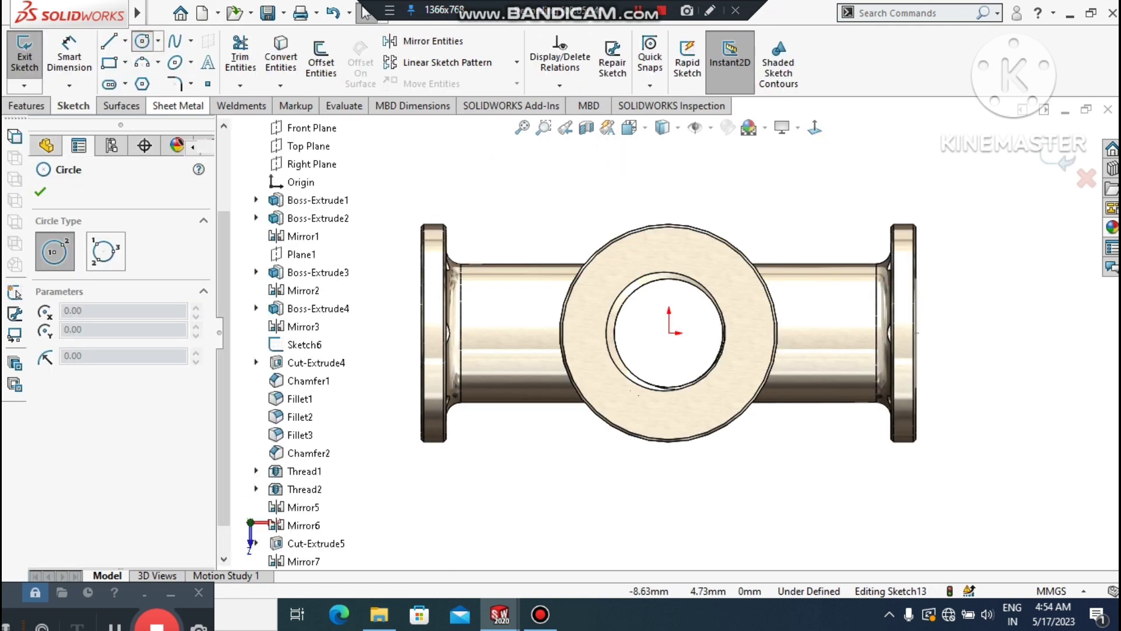
left_click(669, 331)
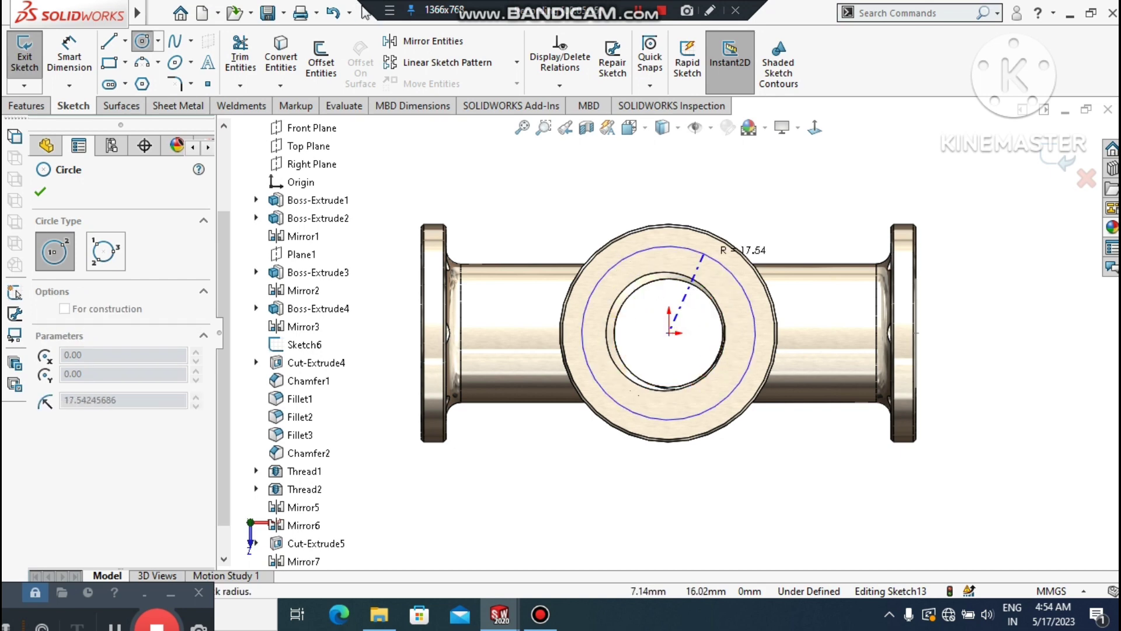
left_click(704, 253)
key("Escape")
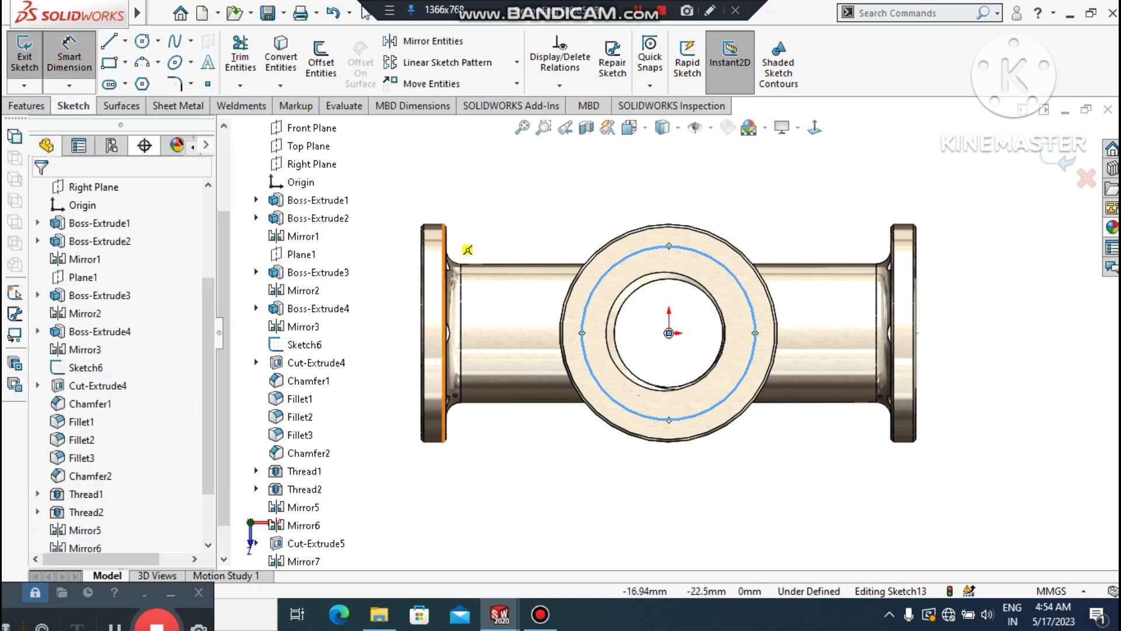
left_click(614, 405)
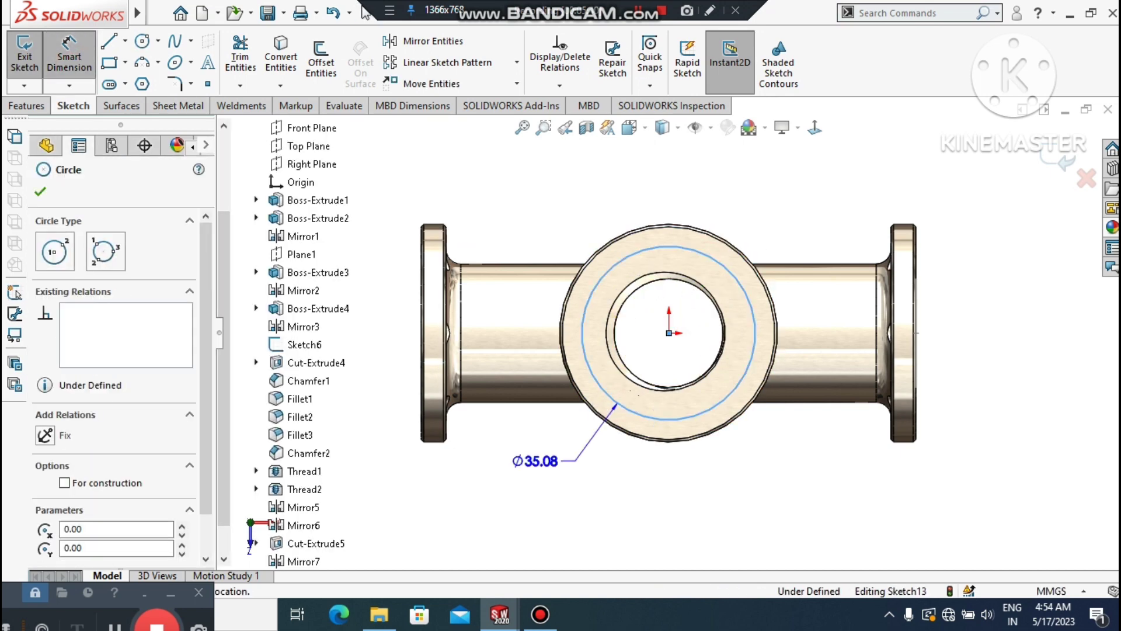
left_click(528, 459)
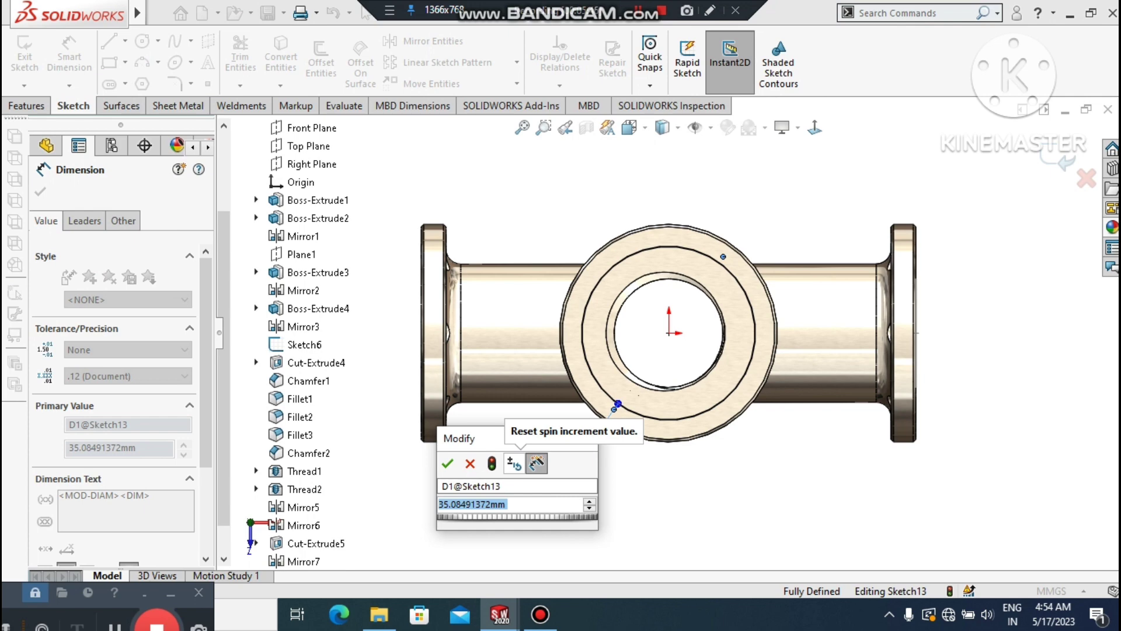
type("35")
key("Return")
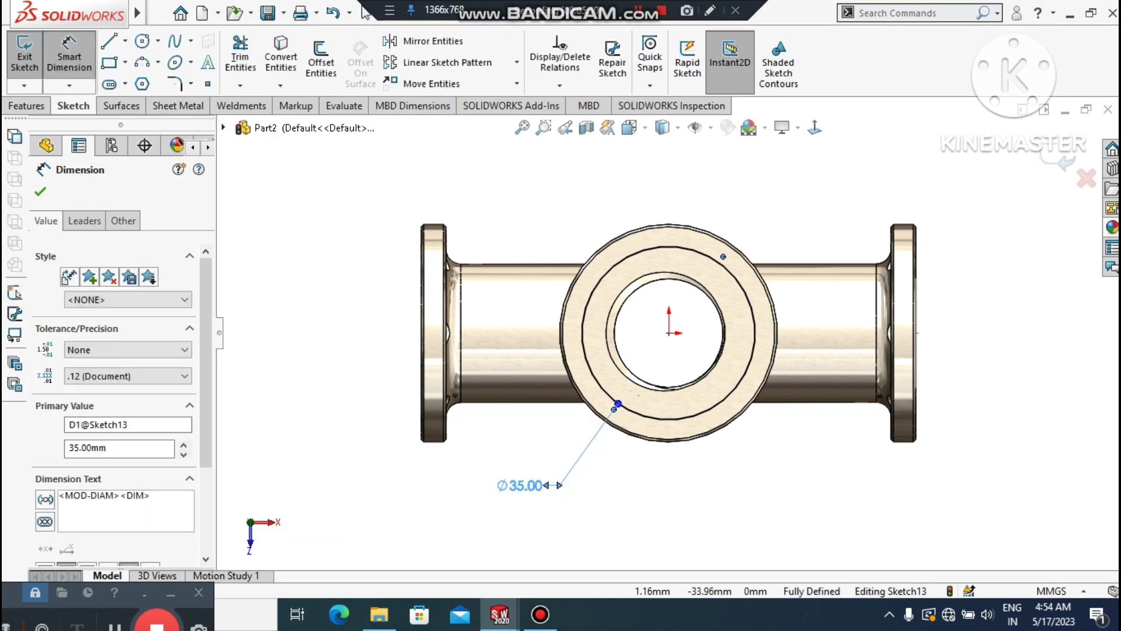
left_click(675, 501)
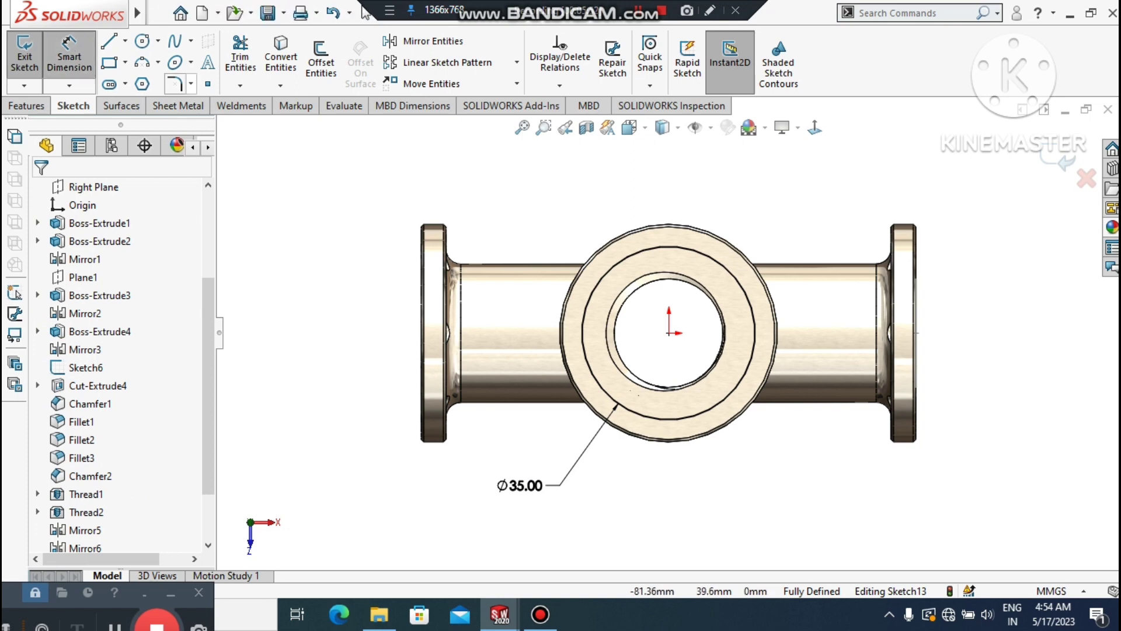
Convert the 35 mm circle on the upper flange face to construction geometry.
left_click(69, 55)
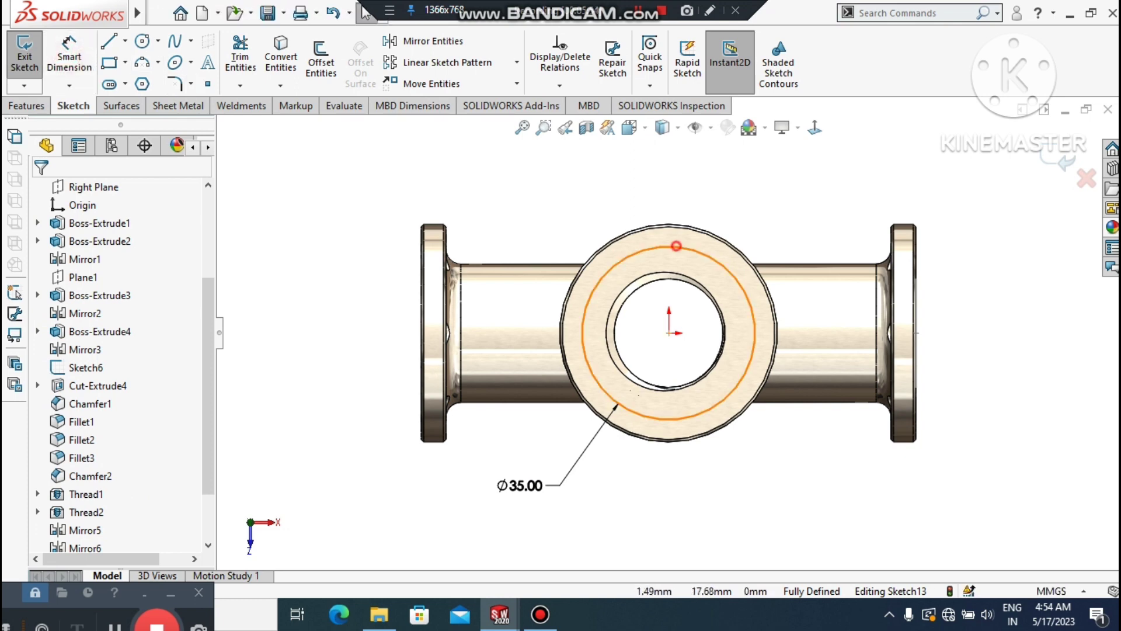
left_click(676, 245)
left_click(722, 192)
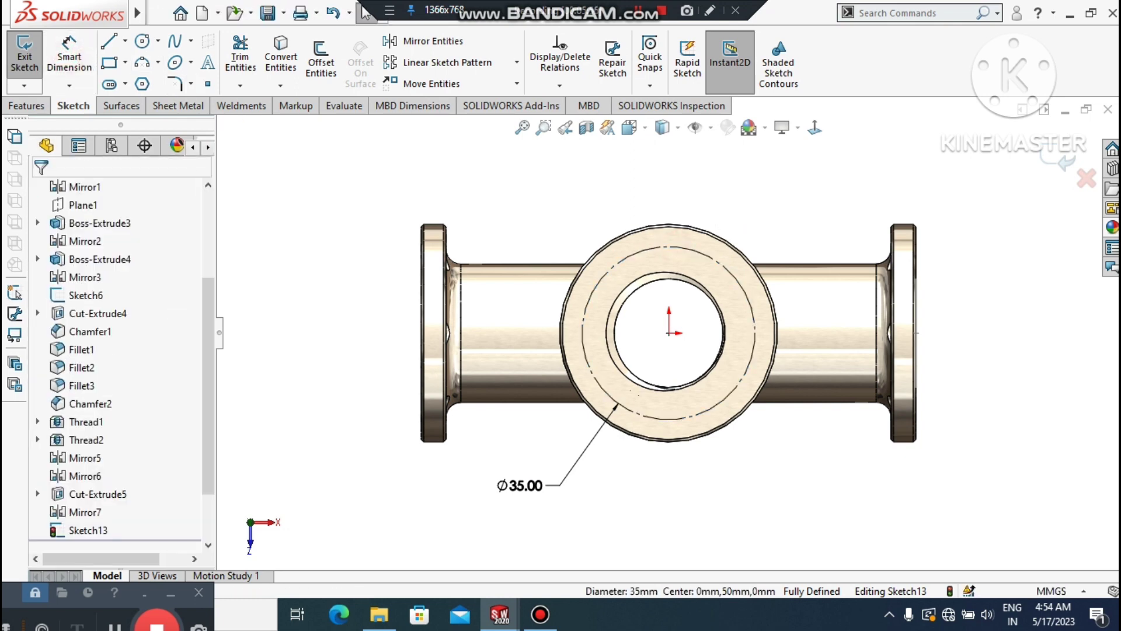
Sketch a circle centred on the upper quadrant of the 35 mm construction circle and set its diameter to 5 mm.
left_click(142, 40)
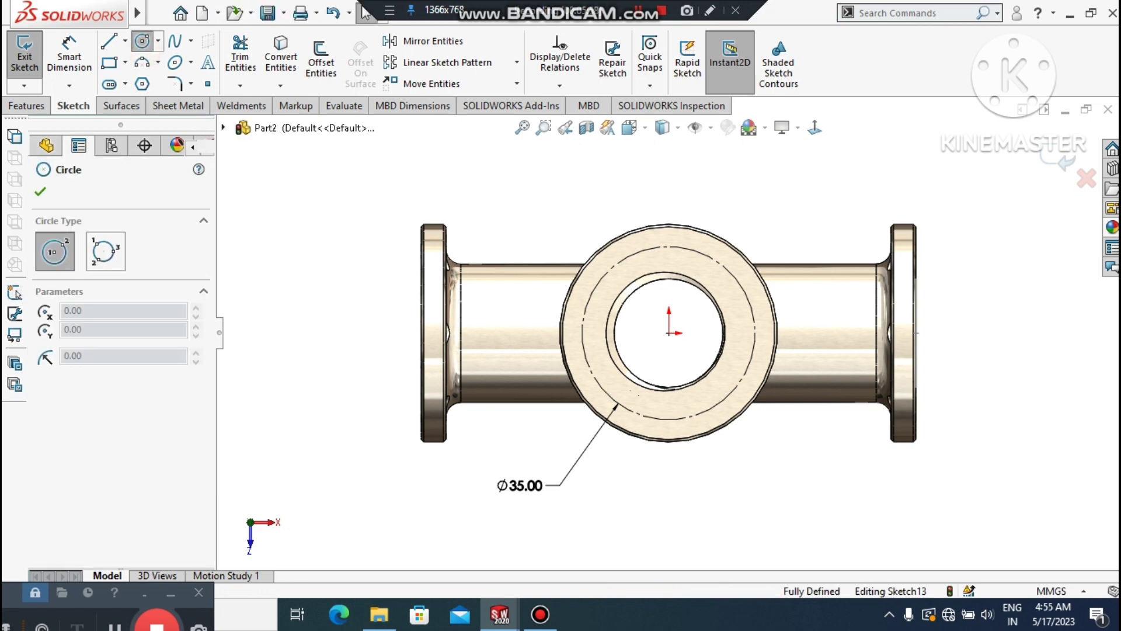
scroll(700, 257, "down", 3)
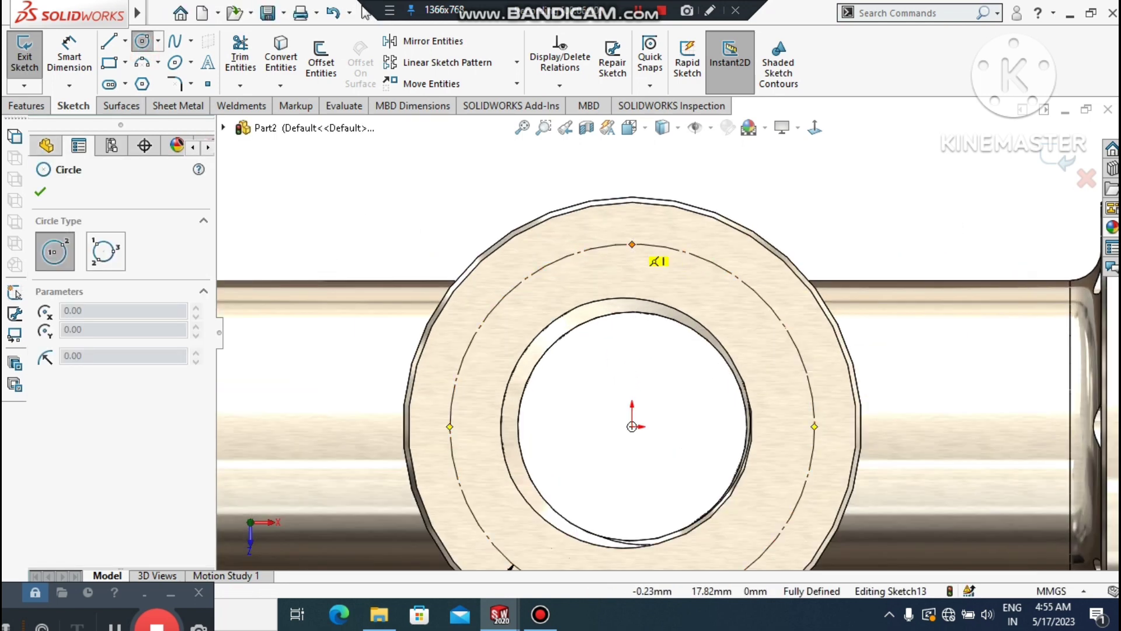
left_click(631, 244)
left_click(625, 262)
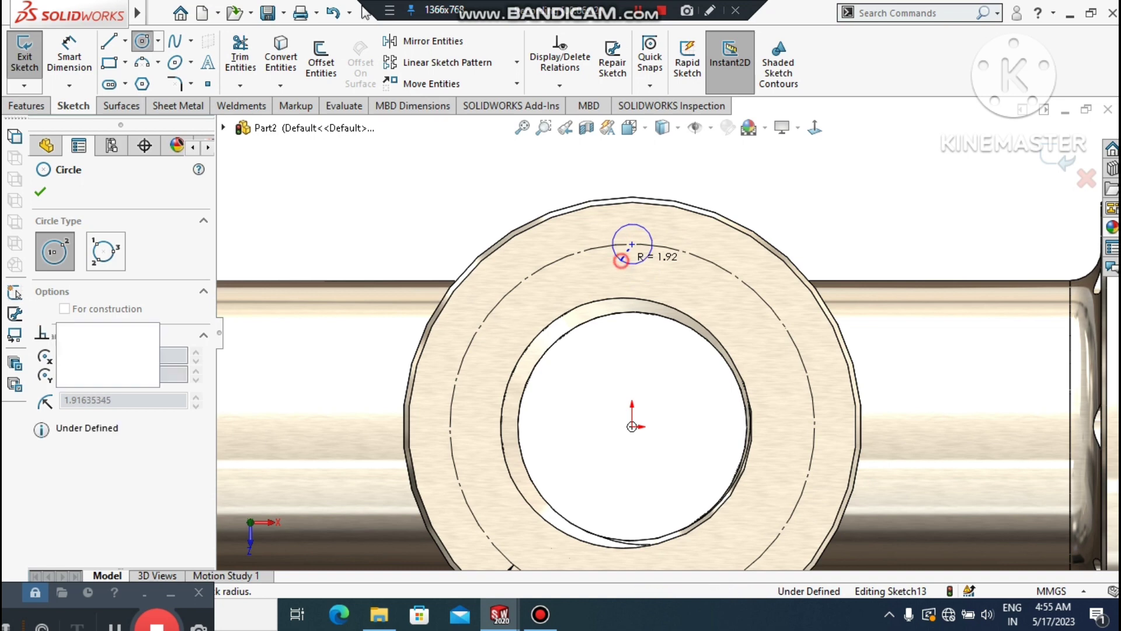
left_click(68, 55)
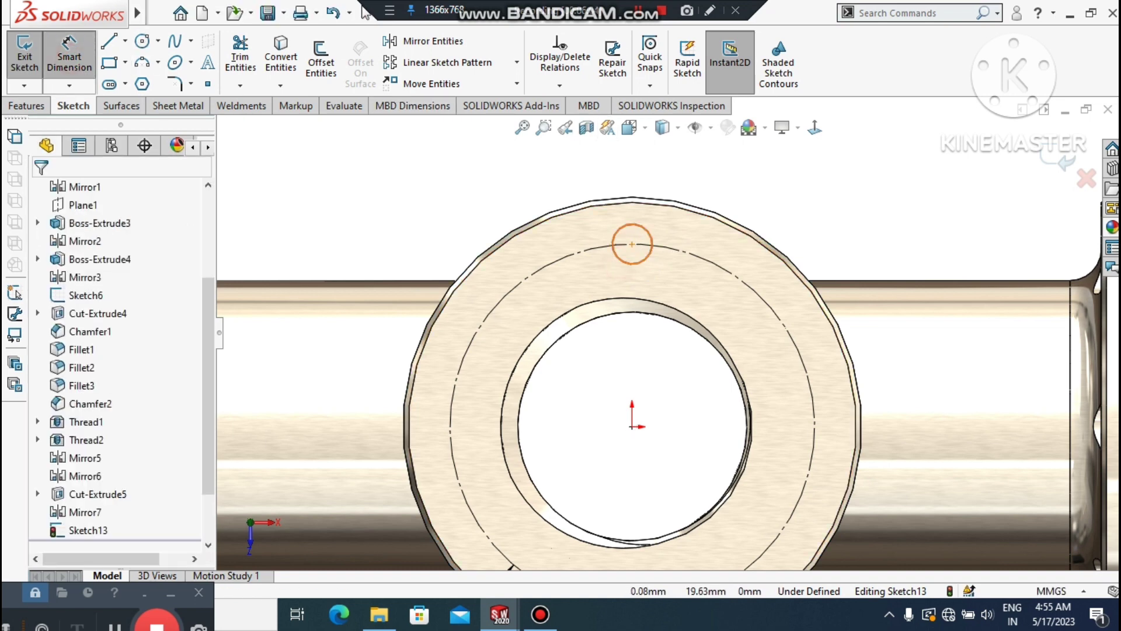
left_click(650, 234)
left_click(795, 166)
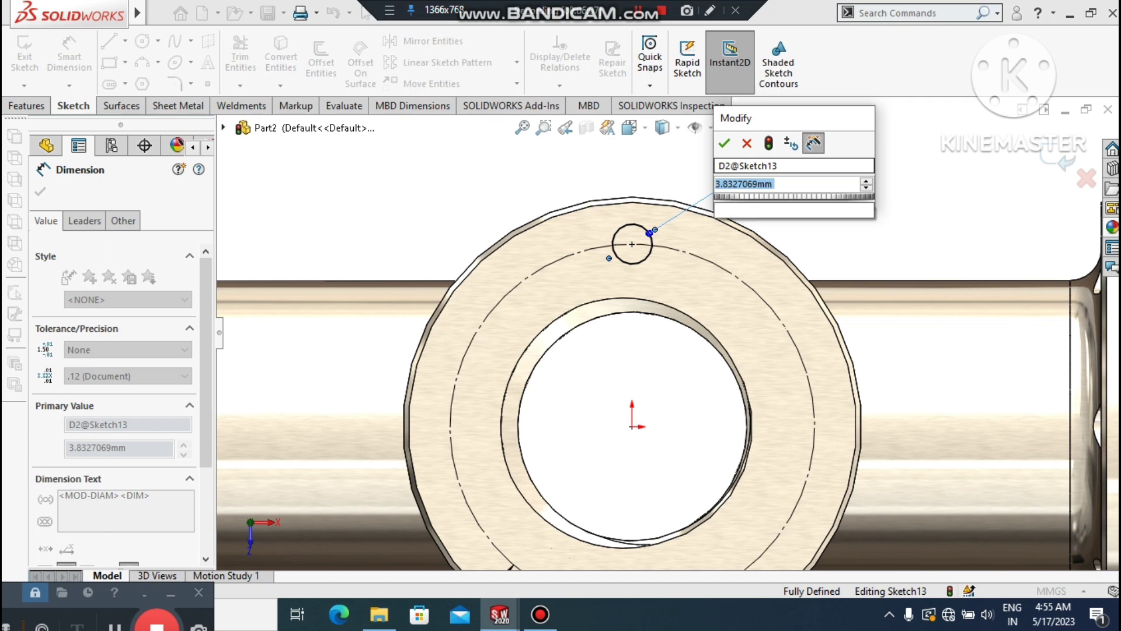
type("5")
key("Return")
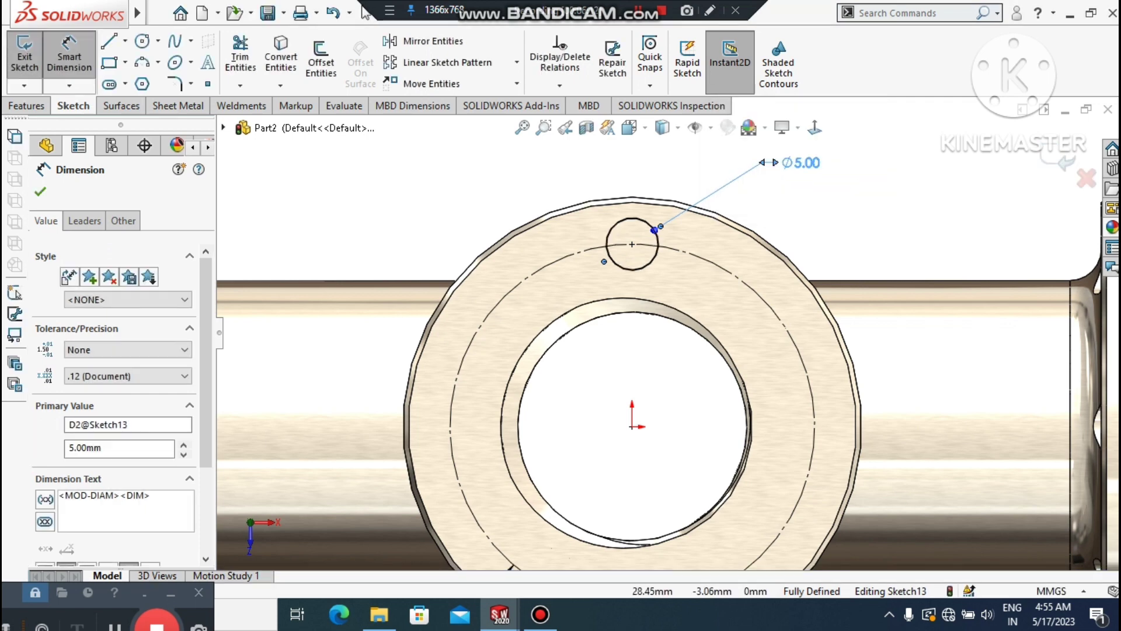
left_click(812, 202)
scroll(812, 203, "up", 4)
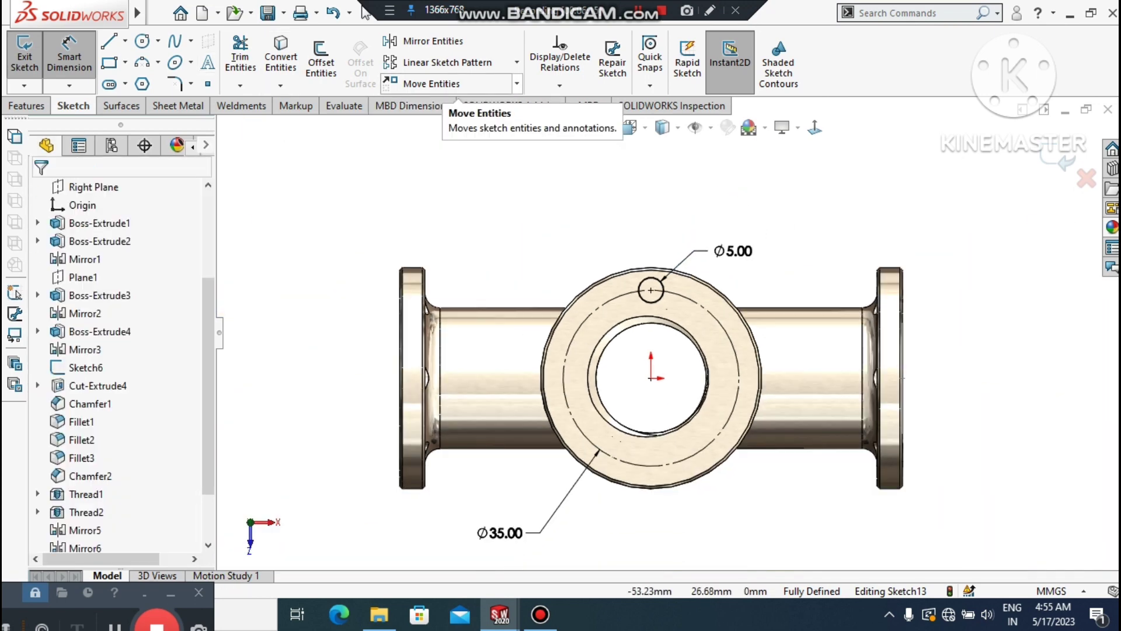
Circular-pattern the 5 mm circle around the origin with six equally spaced instances over 360 degrees.
left_click(517, 84)
left_click(516, 62)
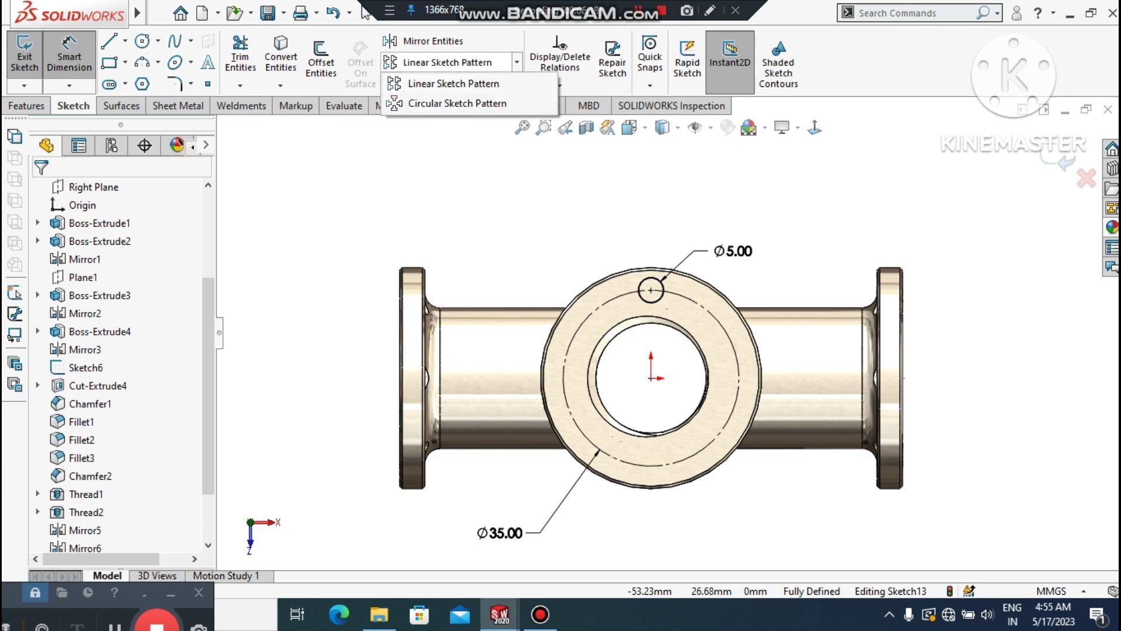
left_click(462, 103)
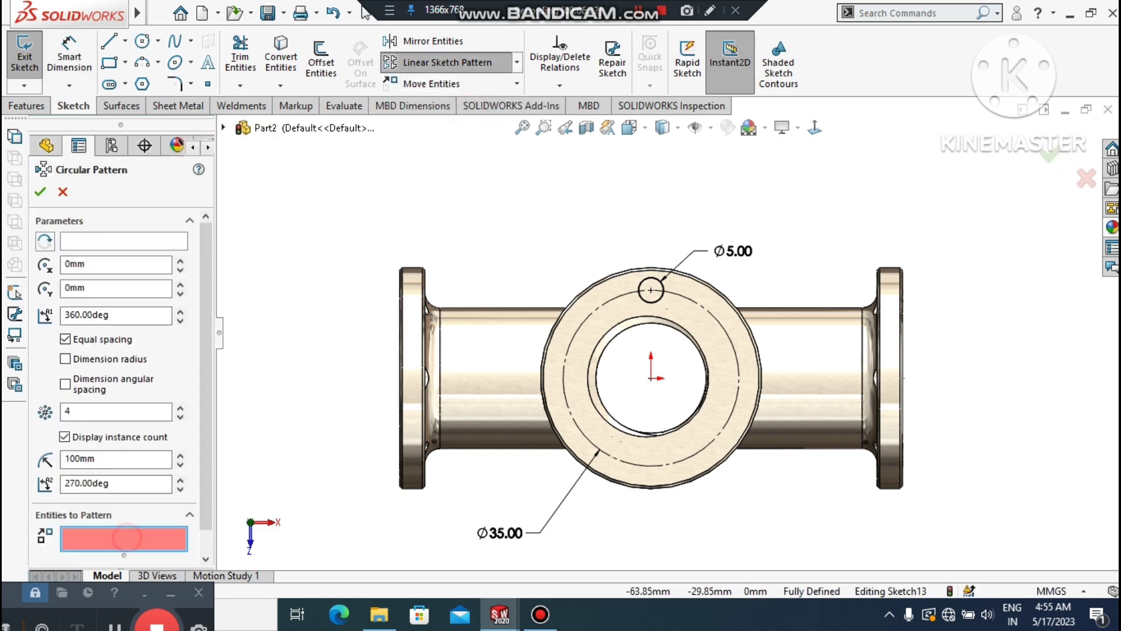
left_click(659, 300)
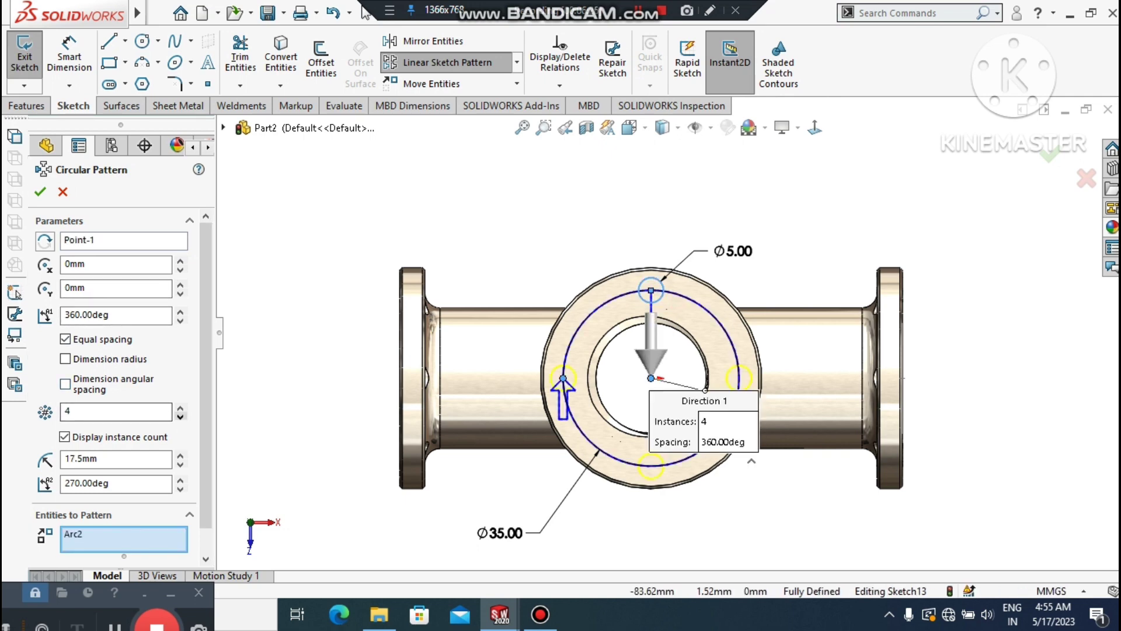
left_click(180, 407)
left_click(180, 407)
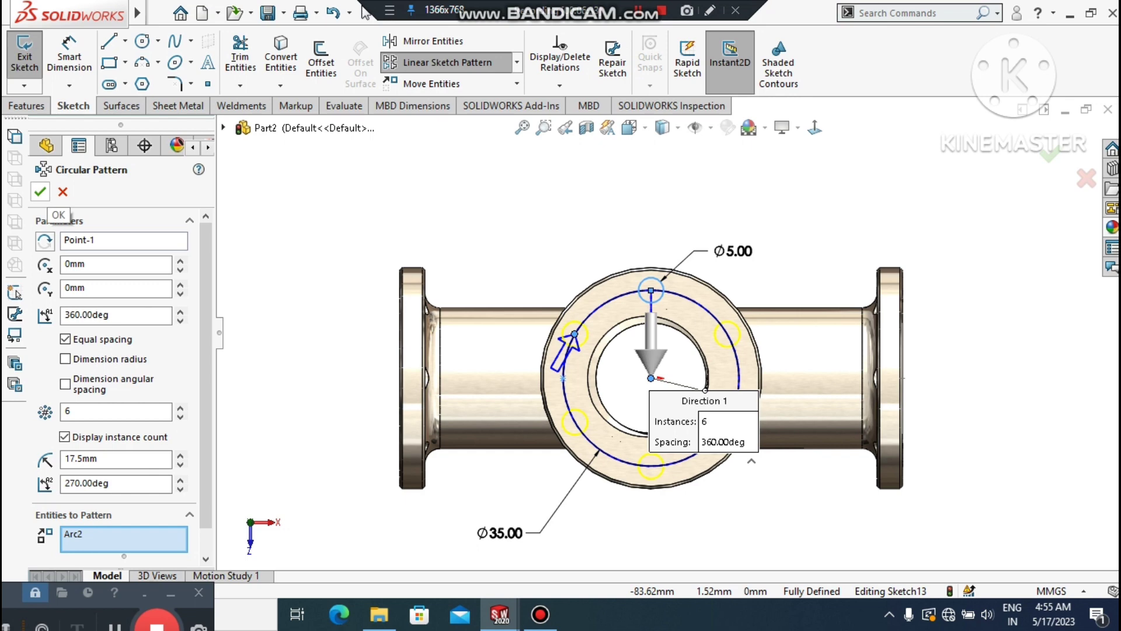
left_click(41, 192)
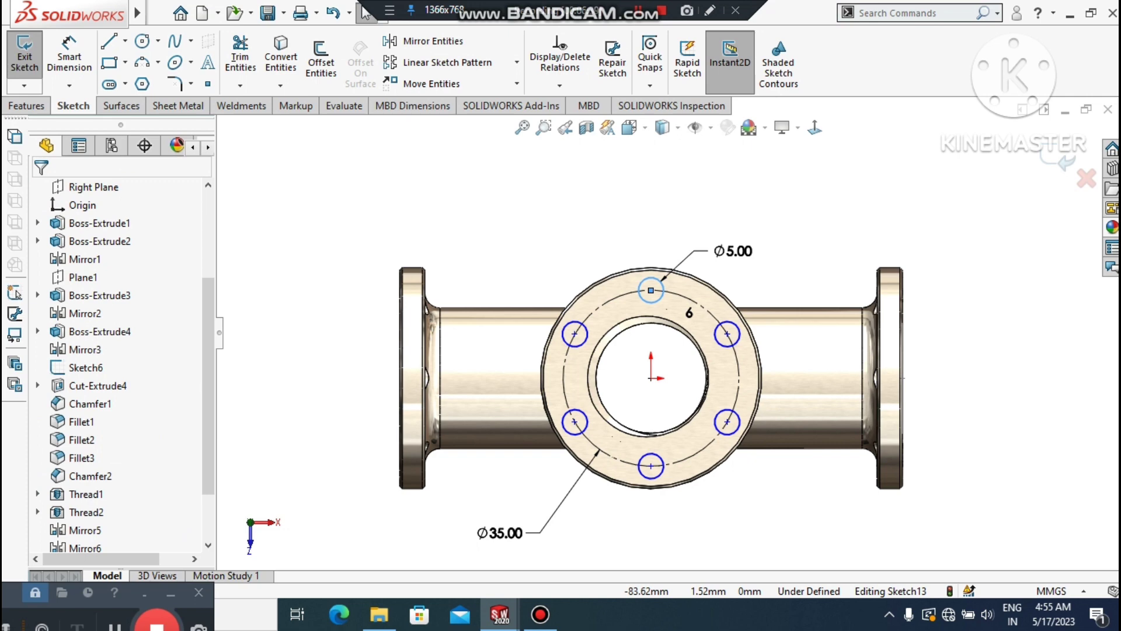
double_click(436, 195)
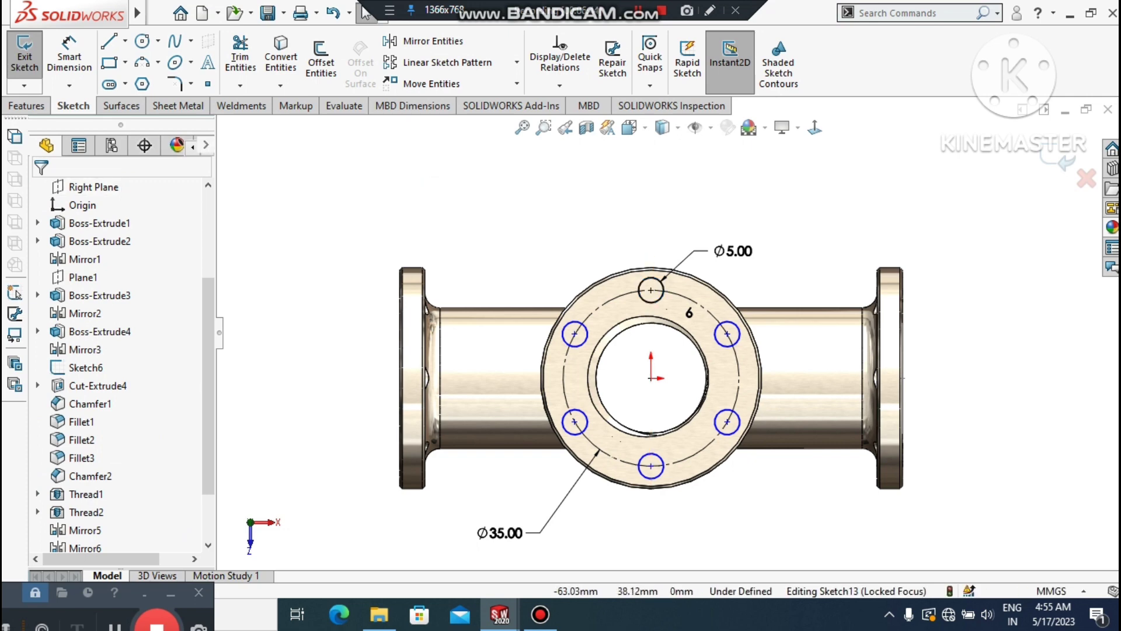
Cut-extrude the six bolt-hole circles through the flange using the Up To Next end condition.
left_click(39, 108)
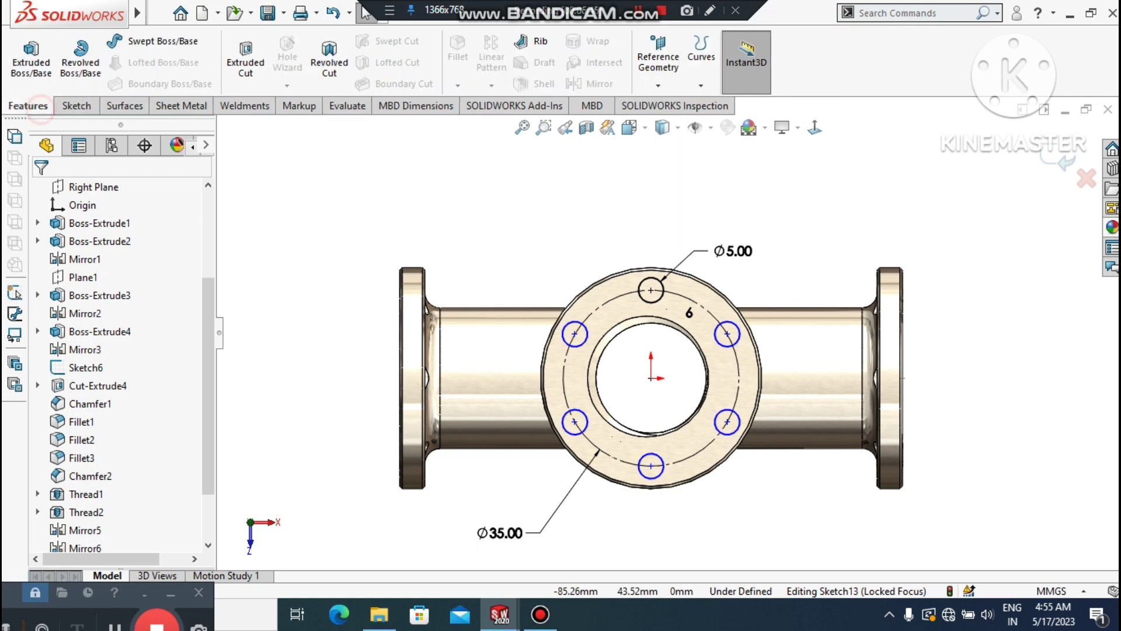
left_click(257, 49)
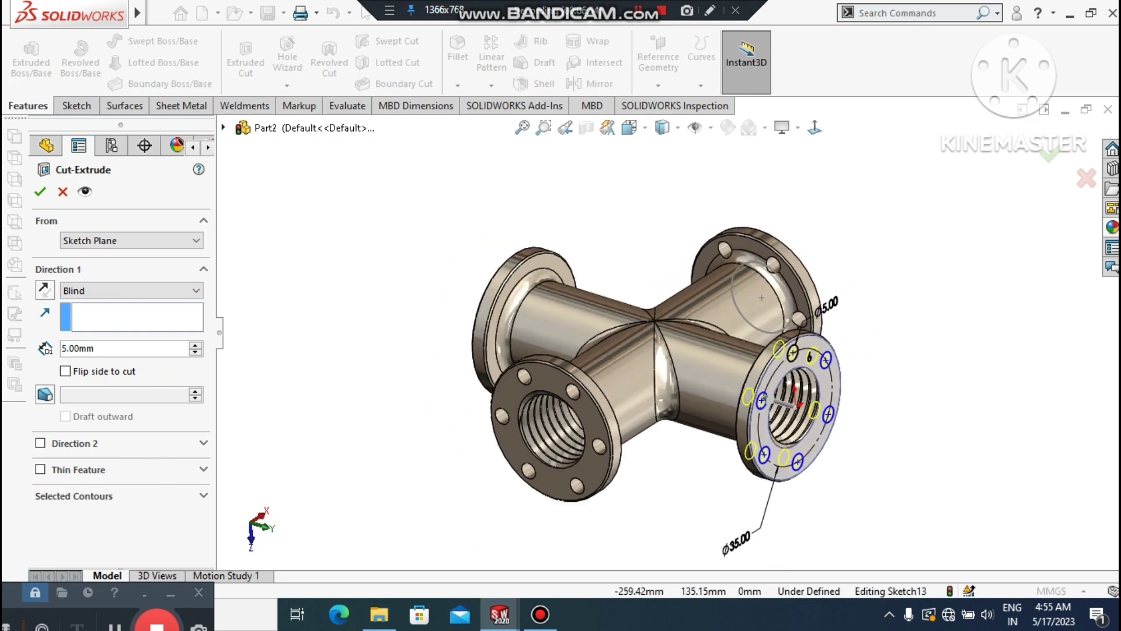
left_click(77, 287)
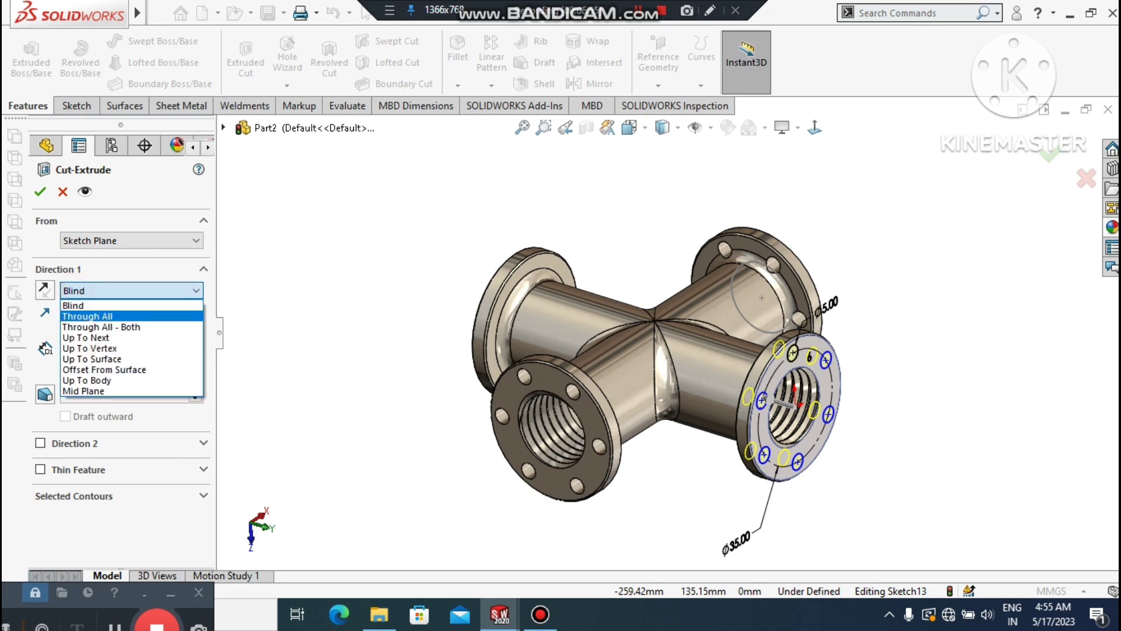
left_click(79, 337)
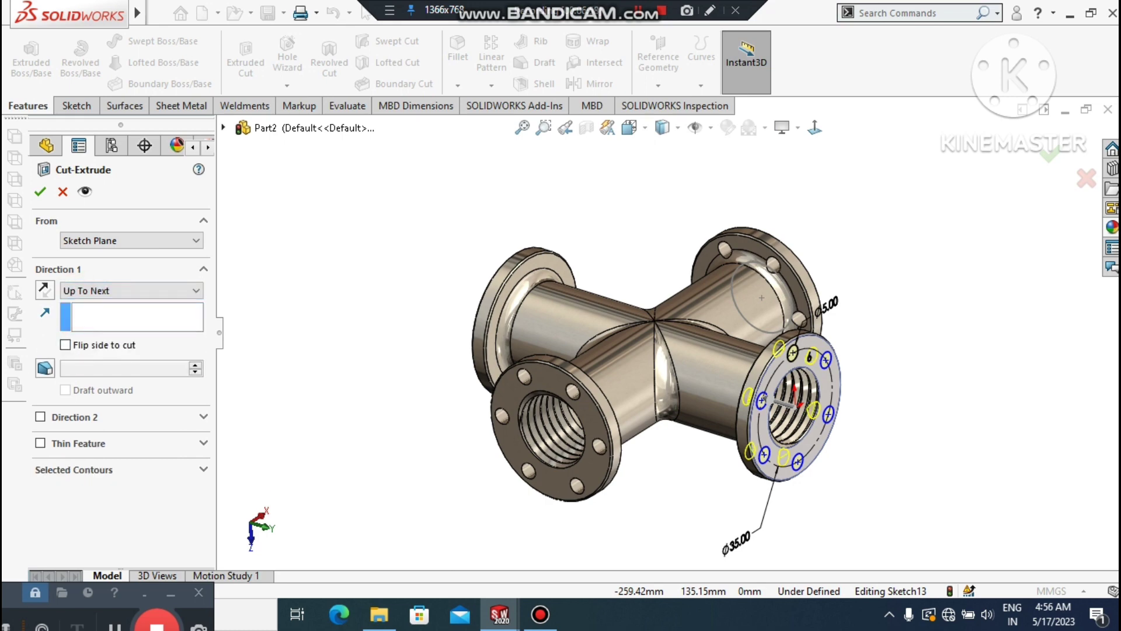
left_click(39, 191)
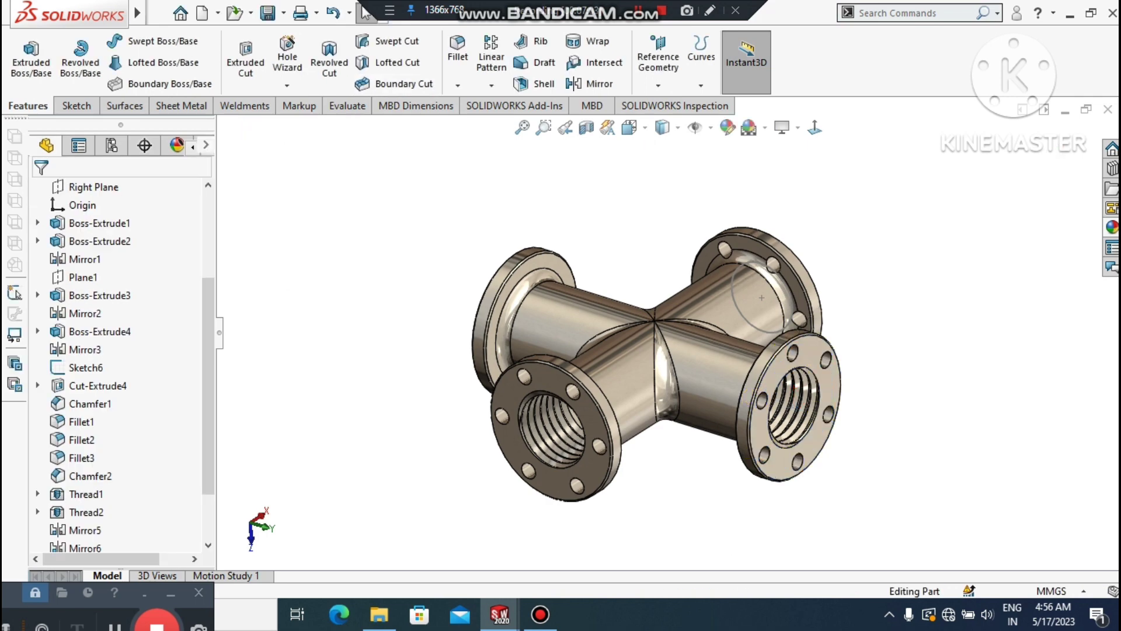
Mirror the new bolt-hole cut about the Top Plane onto the opposite flange.
left_click(597, 83)
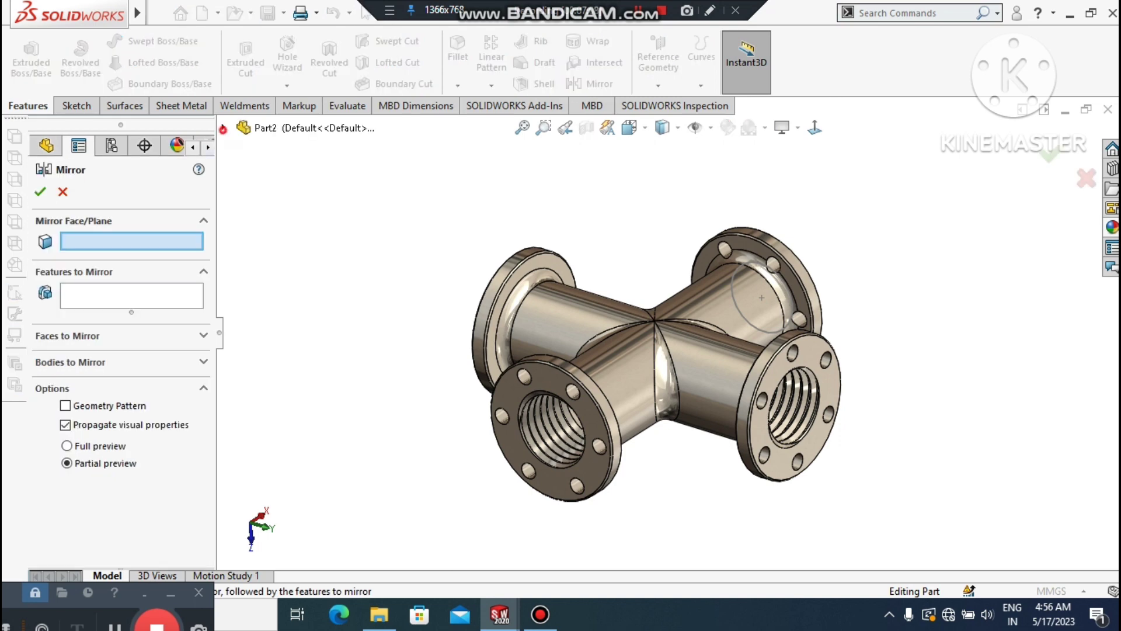
left_click(223, 128)
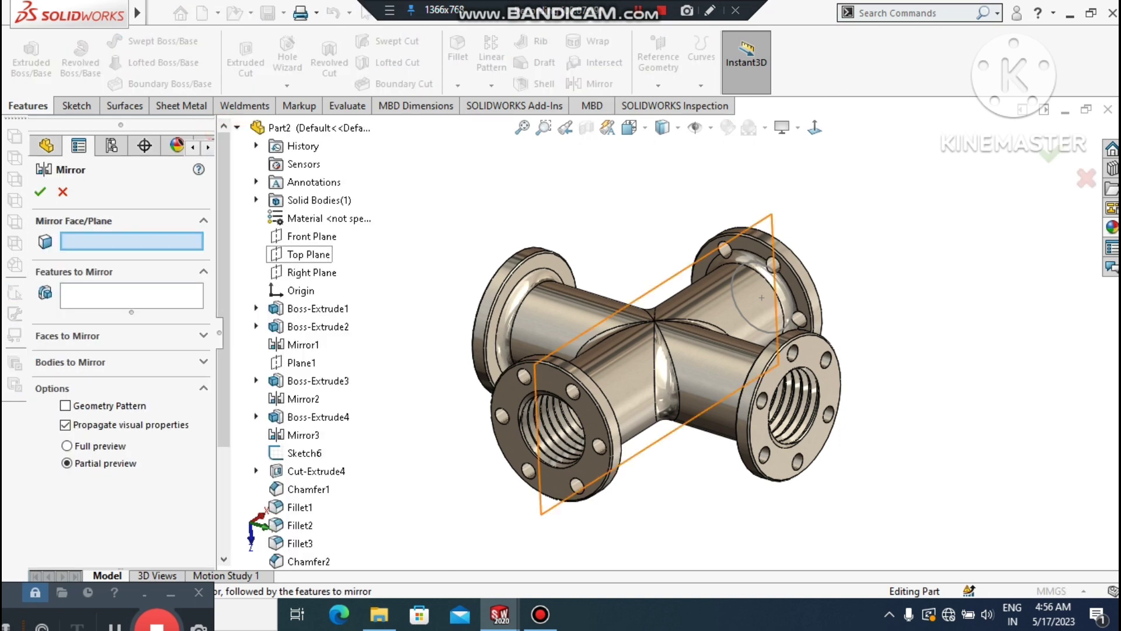
left_click(308, 254)
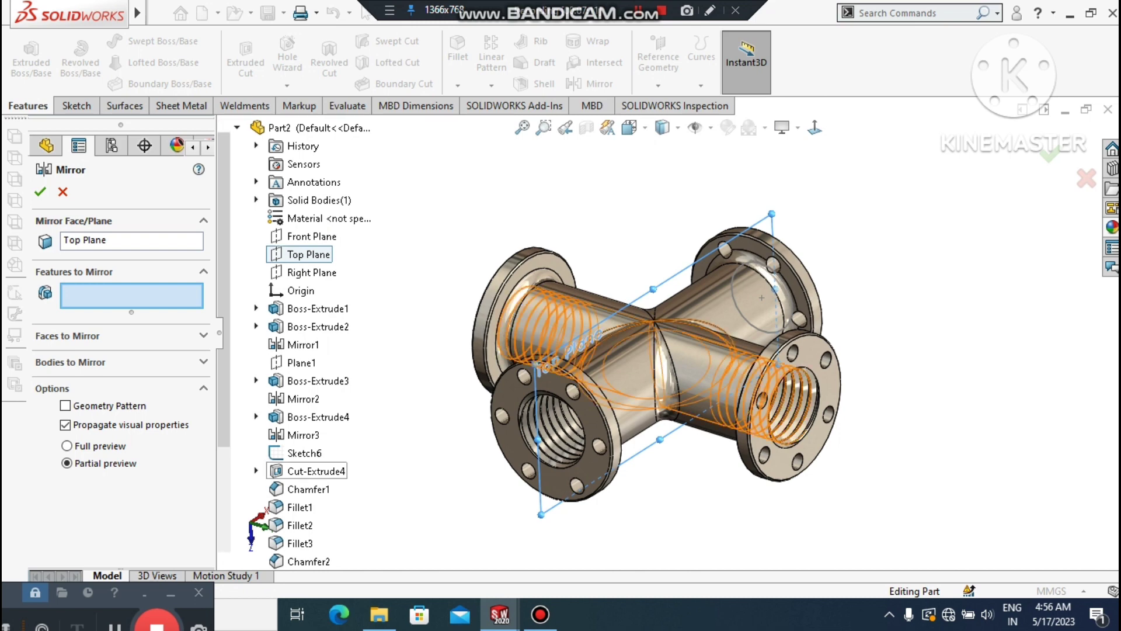
scroll(306, 467, "down", 3)
left_click(315, 543)
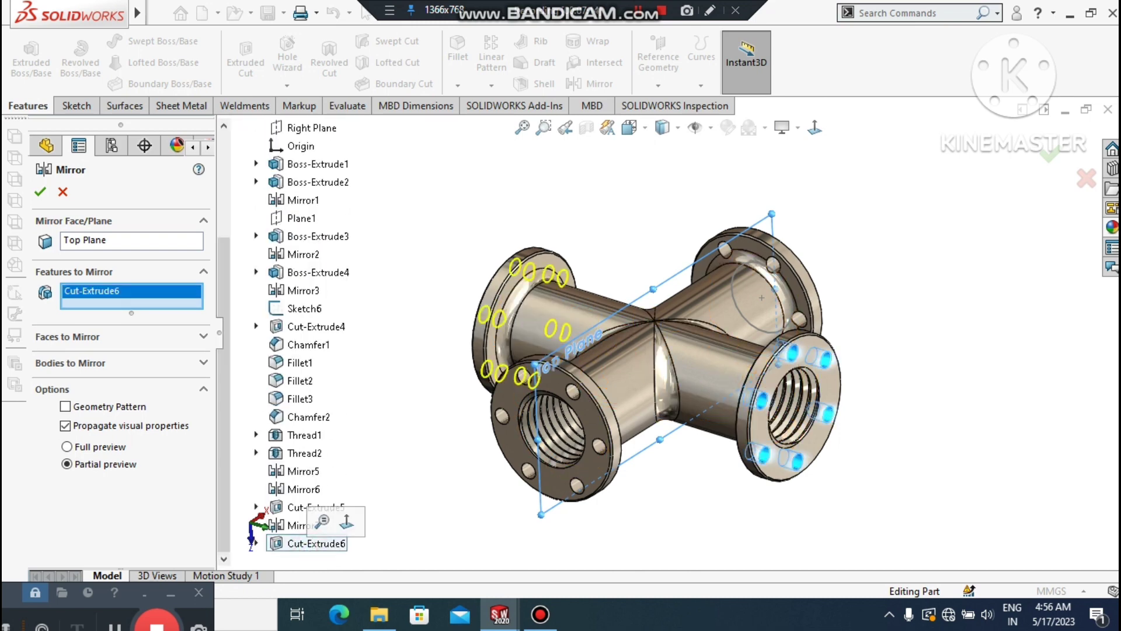
left_click(40, 191)
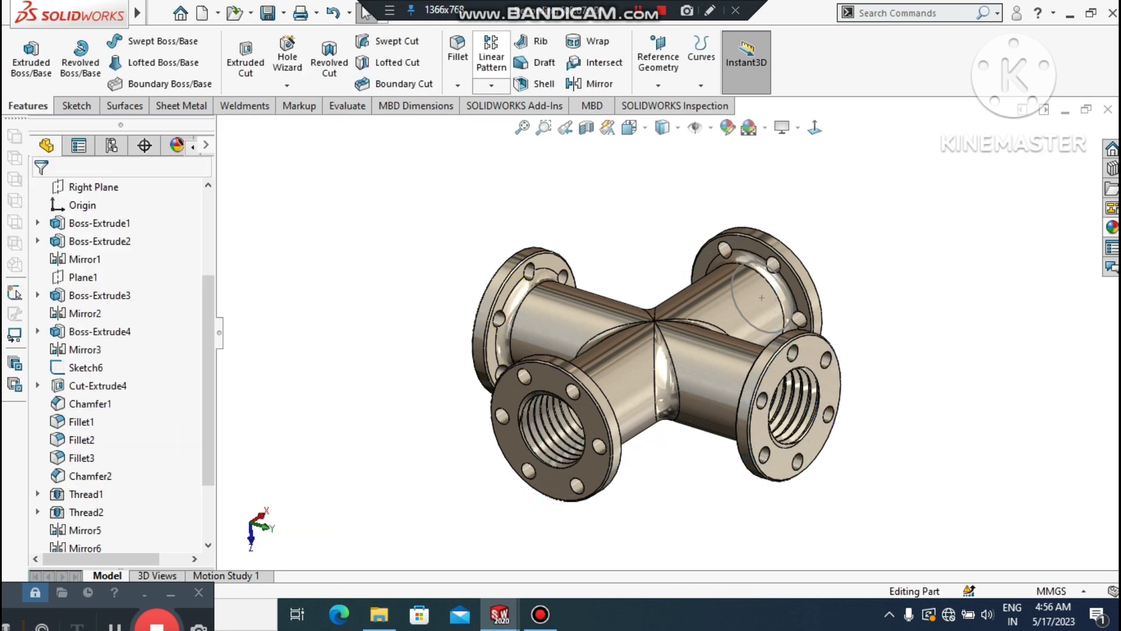
Hide all item types, including the leftover sketch circle, and display the model shaded without edges.
left_click(254, 13)
mouse_move(220, 13)
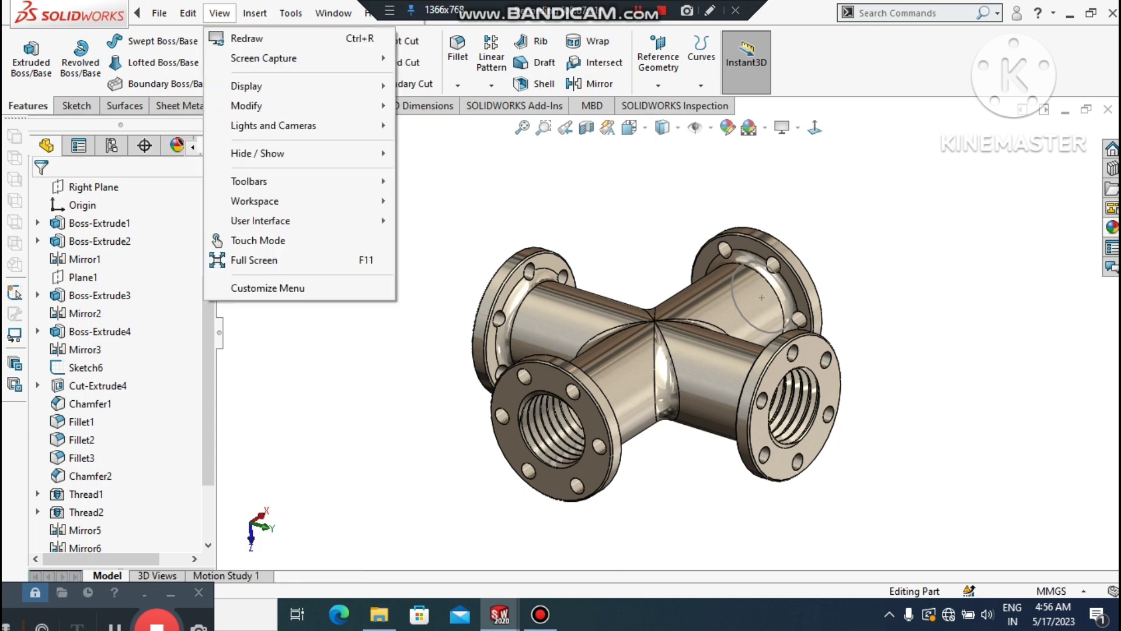
mouse_move(263, 153)
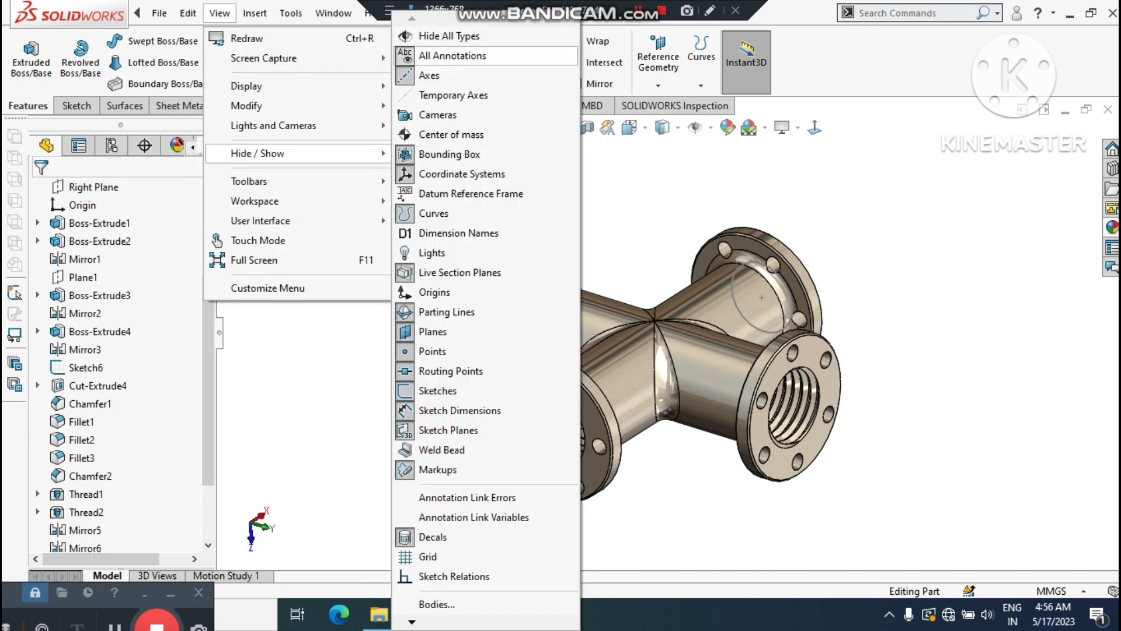
left_click(985, 378)
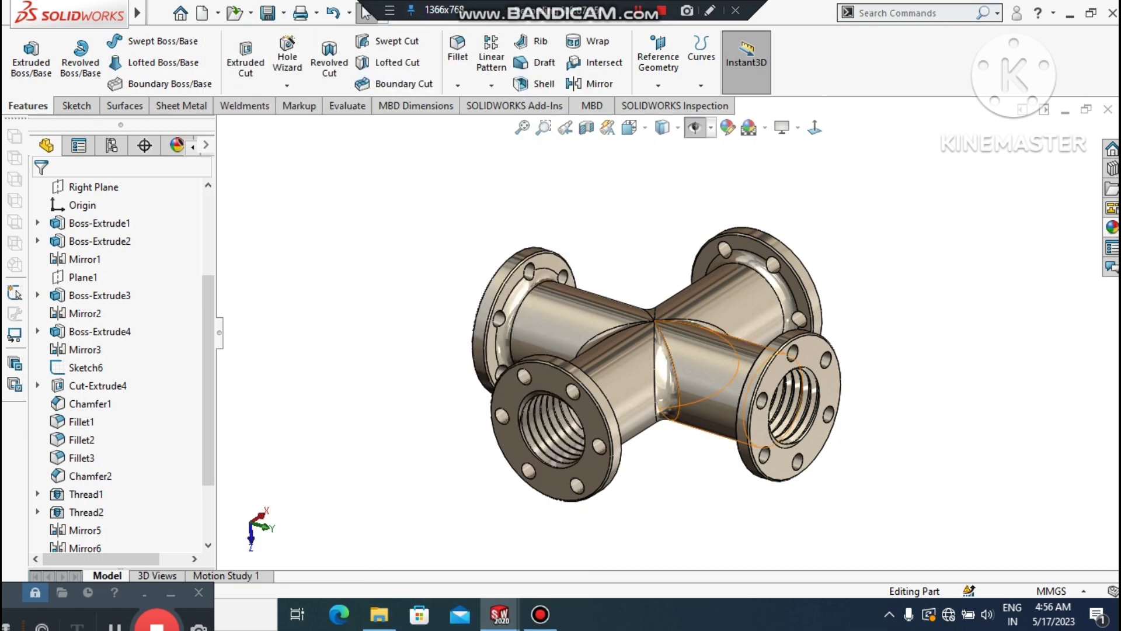
scroll(704, 395, "down", 2)
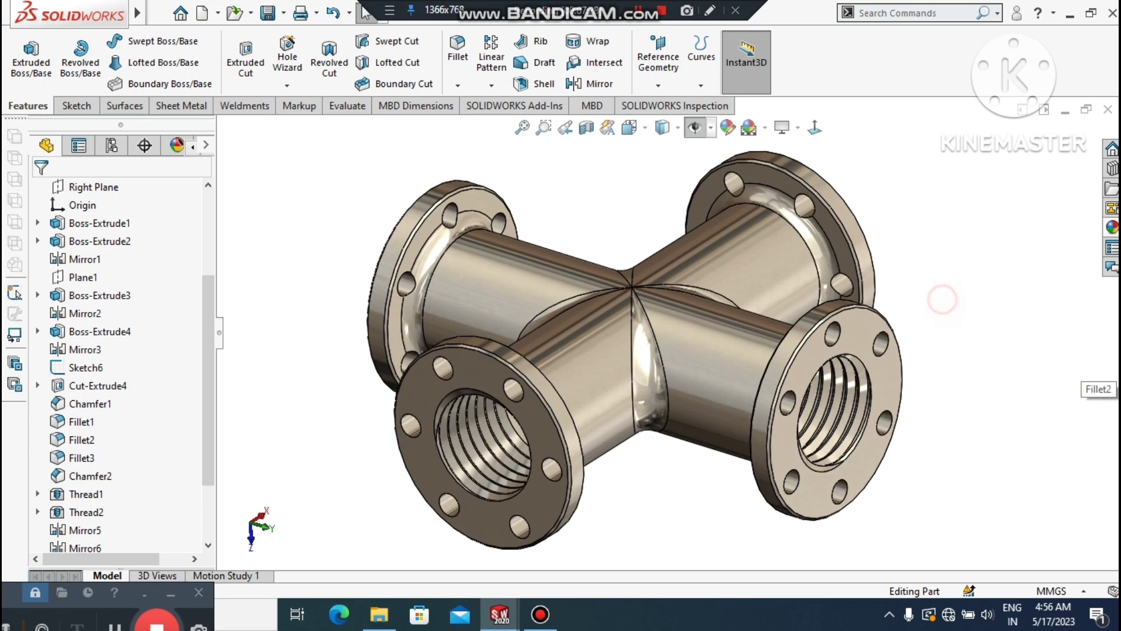
left_click(662, 127)
left_click(662, 169)
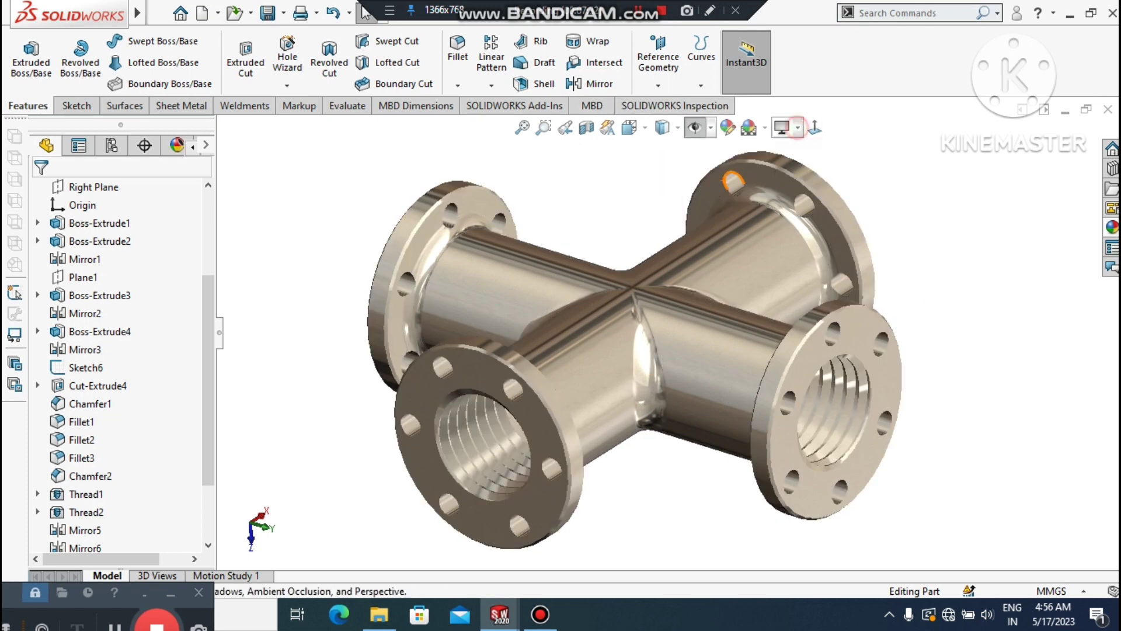
Turn on ambient occlusion for the model view, and switch shadows in shaded mode on and back off.
left_click(797, 127)
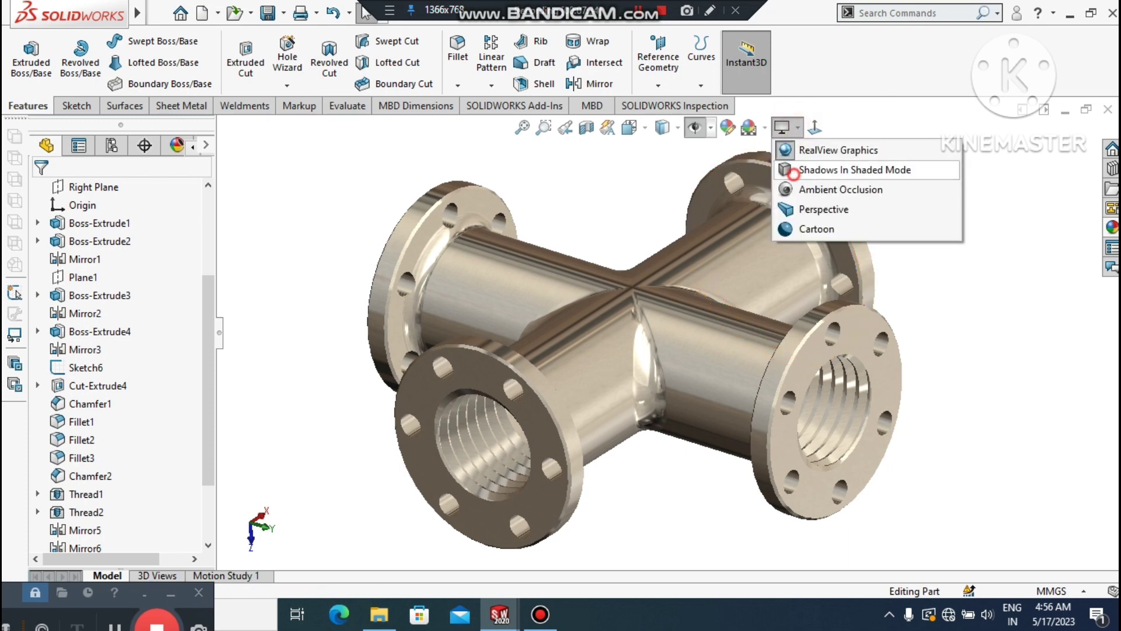
left_click(792, 174)
left_click(797, 128)
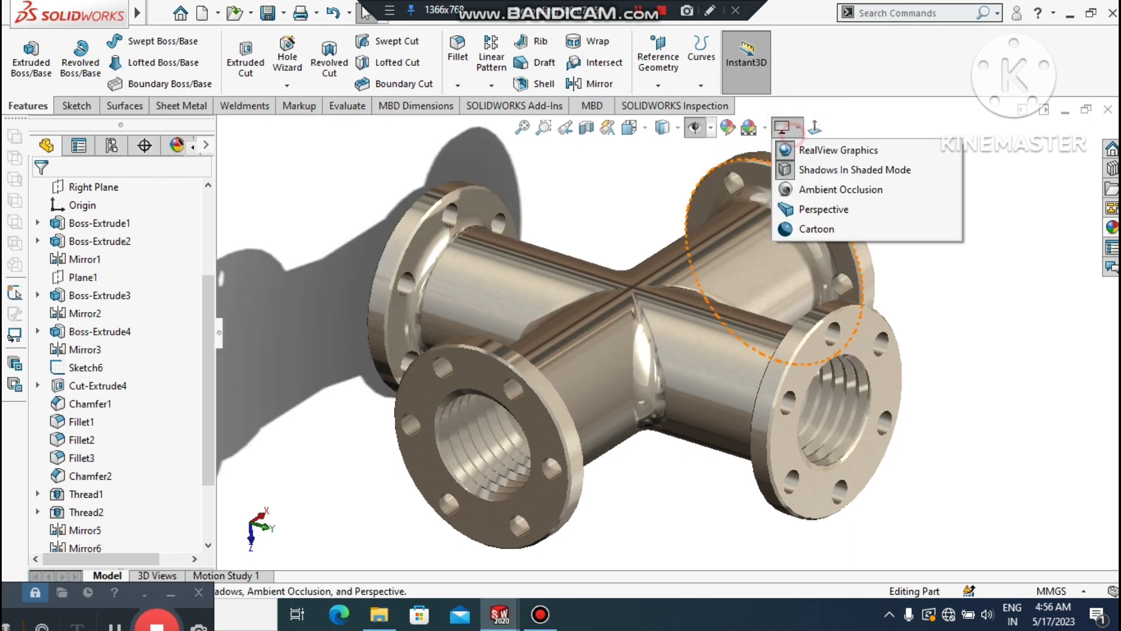
left_click(817, 189)
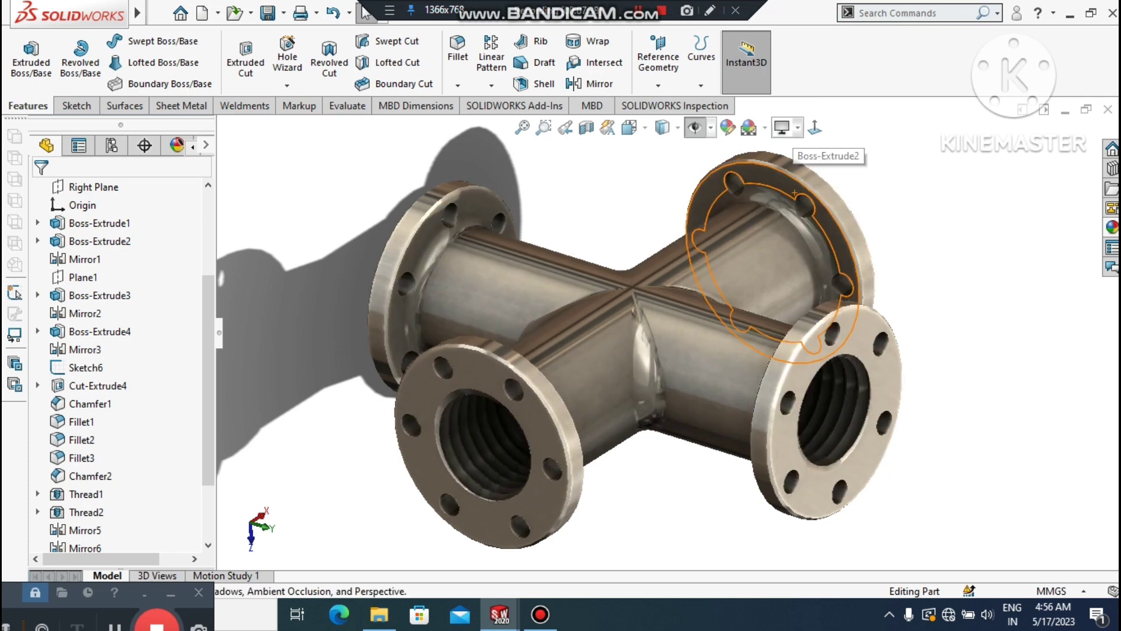
left_click(797, 128)
left_click(792, 172)
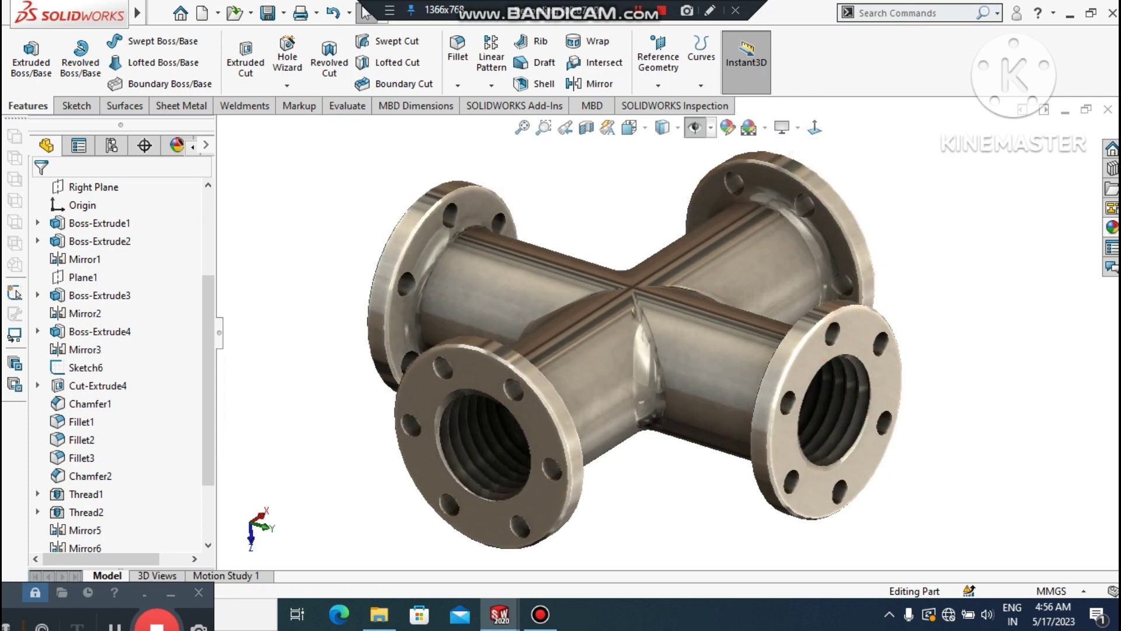
Rotate the finished fitting to inspect its flanges, bolt holes and threaded bores from several sides.
scroll(675, 333, "up", 2)
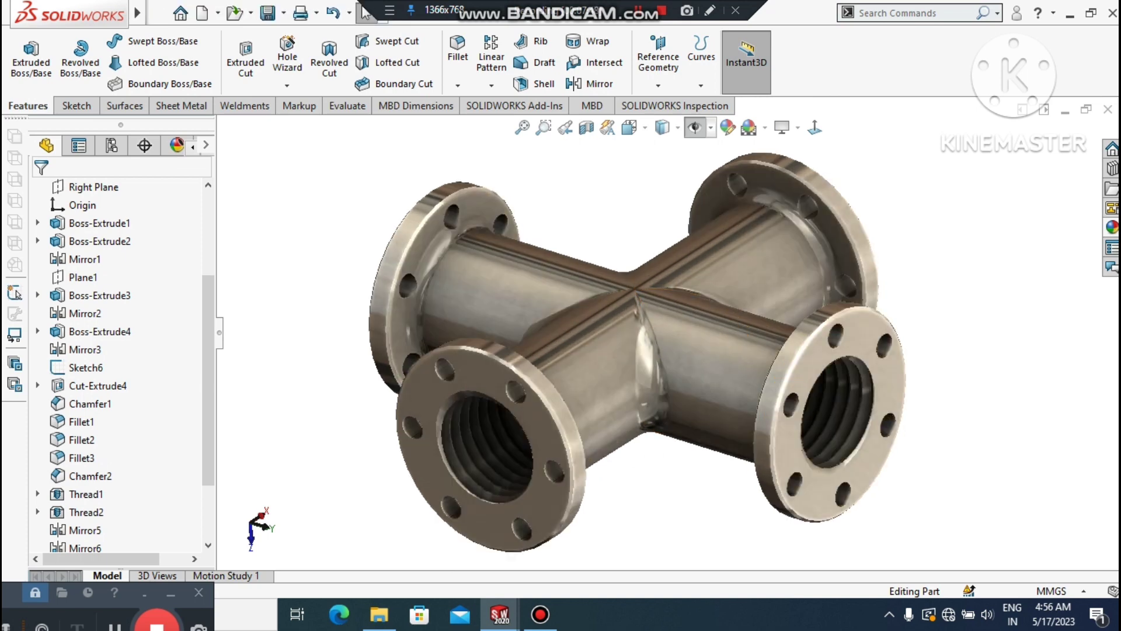
right_click(989, 308)
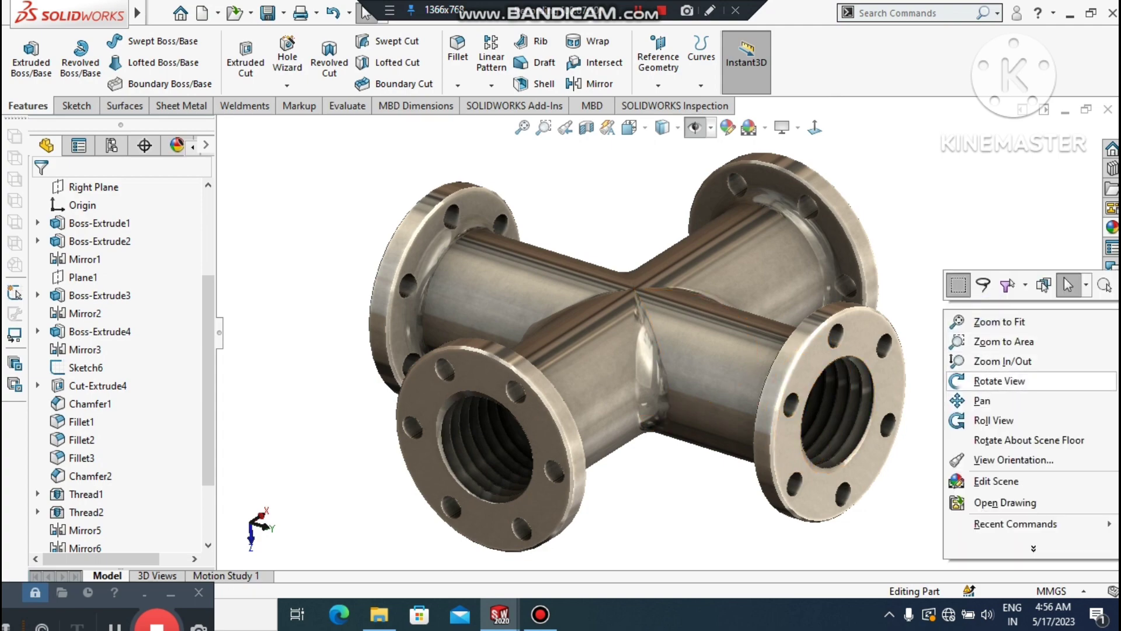
left_click(984, 380)
left_click_drag(984, 384, 718, 374)
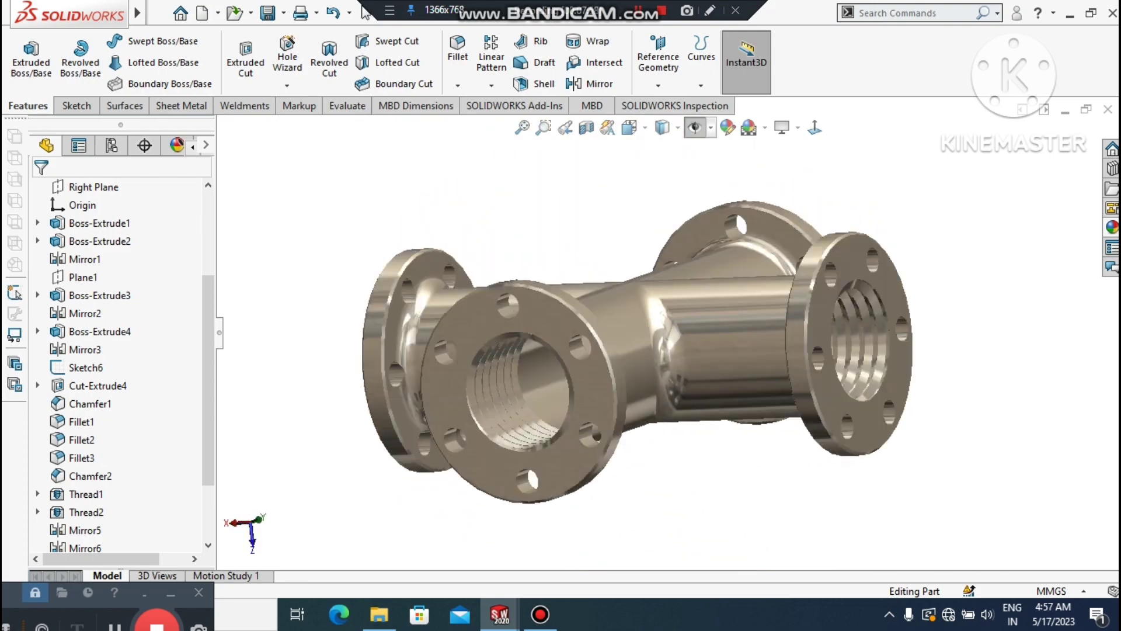
middle_click_drag(718, 373, 840, 420)
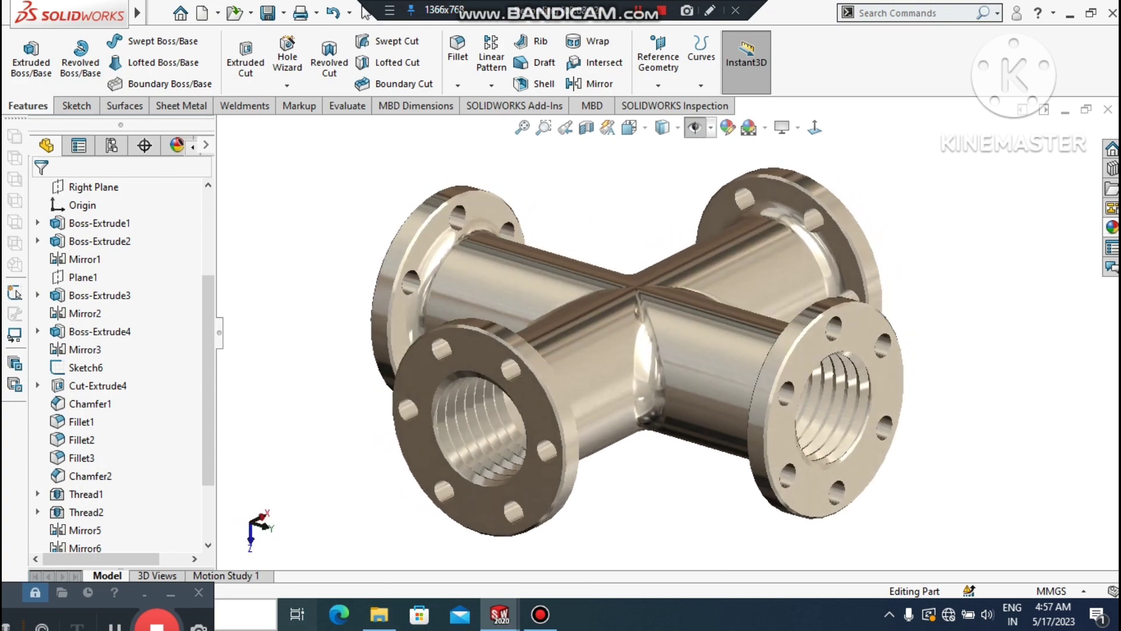